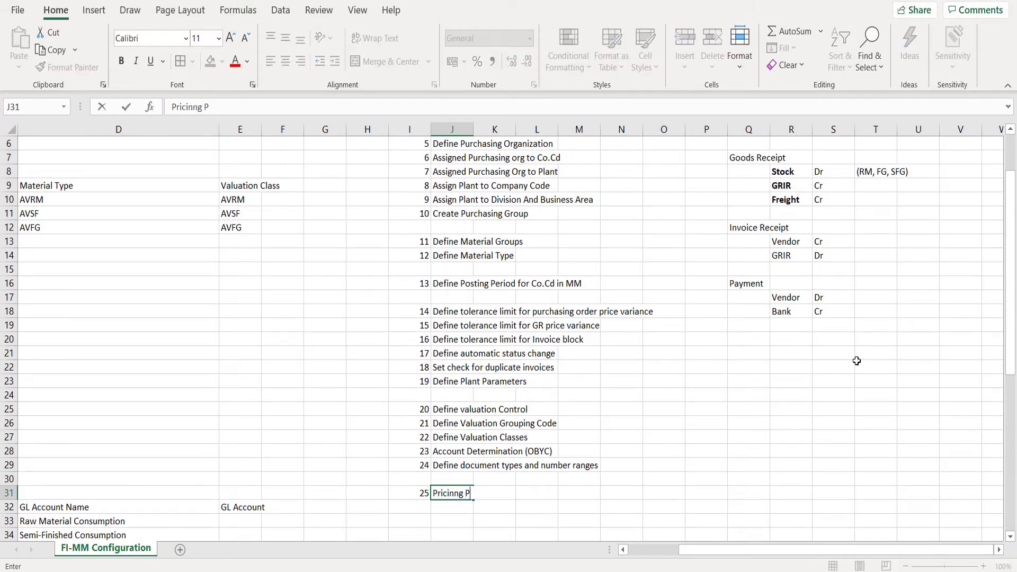
Correct the misspelled entry for item 25 in cell J31 to "Pricing procedure".
key("BackSpace")
key("BackSpace")
key("BackSpace")
key("BackSpace")
type("g procedure")
key("Return")
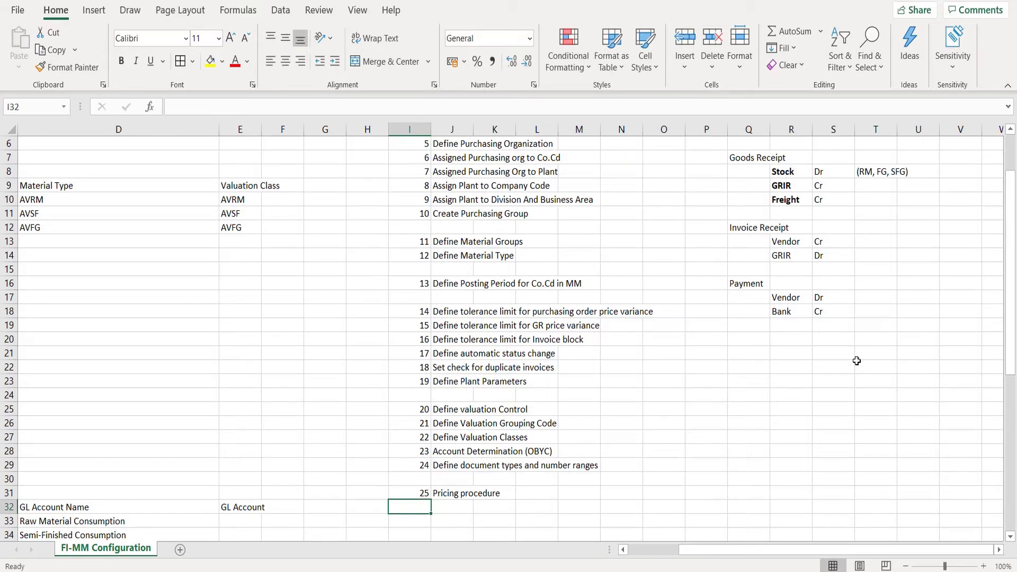
Enter the heading "Price" in cell A59, below the Document types list.
key("Home")
scroll(857, 361, "down", 8)
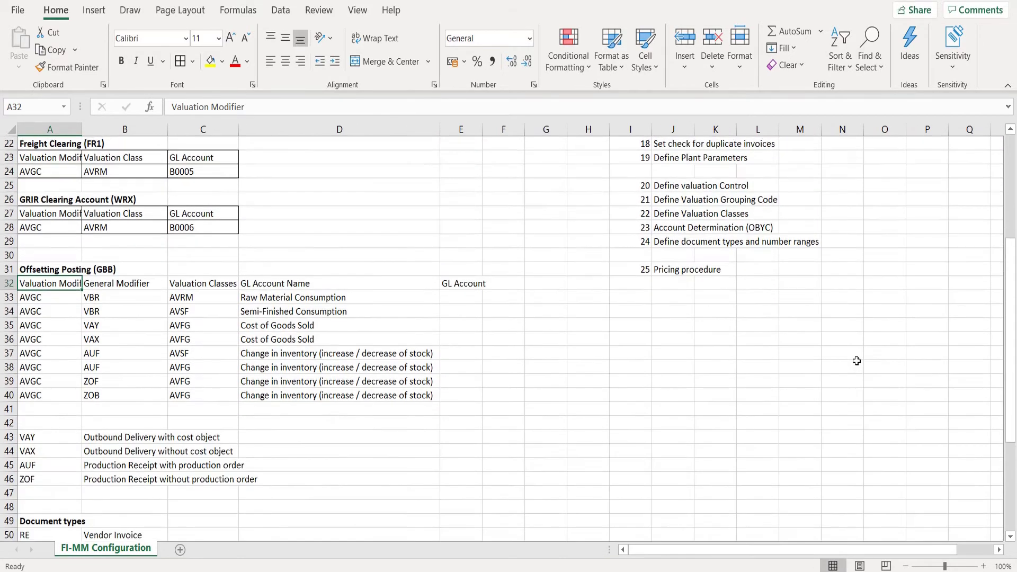
scroll(230, 463, "down", 4)
left_click(52, 371)
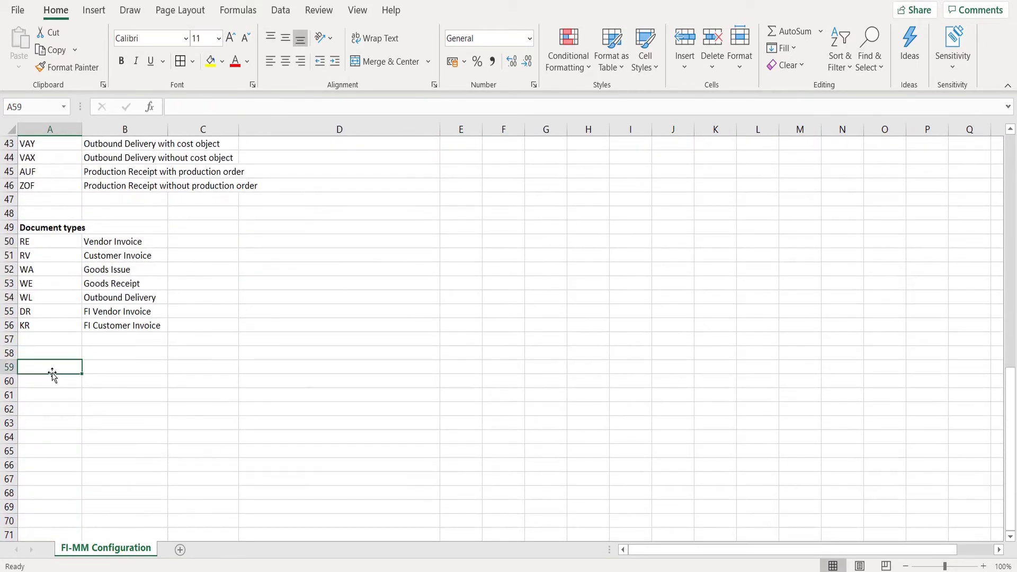
type("Price")
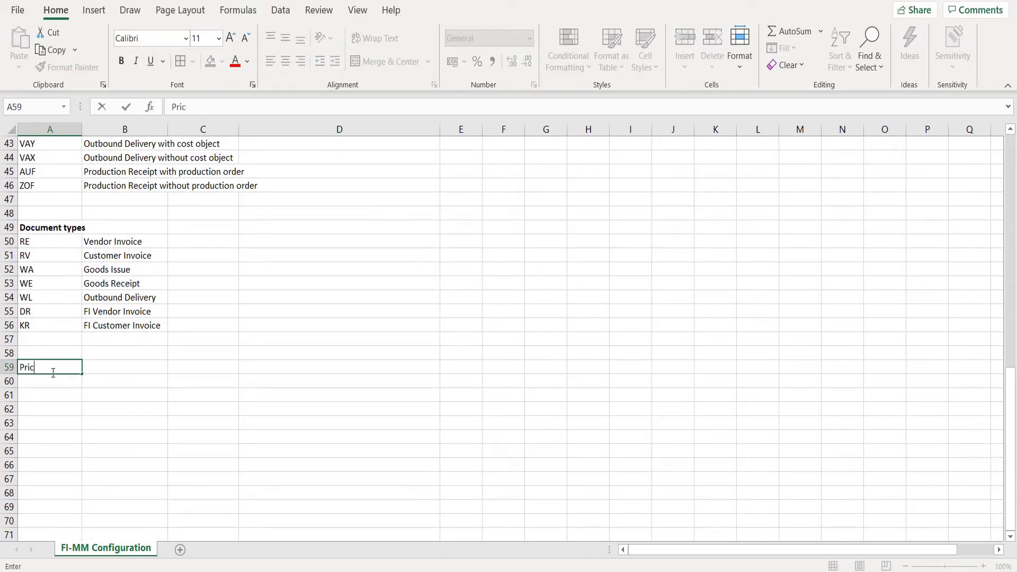
key("Return")
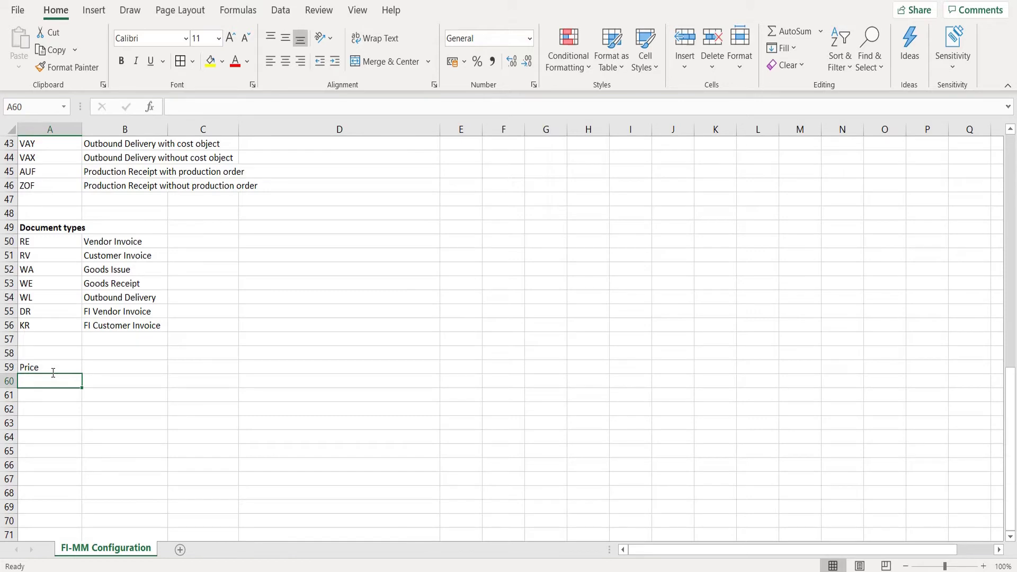
key("Return")
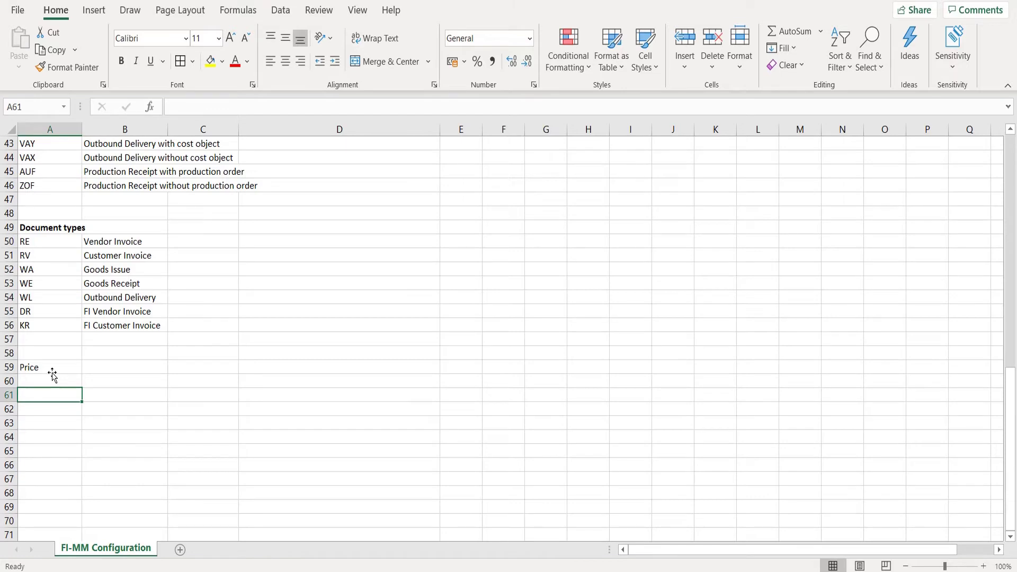
List Purchase Price, Freight Charges, Cash Discounts and Taxes in cells A61 to A64 under the Price heading.
type("Purchase Price")
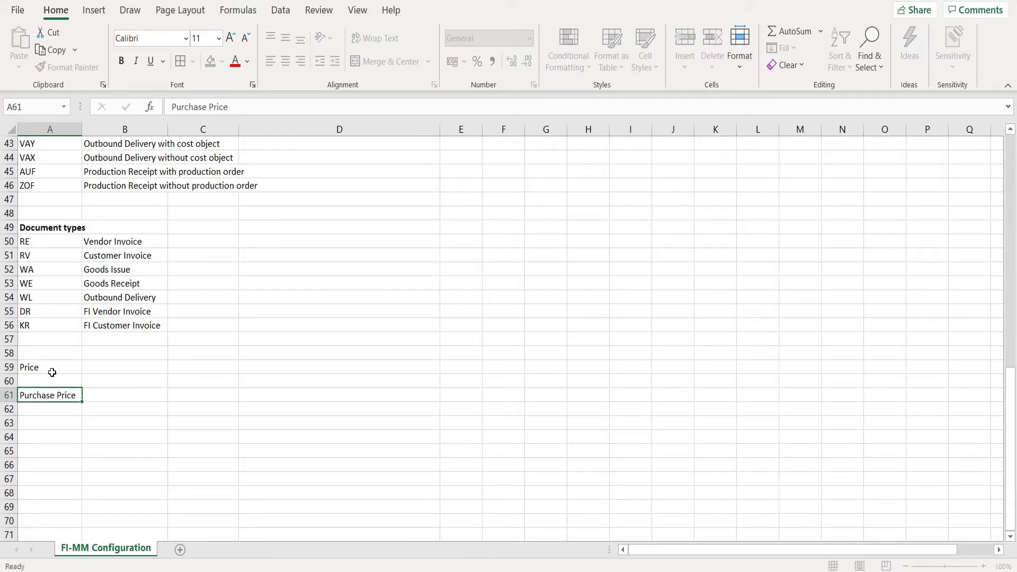
key("Return")
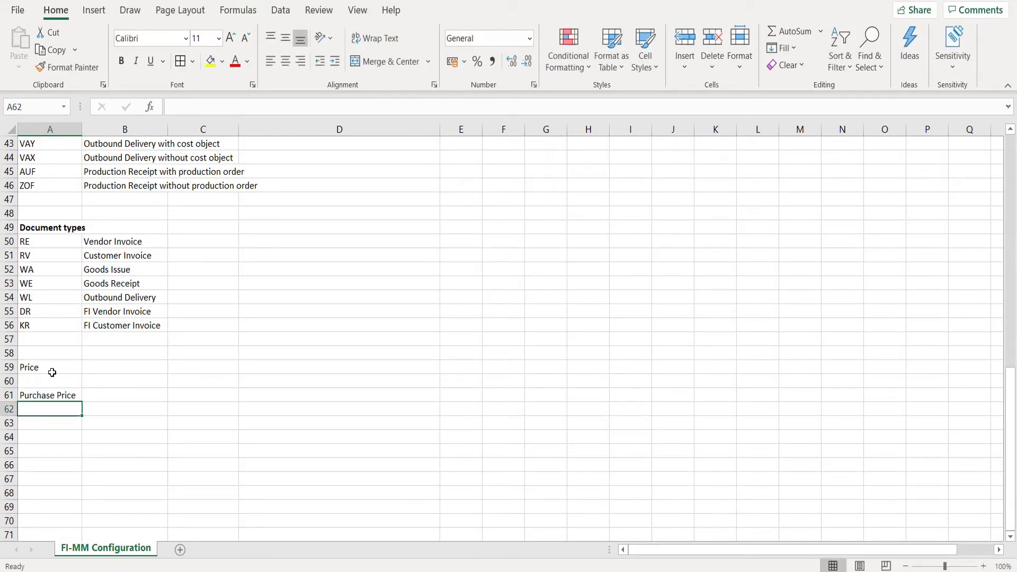
type("Freight Charges")
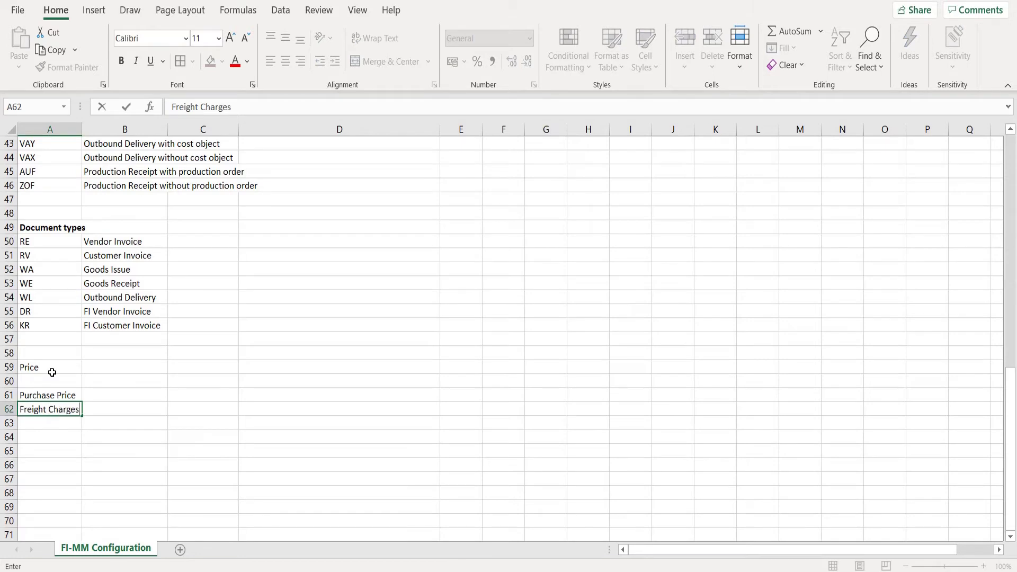
key("Return")
type("Cash Diss")
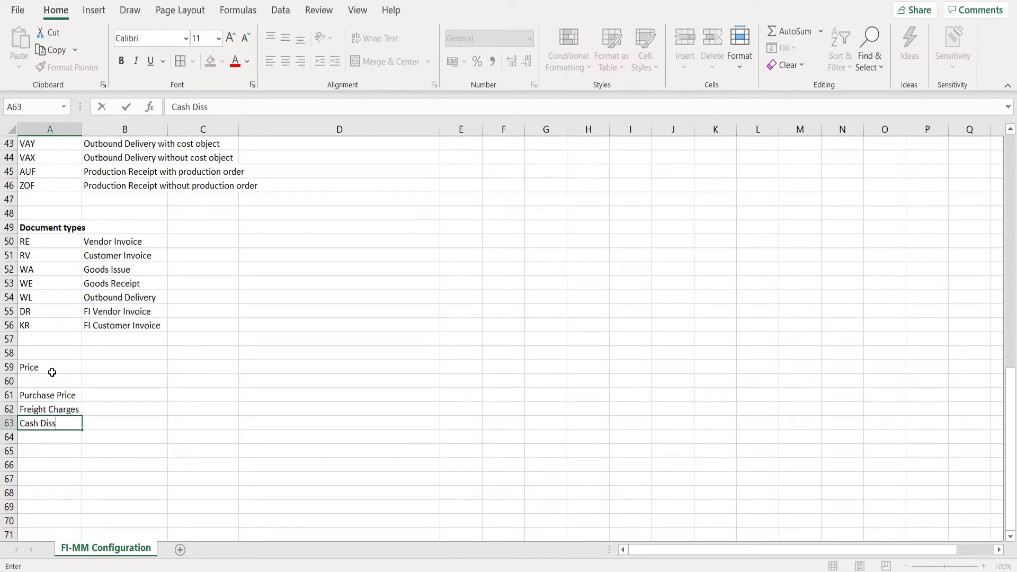
key("BackSpace")
type("counts")
key("Return")
type("Taxes")
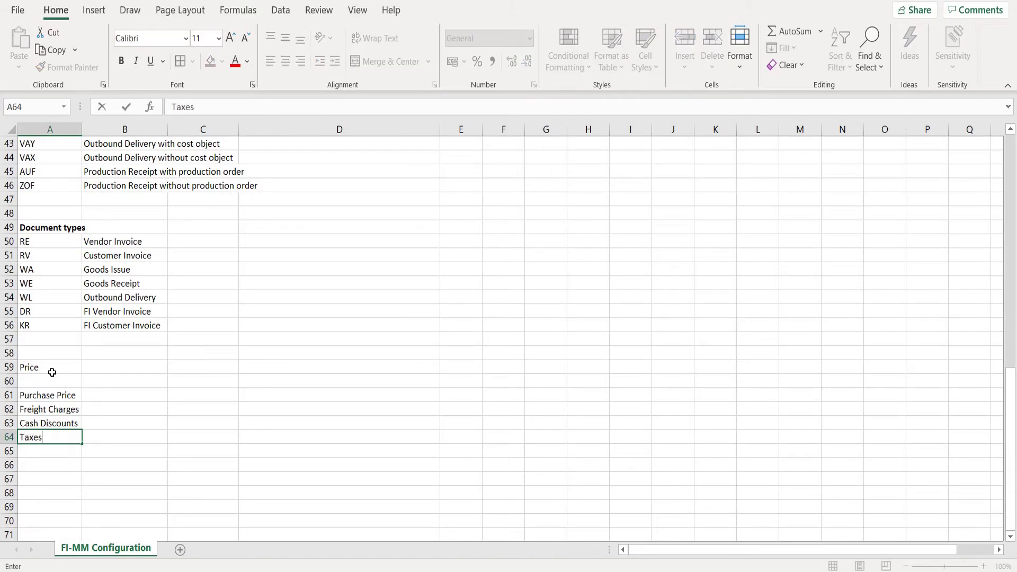
key("Return")
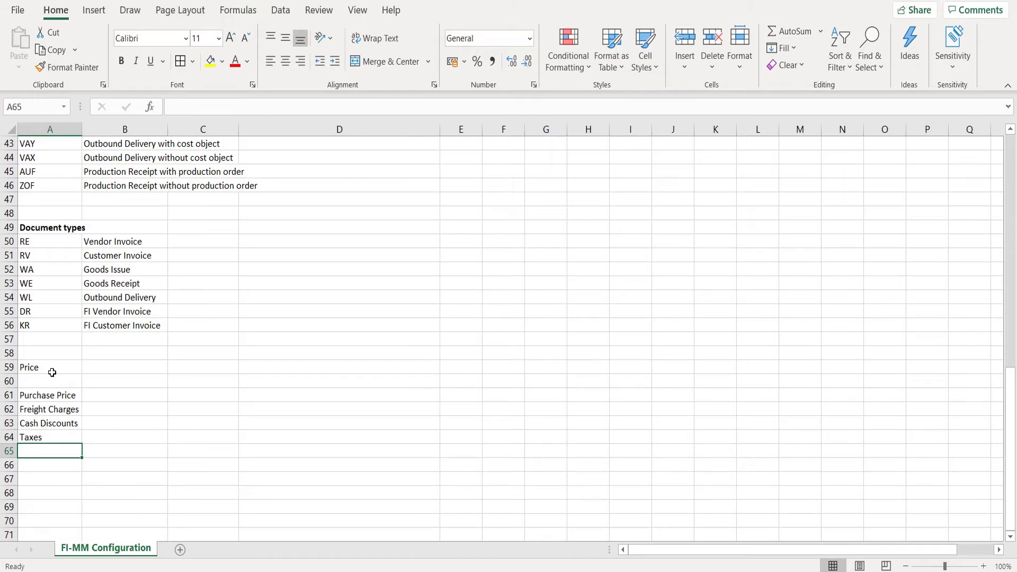
Switch to SAP Easy Access, start transaction SPRO and open the SAP Reference IMG.
scroll(52, 372, "up", 12)
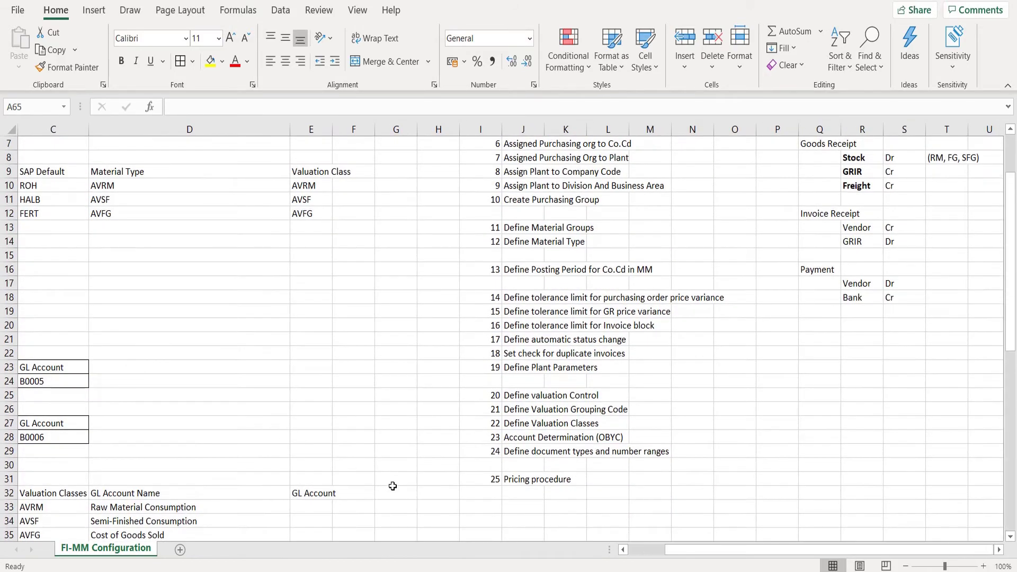
scroll(392, 485, "right", 2)
left_click(519, 465)
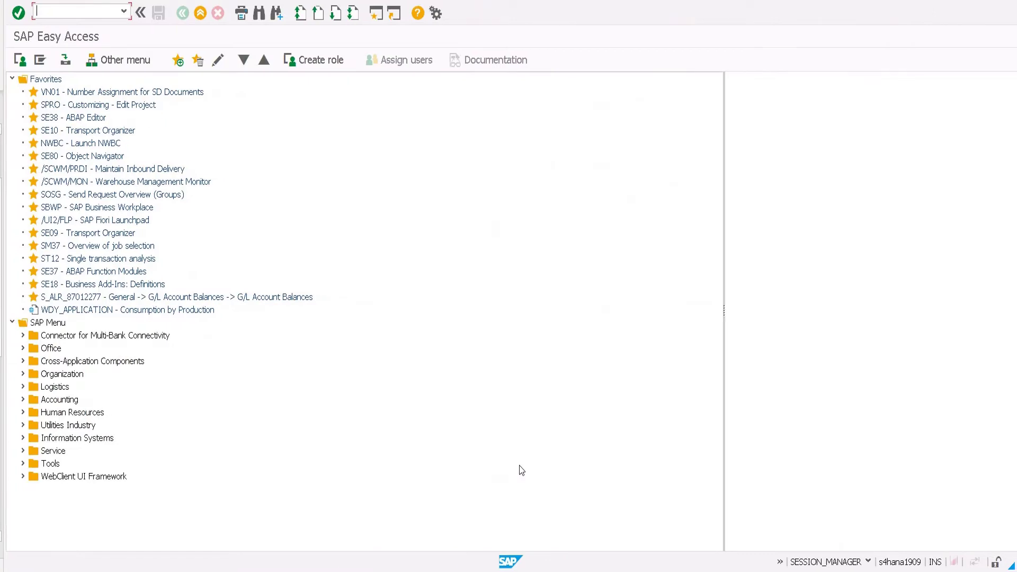
type("spro")
key("Return")
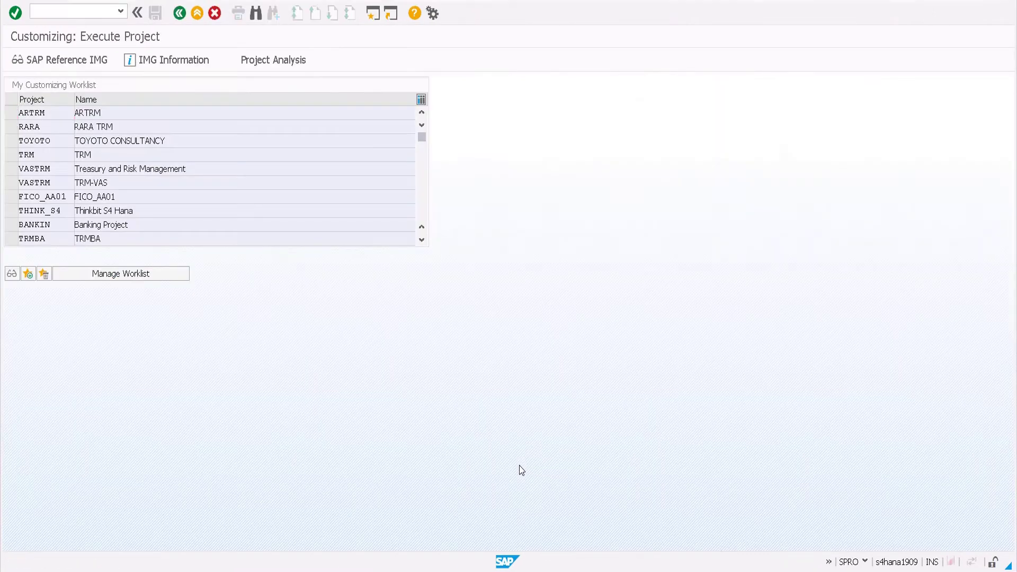
key("F5")
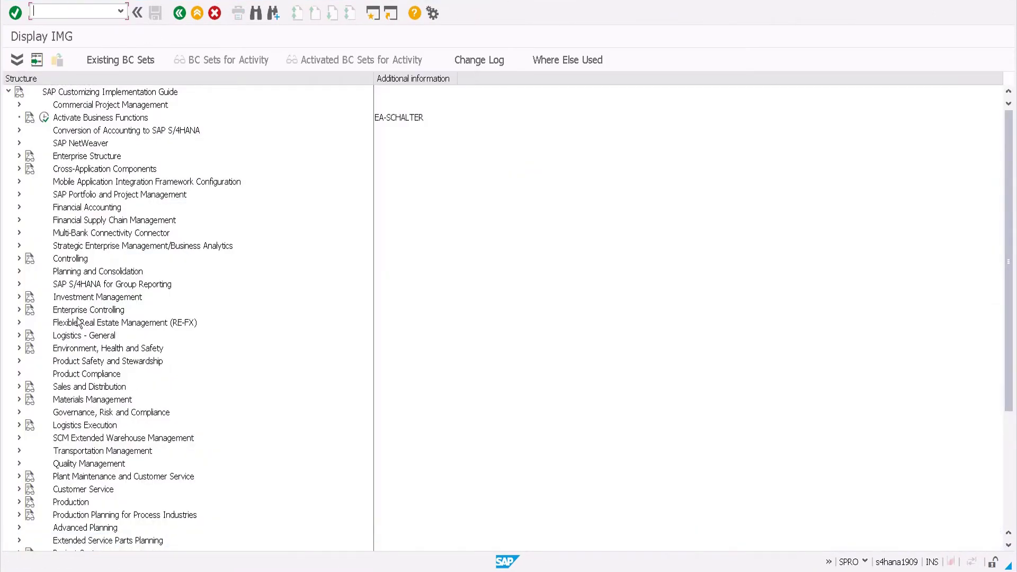
Expand Materials Management, Purchasing, Conditions and Define Price Determination Process in the implementation guide.
double_click(85, 400)
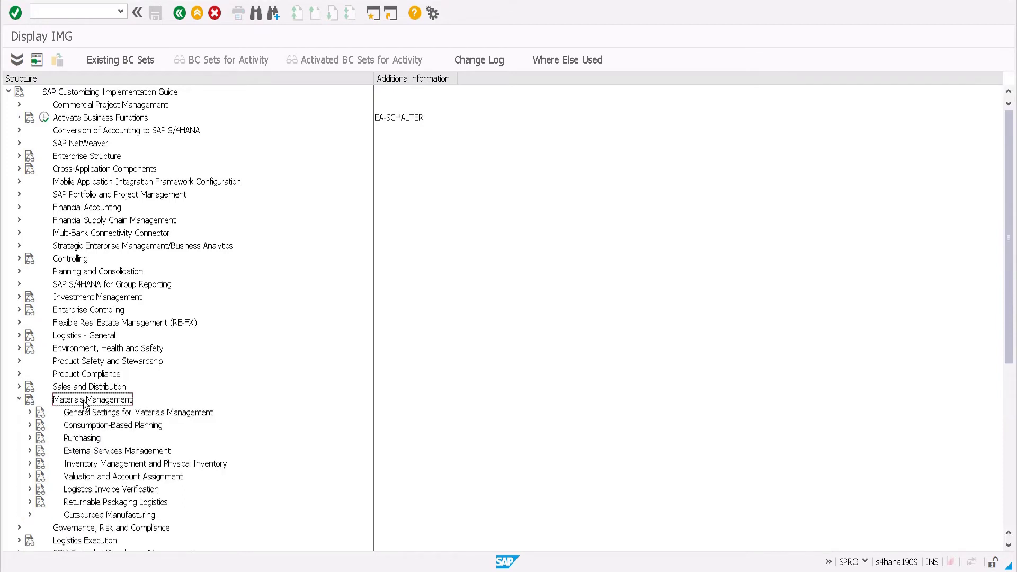
left_click(87, 439)
double_click(87, 440)
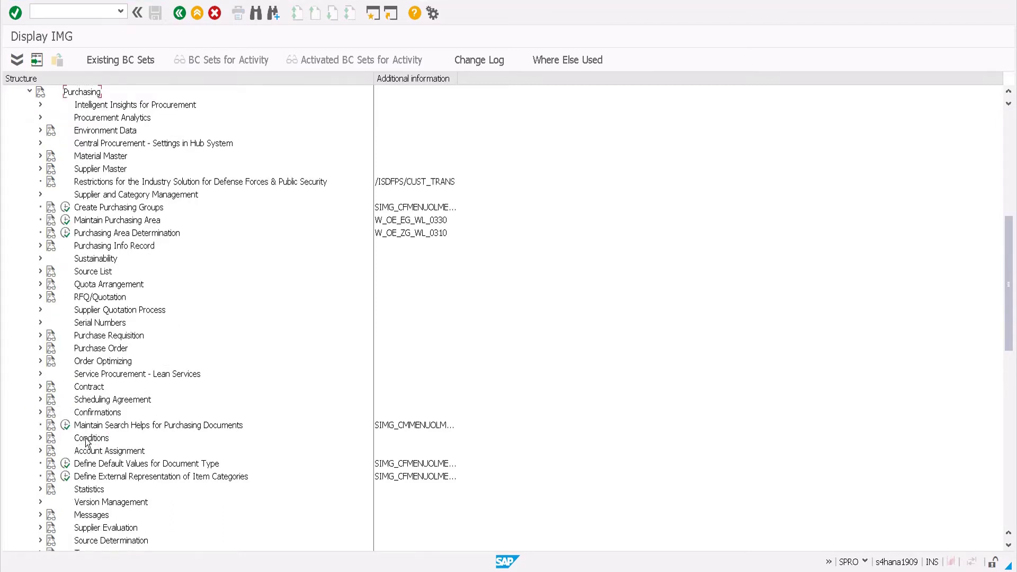
left_click(87, 439)
double_click(106, 437)
left_click(111, 478)
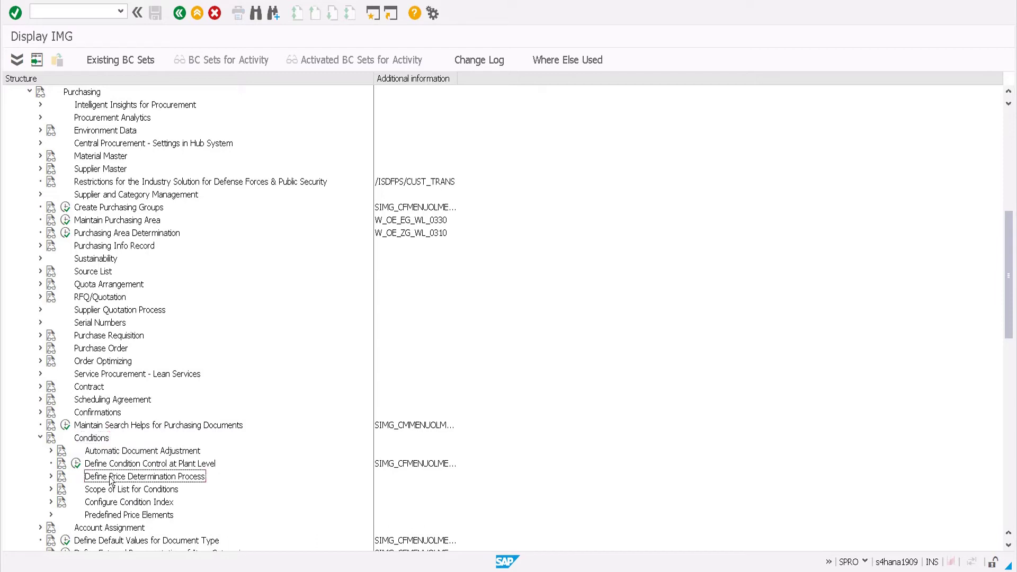
double_click(111, 479)
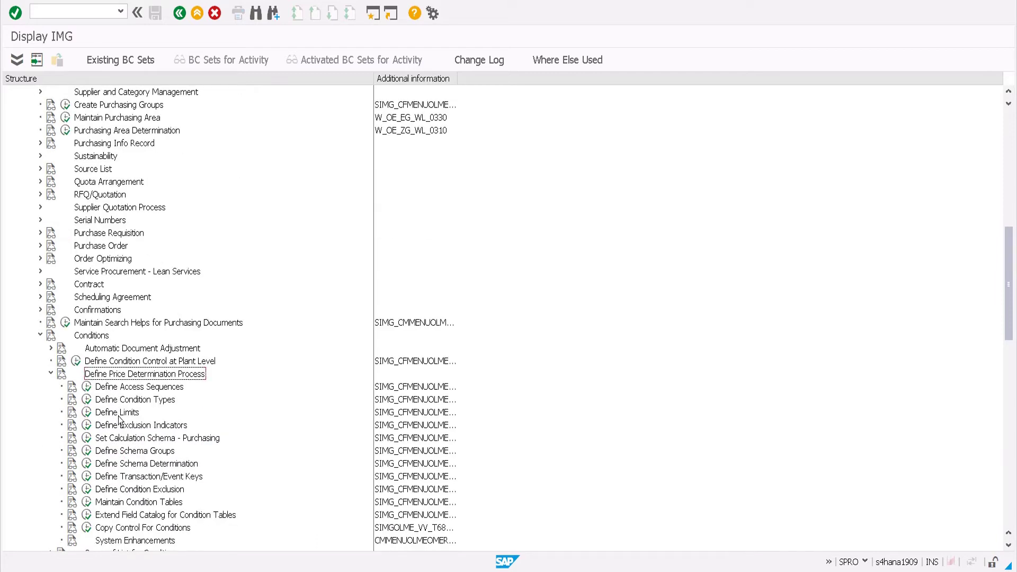
Open the Set Calculation Schema - Purchasing activity and position the schema list at procedures starting with "rm".
scroll(117, 395, "down", 2)
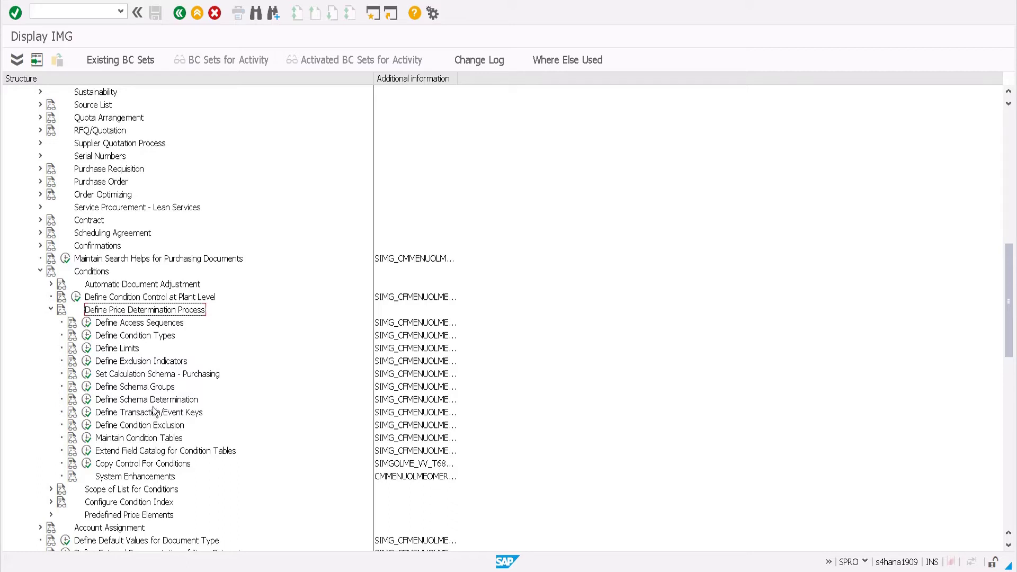
left_click(90, 378)
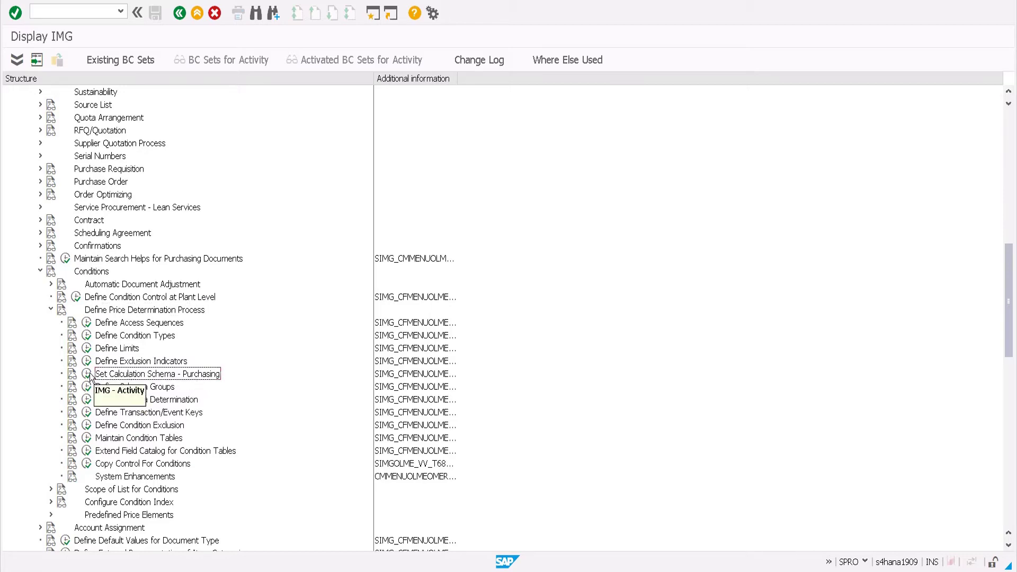
left_click(88, 375)
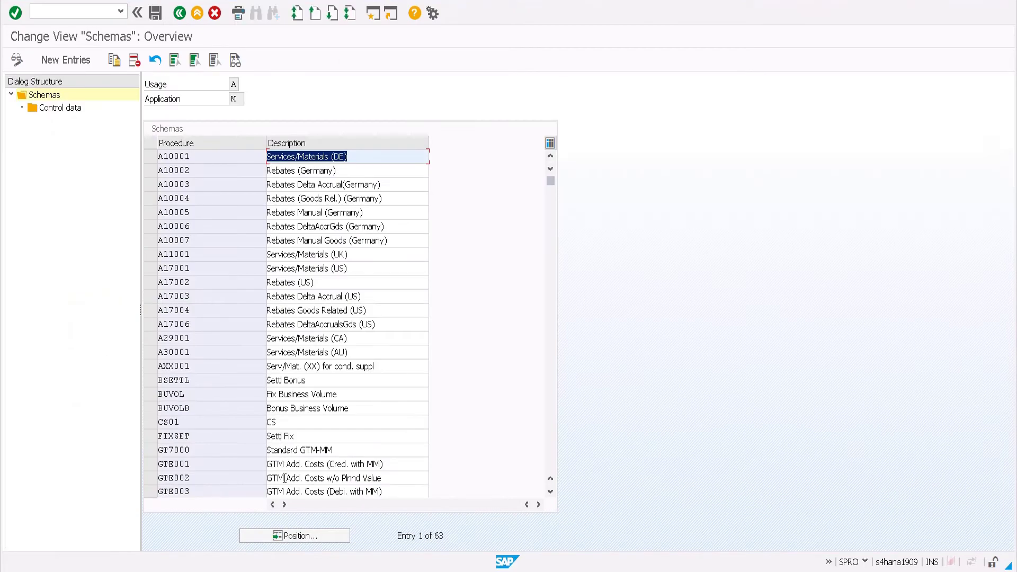
left_click(304, 539)
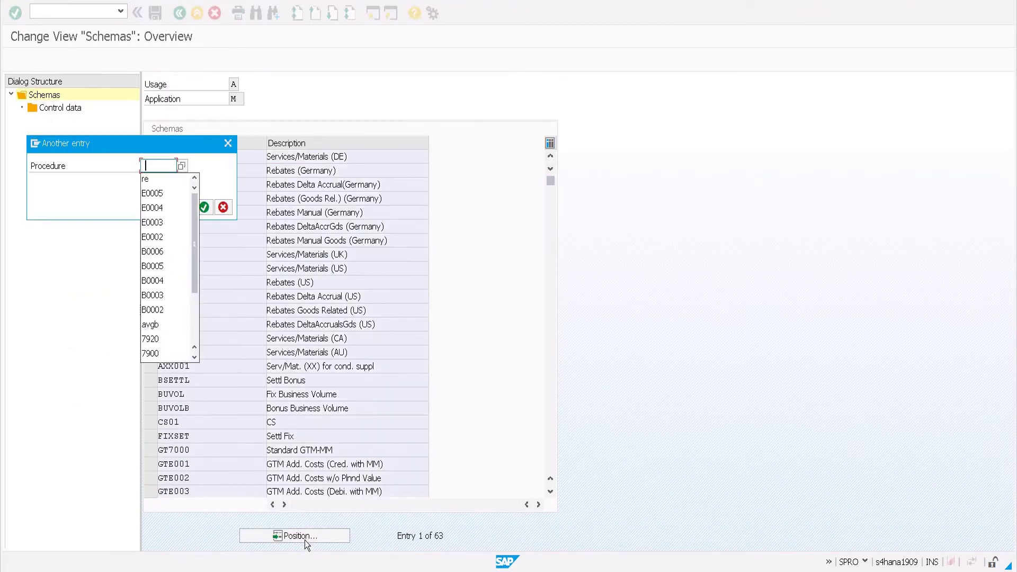
type("rm")
key("Return")
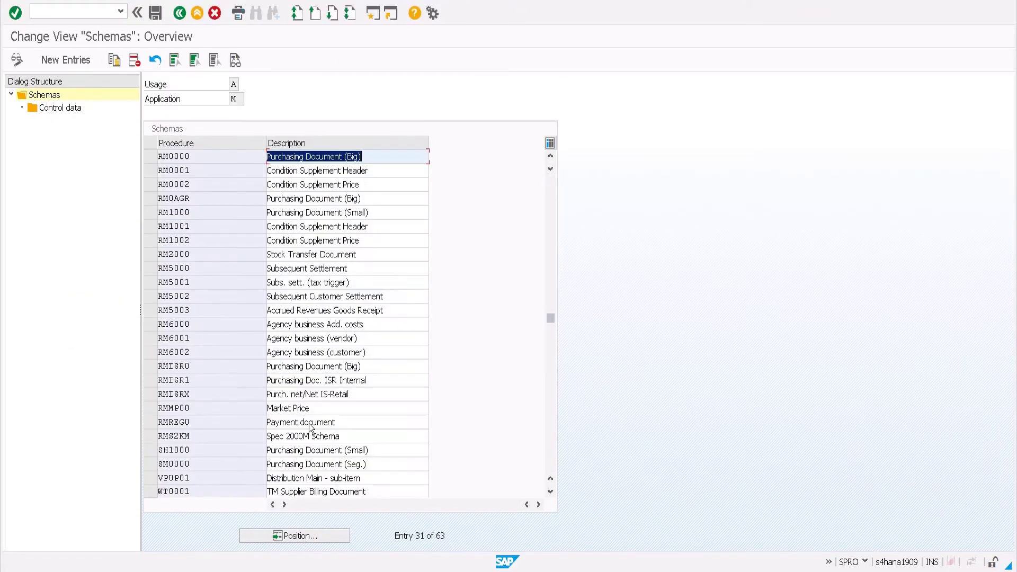
Select schema RM0000, Purchasing Document (Big), and open its control data.
left_click(206, 157)
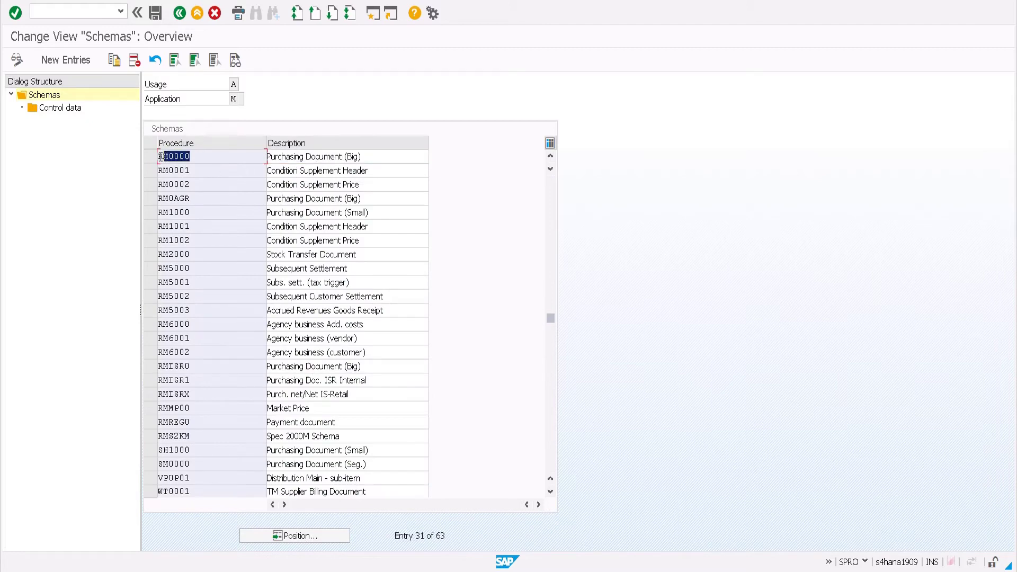
left_click(369, 156)
key("shift+Home")
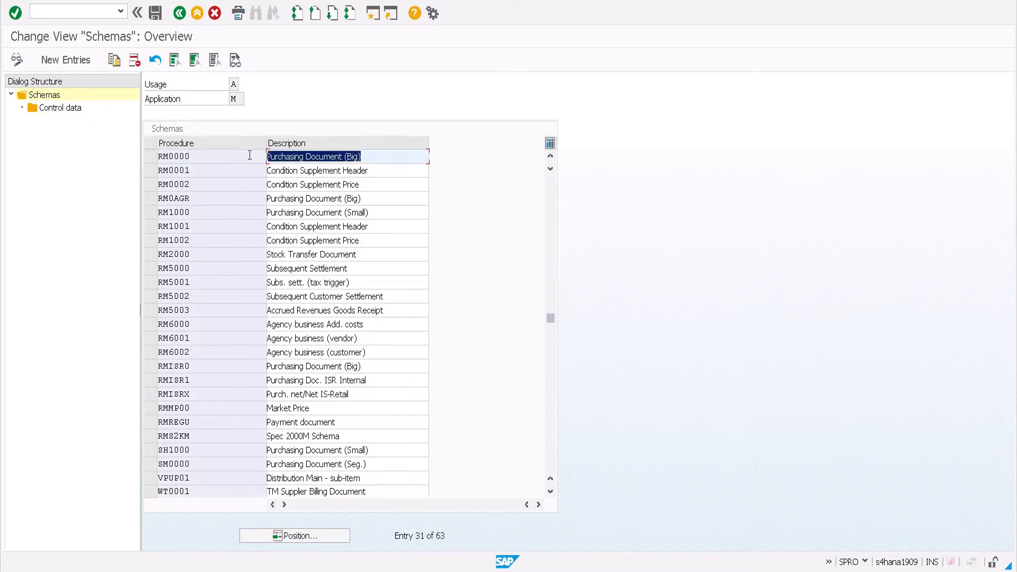
double_click(160, 161)
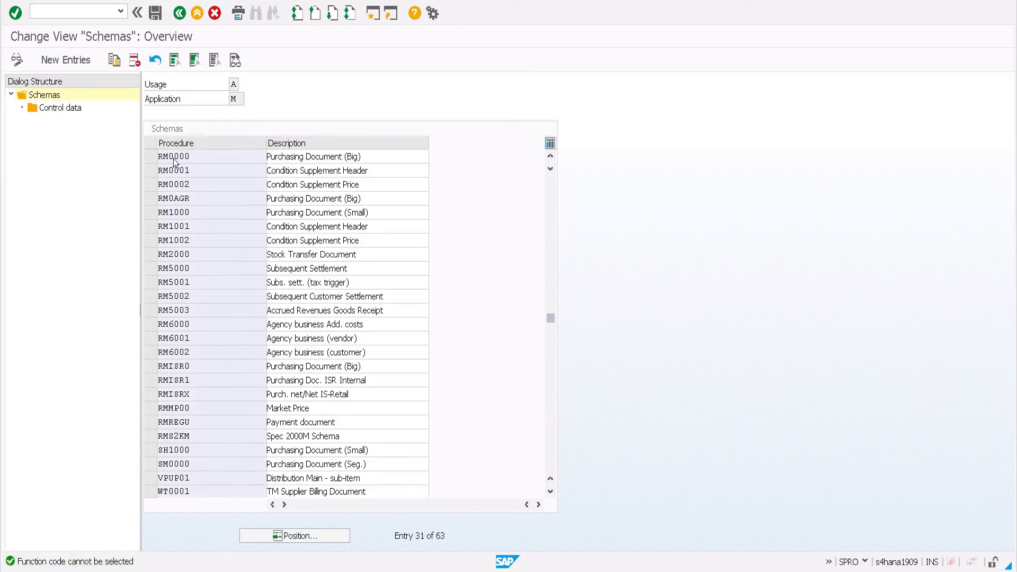
left_click(153, 158)
double_click(77, 107)
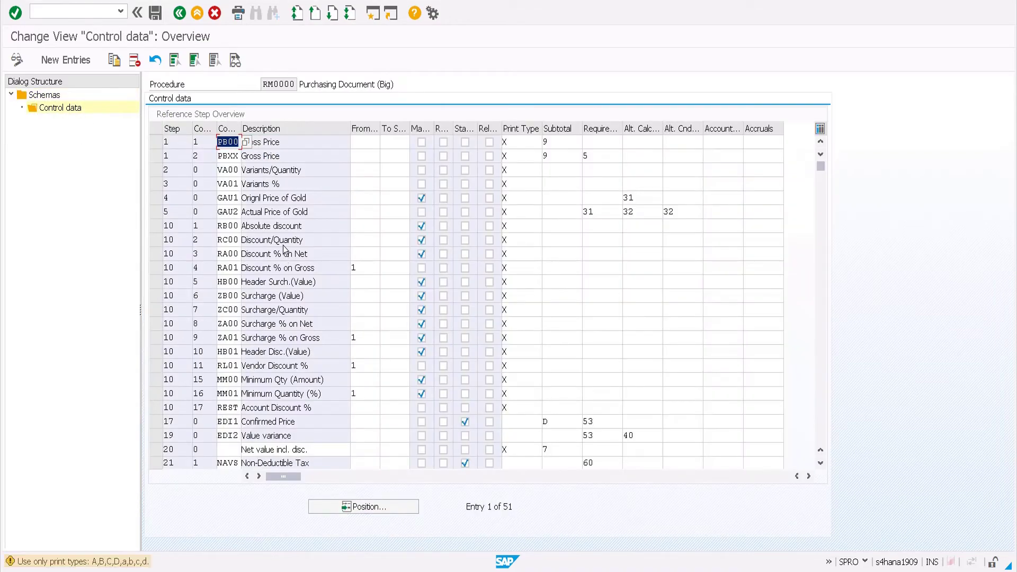
Examine the gross price, variant, discount and surcharge condition types in the control data of schema RM0000.
left_click(302, 147)
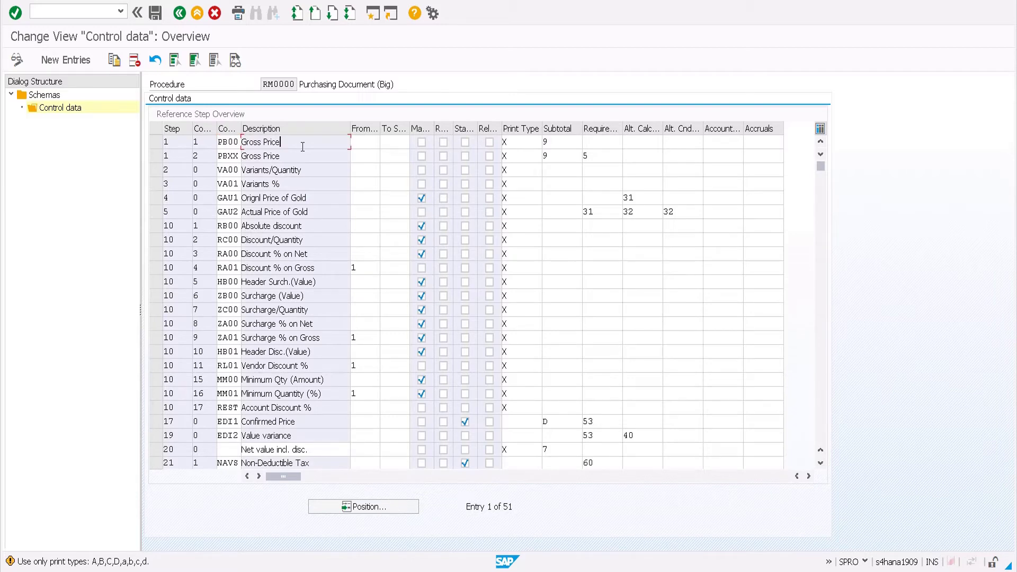
left_click_drag(303, 146, 239, 144)
left_click_drag(311, 170, 239, 174)
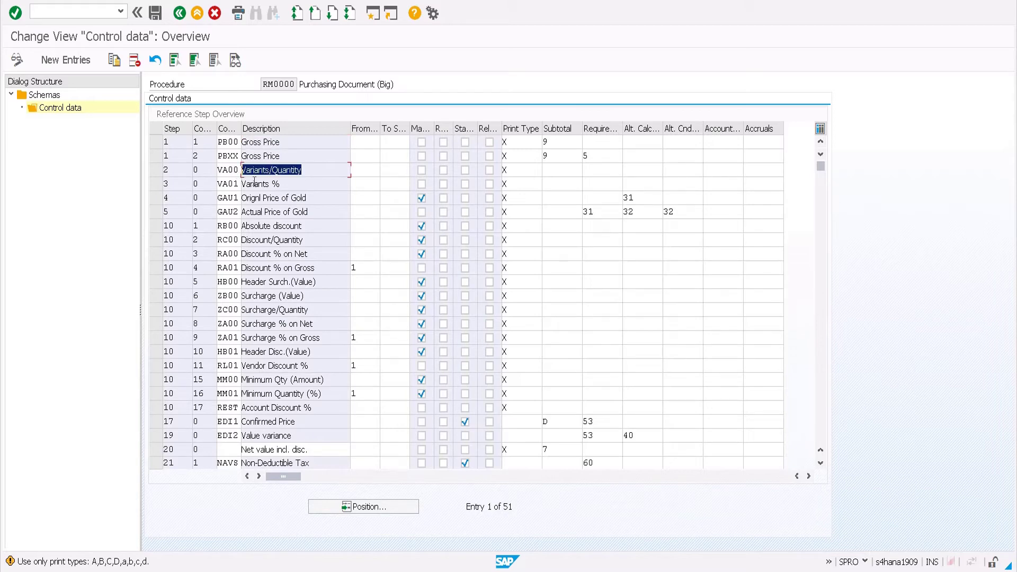
left_click_drag(305, 226, 241, 227)
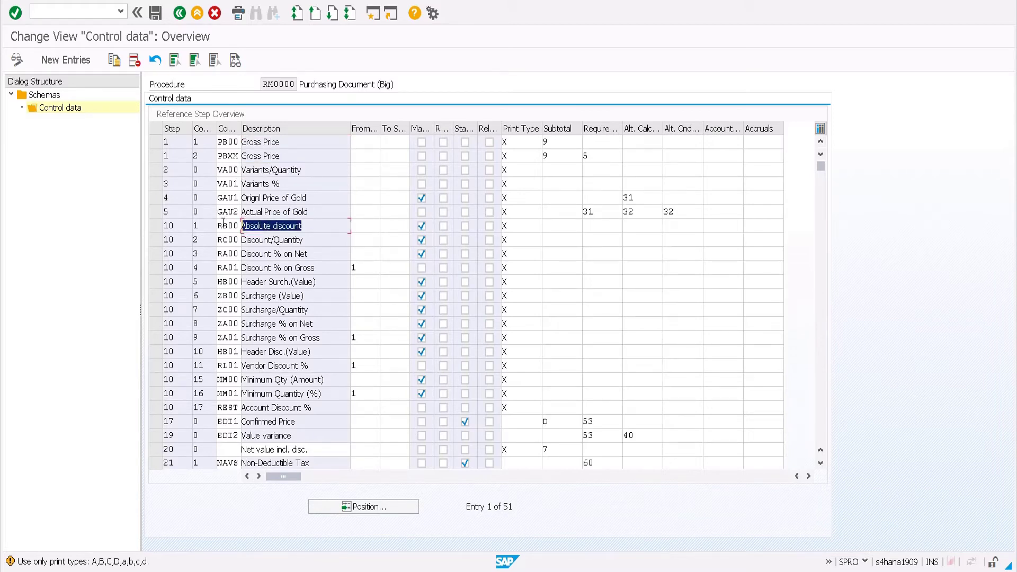
left_click_drag(311, 241, 241, 240)
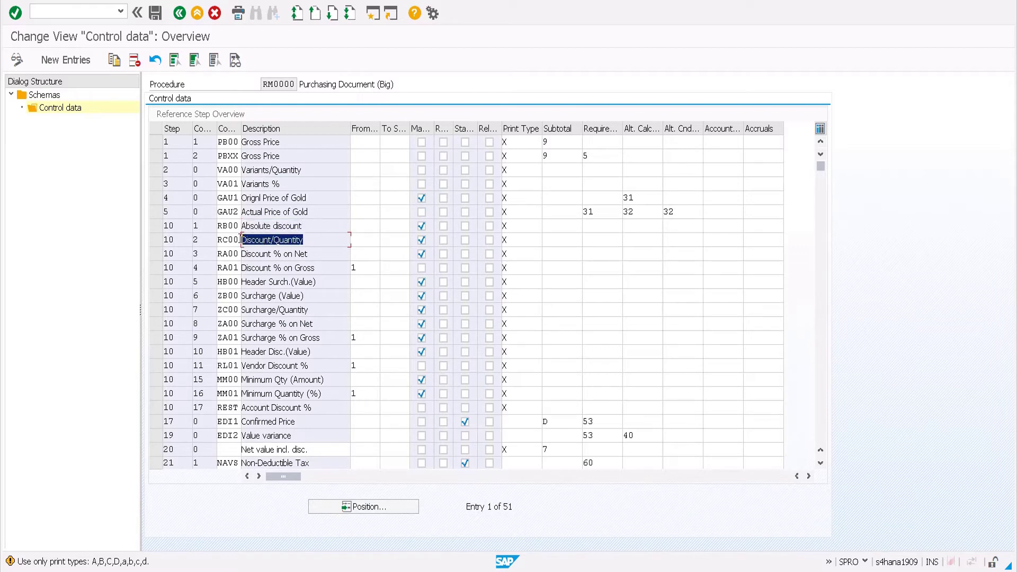
left_click_drag(312, 255, 234, 259)
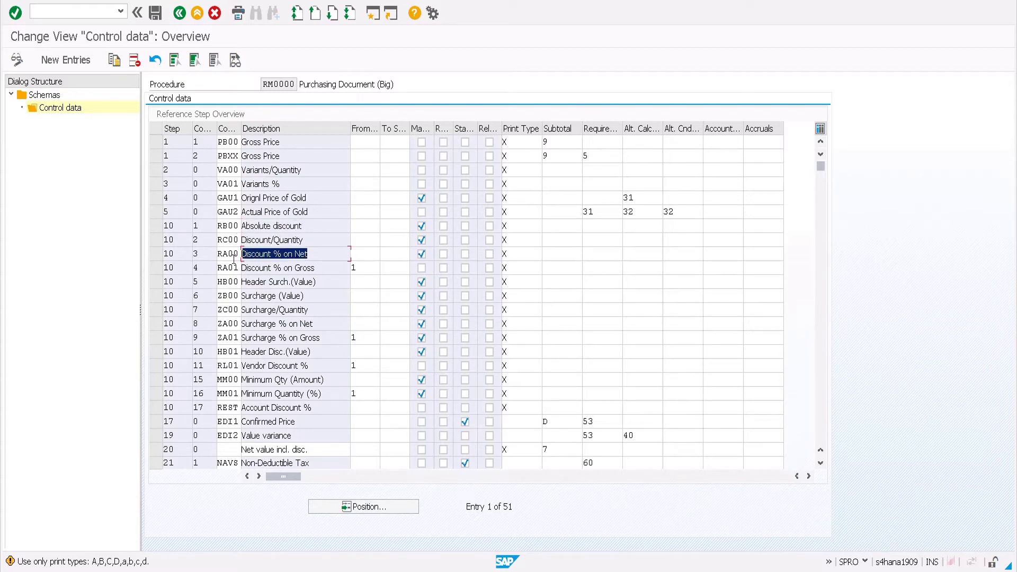
left_click_drag(307, 297, 229, 297)
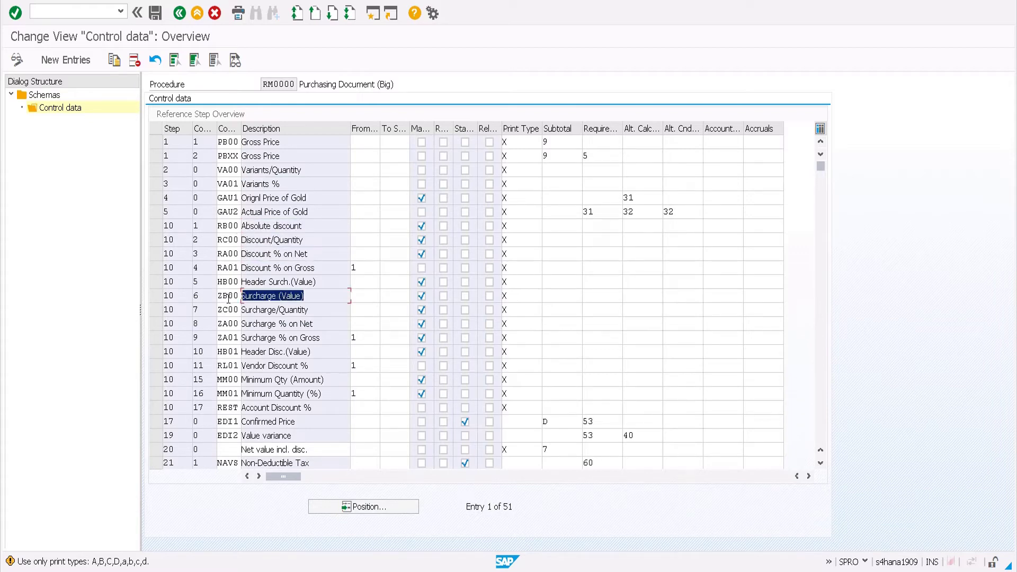
Examine the net value, tax, freight, rebate, actual price and input/output tax rows in the control data of schema RM0000.
key("Return")
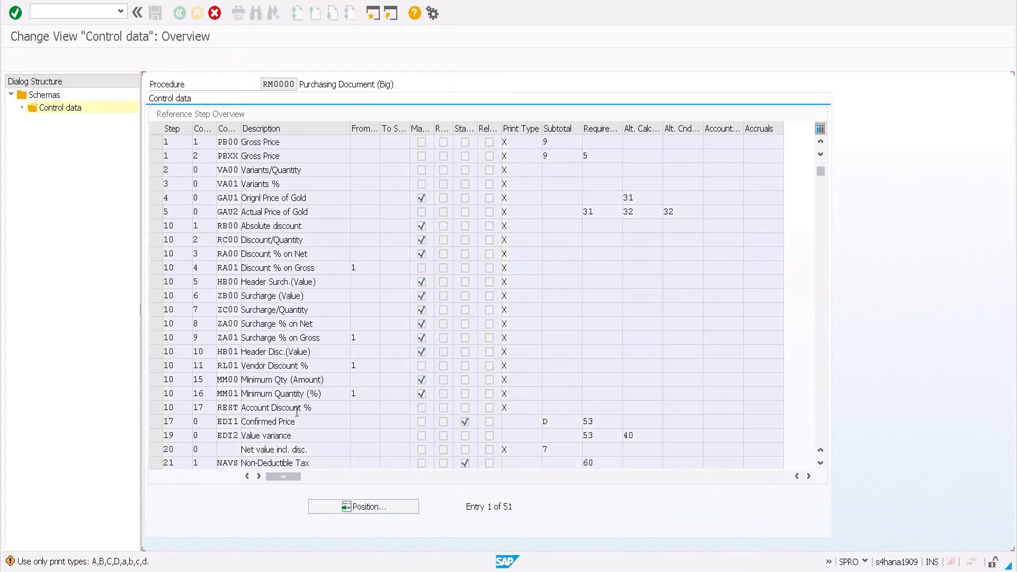
scroll(297, 414, "down", 1)
left_click_drag(306, 408, 239, 409)
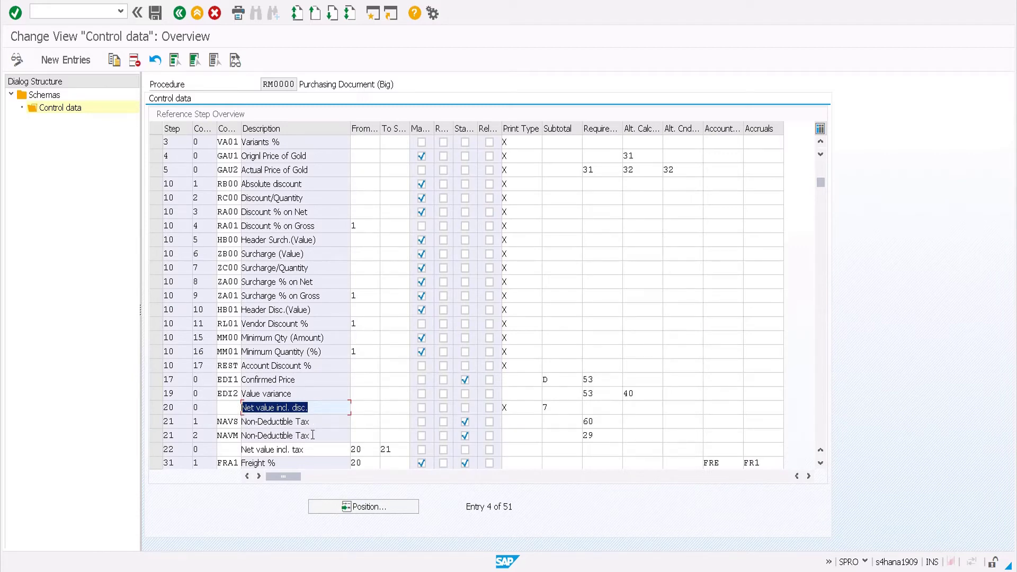
left_click_drag(310, 450, 224, 450)
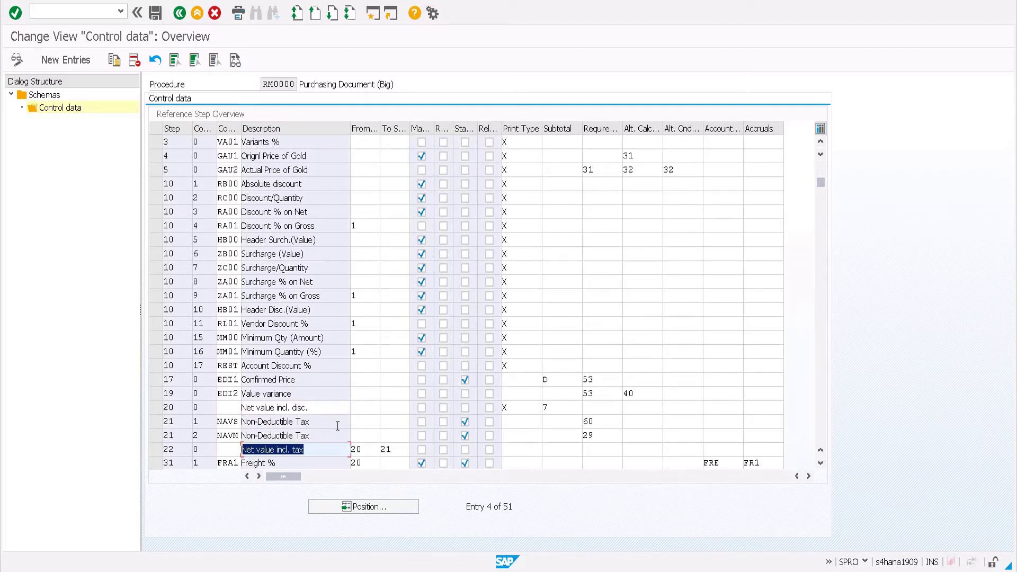
scroll(337, 426, "down", 2)
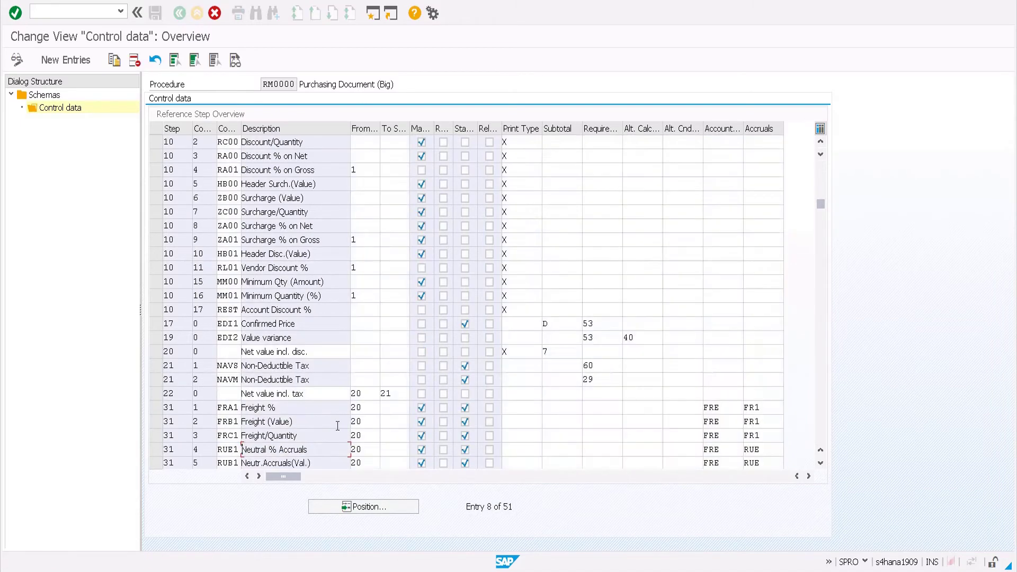
scroll(309, 426, "down", 7)
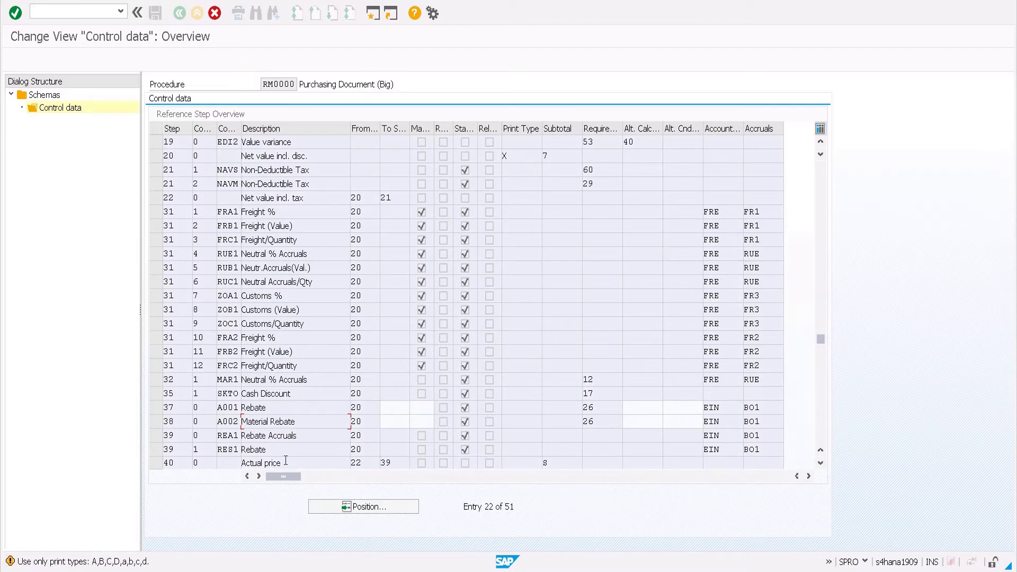
left_click_drag(285, 460, 241, 460)
left_click(333, 318)
scroll(333, 318, "down", 3)
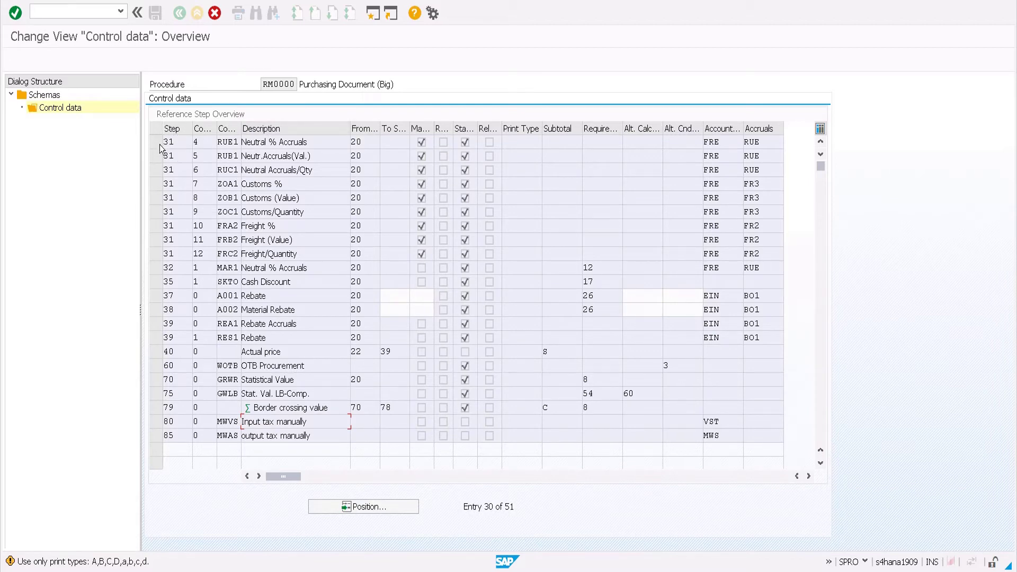
left_click(306, 212)
key("Return")
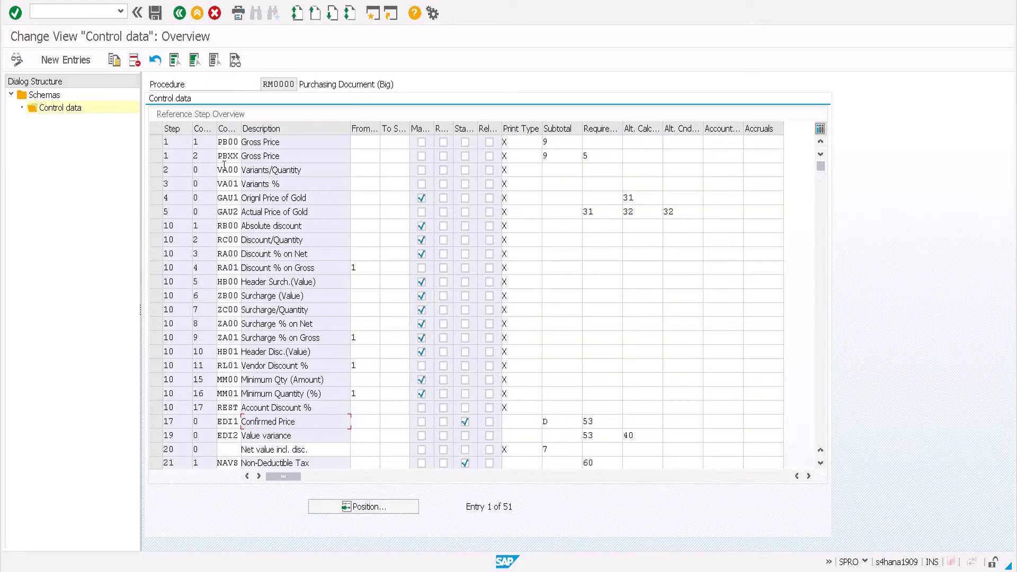
Widen the condition type column in the control data and review the PB00 Gross Price row.
left_click(157, 142)
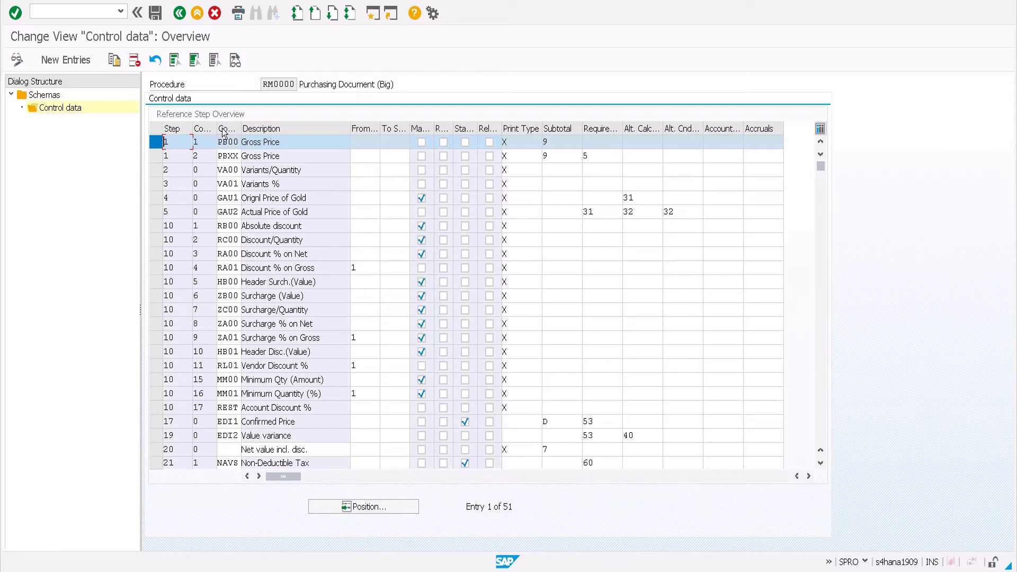
left_click_drag(241, 132, 295, 143)
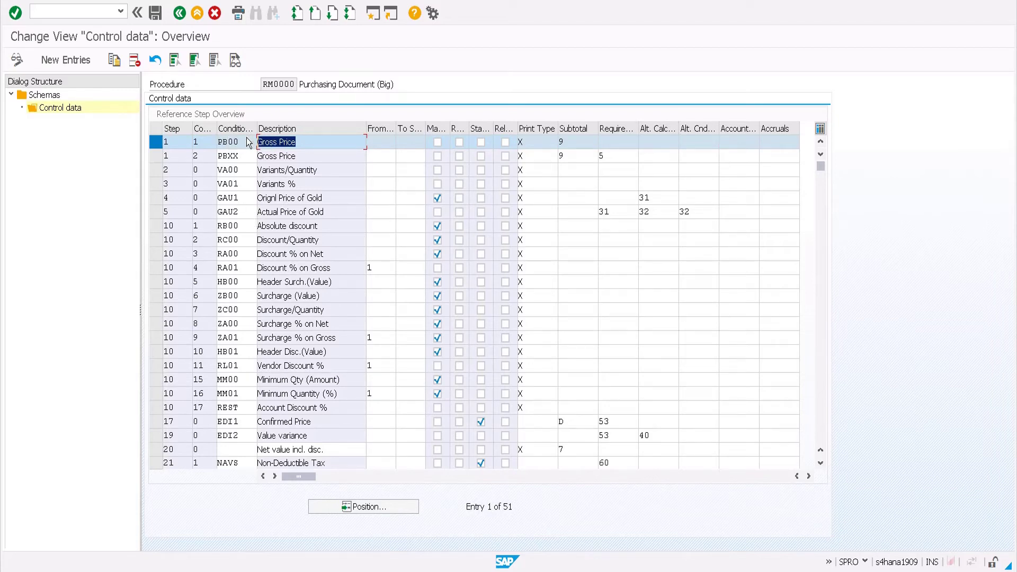
left_click(171, 155)
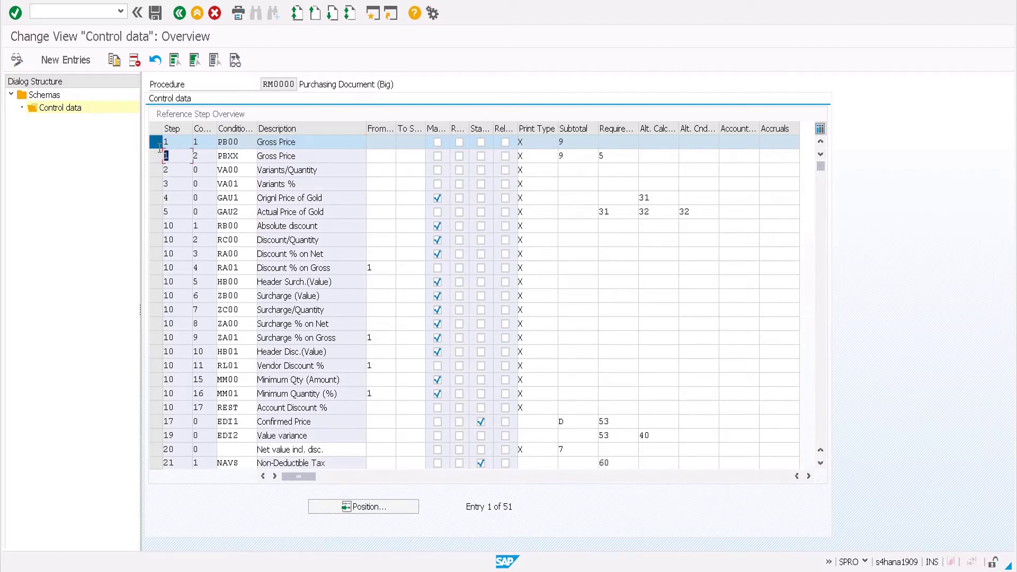
left_click(166, 142)
left_click(316, 142)
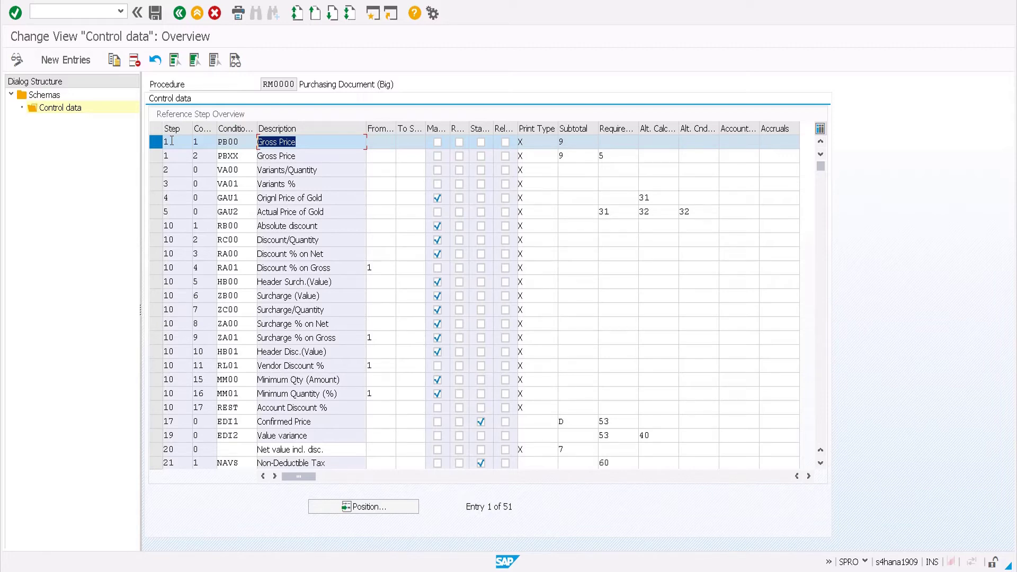
Examine the step, counter and condition type of the two gross price rows, PB00 and PBXX.
left_click(180, 141)
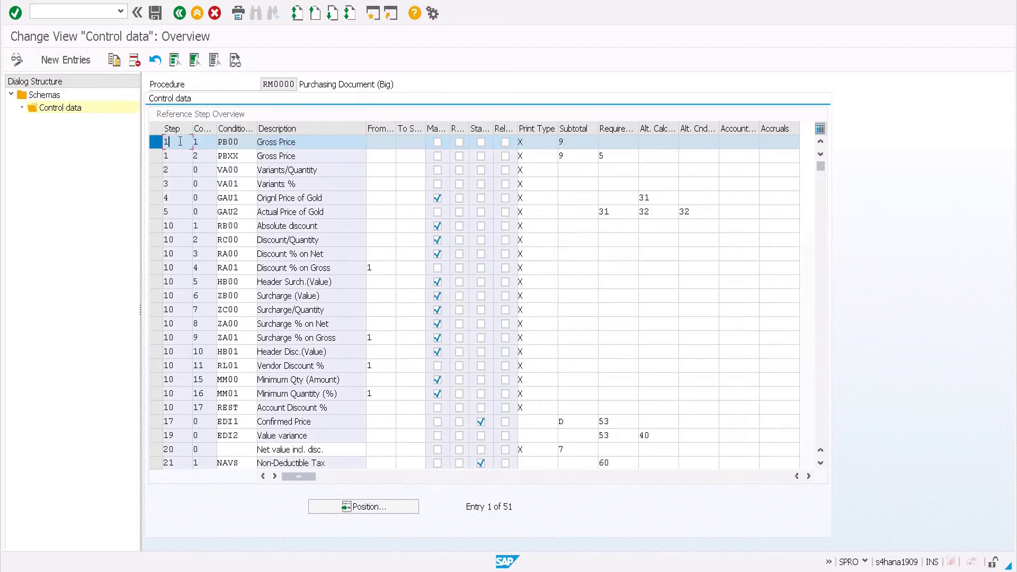
mouse_move(180, 141)
left_mouse_down()
mouse_move(151, 142)
mouse_move(192, 143)
mouse_move(181, 143)
left_mouse_up()
left_click_drag(243, 152, 205, 145)
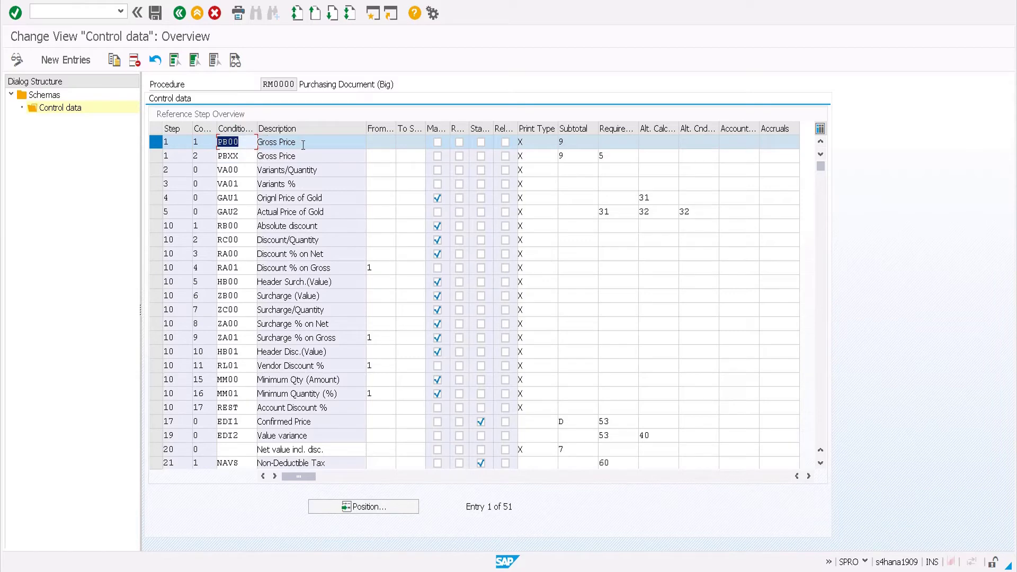
left_click_drag(302, 143, 199, 140)
left_click_drag(218, 157, 260, 156)
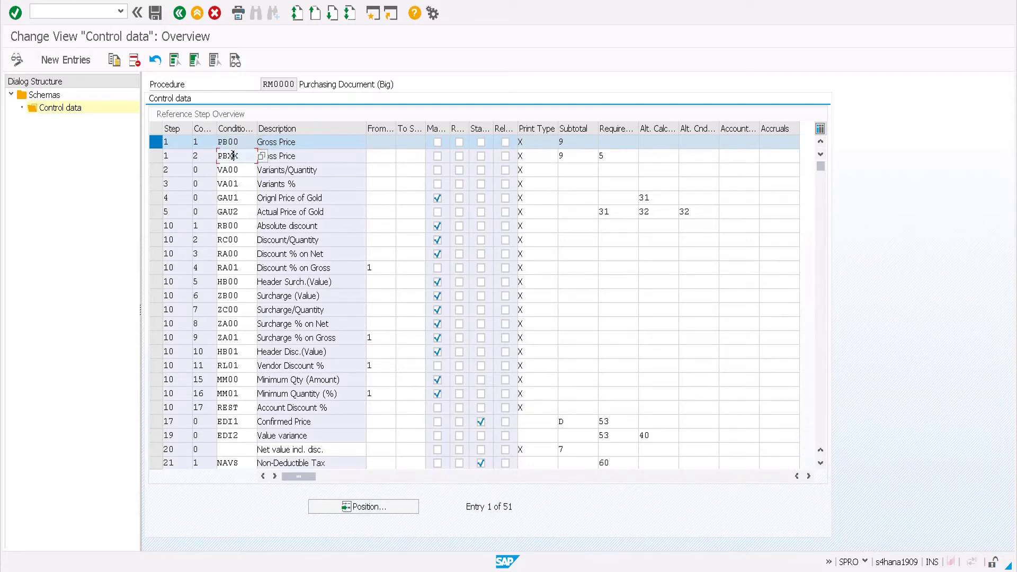
left_click(153, 154)
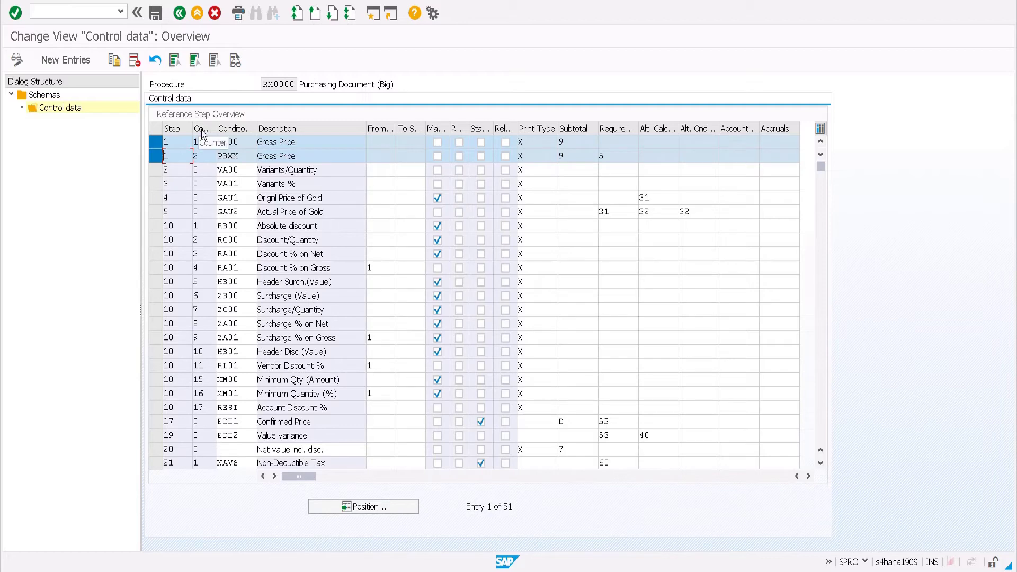
left_click(204, 156)
left_click(157, 147)
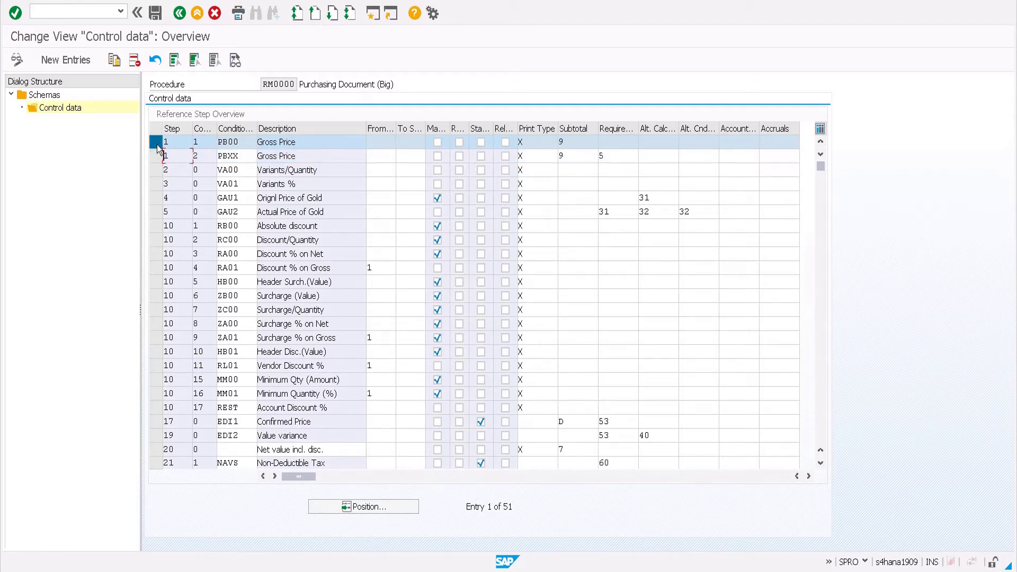
left_click(157, 147)
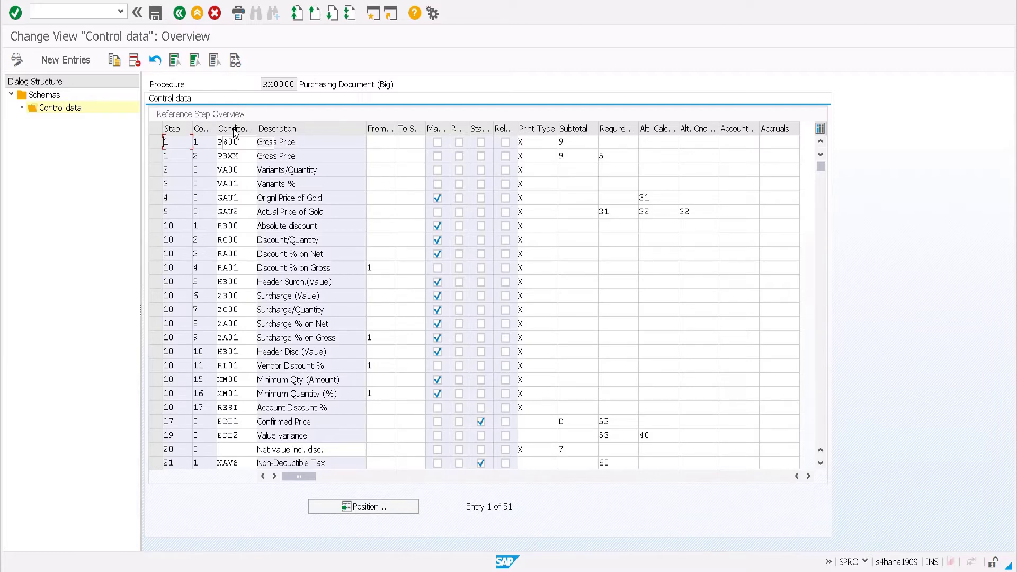
Examine the from-step reference of condition type RA01, Discount % on Gross.
left_click(379, 143)
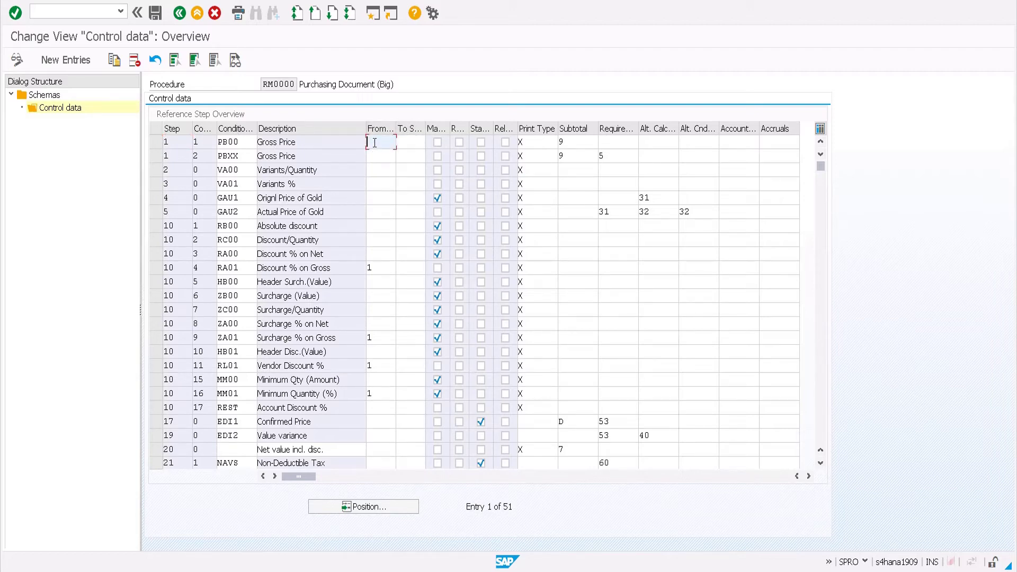
left_click(153, 272)
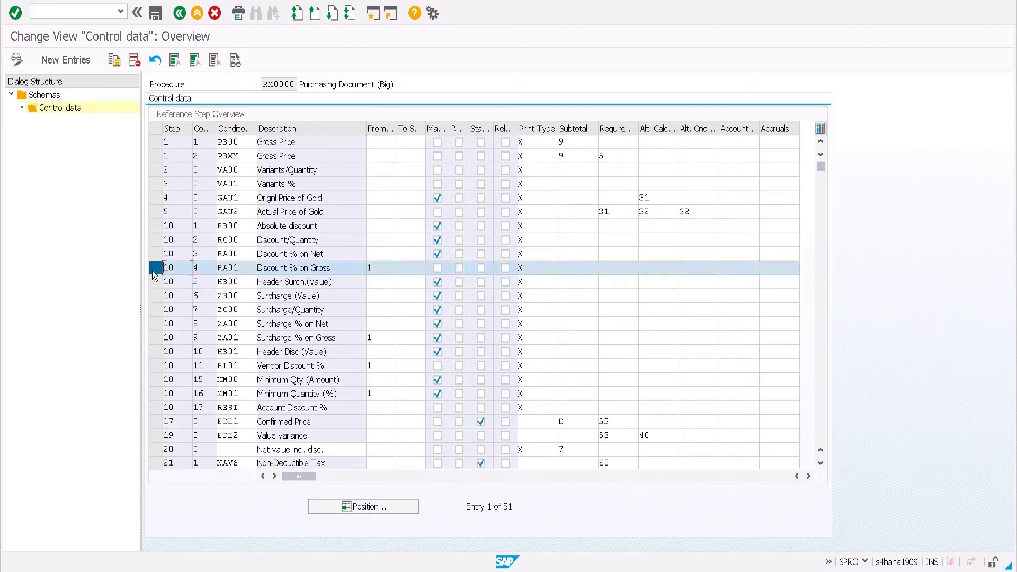
left_click_drag(334, 270, 243, 272)
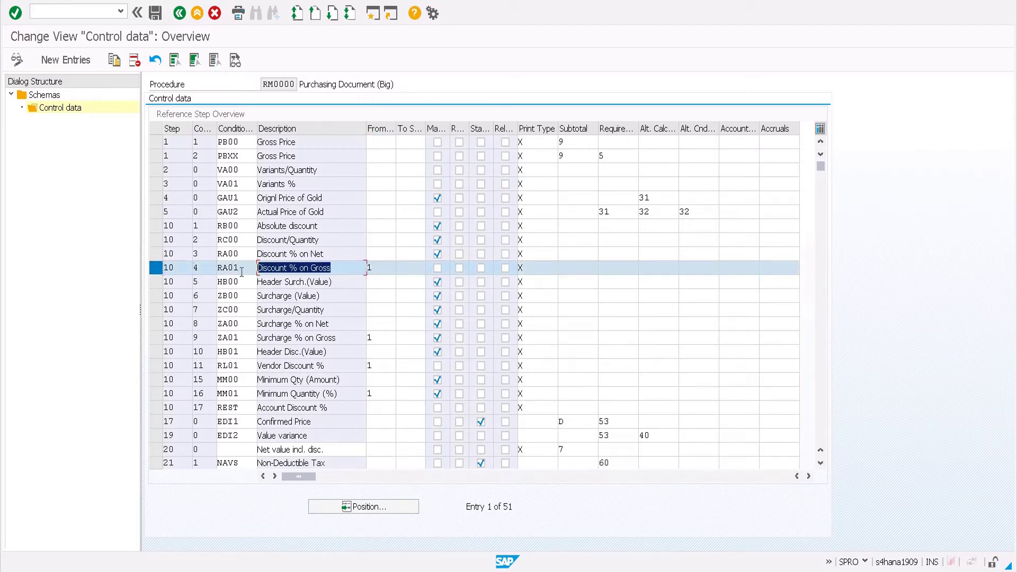
left_click_drag(334, 269, 244, 272)
left_click(164, 267)
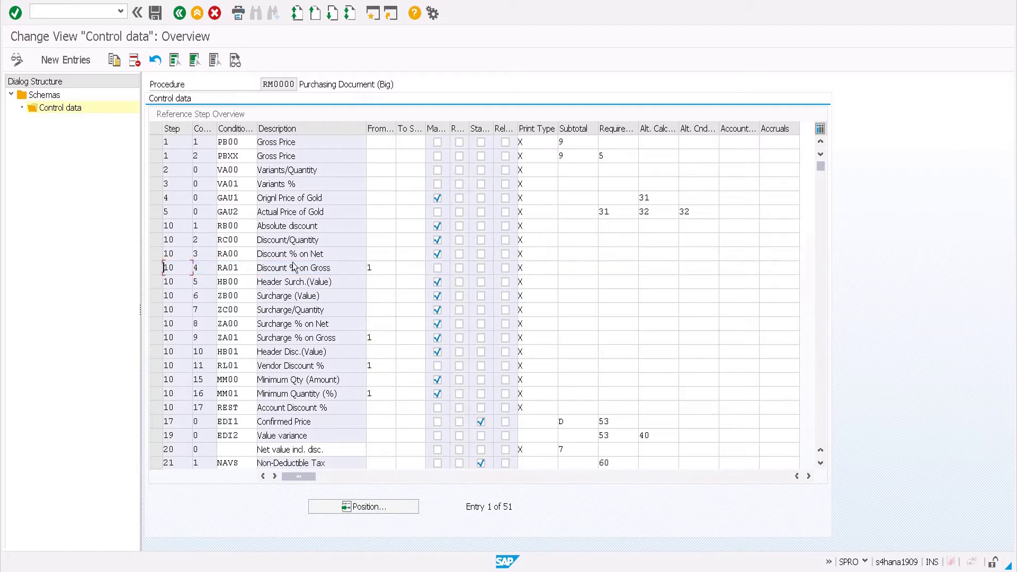
left_click_drag(334, 268, 245, 267)
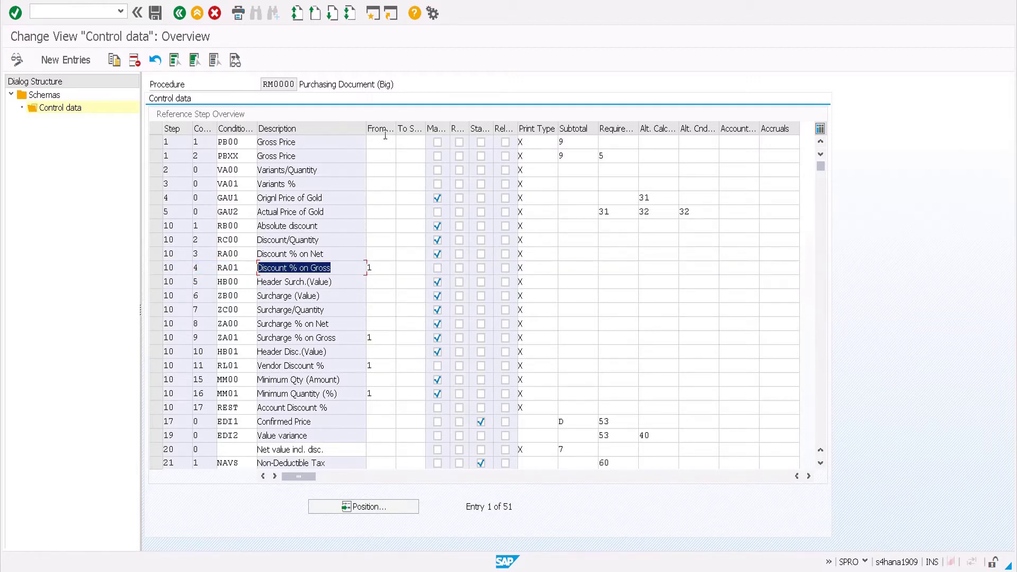
left_click(379, 268)
type("1")
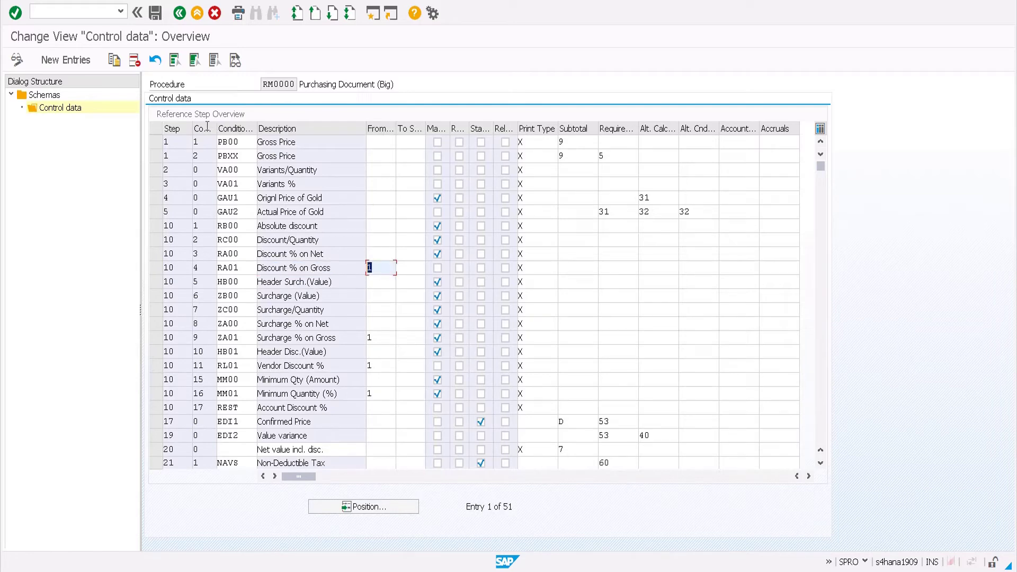
Compare the gross price rows with RA01 and ZA01, Surcharge % on Gross, and review the from-step references of the remaining rows.
left_click_drag(298, 155, 247, 155)
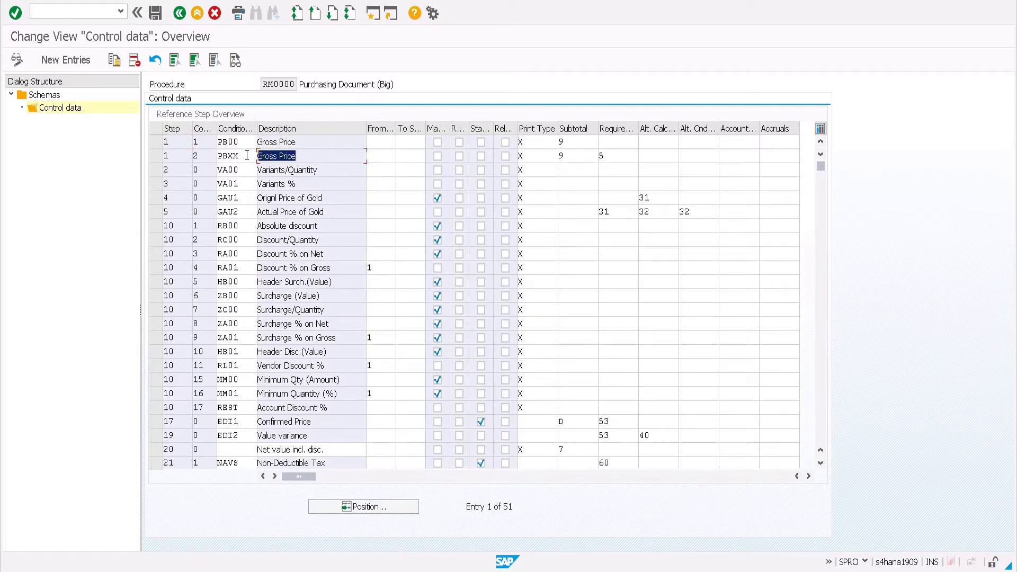
left_click(294, 142)
key("shift+Left")
key("shift+Left")
key("shift+Left")
key("shift+Left")
key("shift+Left")
key("shift+Left")
key("shift+Left")
key("shift+Left")
key("shift+Left")
key("shift+Left")
key("shift+Left")
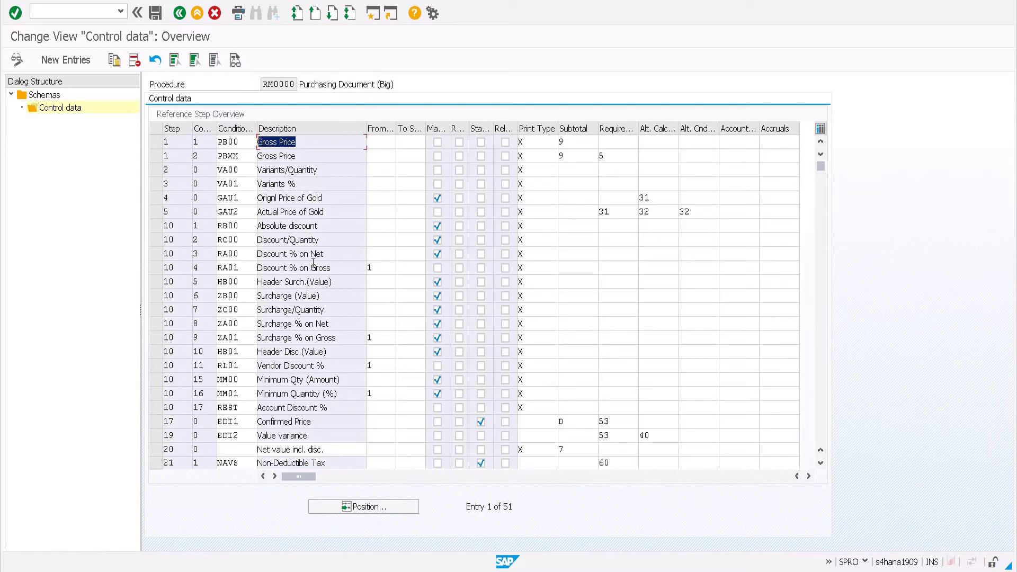
left_click_drag(336, 269, 250, 265)
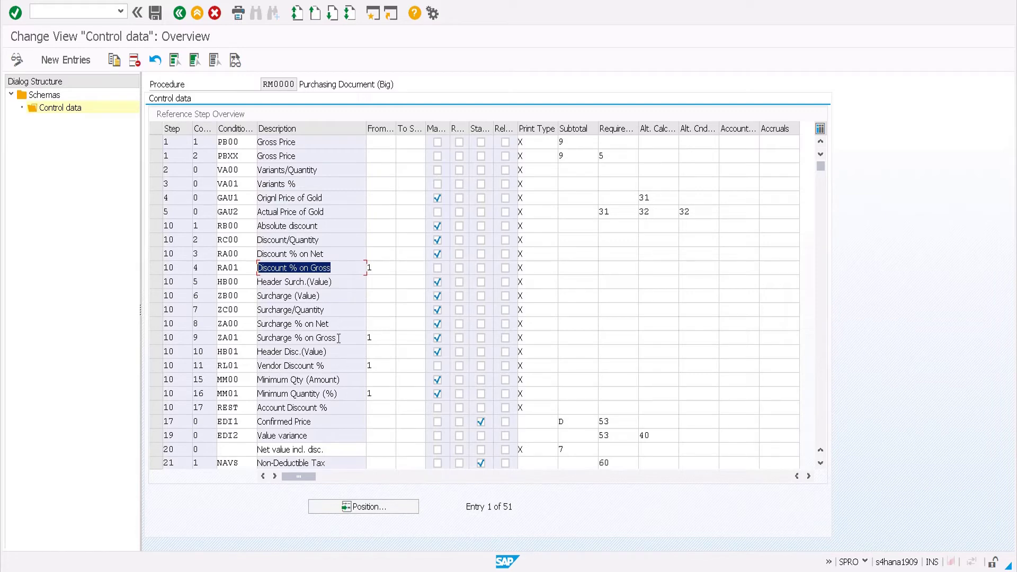
left_click_drag(338, 340, 252, 333)
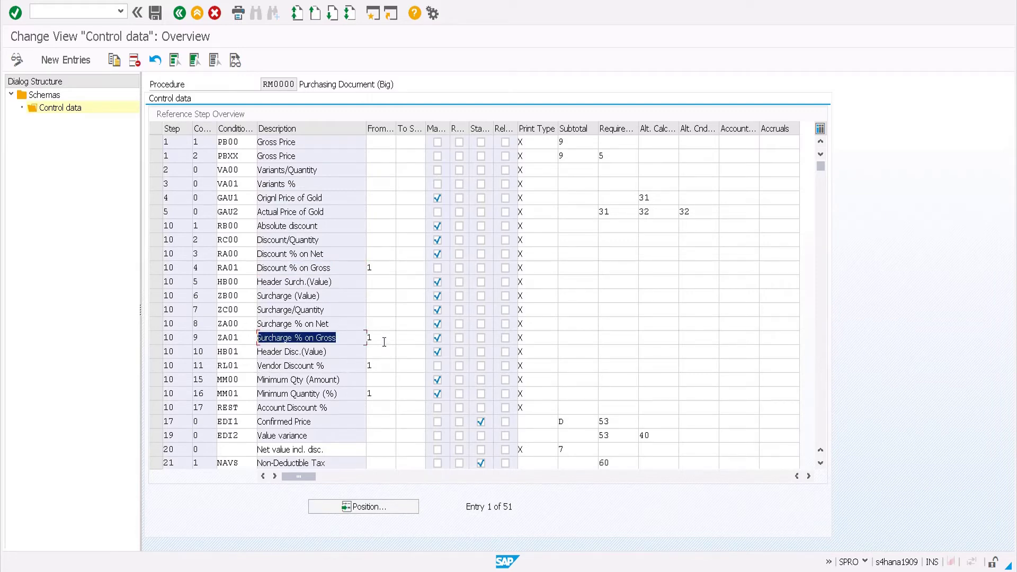
left_click_drag(377, 337, 345, 348)
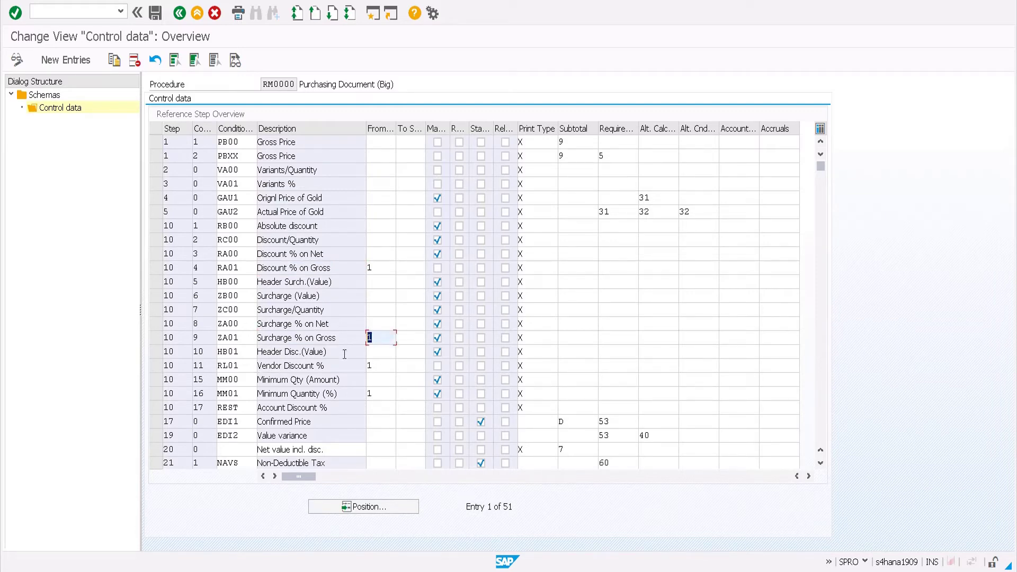
key("Return")
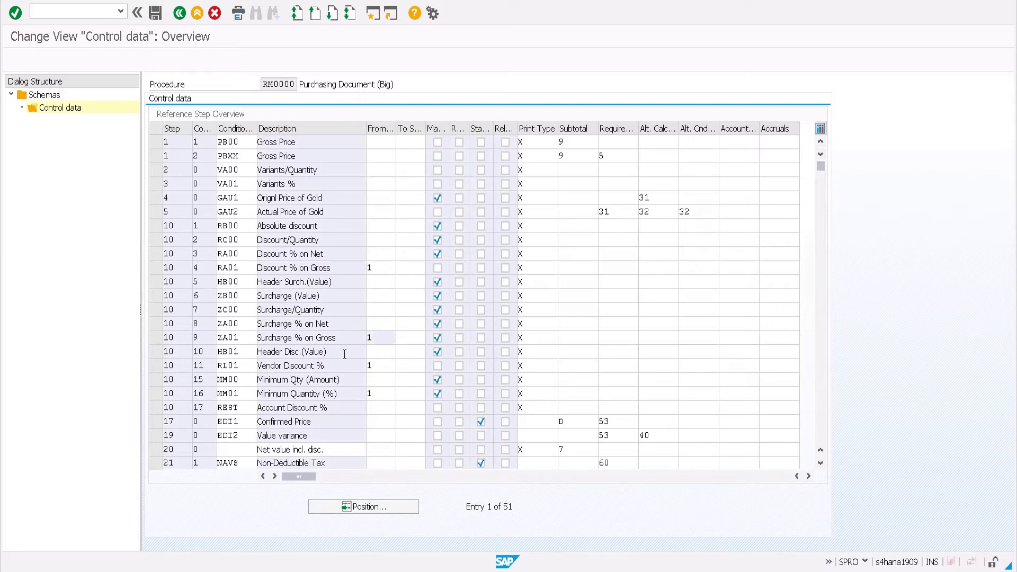
scroll(345, 355, "down", 10)
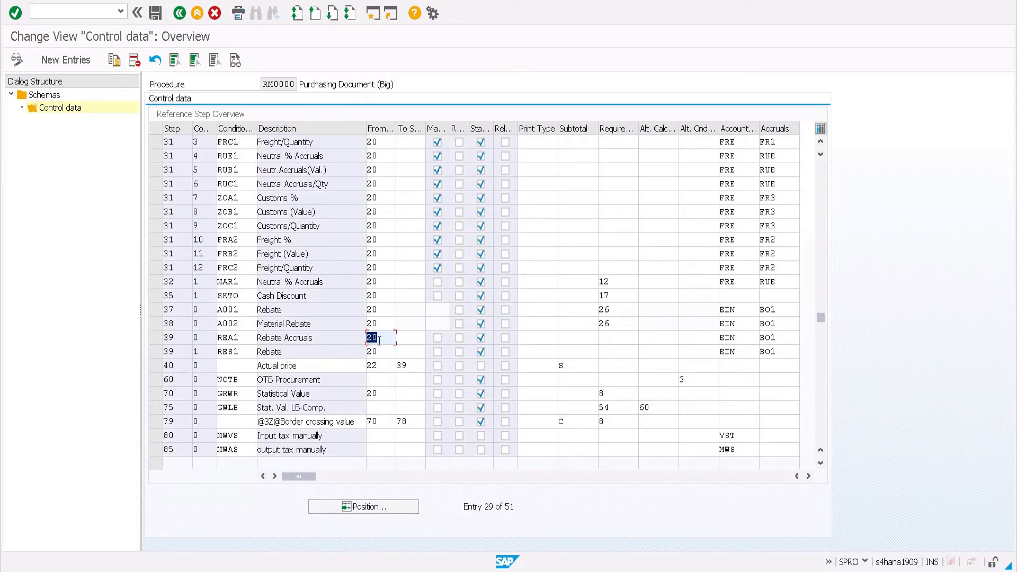
scroll(378, 341, "up", 10)
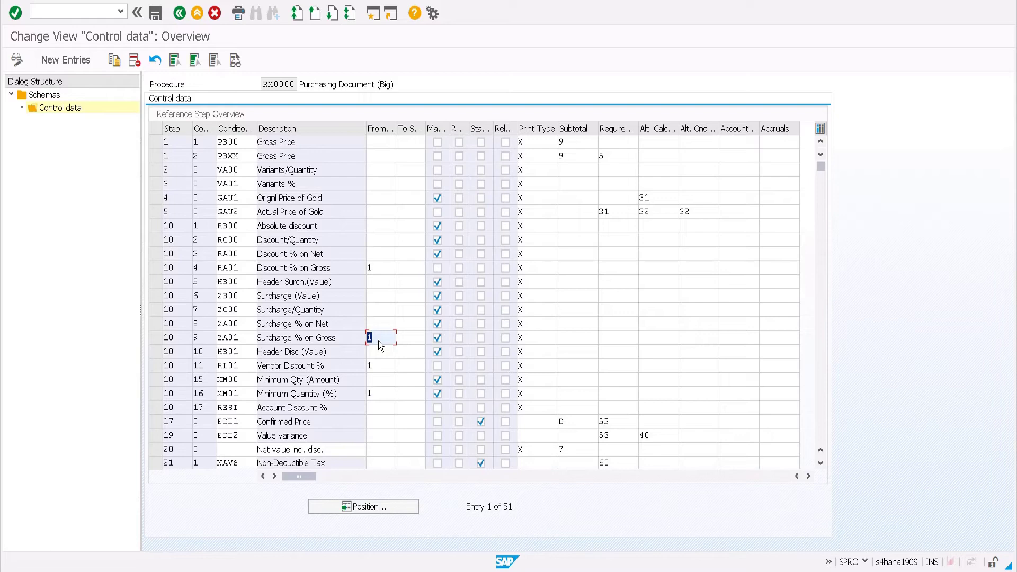
key("Return")
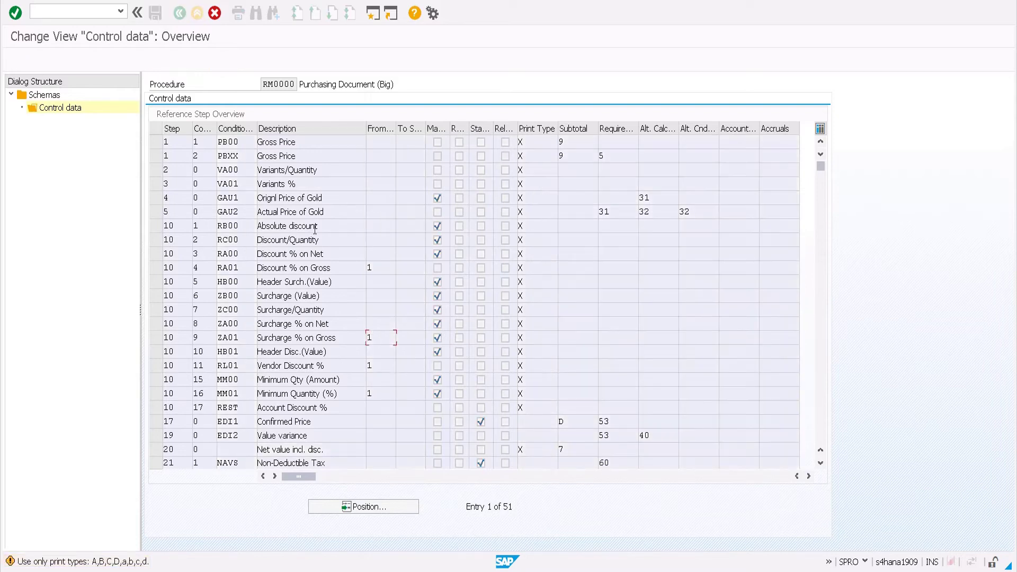
Leave the calculation schema activity and select Define Access Sequences in the implementation guide.
key("F3")
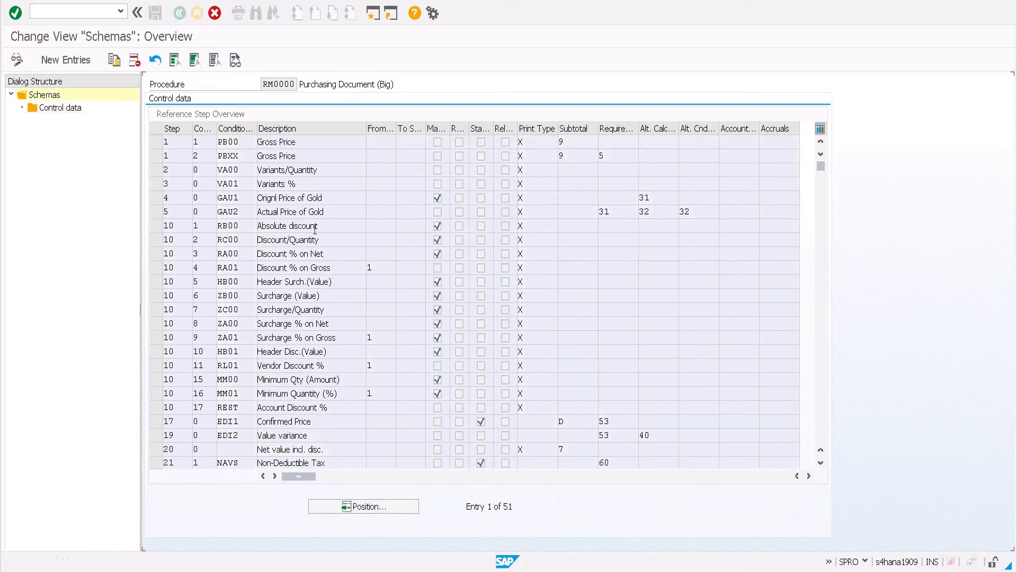
key("F3")
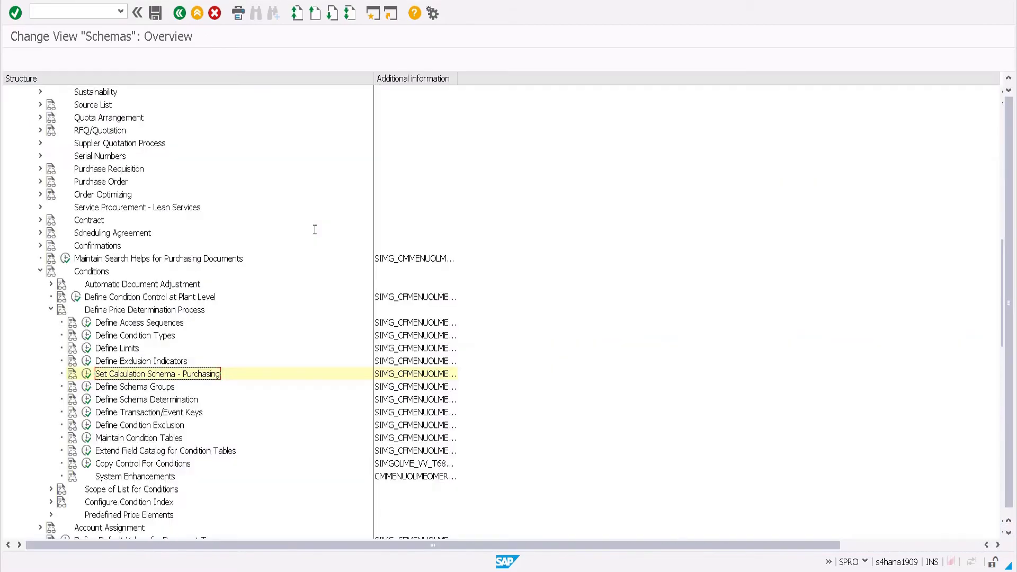
left_click(130, 324)
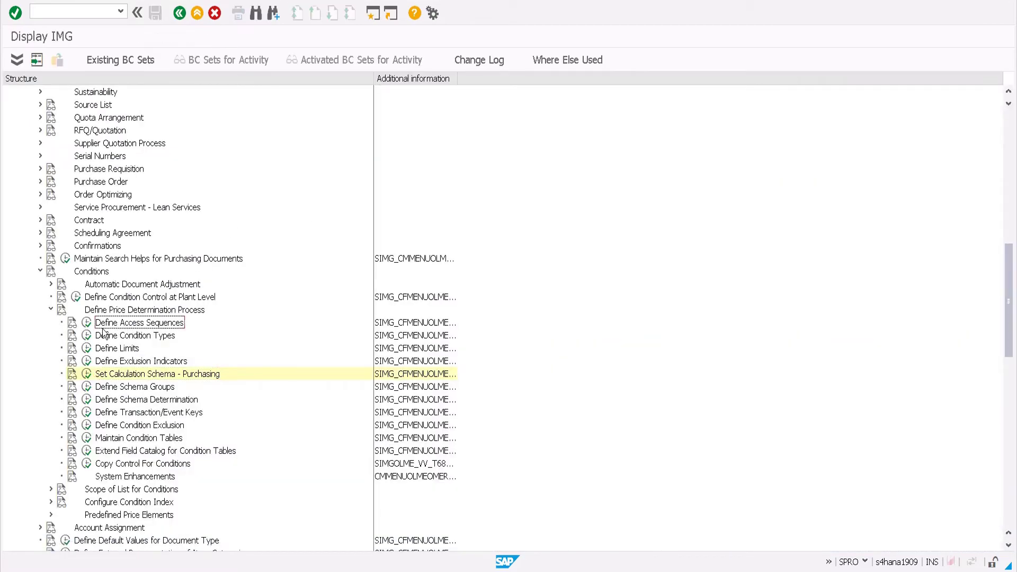
Open the Define Access Sequences activity and examine the Gross Price and Tax Classification access sequences.
left_click(86, 326)
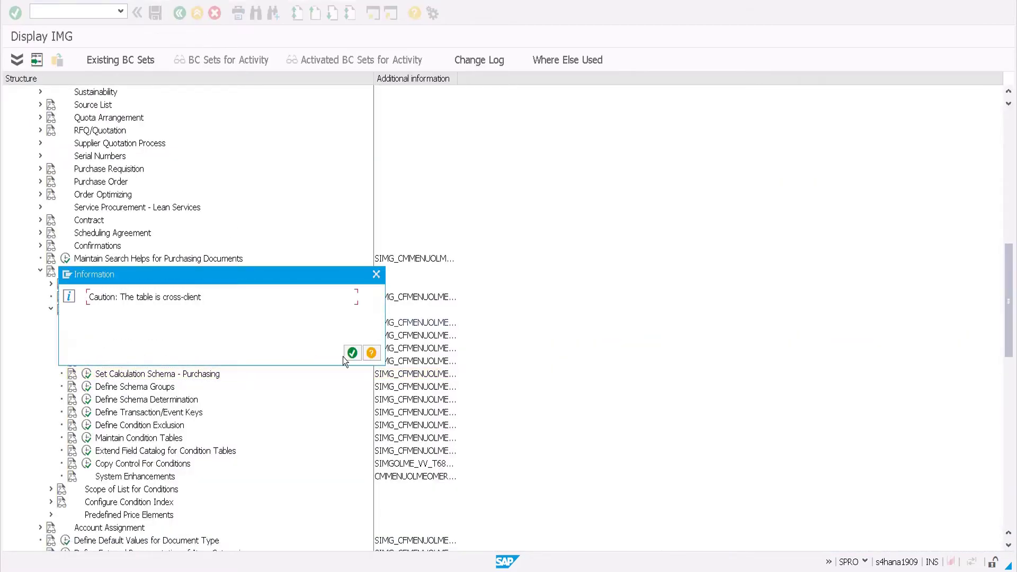
left_click(347, 357)
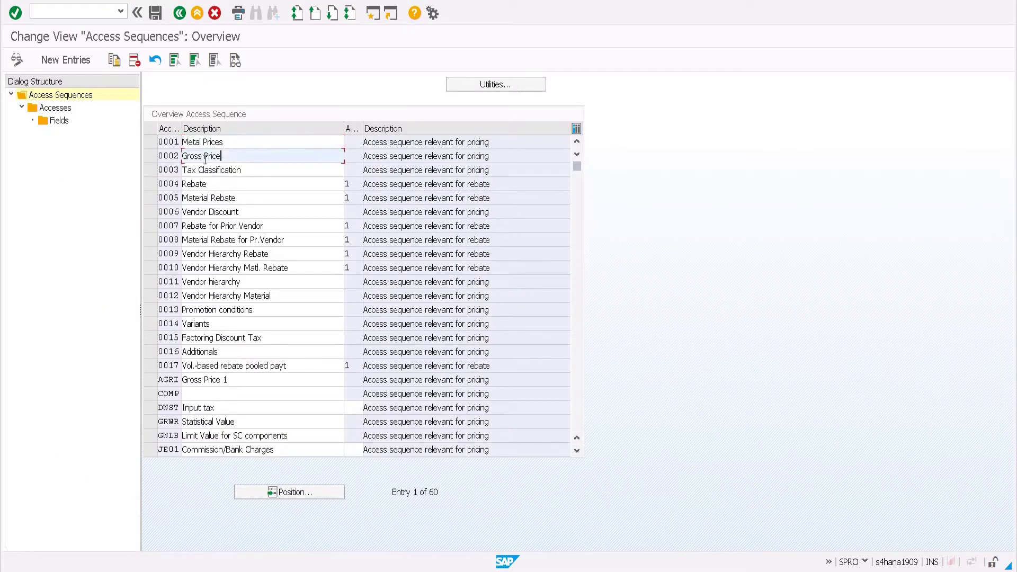
left_click(227, 156)
left_click(249, 170)
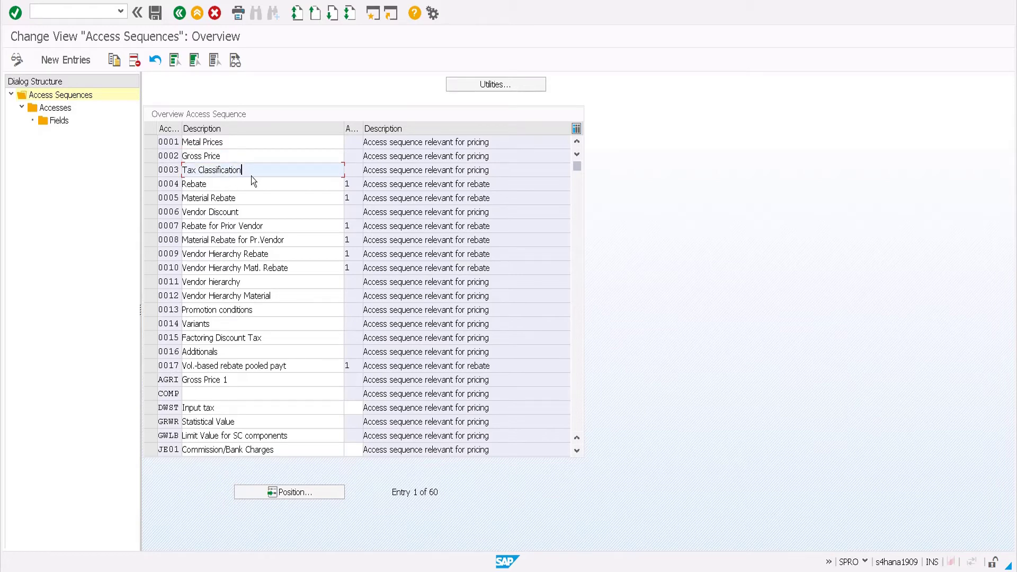
scroll(250, 336, "down", 2)
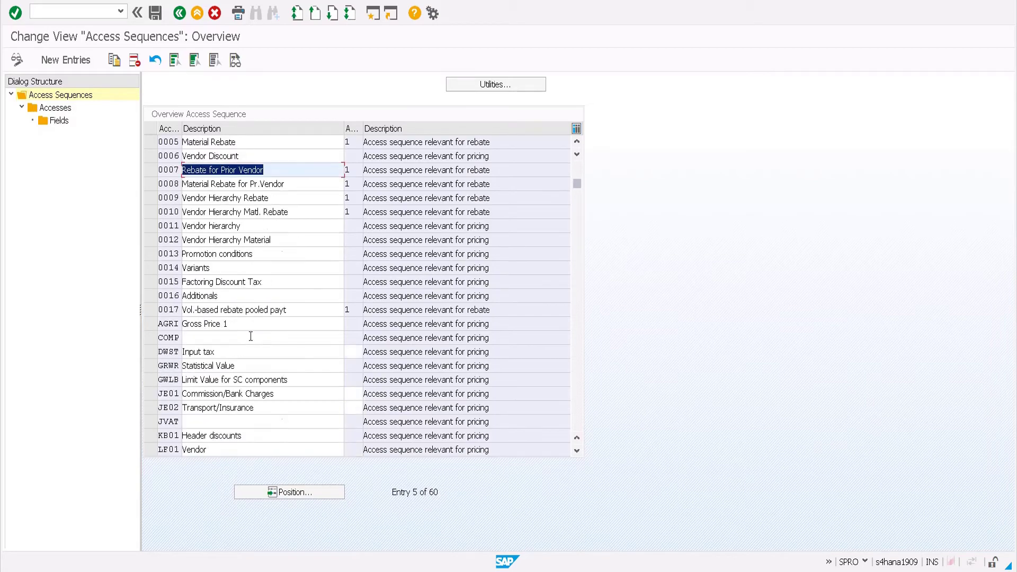
scroll(249, 336, "up", 2)
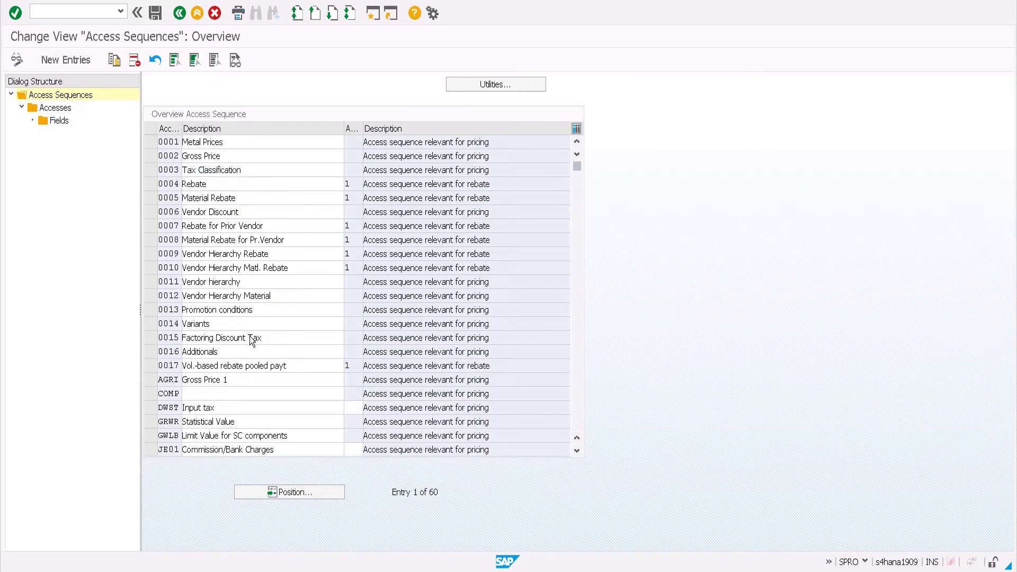
Review the further access sequences in the list, including DWST Input tax and KB01 Header discounts.
scroll(249, 336, "down", 2)
scroll(249, 336, "down", 3)
left_click_drag(215, 268, 189, 261)
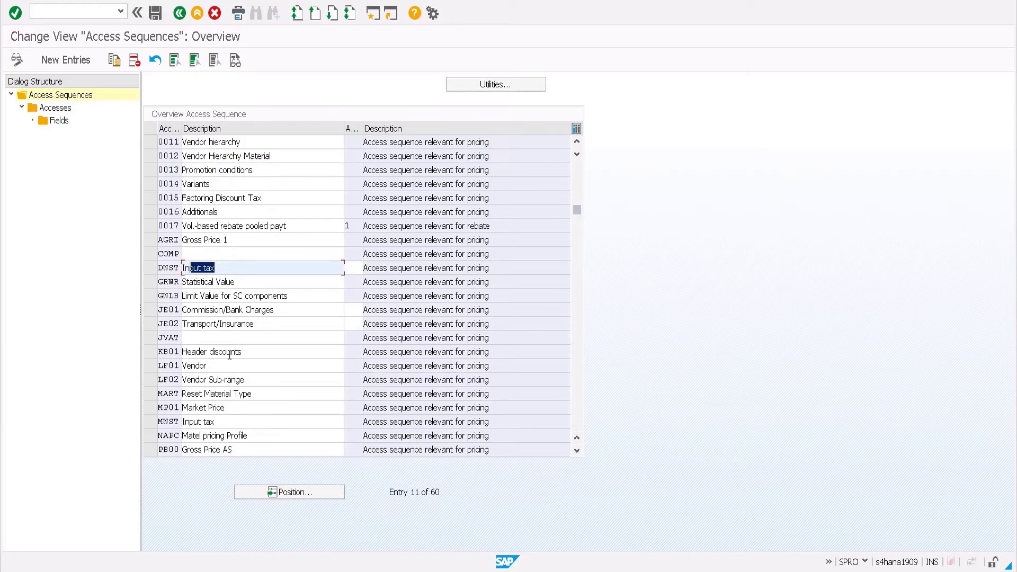
left_click(259, 349)
left_click_drag(259, 349, 187, 347)
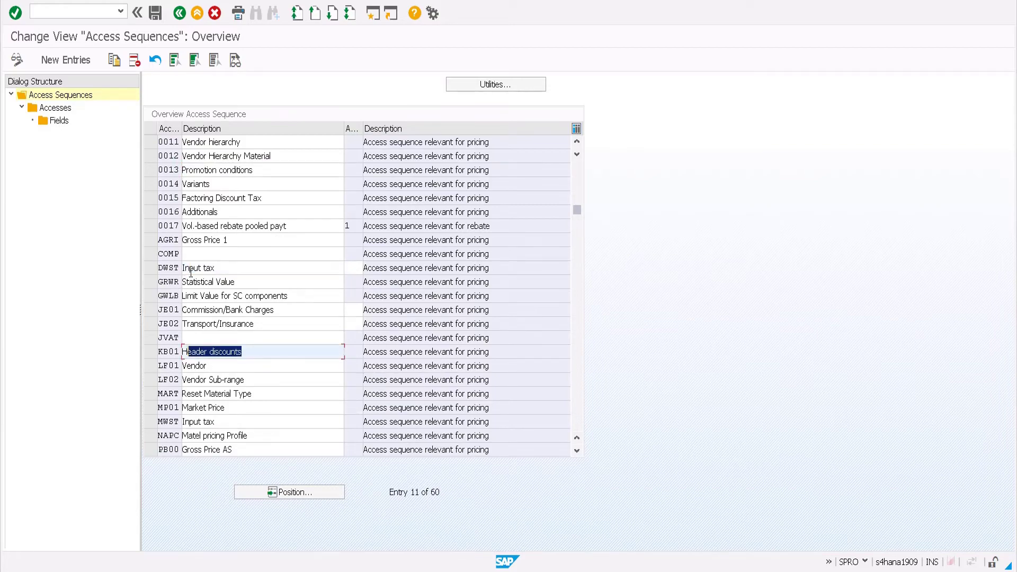
scroll(191, 272, "up", 5)
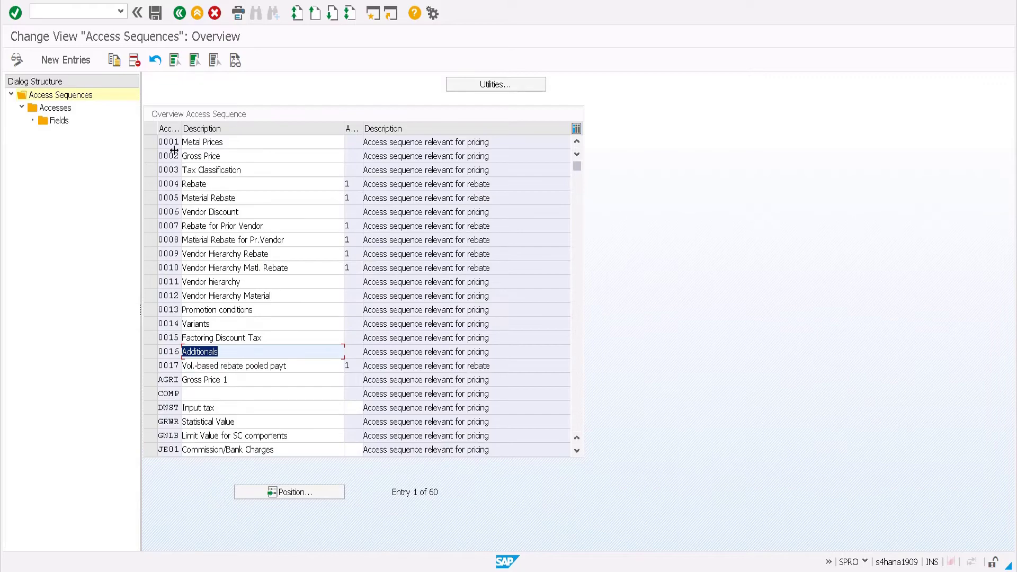
Try to open the fields of access sequence 0001, Metal Prices.
left_click(150, 142)
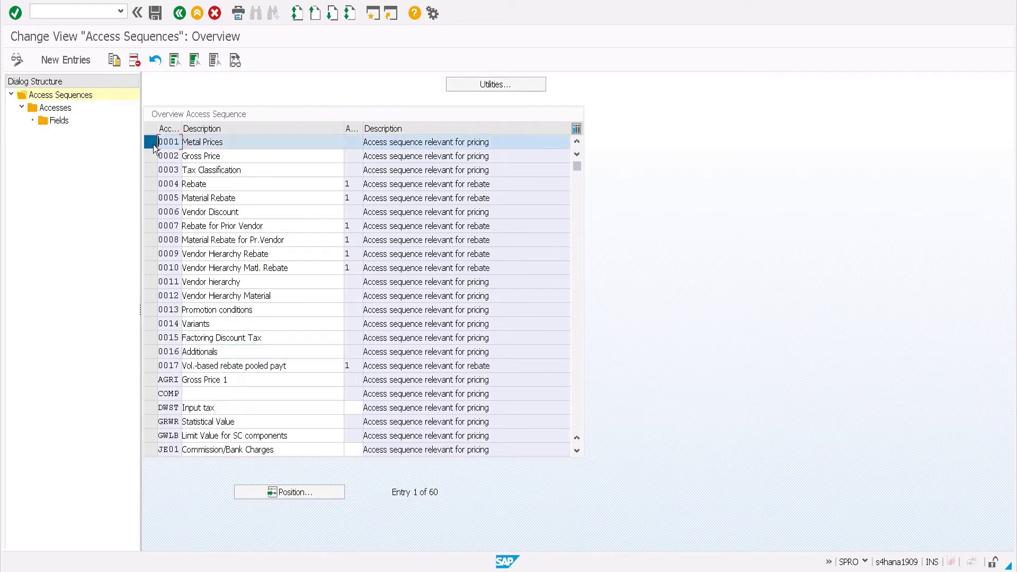
double_click(49, 122)
key("Return")
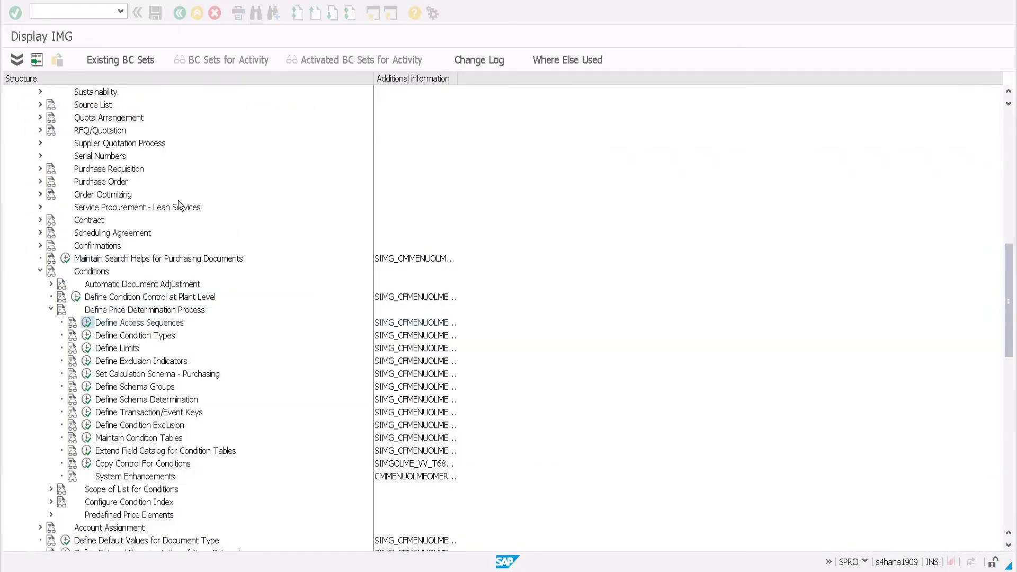
key("Return")
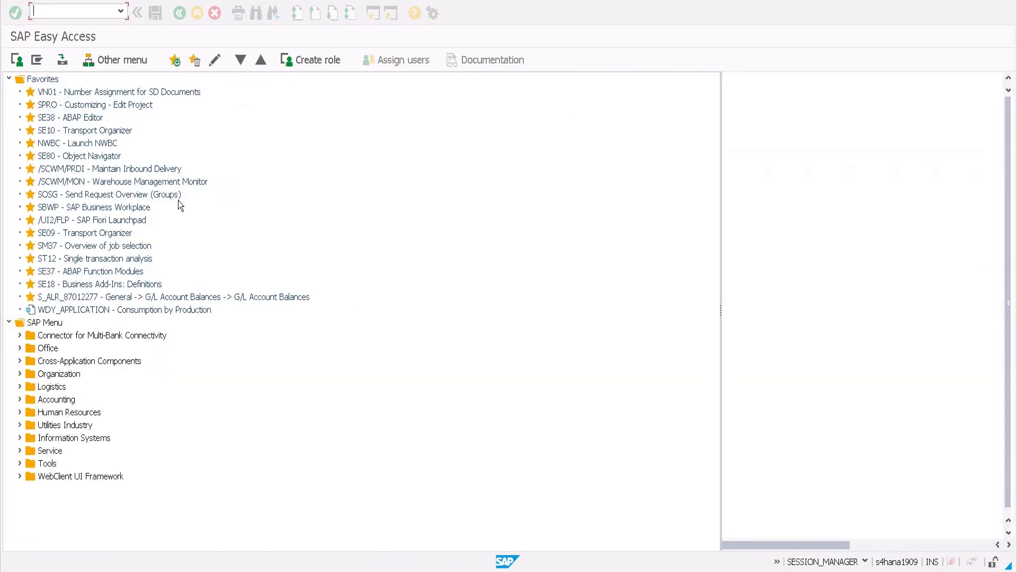
Run transaction spro and display the SAP Reference IMG.
type("spro")
key("Return")
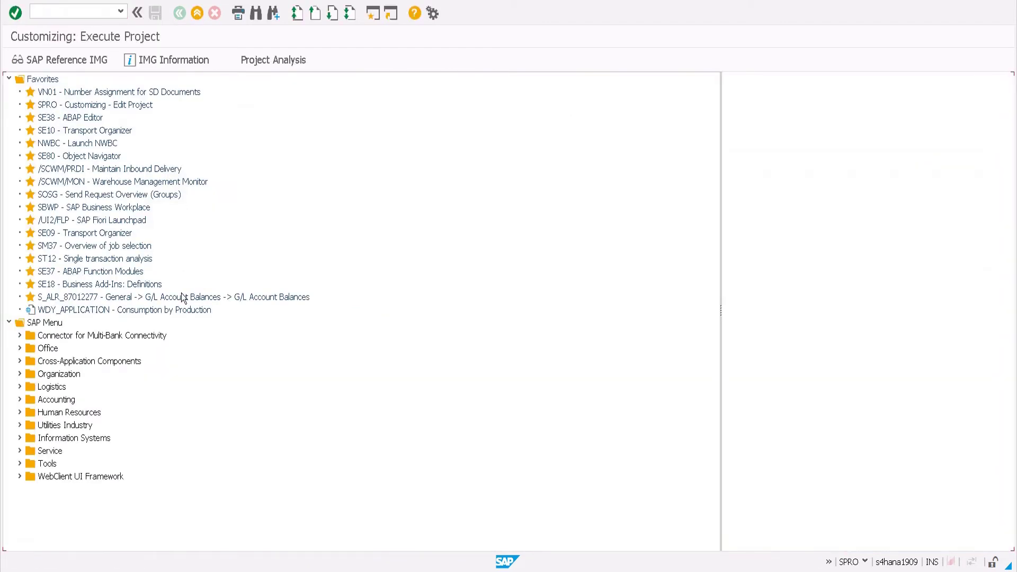
key("F5")
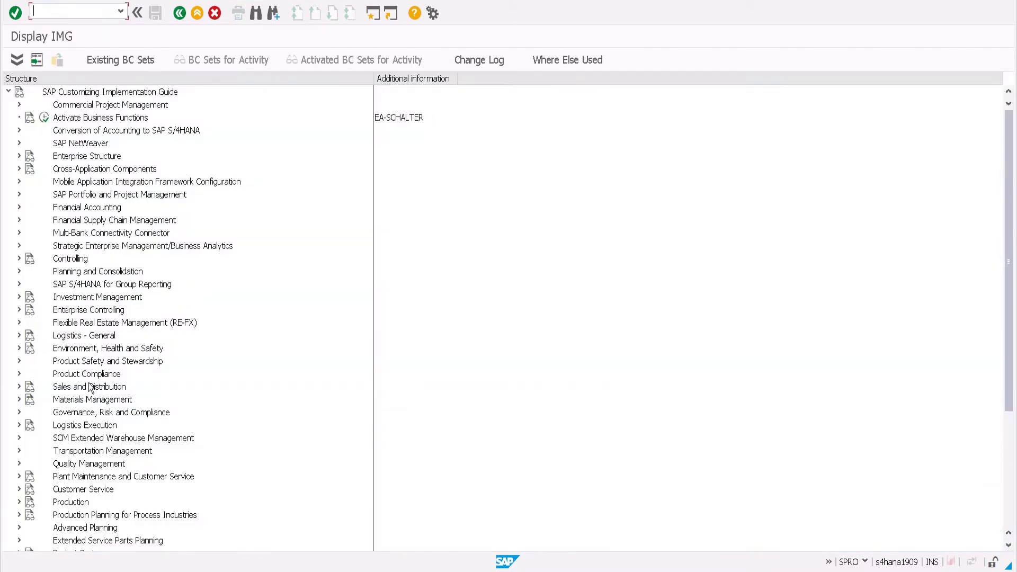
Expand Materials Management, Purchasing, Conditions and Define Price Determination Process in the implementation guide.
double_click(91, 401)
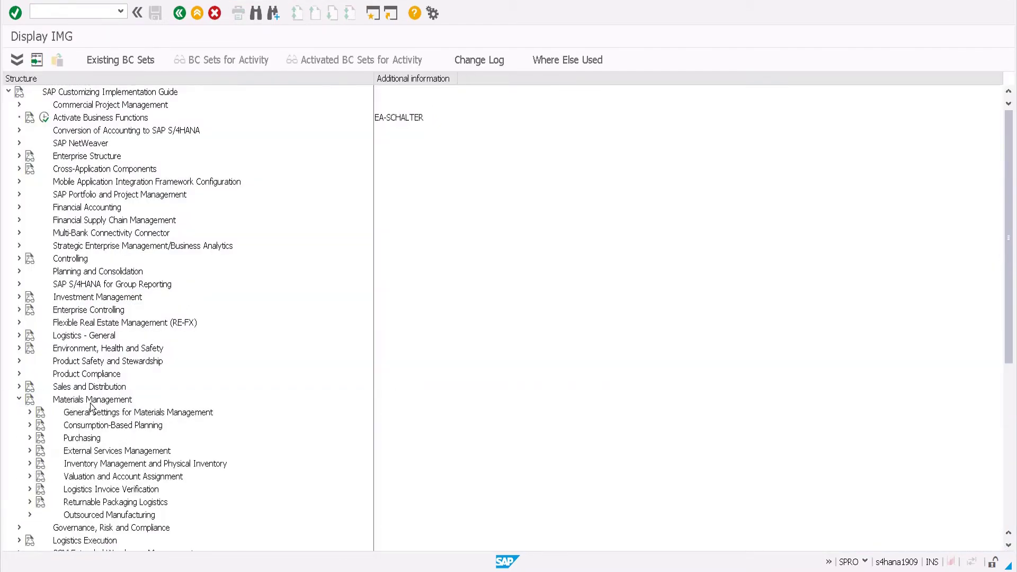
scroll(90, 405, "down", 6)
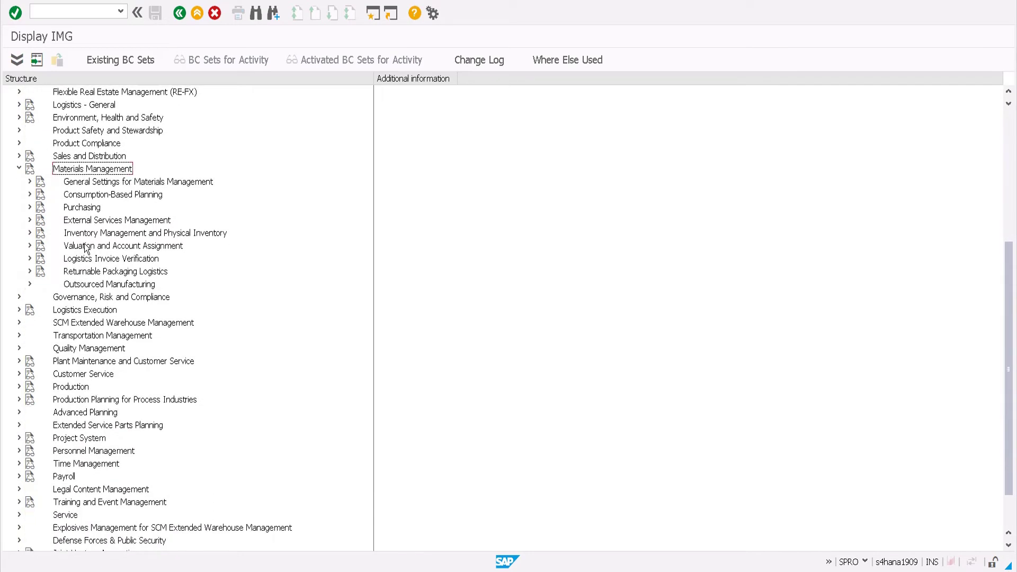
double_click(82, 208)
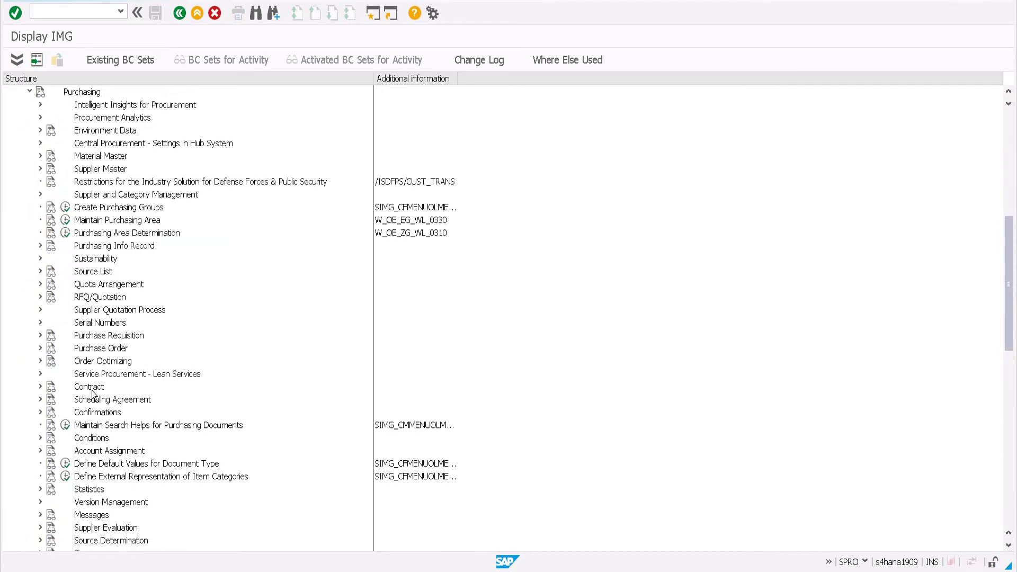
double_click(95, 441)
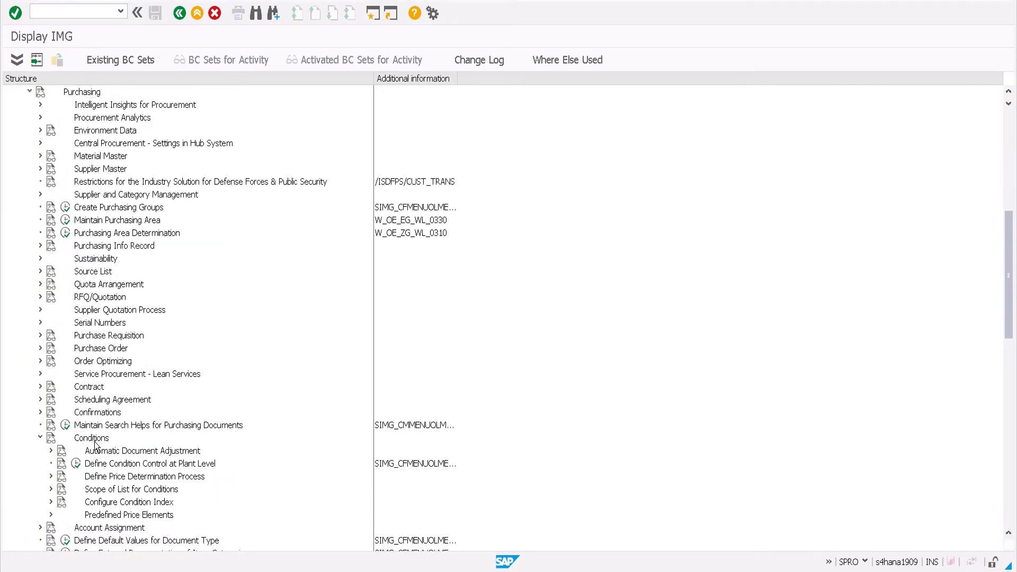
key("Down")
key("Down")
key("Right")
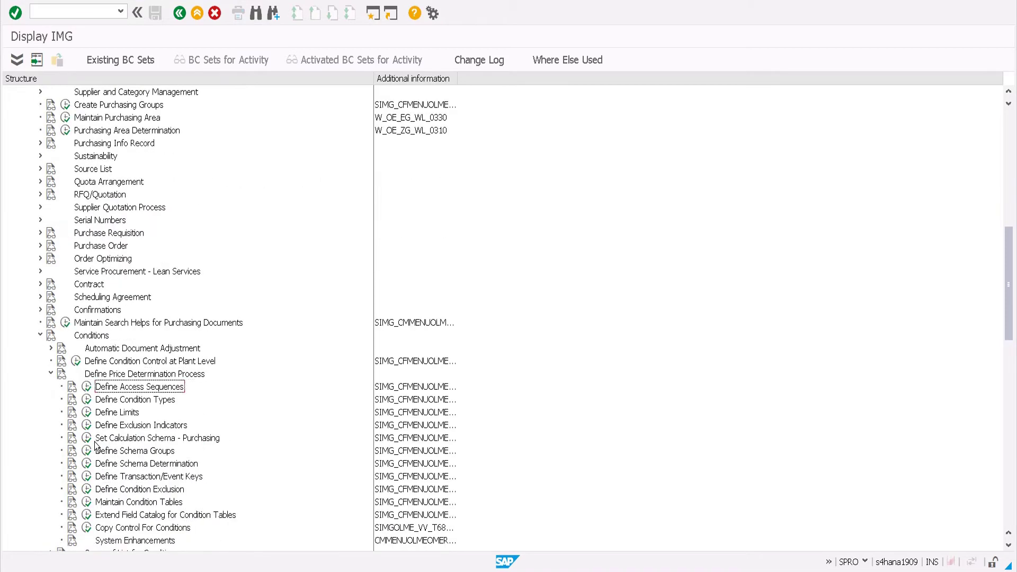
Reopen Define Access Sequences and display the accesses of access sequence 0002, Gross Price.
left_click(86, 386)
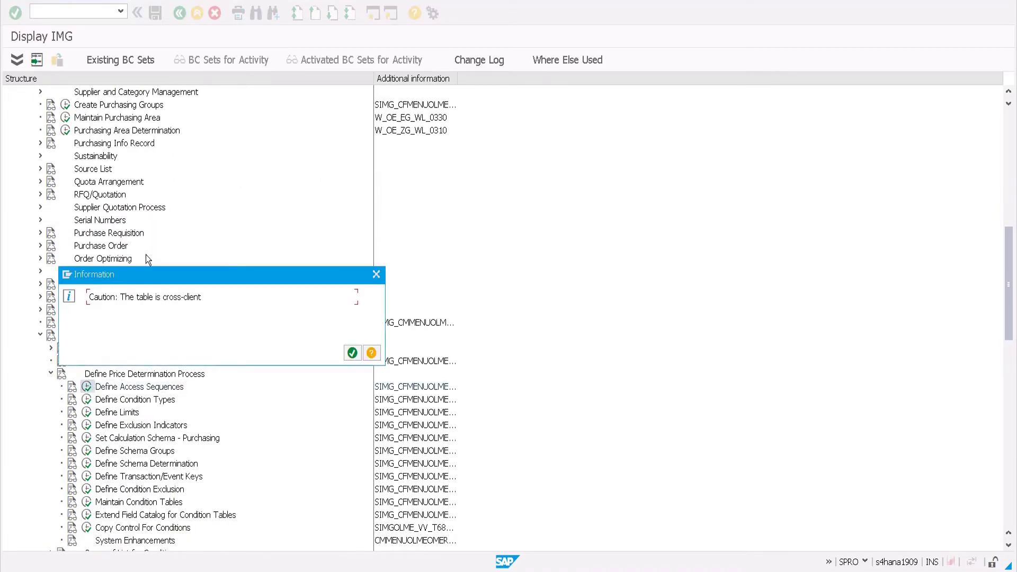
key("Return")
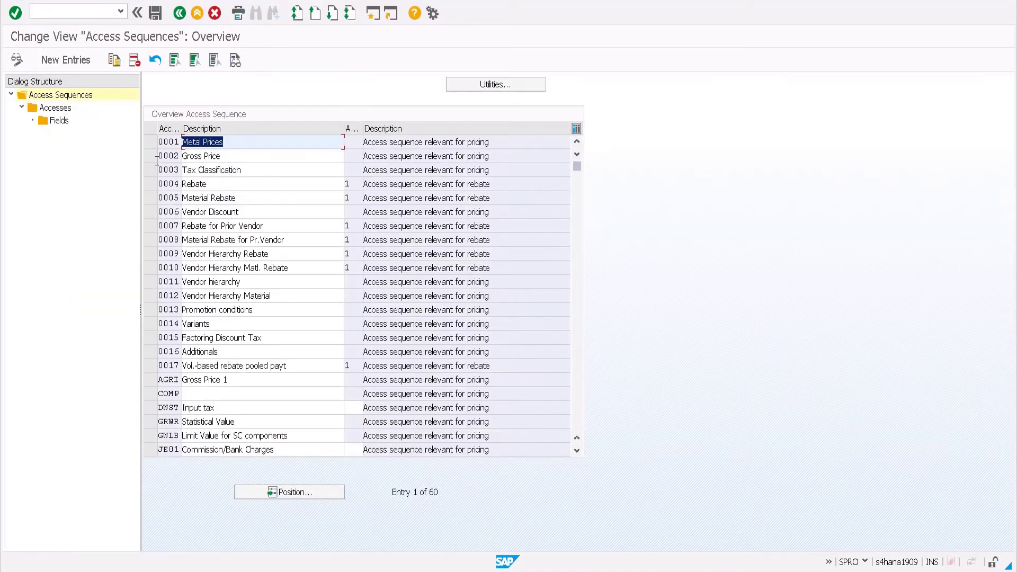
left_click(150, 156)
double_click(55, 108)
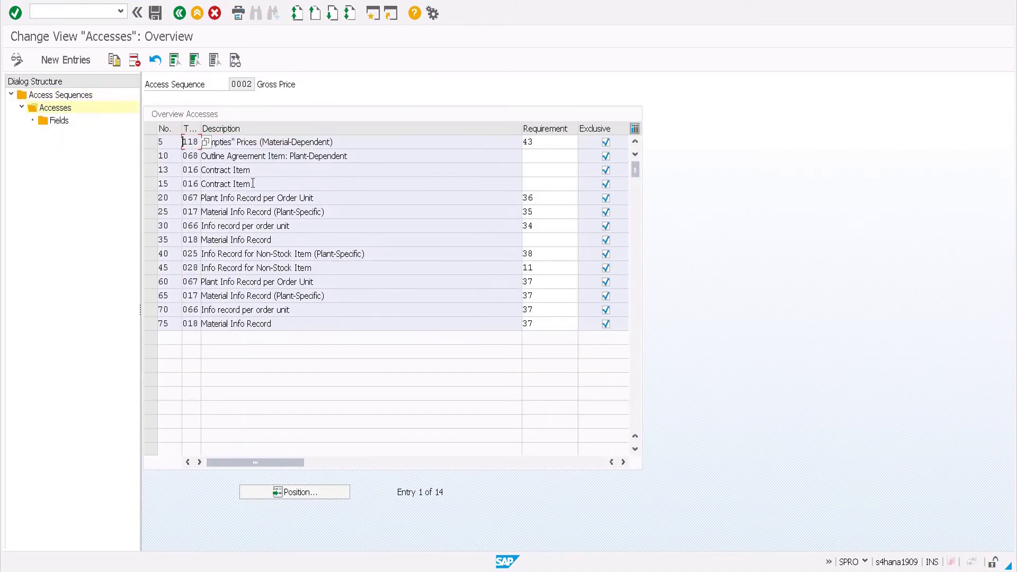
Examine the purchasing document and item fields of access 15, Contract Item, and return to the implementation guide.
double_click(253, 183)
left_click(153, 184)
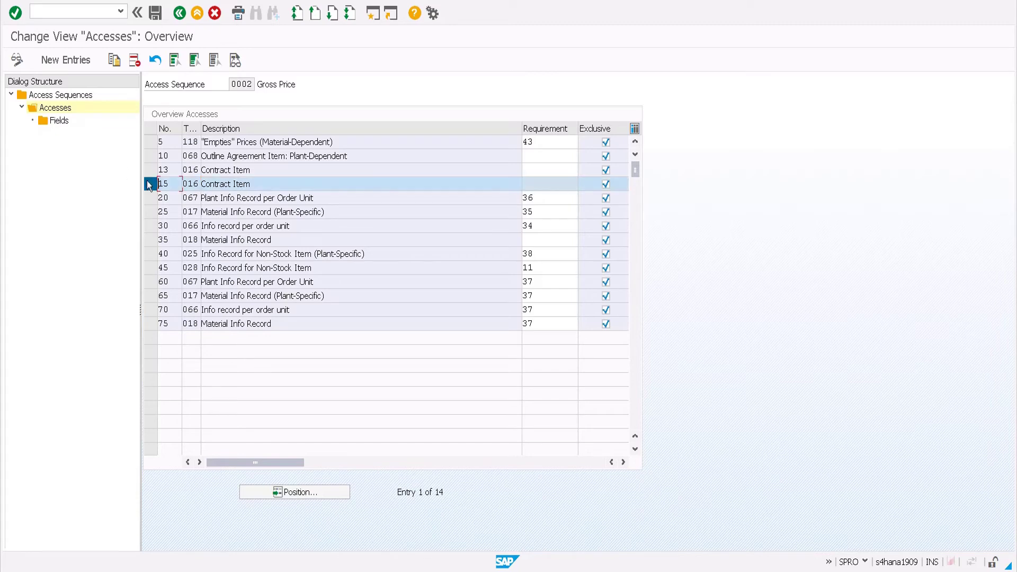
left_click(59, 121)
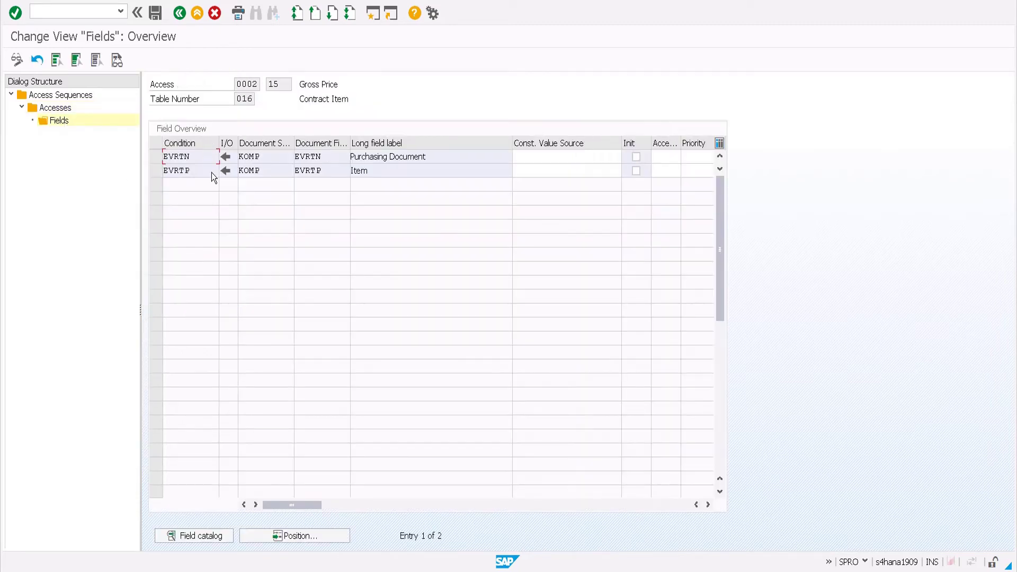
left_click(431, 157)
left_click_drag(430, 157, 330, 155)
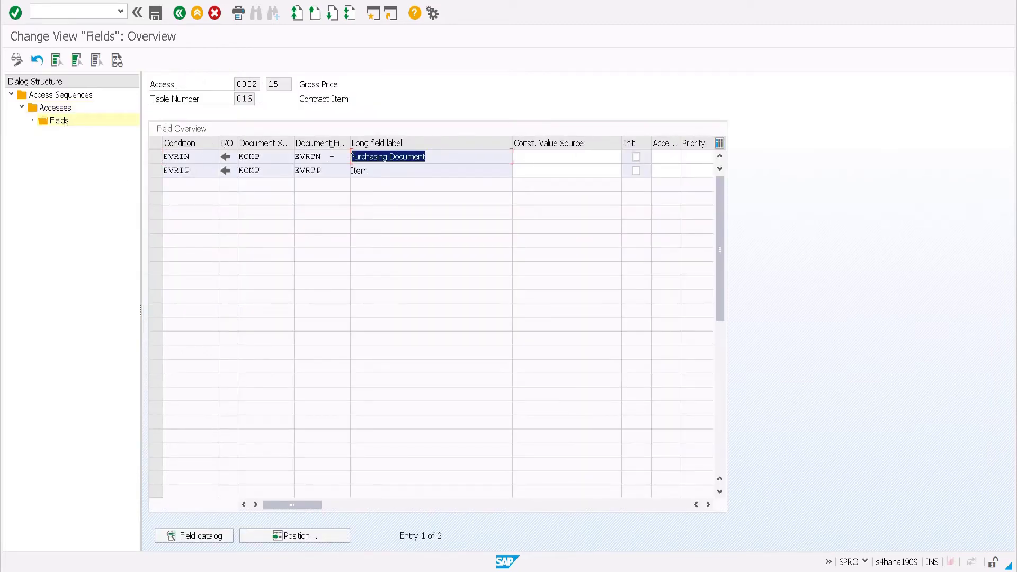
left_click(373, 172)
key("shift+Home")
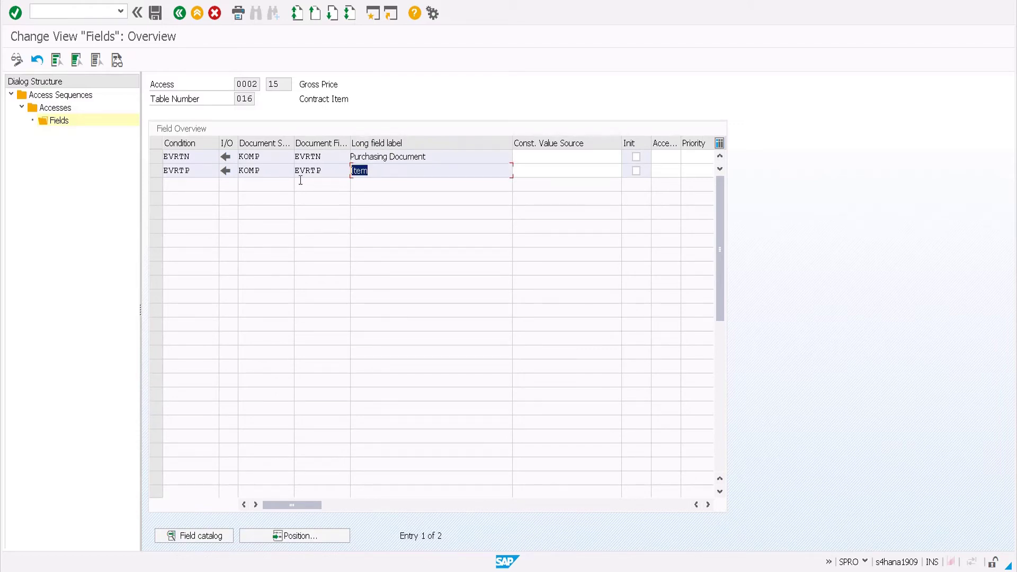
key("F3")
key("F3")
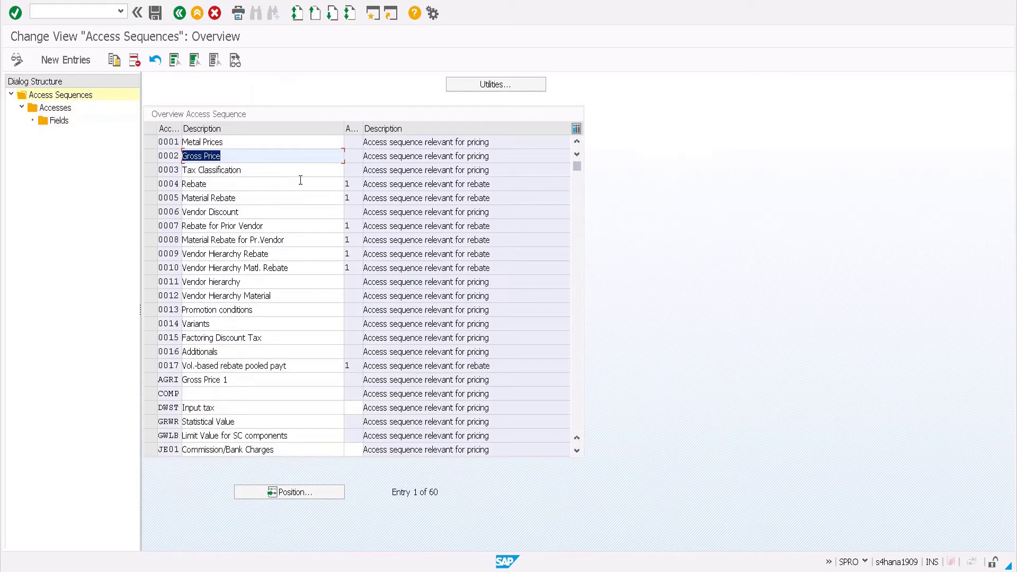
key("F3")
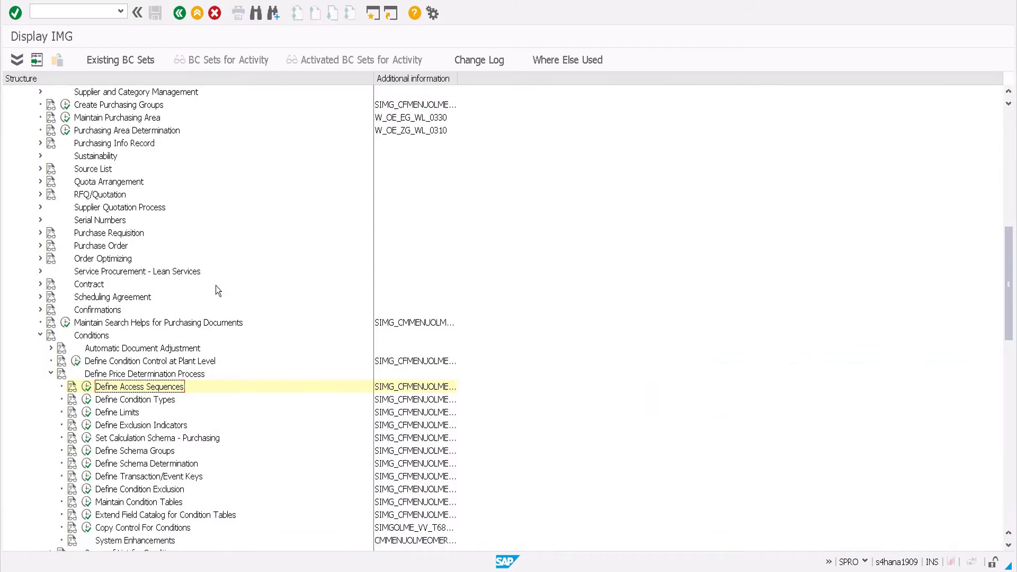
Open Set Pricing Condition Types - Purchasing and examine the rebate, cash discount and freight condition types.
left_click(87, 400)
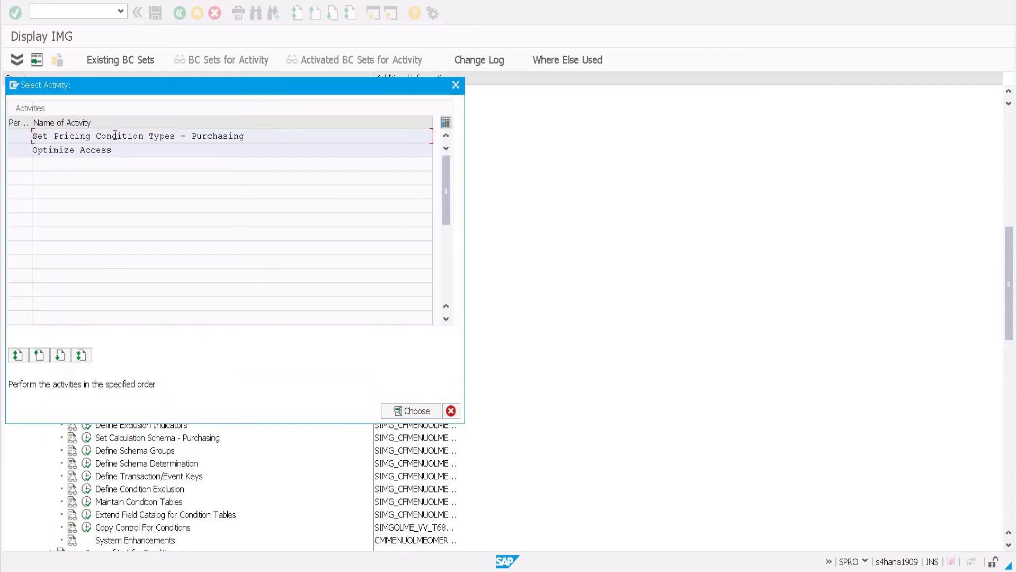
double_click(114, 136)
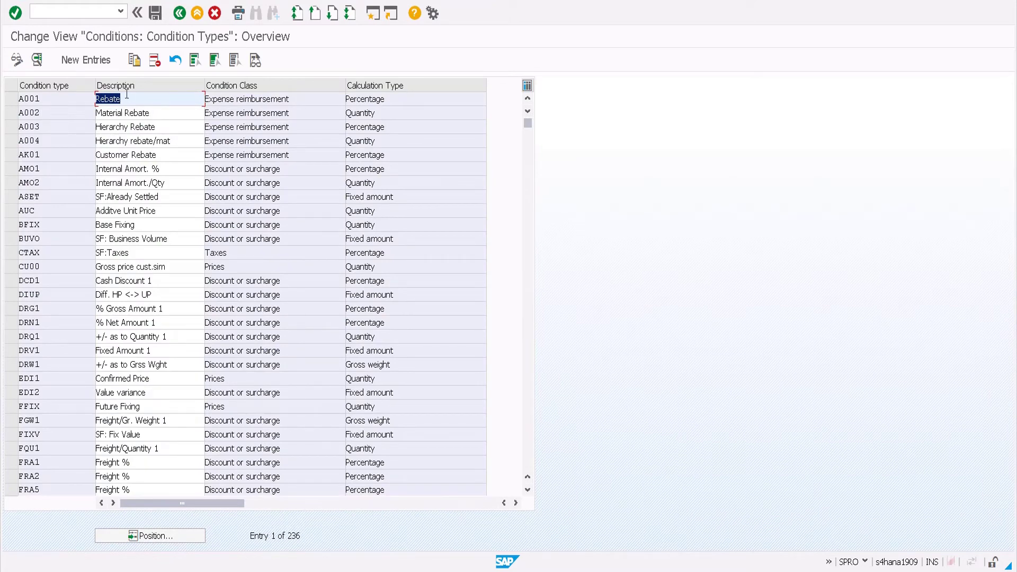
key("Down")
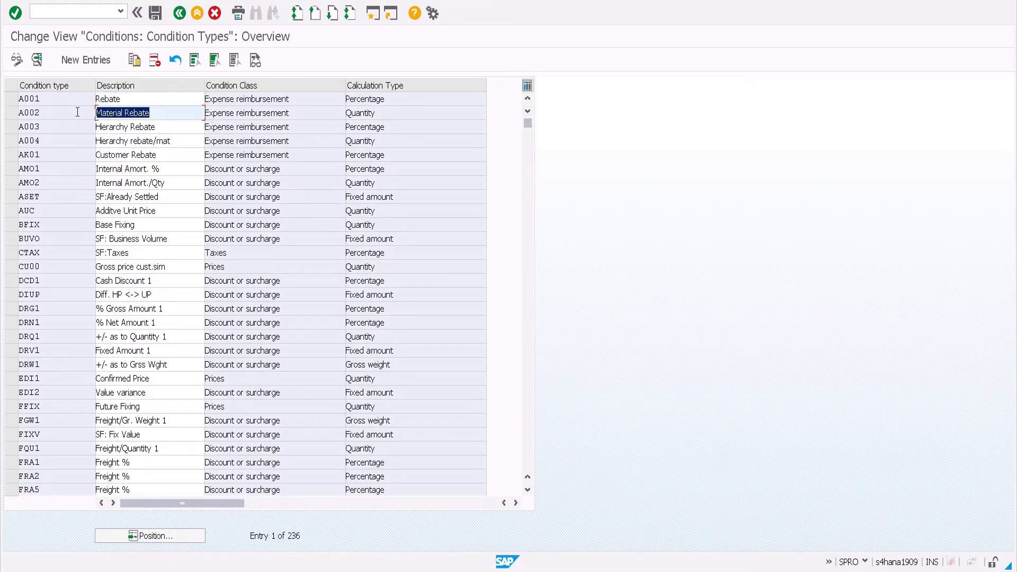
left_click(167, 266)
key("Down")
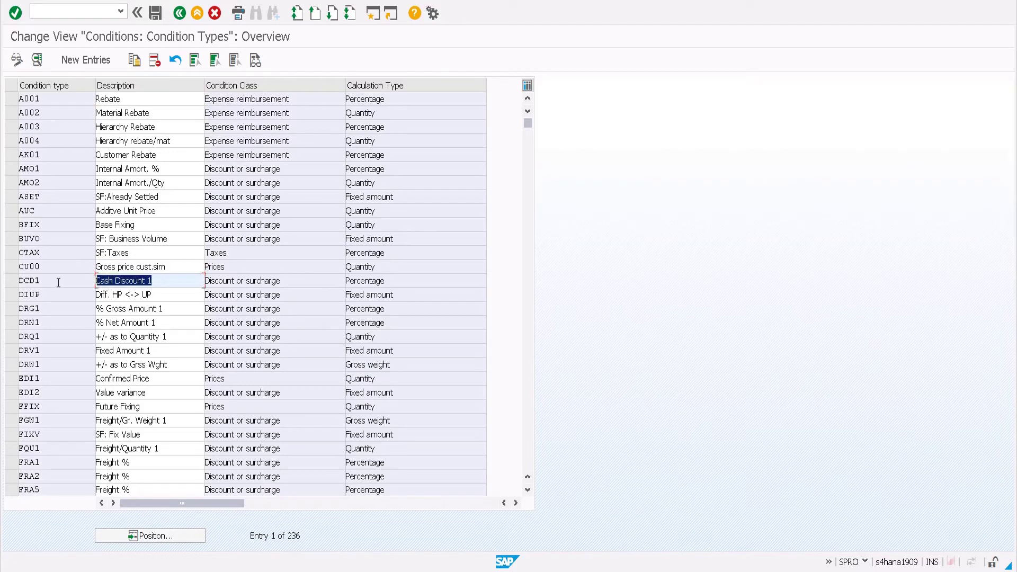
left_click(142, 462)
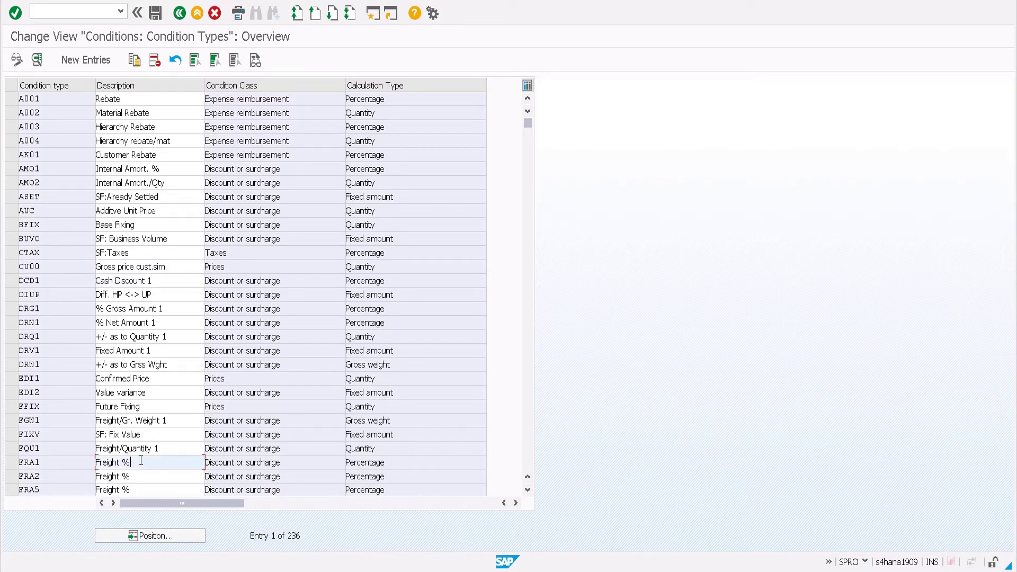
left_click_drag(142, 460, 102, 462)
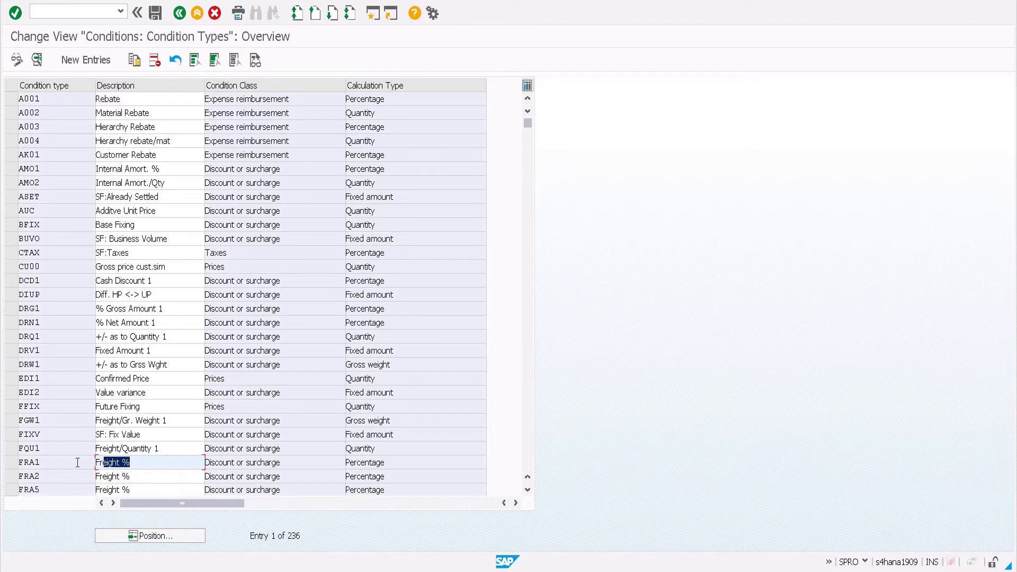
left_click(160, 462)
Compare the condition class of the Freight/Quantity 1 condition type with that of the rebate condition types.
left_click_drag(290, 450, 205, 449)
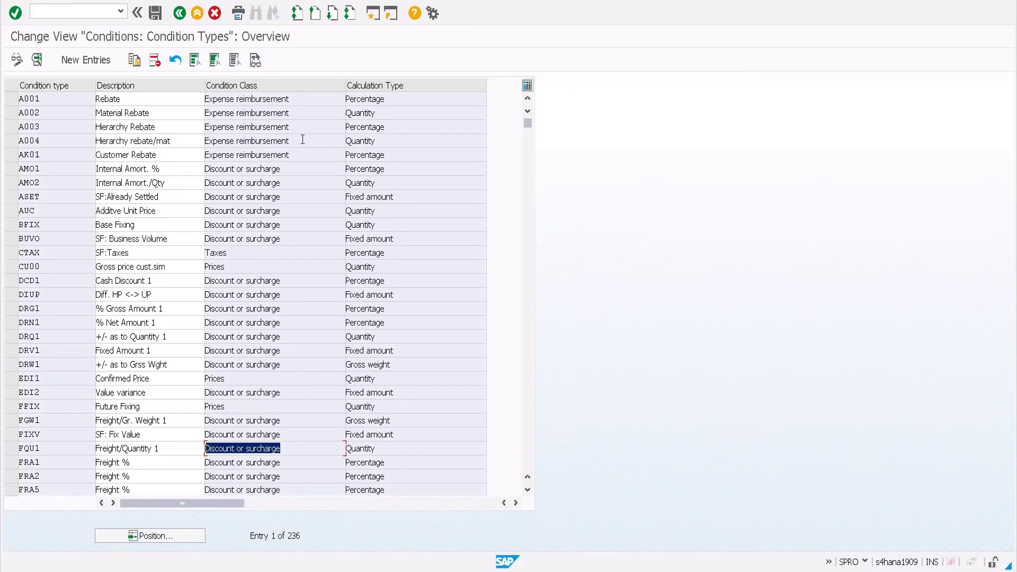
left_click_drag(291, 154, 204, 155)
left_click(344, 141)
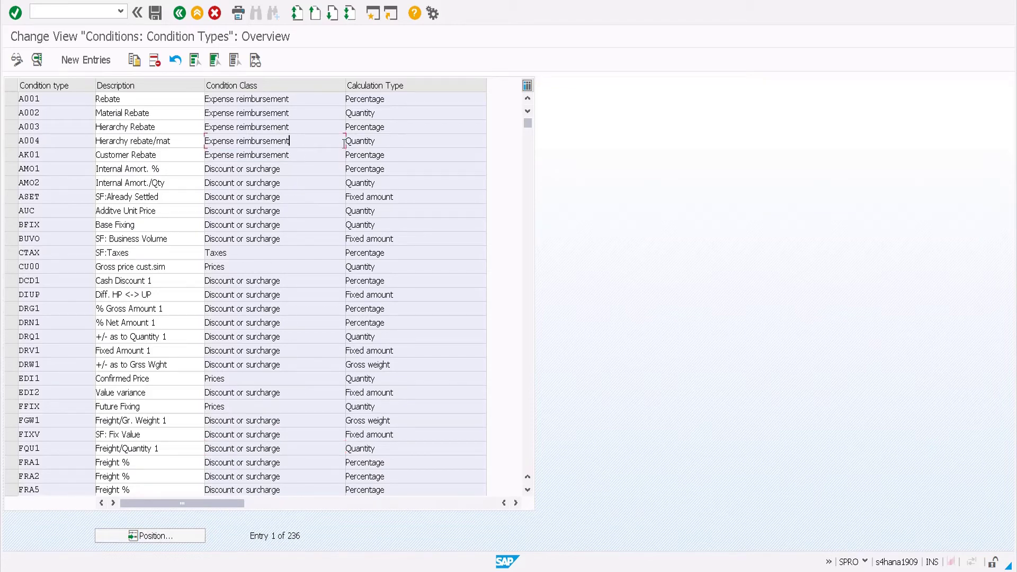
Open the details of condition type A002, Material Rebate, and examine its condition class and calculation type.
double_click(393, 118)
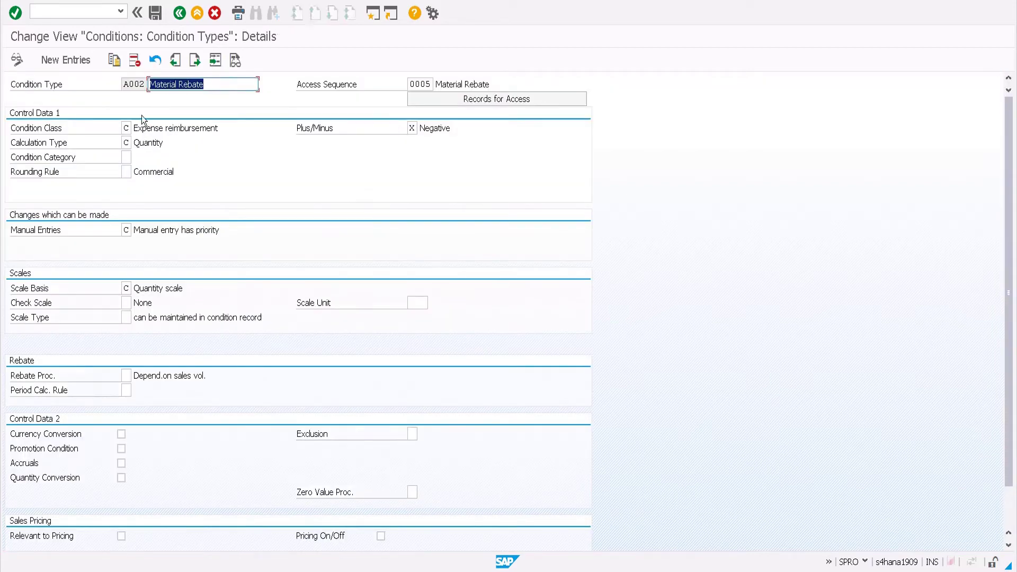
left_click_drag(209, 88, 157, 89)
left_click(126, 129)
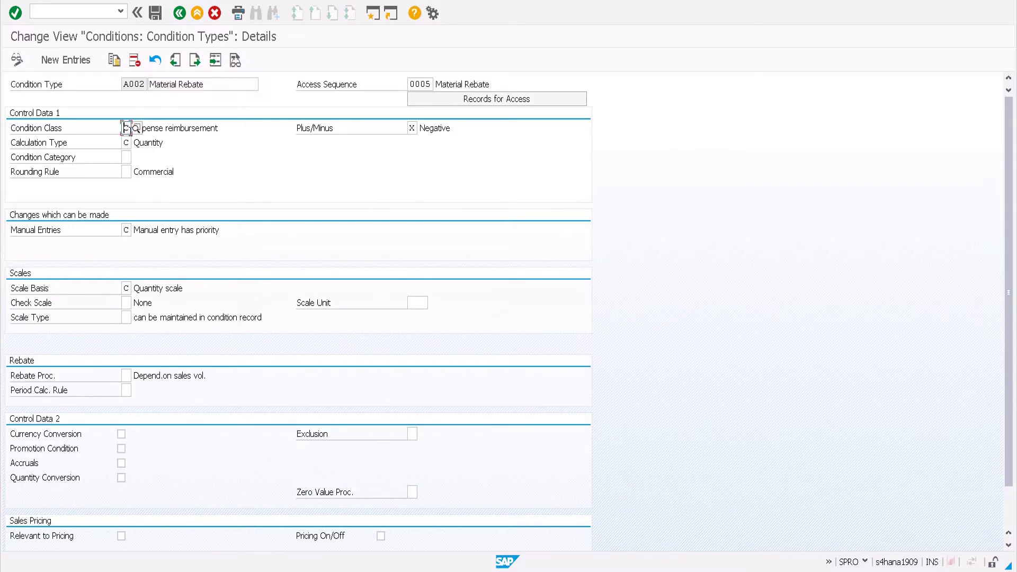
left_click(165, 128)
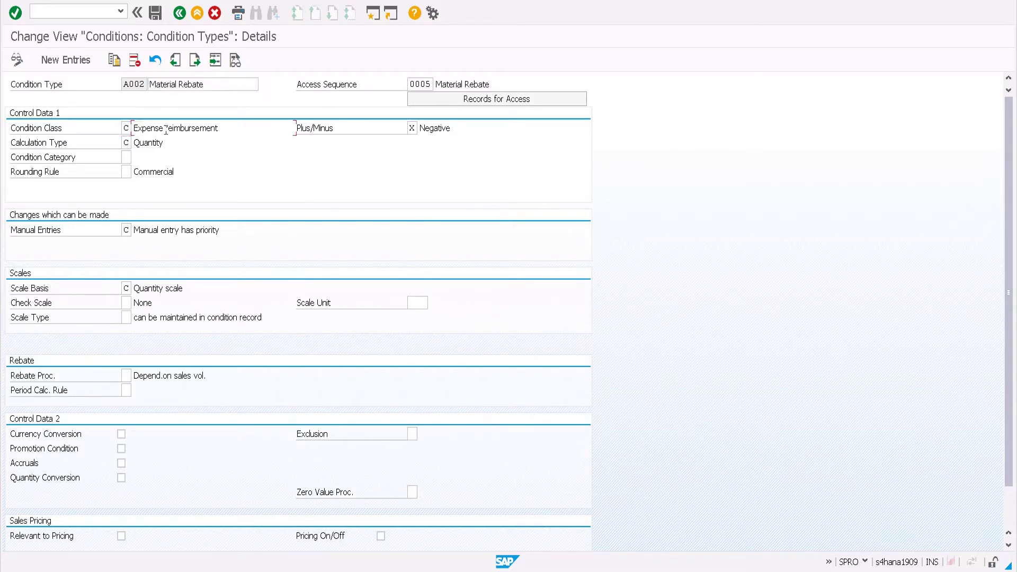
left_click(220, 129, "shift")
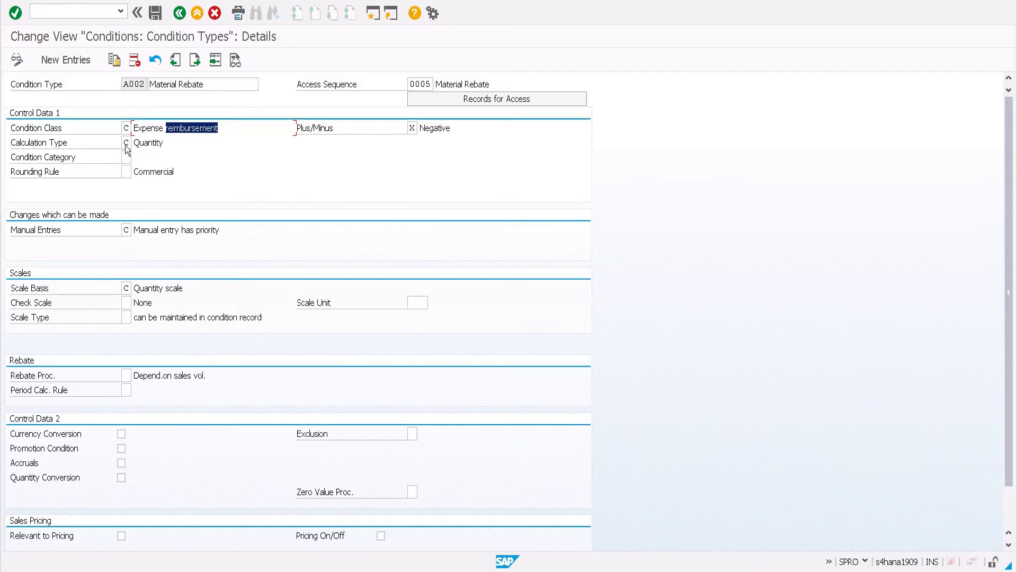
double_click(126, 143)
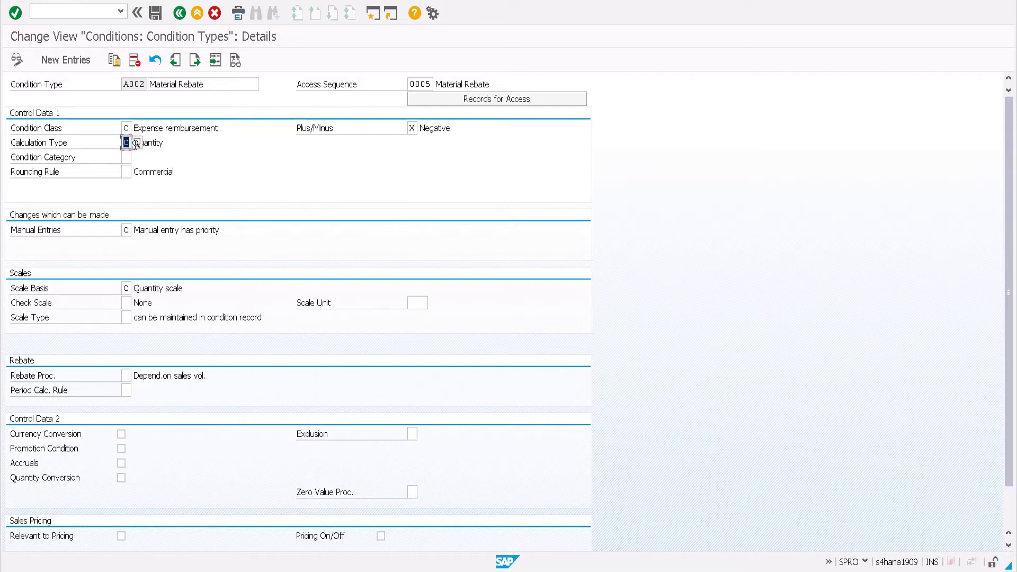
Examine the plus/minus indicator and the manual entries setting of the Material Rebate condition type.
left_click(412, 129)
double_click(412, 128)
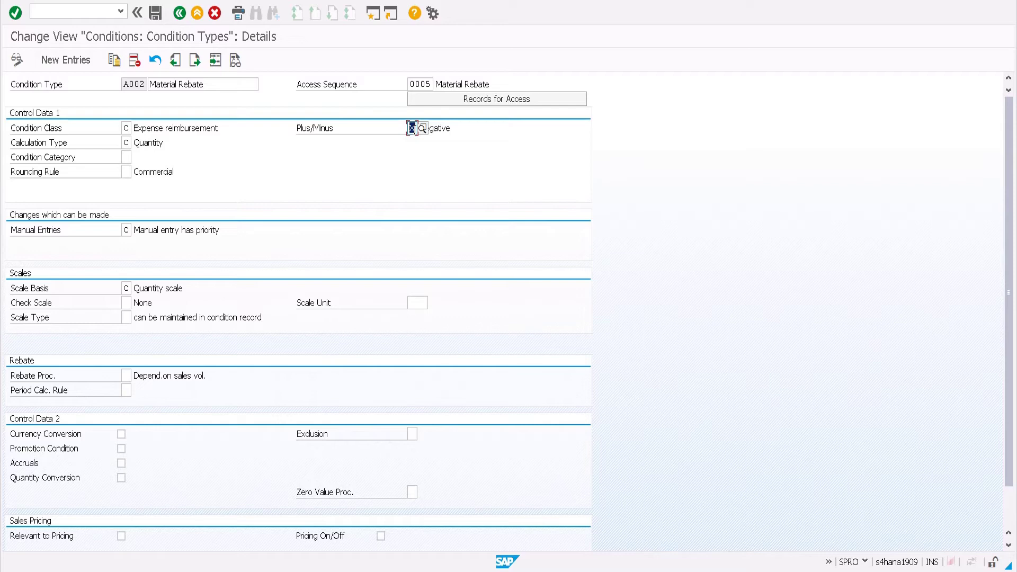
left_click(443, 130)
double_click(443, 130)
left_click(220, 82)
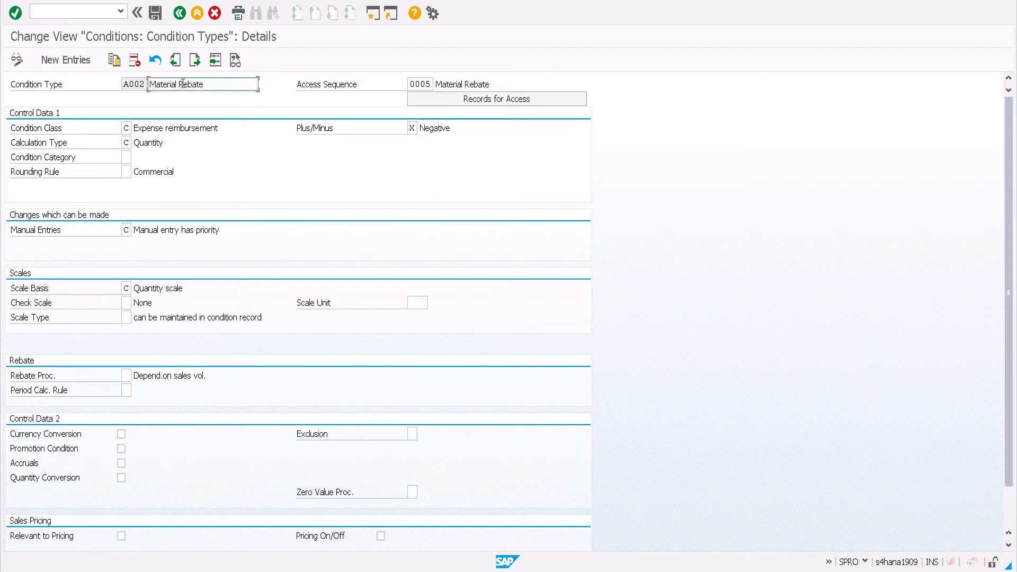
double_click(126, 230)
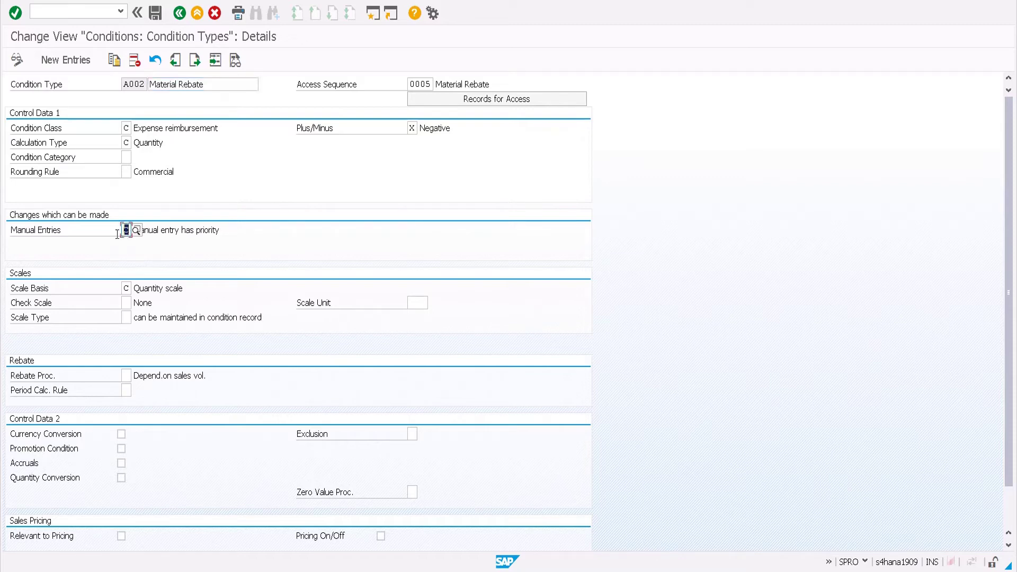
left_click_drag(218, 229, 131, 230)
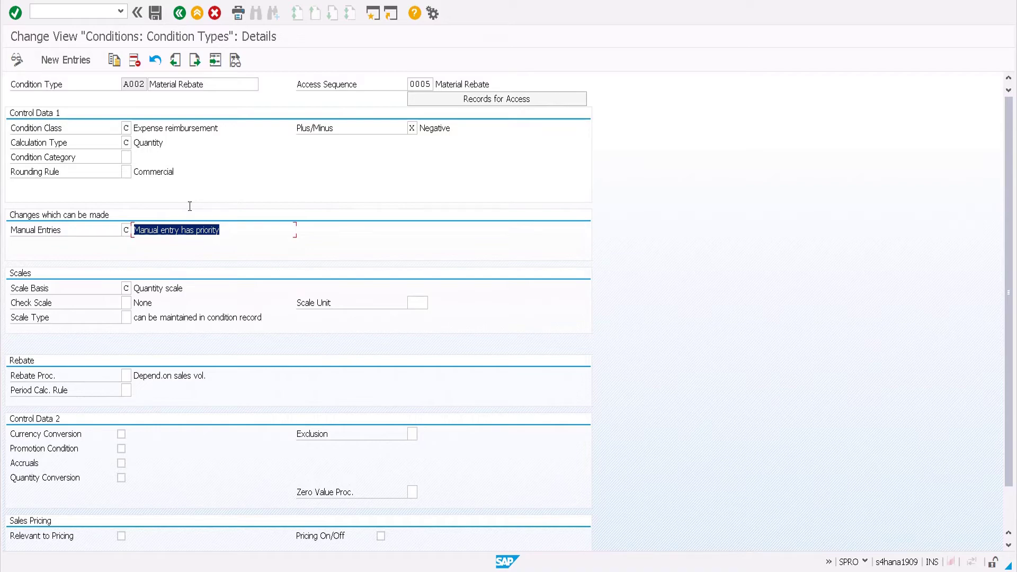
Return to the implementation guide and view the schema overview in Set Calculation Schema - Purchasing.
key("F3")
key("F3")
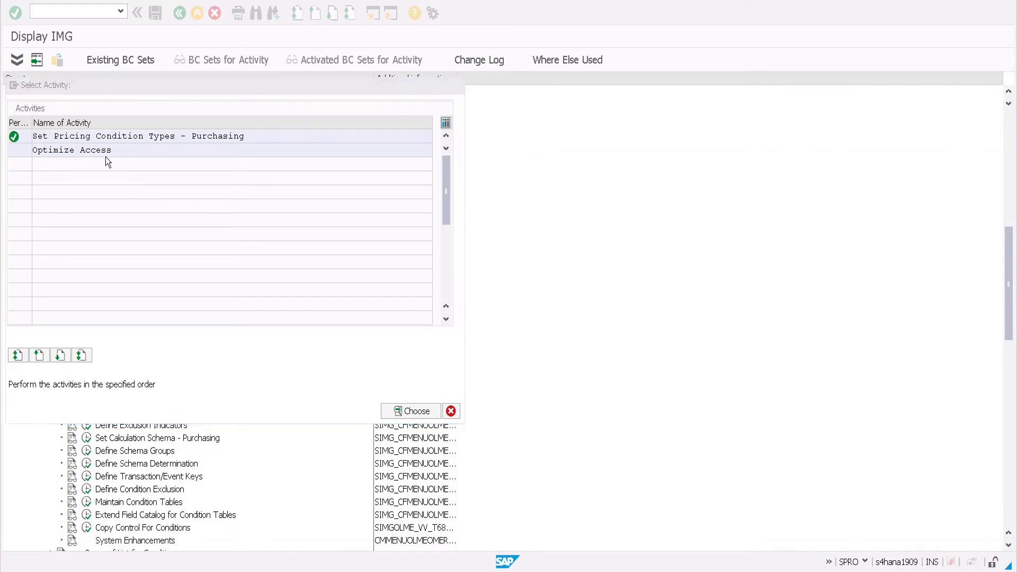
key("F12")
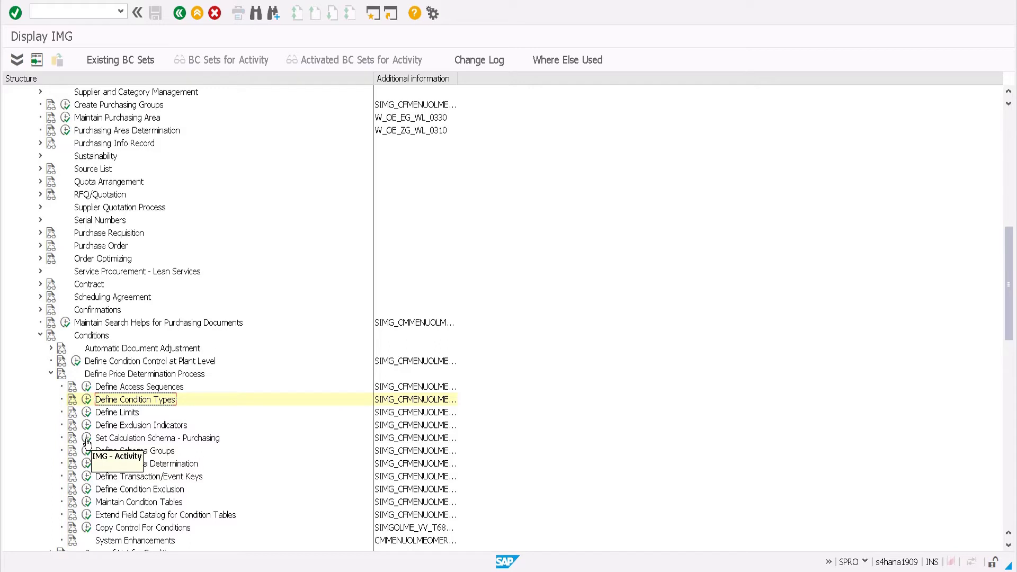
scroll(88, 443, "down", 2)
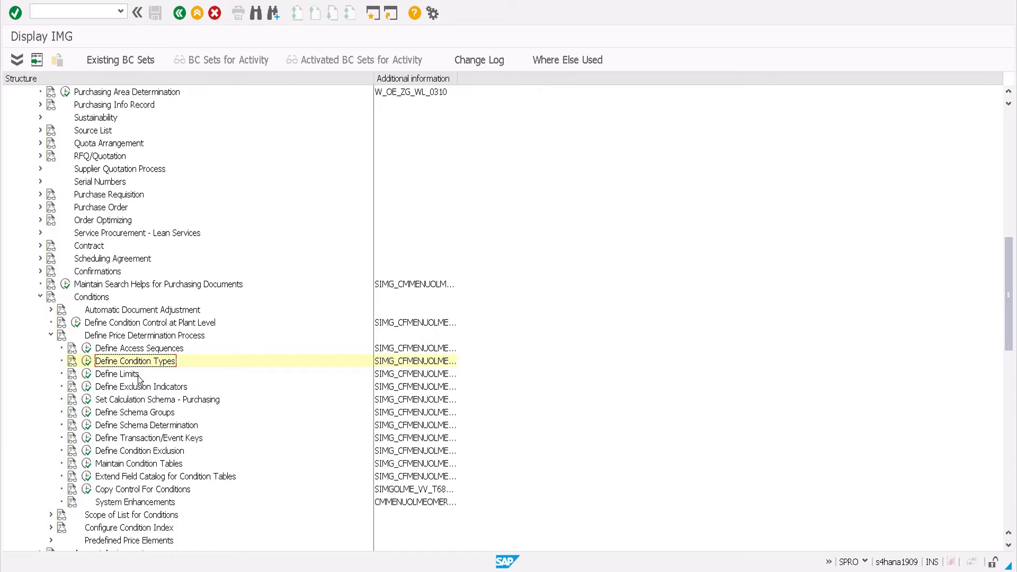
left_click(86, 400)
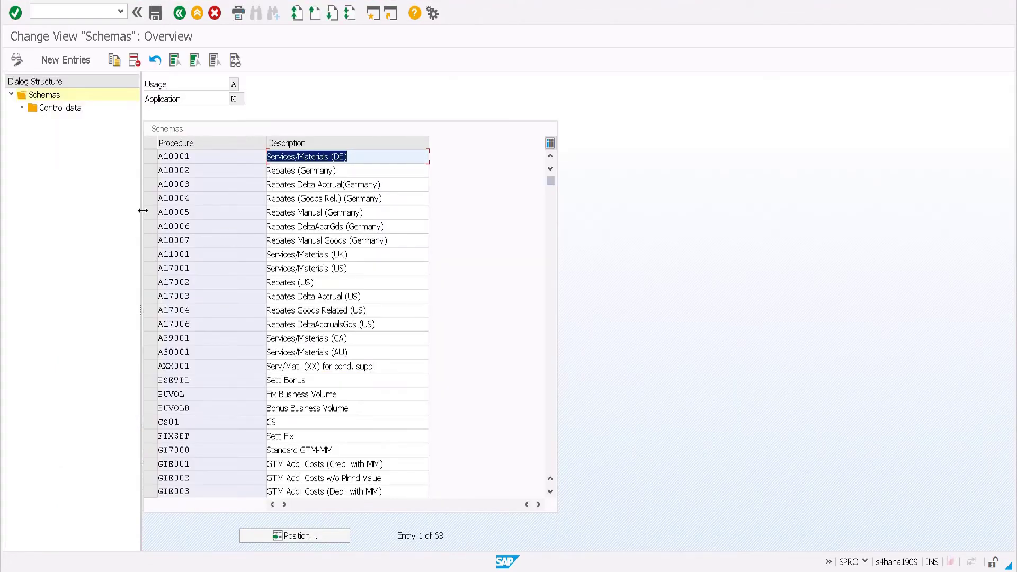
key("F3")
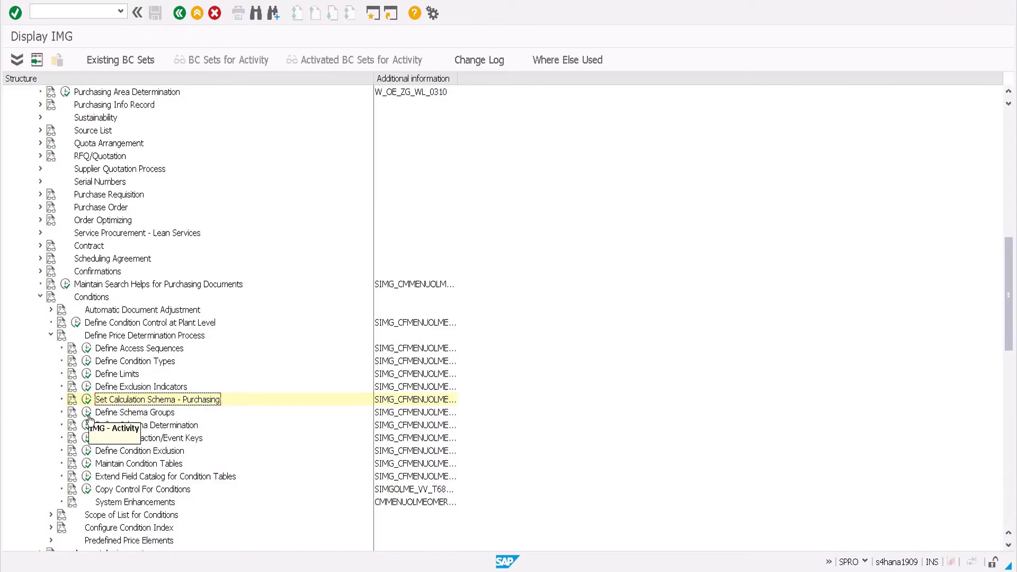
Open Define Schema Groups for Suppliers, examine the supplier schema groups including 01, and leave the view.
left_click(87, 414)
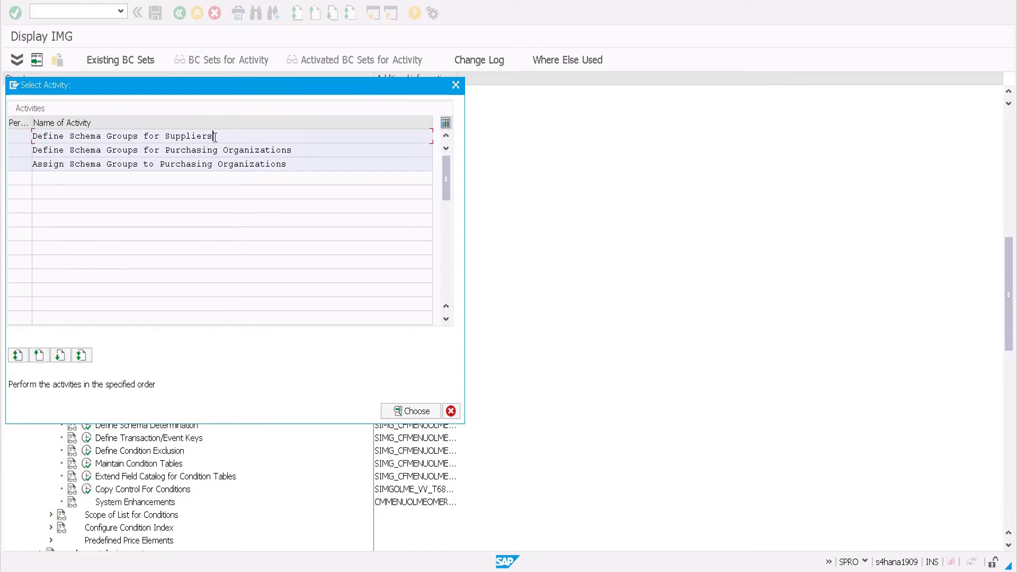
left_click_drag(215, 136, 102, 136)
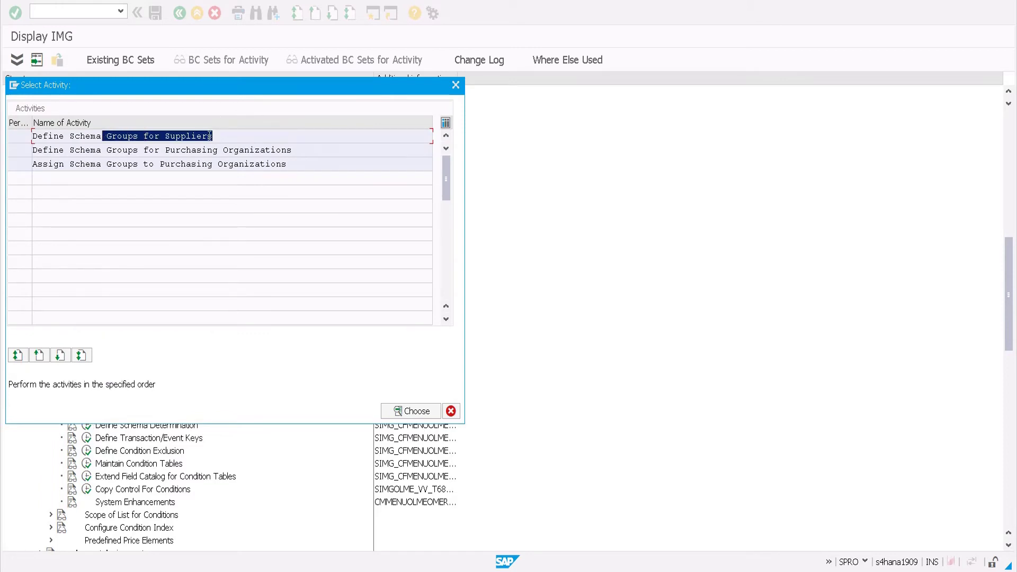
double_click(151, 136)
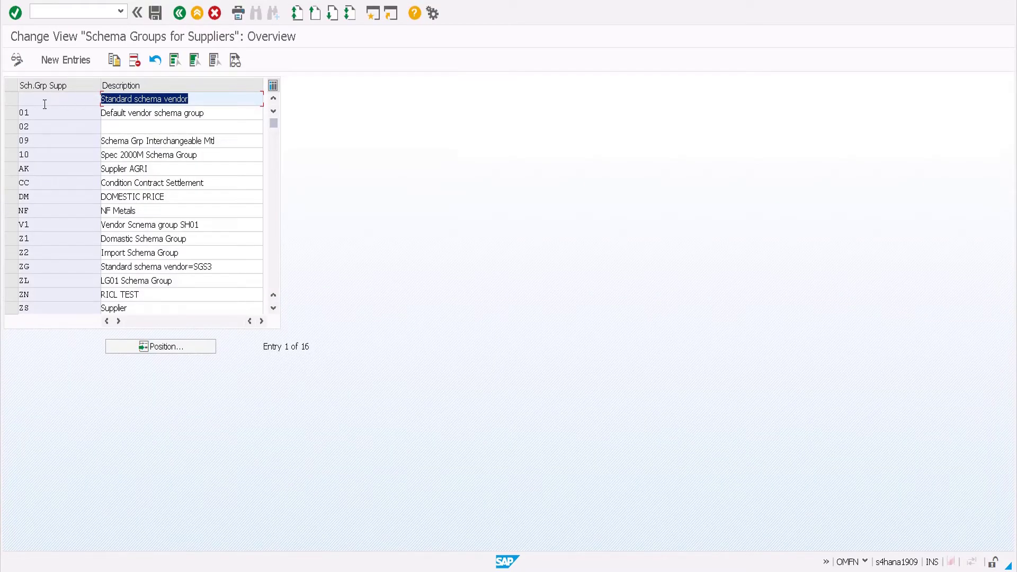
left_click_drag(32, 113, 9, 113)
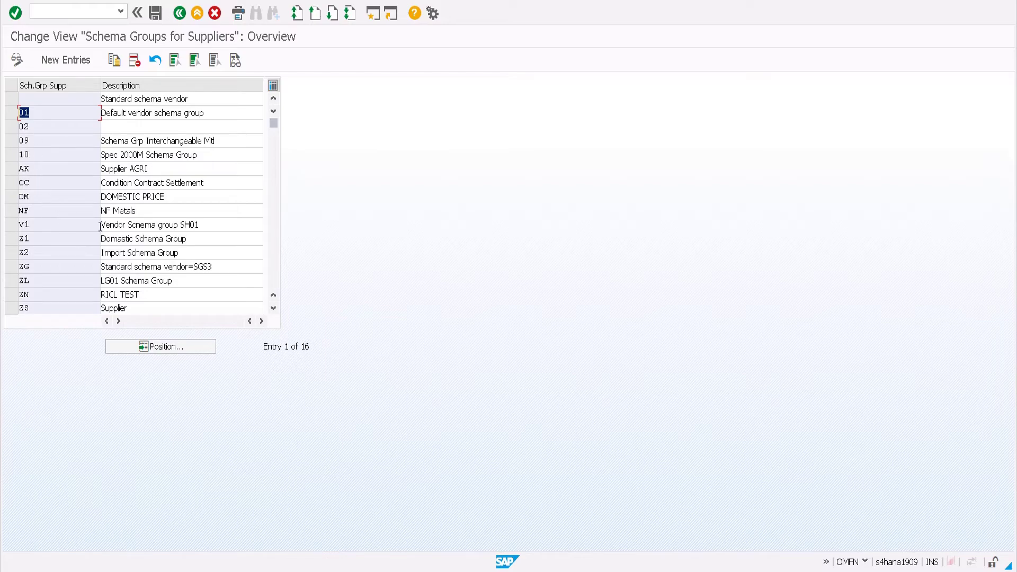
scroll(120, 226, "down", 3)
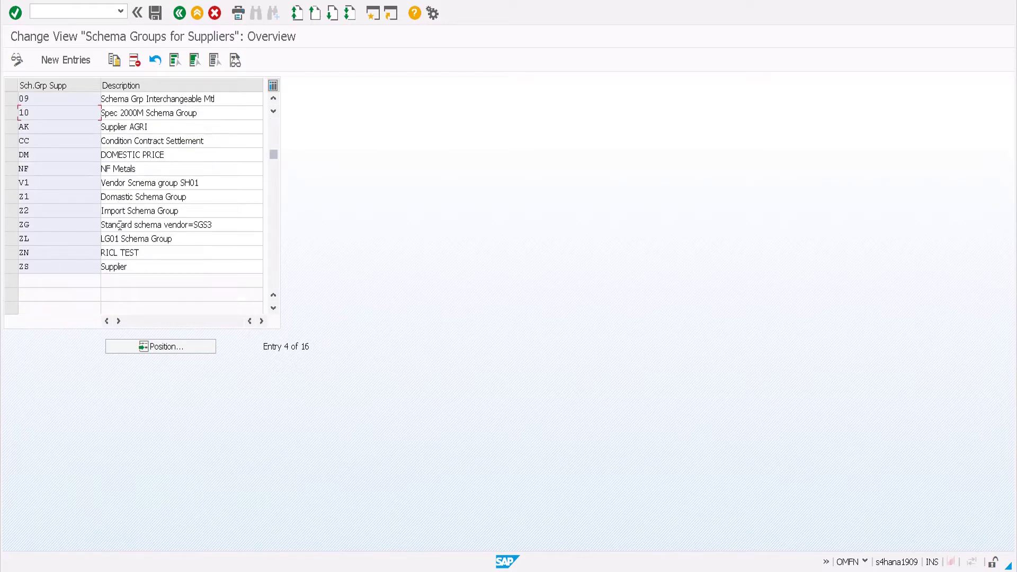
key("F3")
key("F3")
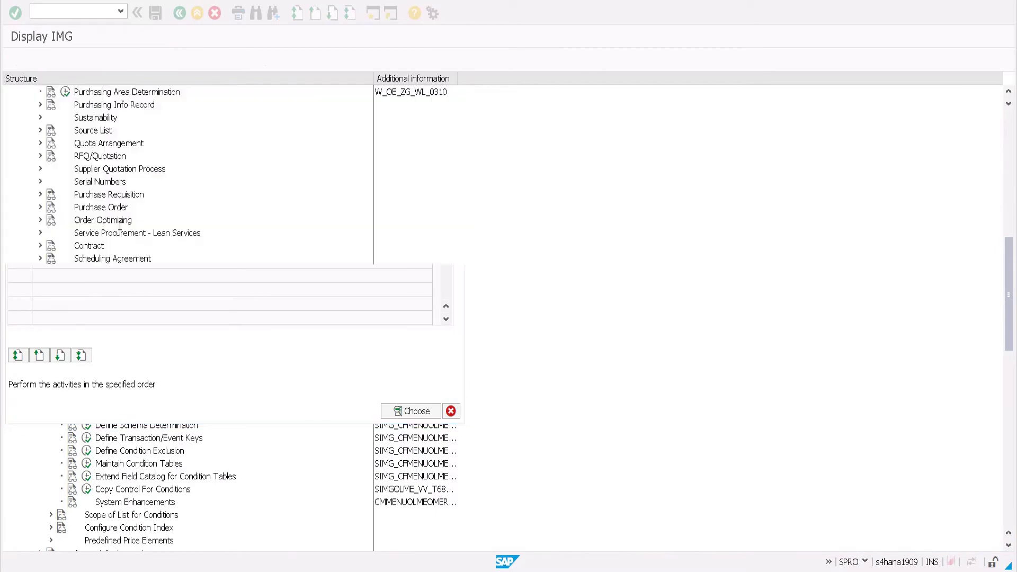
Open Determine Calculation Schema for Standard Purchase Orders and examine the procedure assigned to supplier schema group 01.
left_click(87, 427)
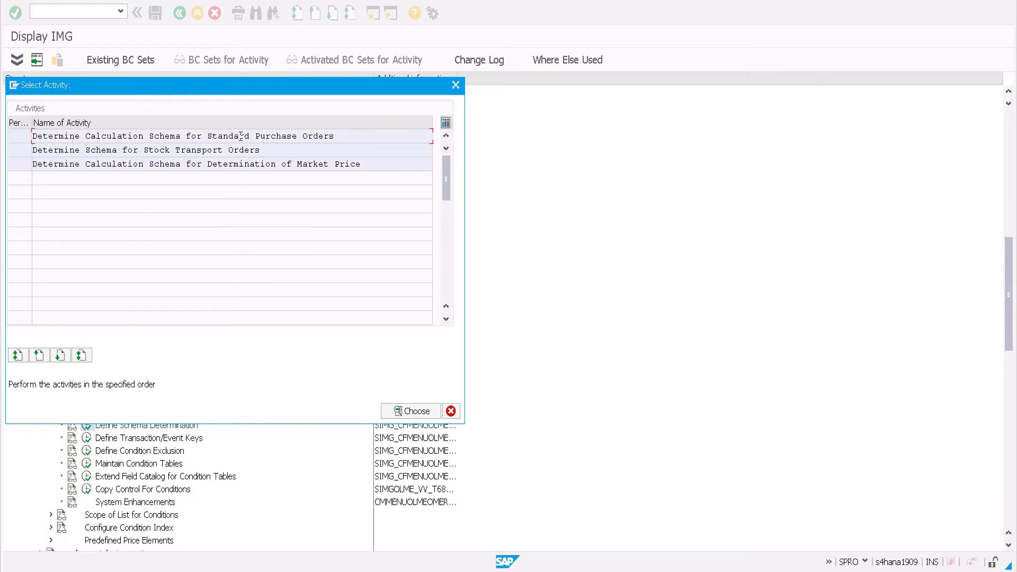
left_click_drag(281, 90, 632, 135)
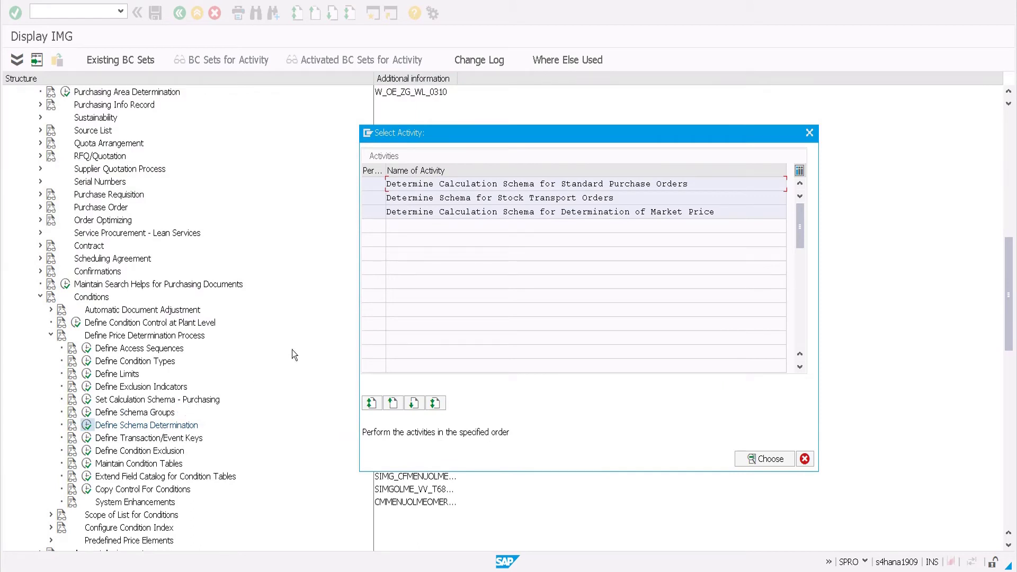
double_click(457, 184)
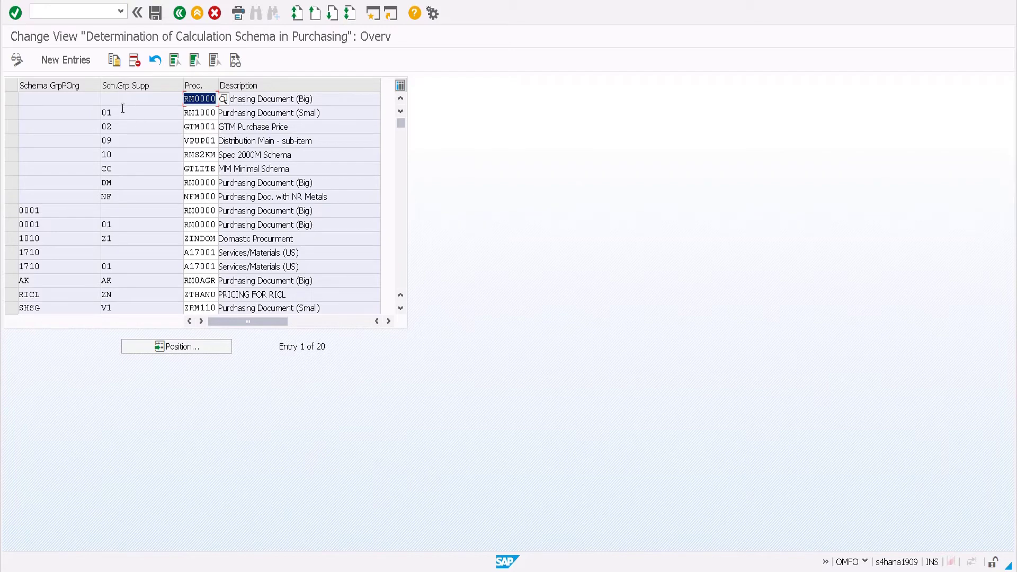
left_click_drag(122, 108, 90, 112)
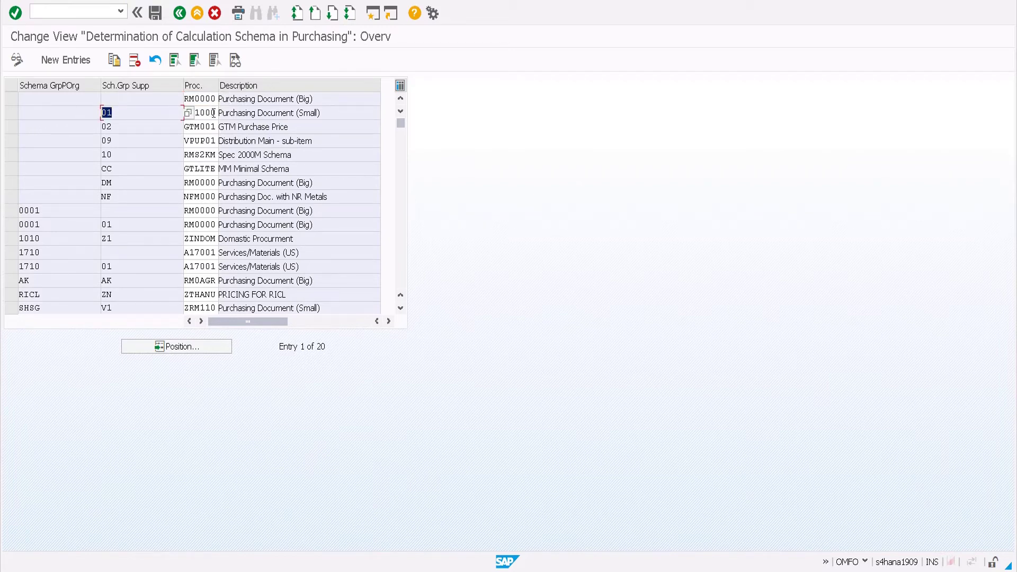
left_click_drag(211, 112, 184, 112)
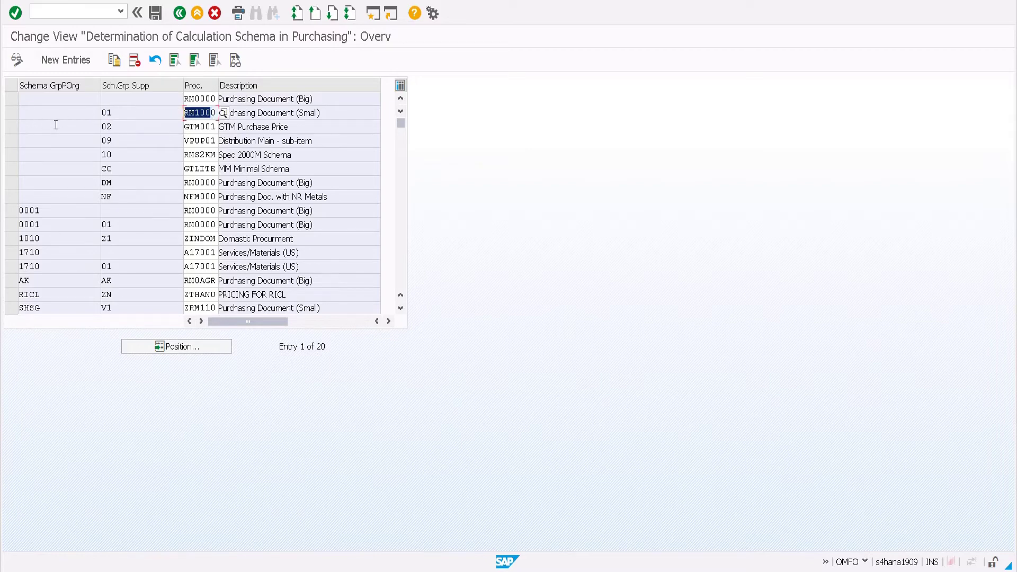
Widen the procedure column, examine the schema assigned to the entry with both schema groups blank, and return to the implementation guide.
left_click(12, 100)
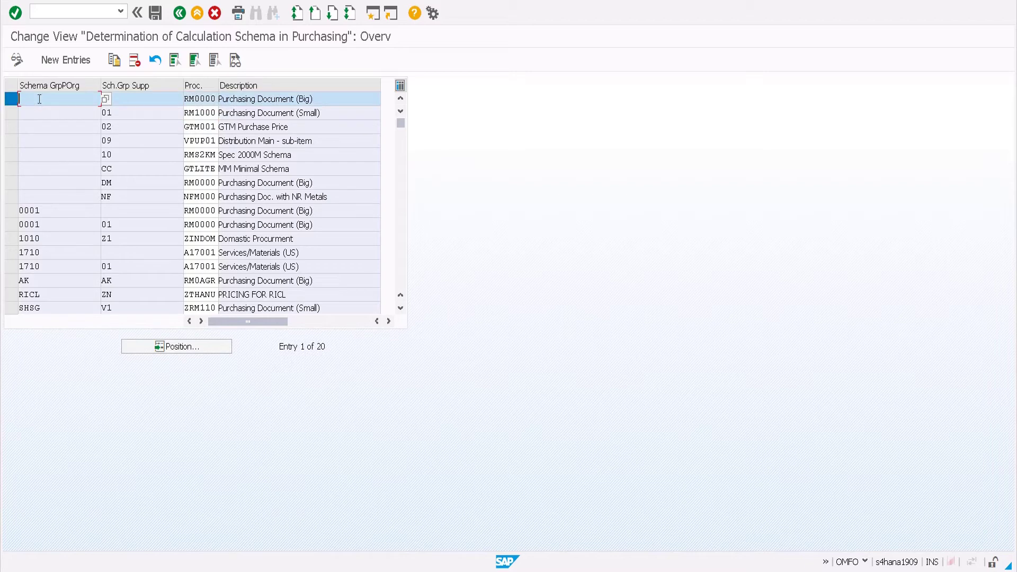
left_click(129, 99)
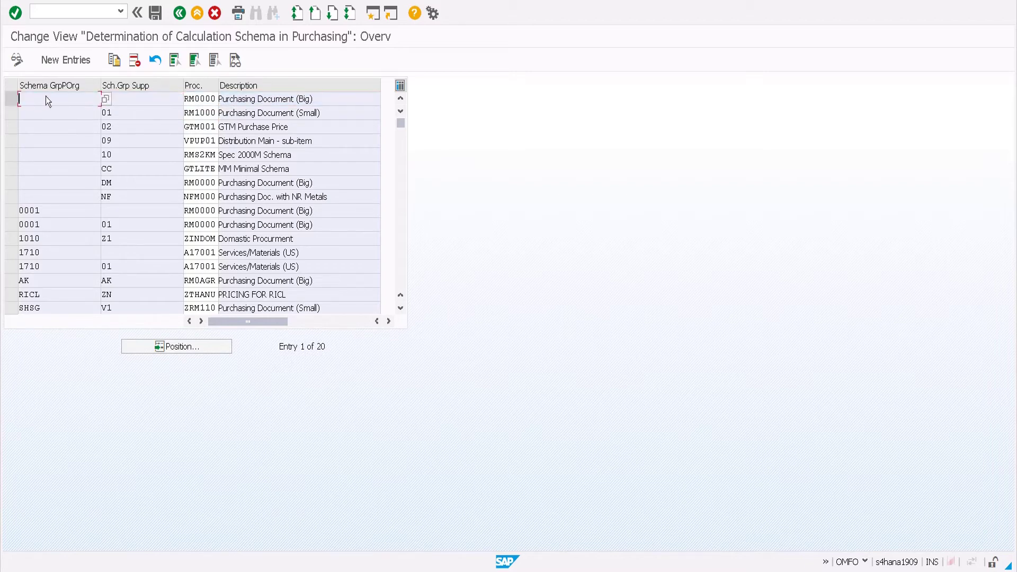
left_click(46, 98)
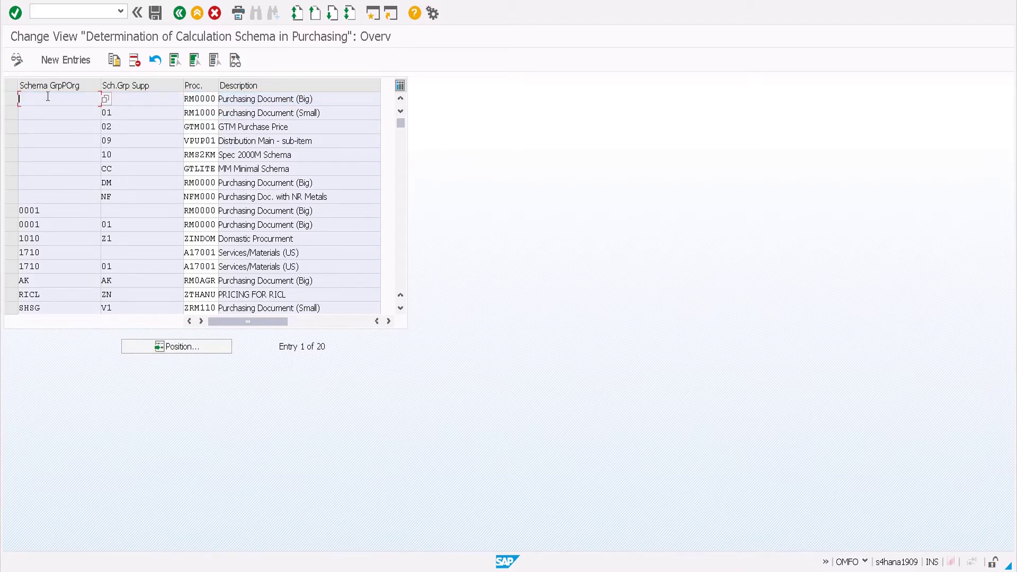
left_click(126, 98)
left_click(21, 99)
left_click_drag(240, 112, 240, 111)
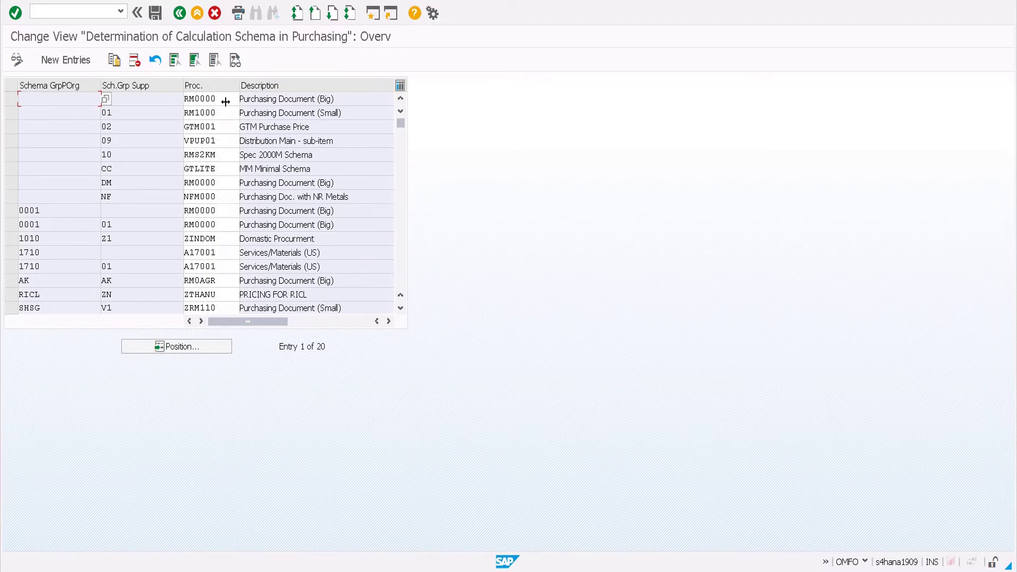
double_click(198, 99)
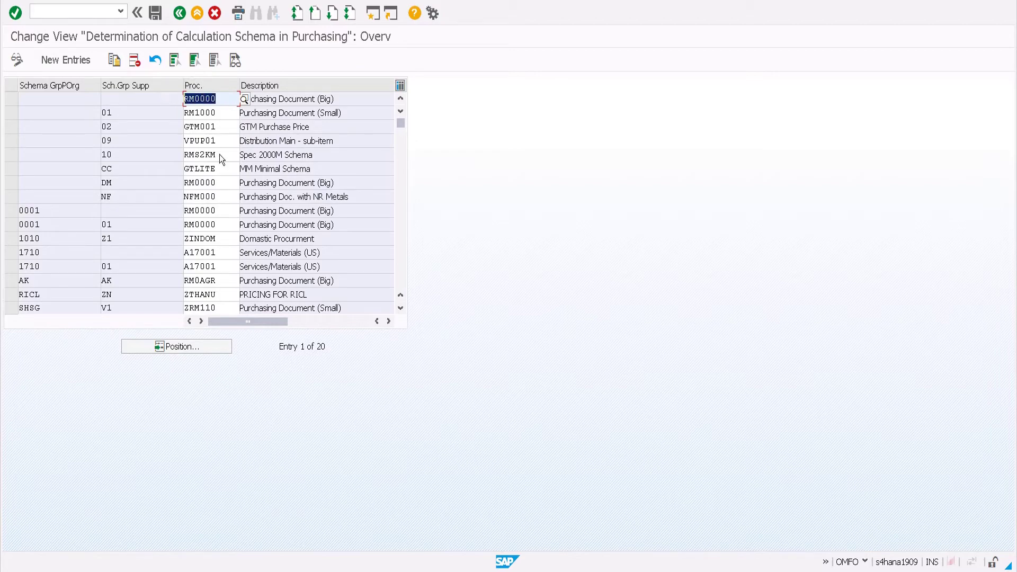
key("F3")
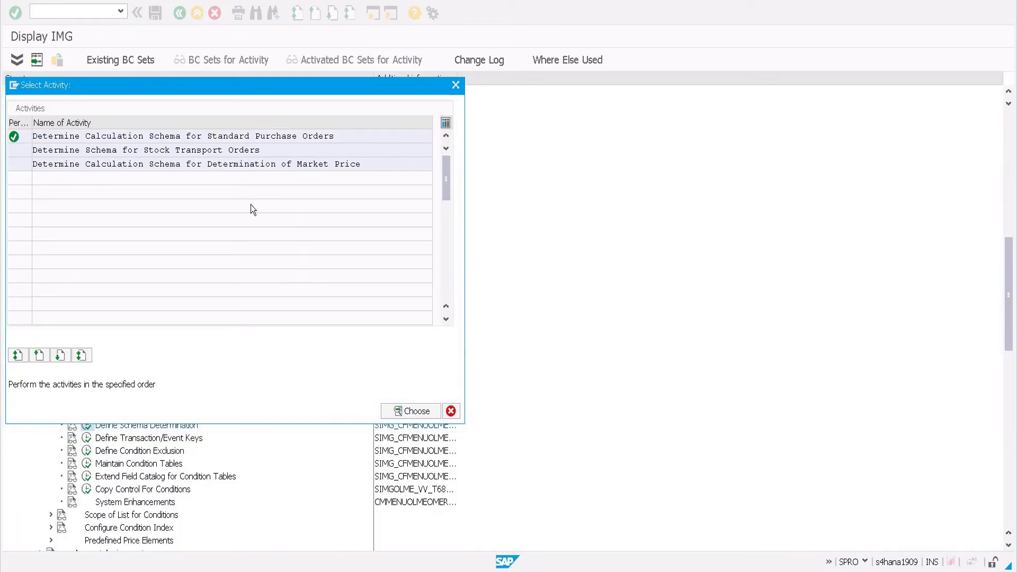
key("Escape")
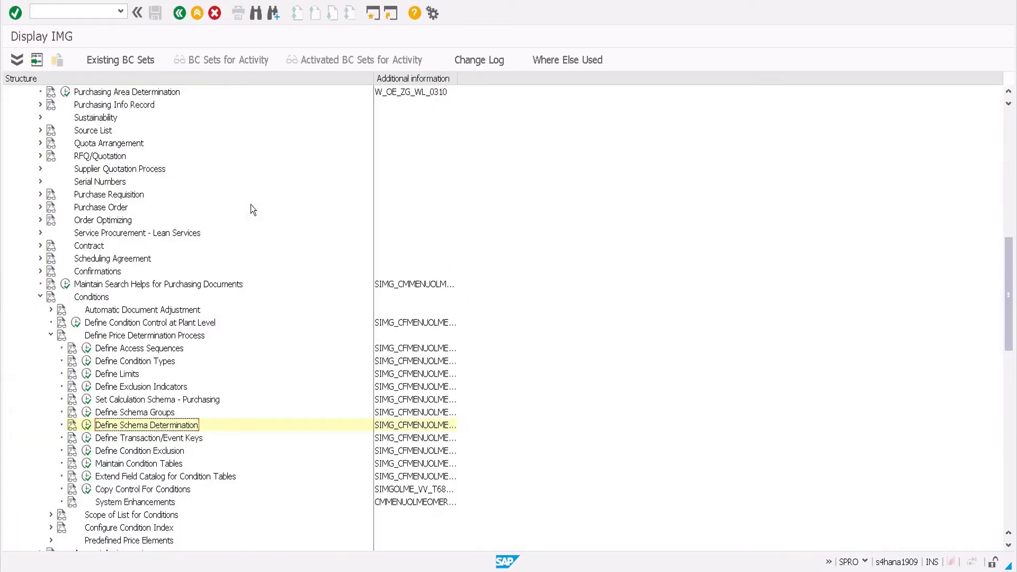
Display condition table 016 (Contract Item) from Maintain Condition Tables, examine its selected fields, and return to the implementation guide.
left_click(86, 463)
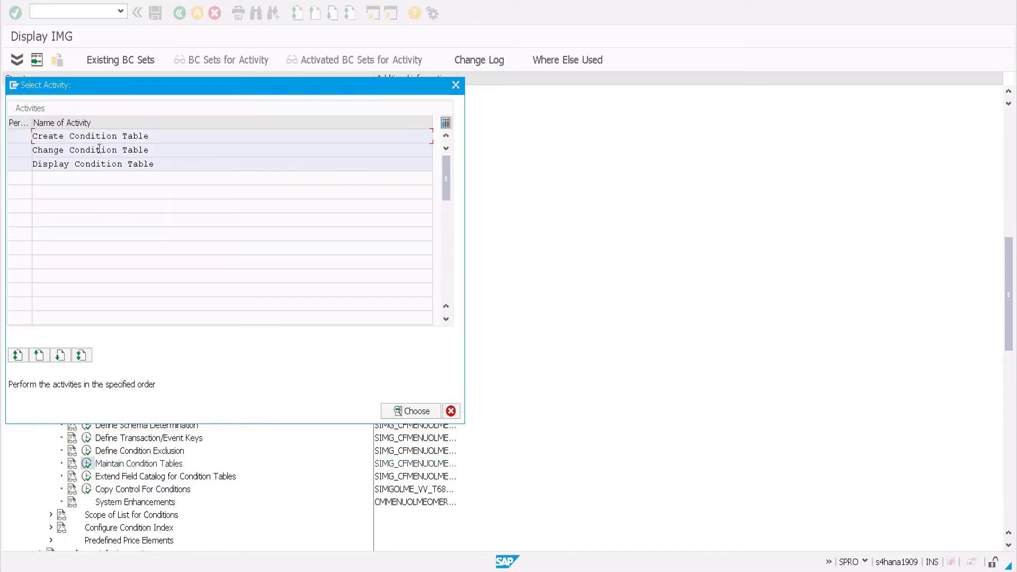
double_click(99, 163)
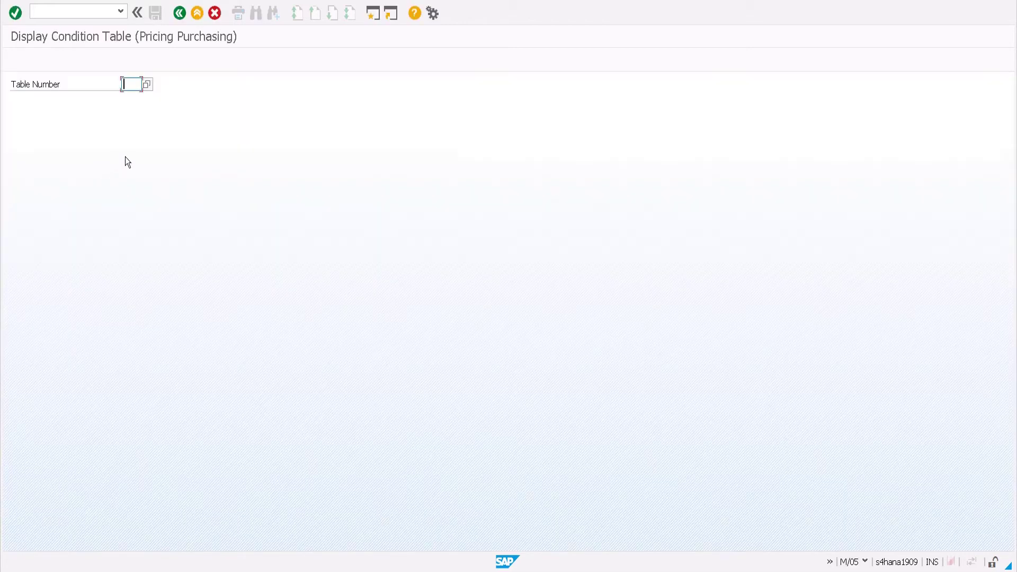
key("F4")
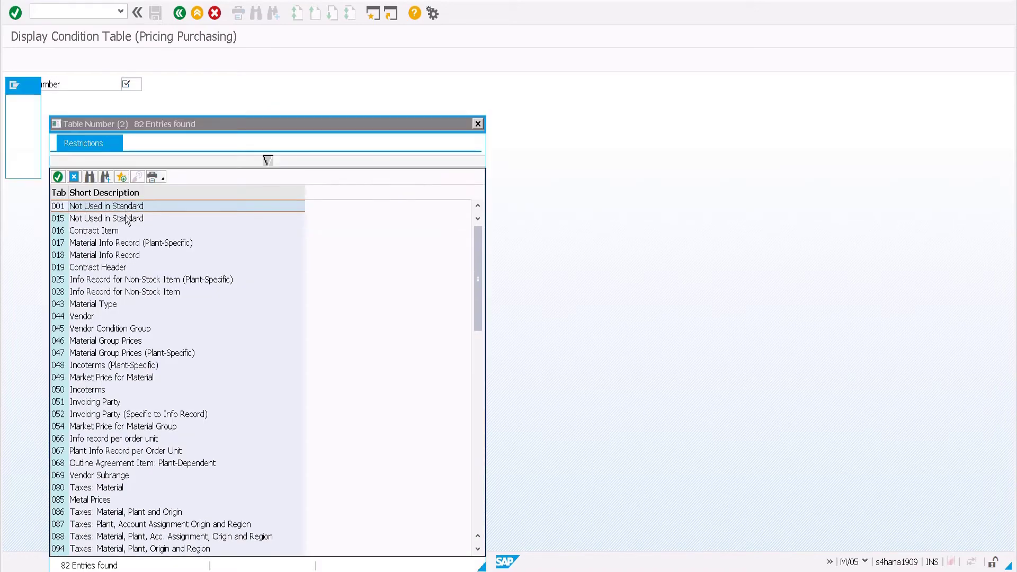
double_click(106, 231)
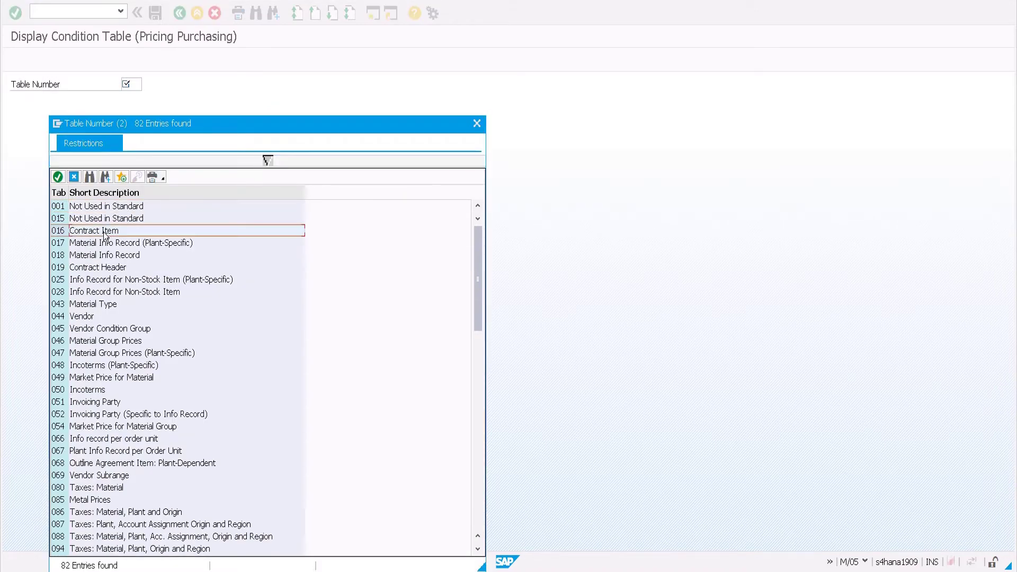
key("Return")
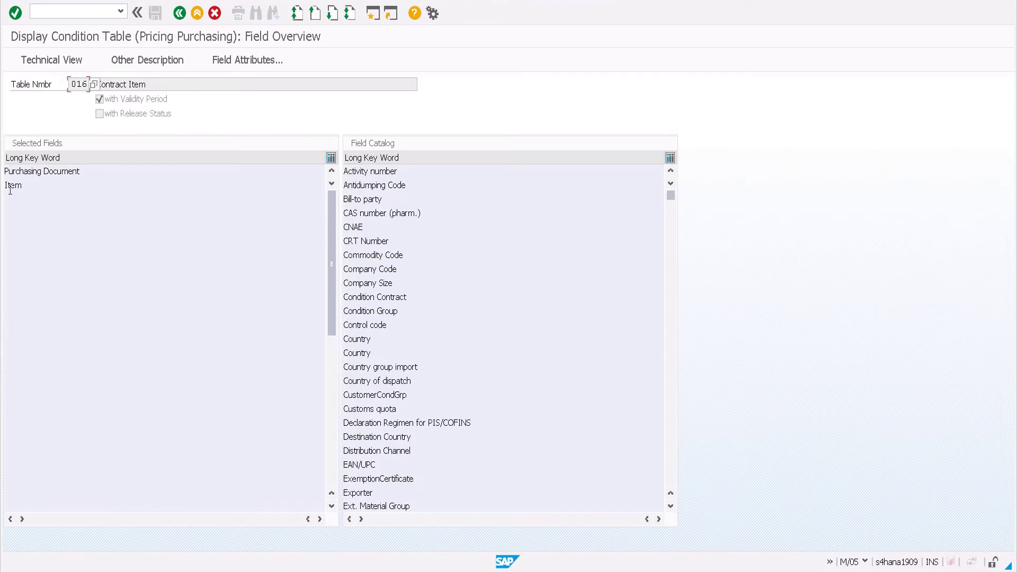
left_click(2, 178)
key("shift+Home")
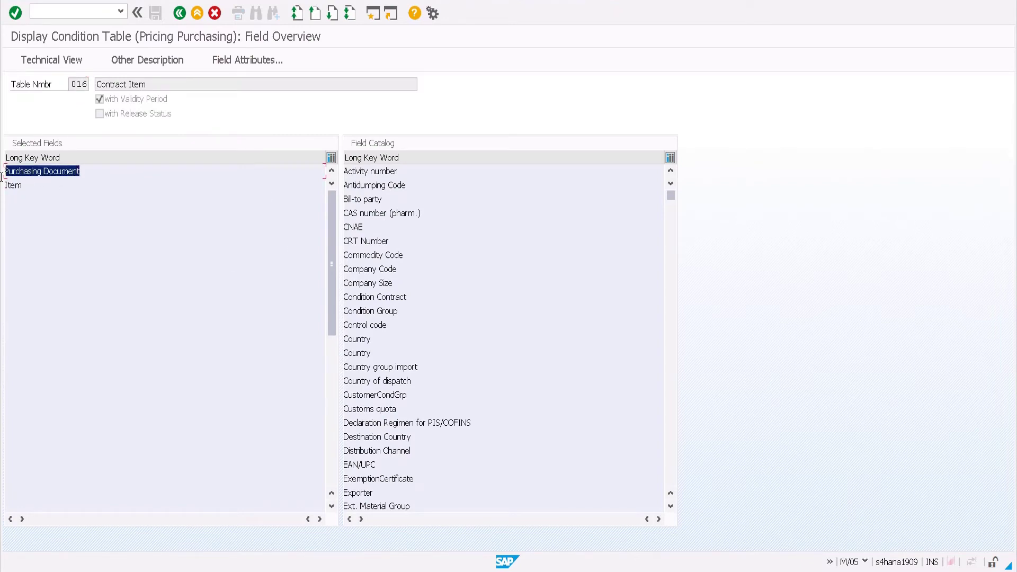
key("F3")
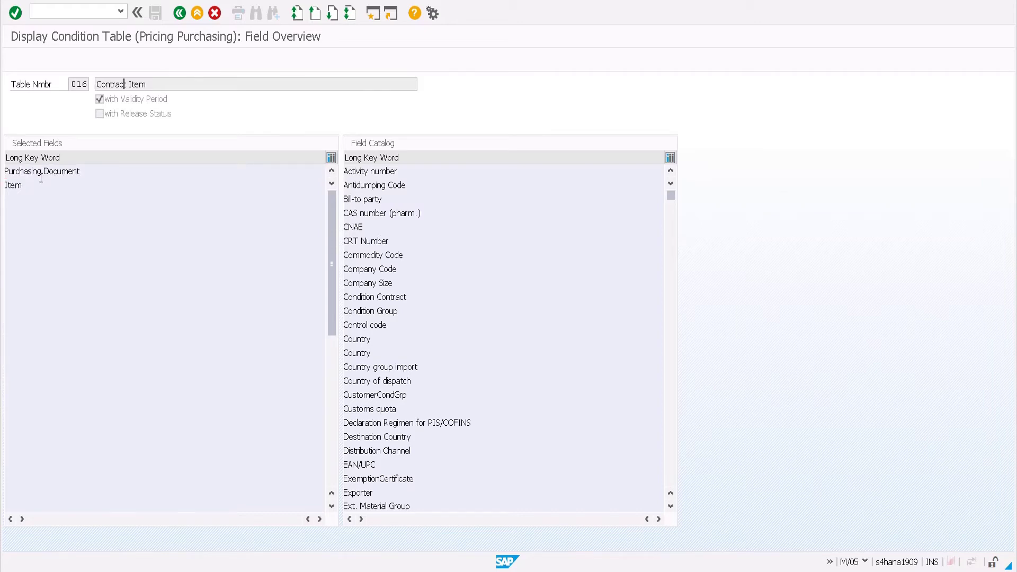
key("F3")
key("F3")
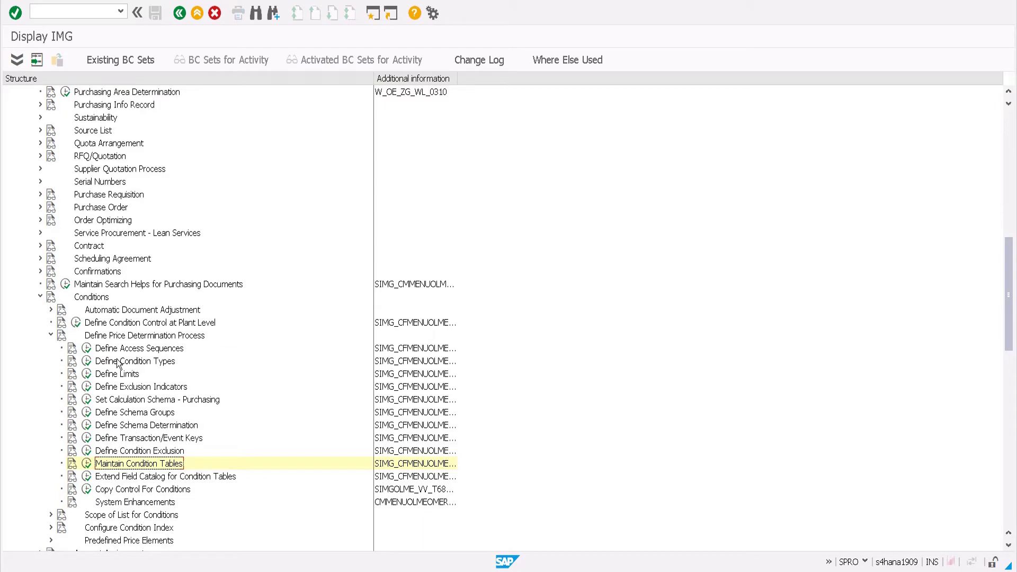
Open Set Pricing Condition Types - Purchasing, view the details of condition type A003 Hierarchy Rebate, and leave the activity.
left_click(87, 361)
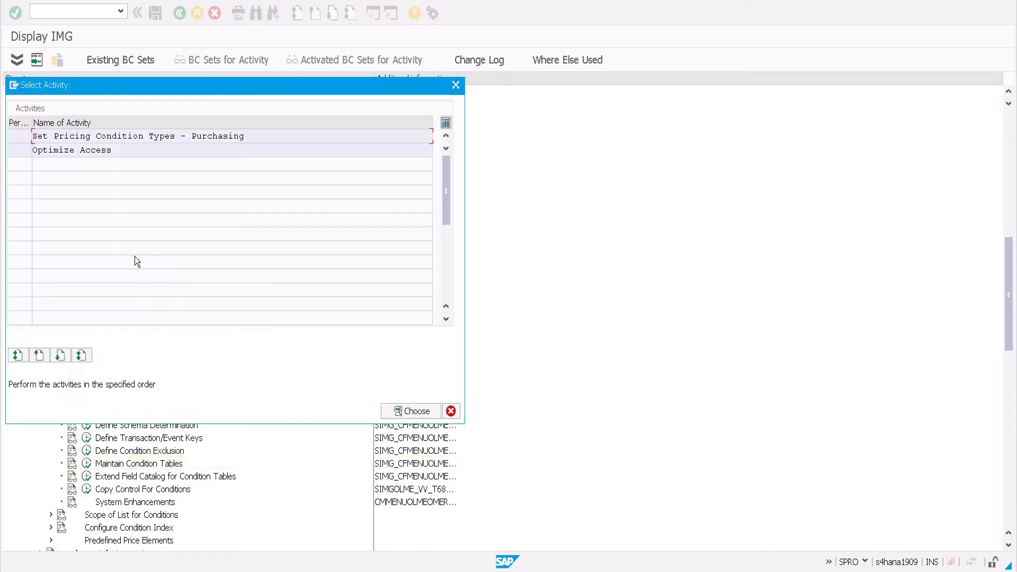
double_click(64, 137)
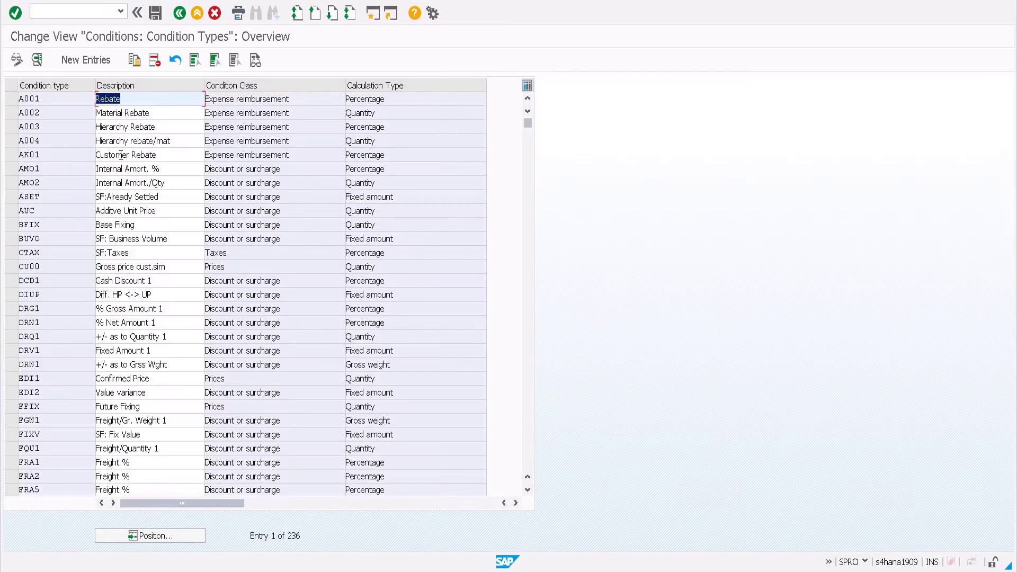
double_click(102, 130)
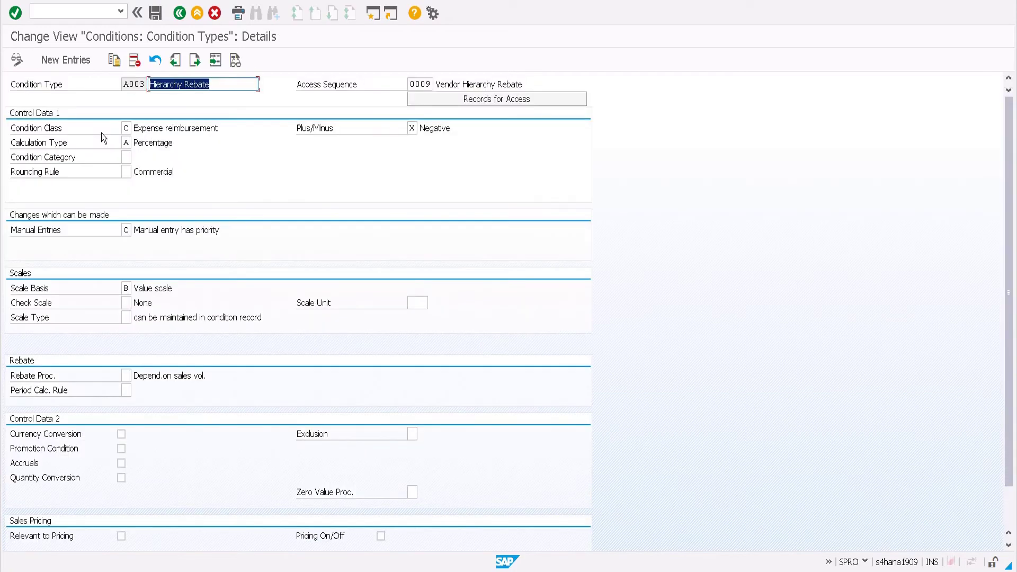
key("F3")
key("F3")
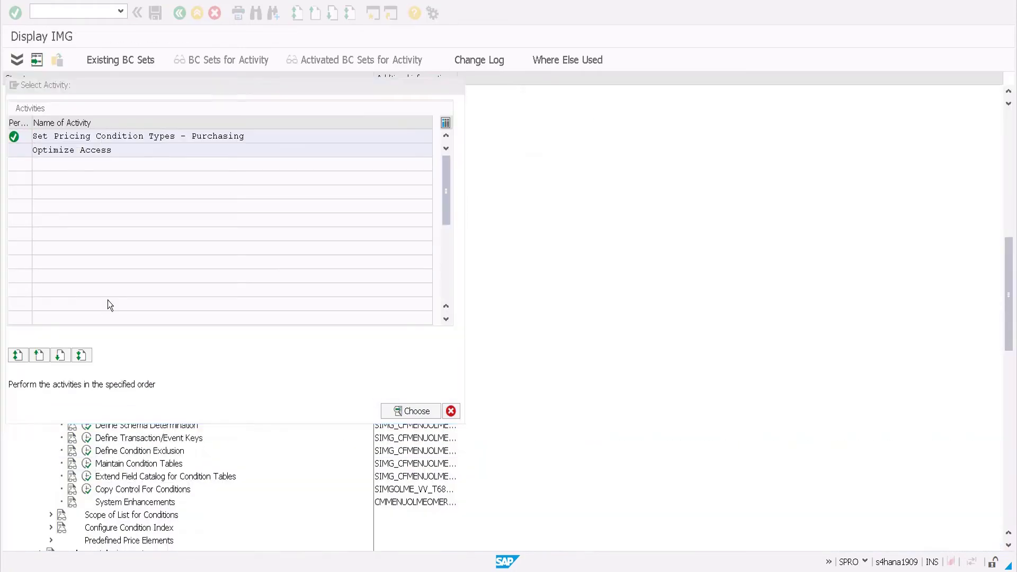
key("Escape")
Open Define Access Sequences, examine the accesses of sequence 0005 Material Rebate, and go back to the sequence overview.
left_click(85, 349)
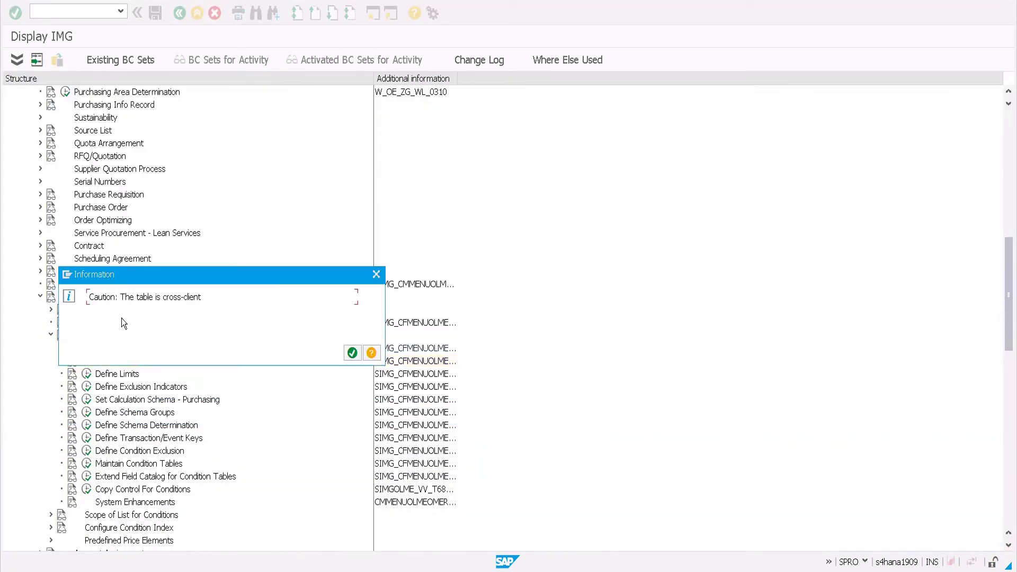
key("Return")
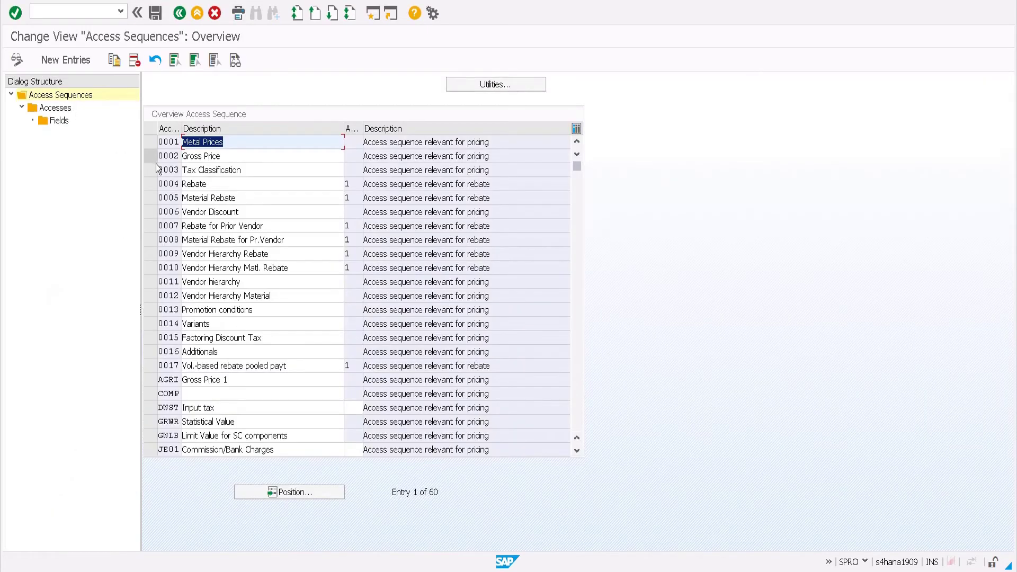
left_click(149, 198)
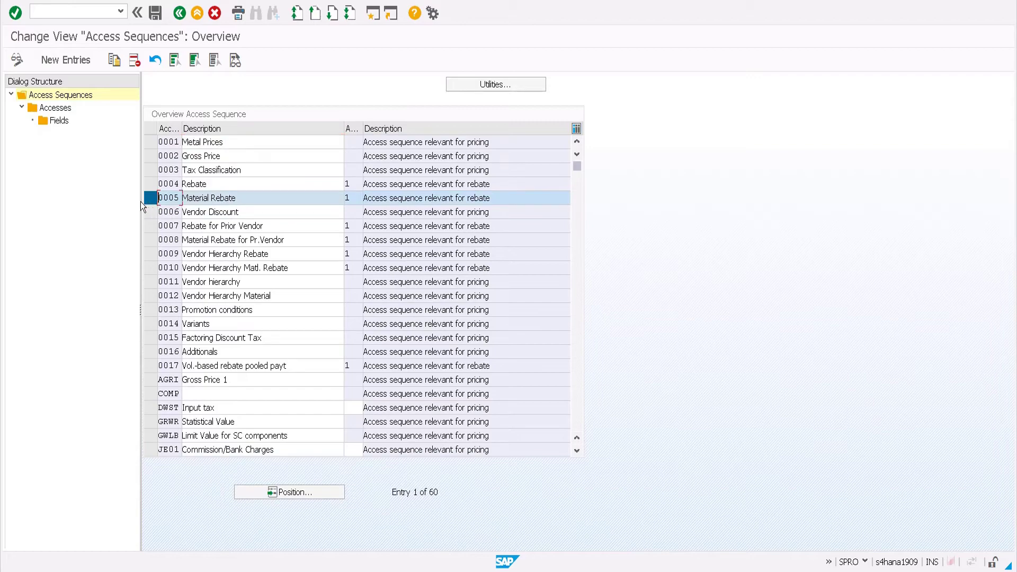
double_click(53, 108)
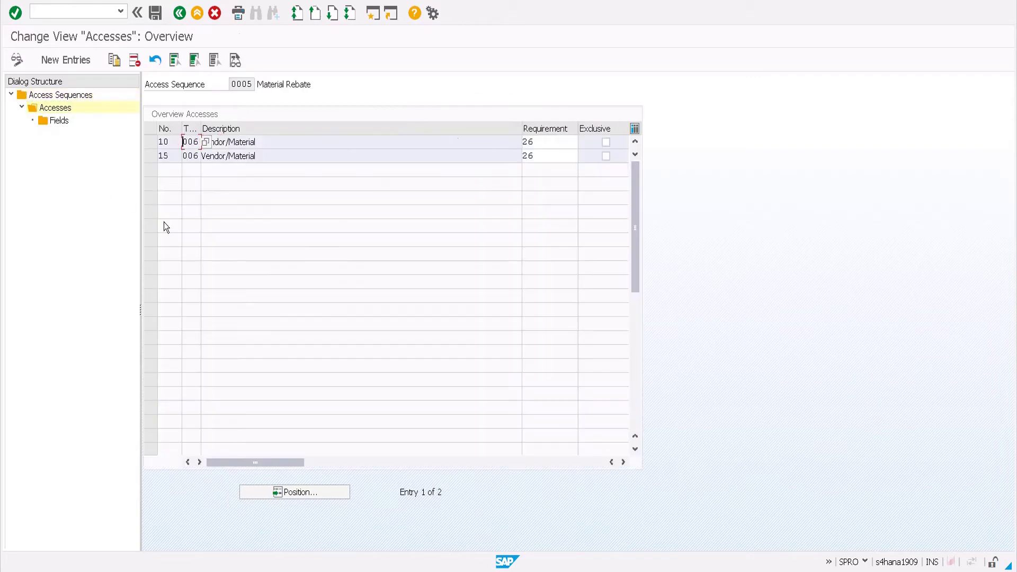
key("F3")
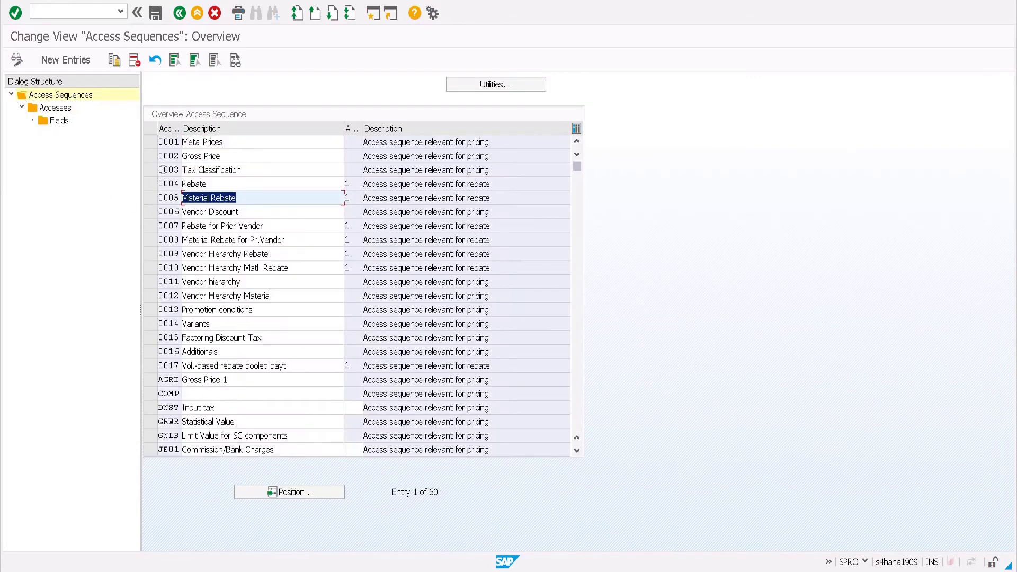
Open the accesses of sequence 0002 Gross Price and examine the fields of access 13 (Contract Item).
left_click(152, 158)
double_click(58, 109)
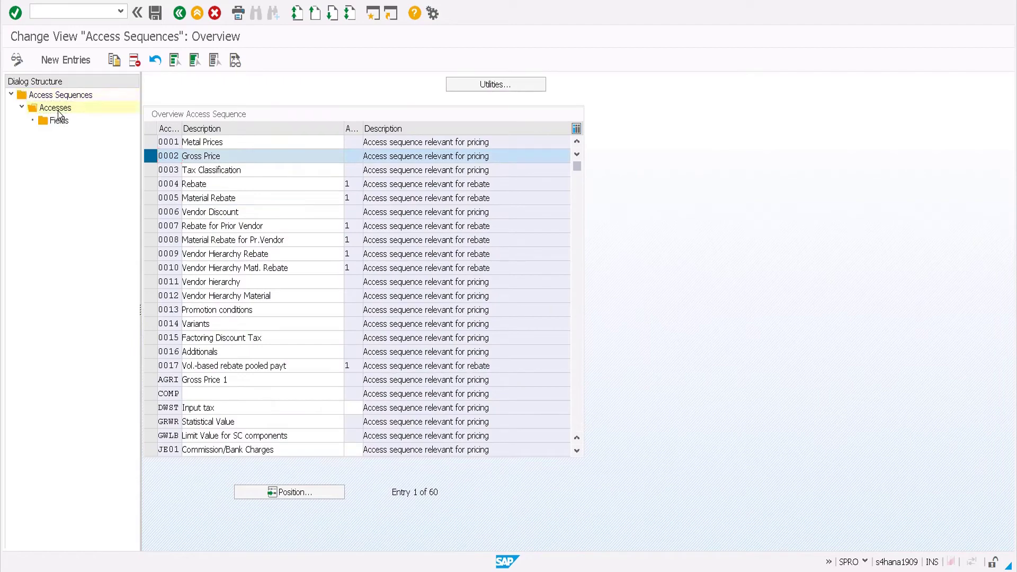
left_click(151, 170)
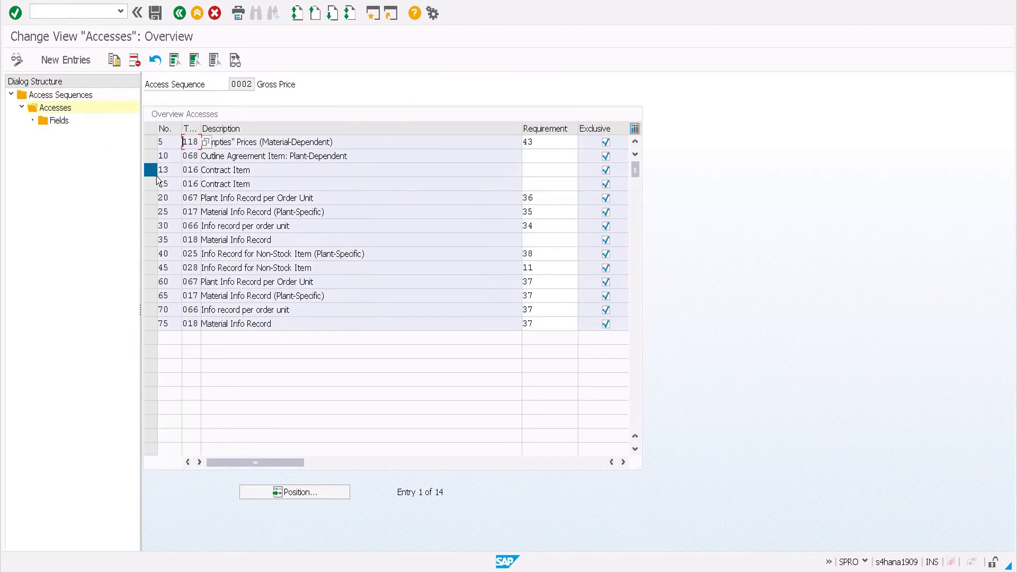
double_click(61, 122)
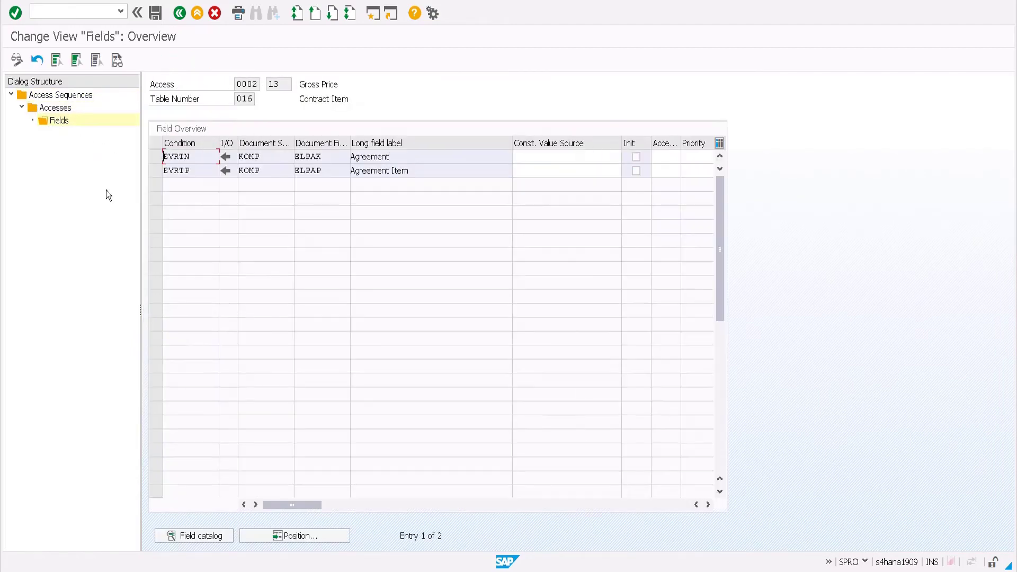
key("F3")
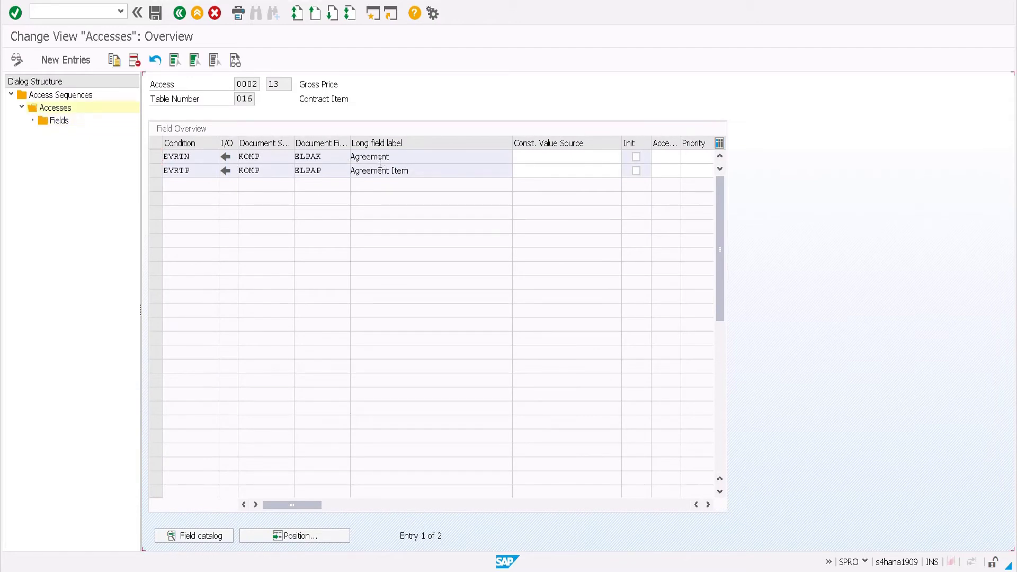
left_click(151, 170)
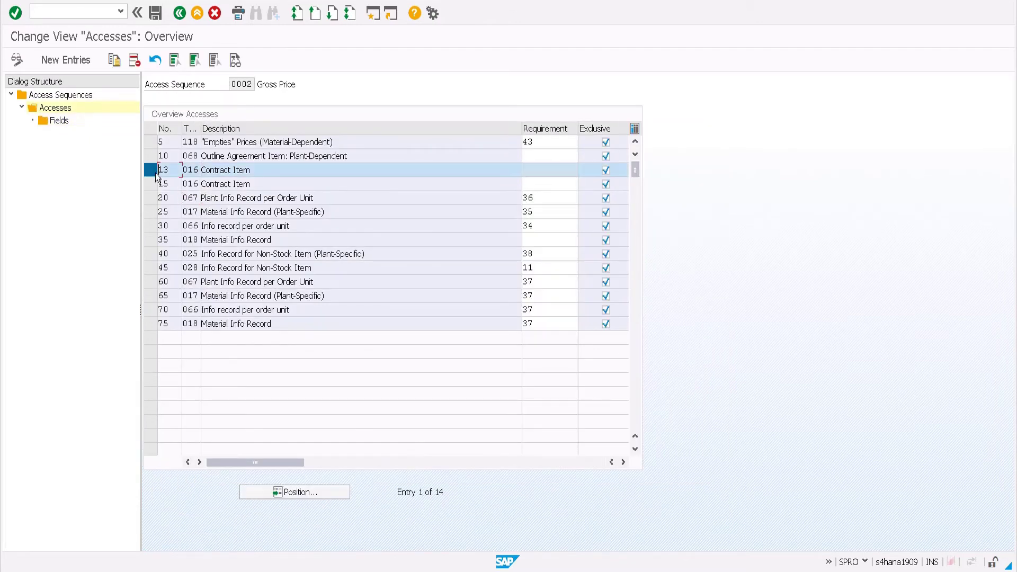
double_click(59, 121)
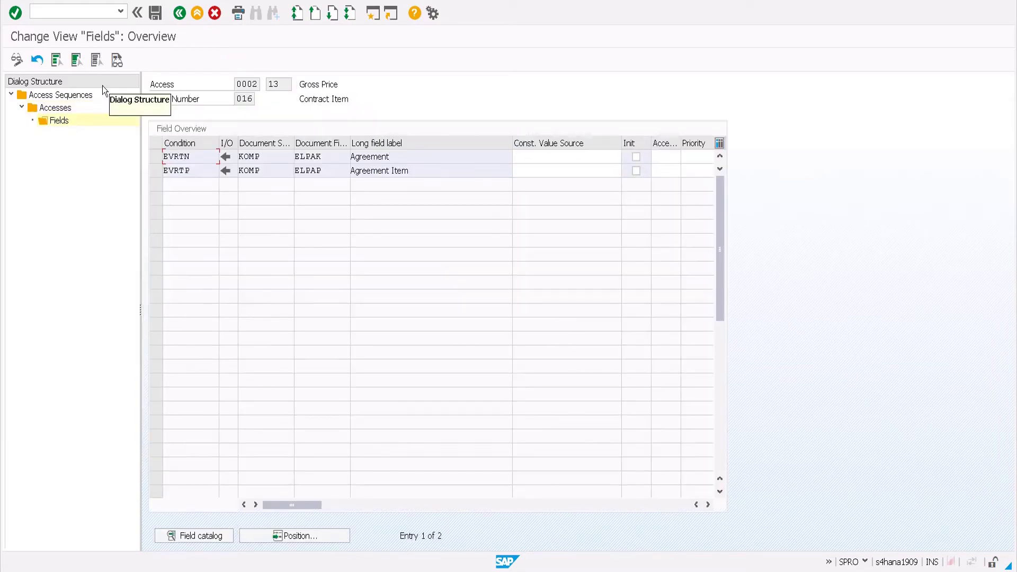
Examine the fields of access 15 (Contract Item) in the Gross Price sequence and leave the access sequences.
double_click(116, 107)
left_click(152, 184)
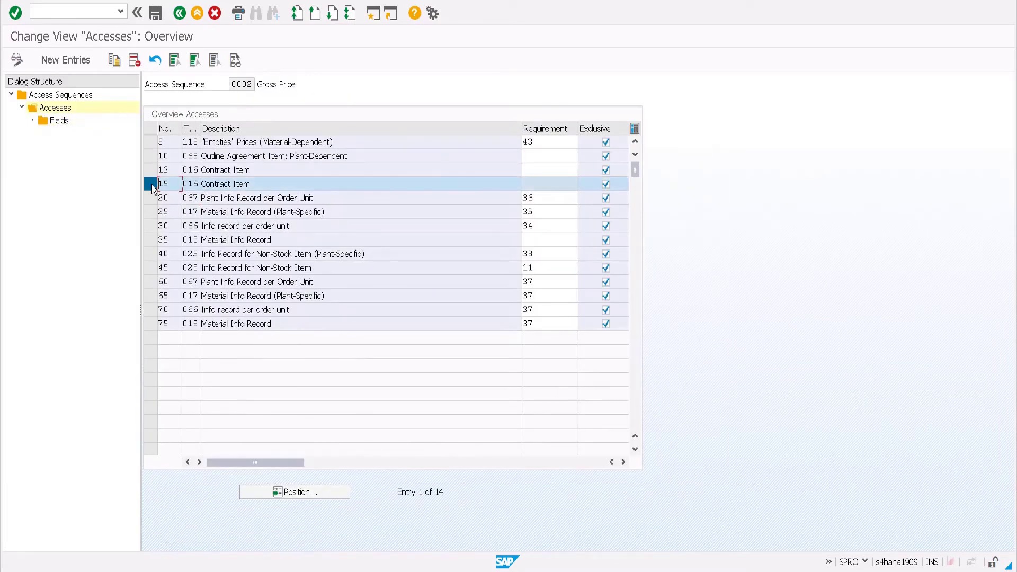
left_click(60, 121)
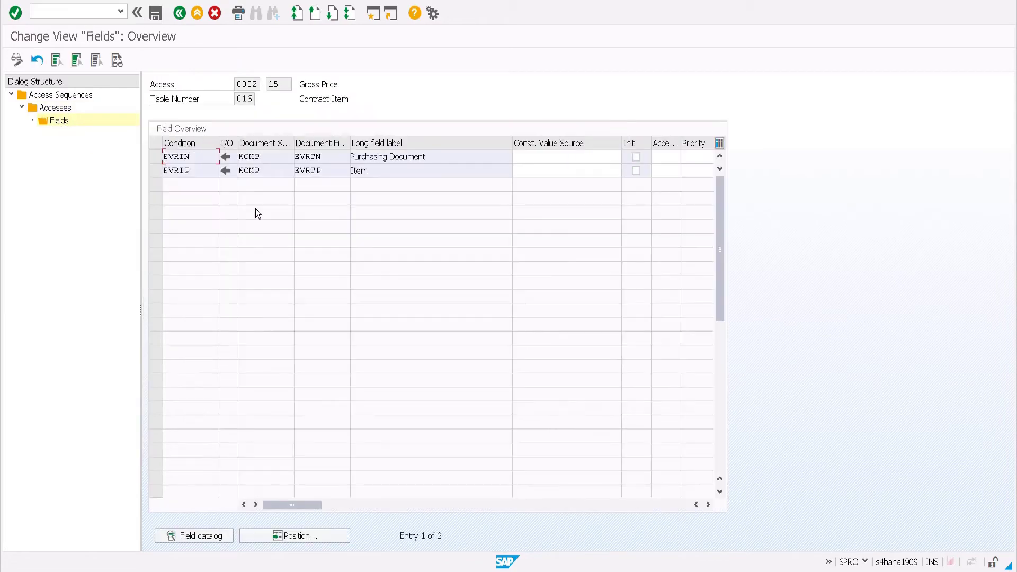
left_click_drag(427, 157, 329, 174)
key("F3")
key("F3")
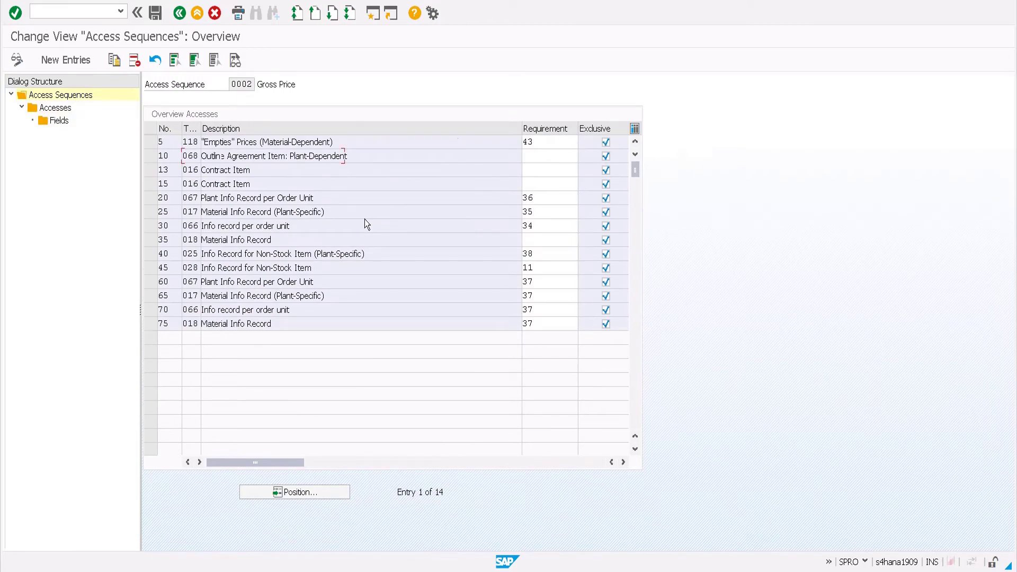
key("F3")
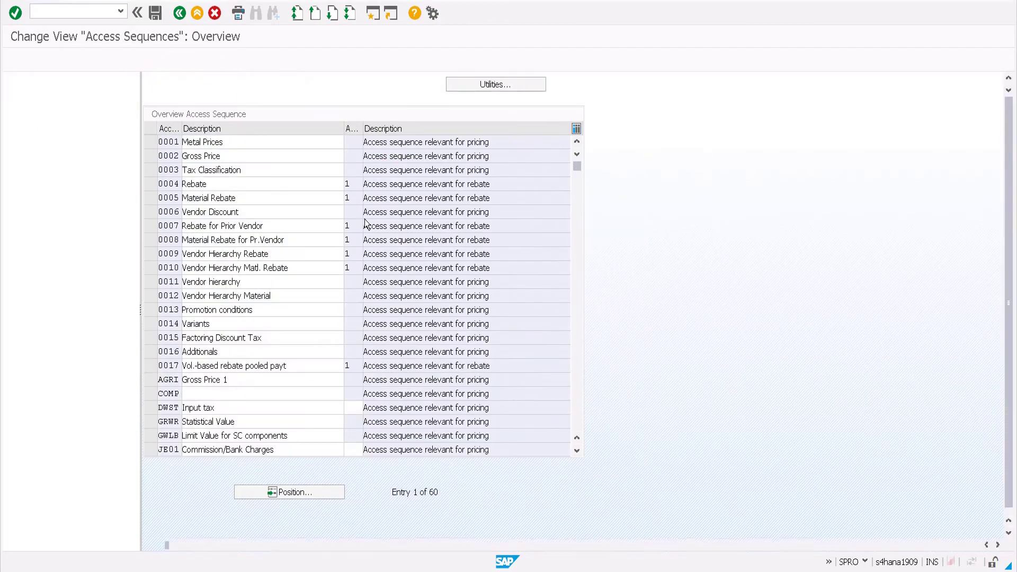
key("F3")
Switch to the Excel configuration list and add item 26, "Define defalut tax codes for incoming invoice", in row 33.
key("alt+Tab")
scroll(365, 218, "down", 3)
left_click(481, 381)
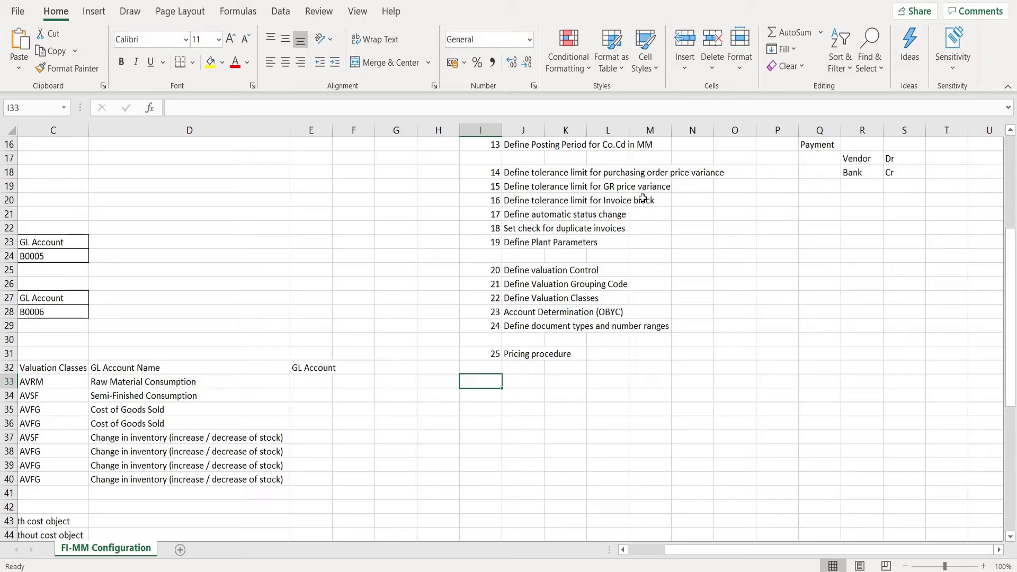
type("26")
key("Tab")
type("Defaul")
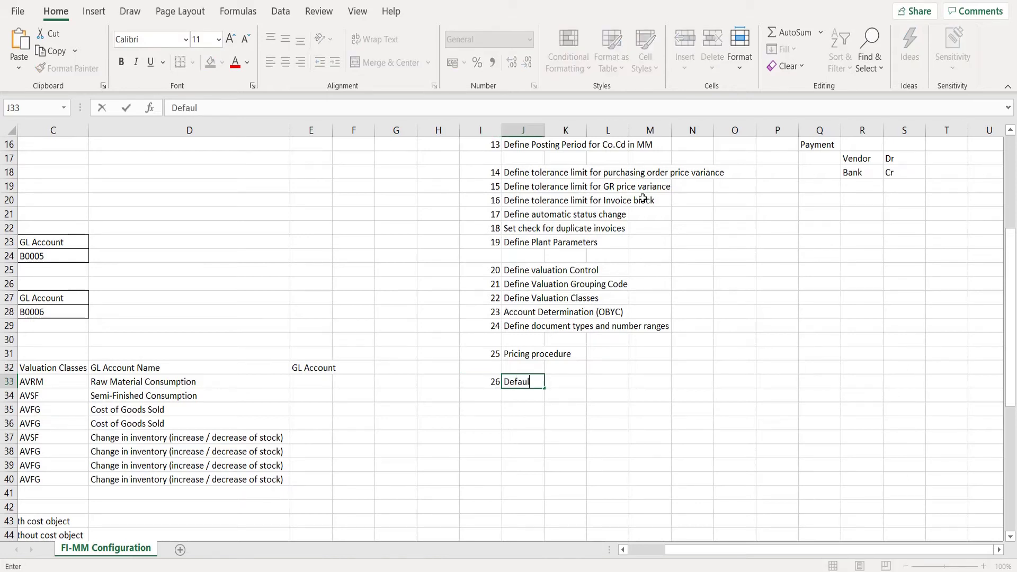
type("t")
key("BackSpace")
key("BackSpace")
key("BackSpace")
key("BackSpace")
key("BackSpace")
key("BackSpace")
key("BackSpace")
type("efine defalut tax")
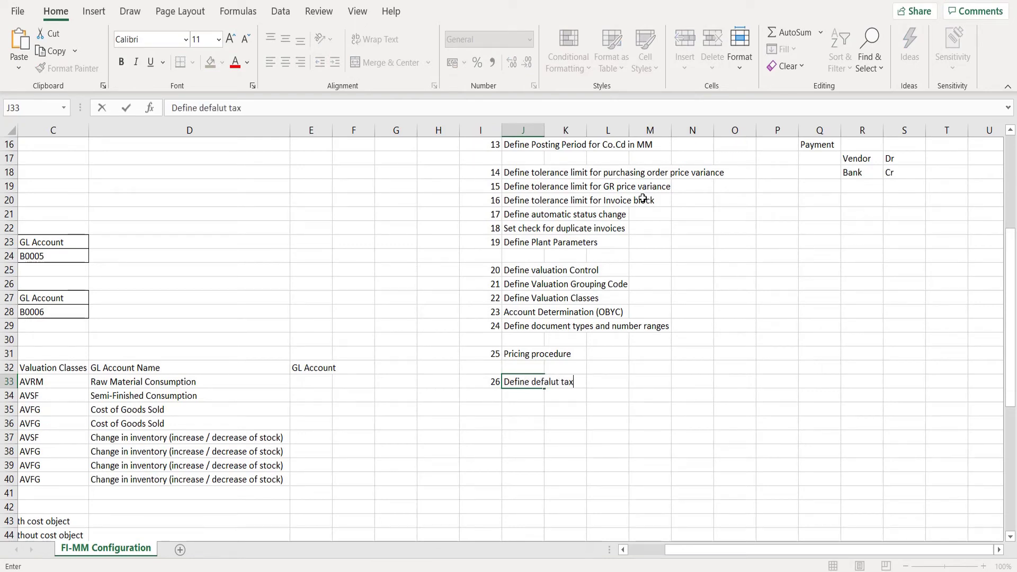
type(" codes for incoming invoice")
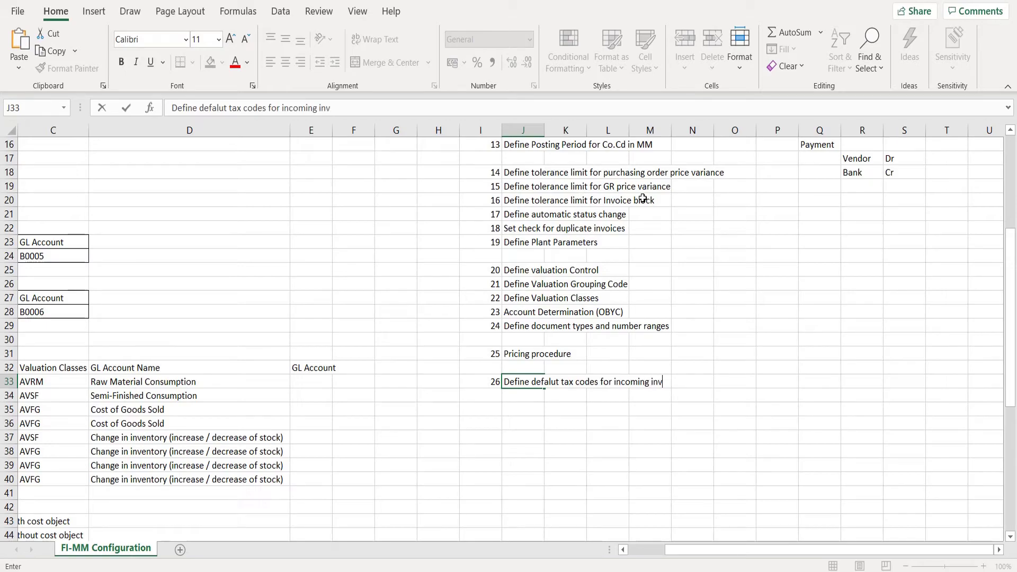
key("Return")
Switch to SAP and open the SAP Reference IMG from transaction SPRO.
key("alt+Tab")
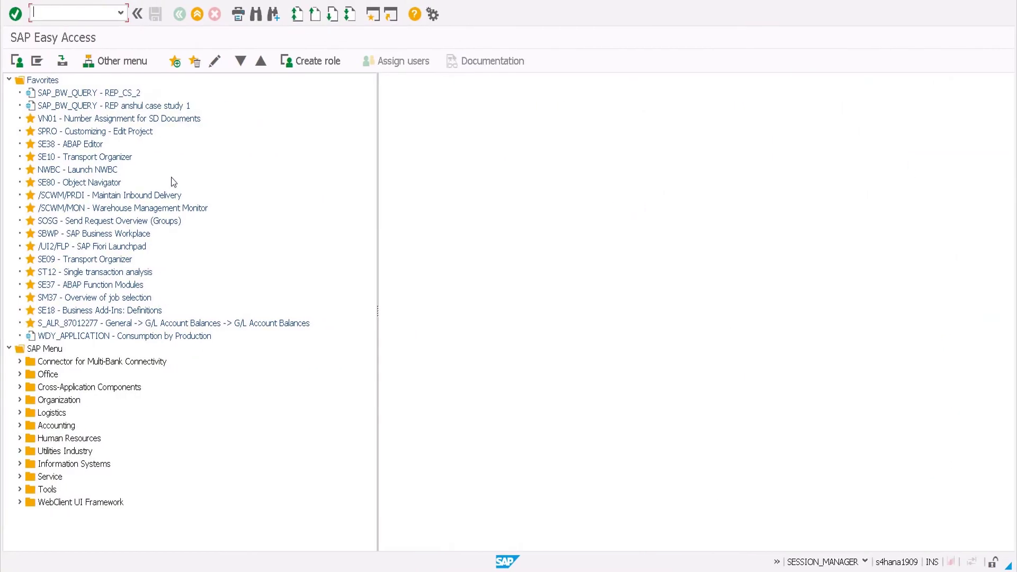
type("spro")
key("Return")
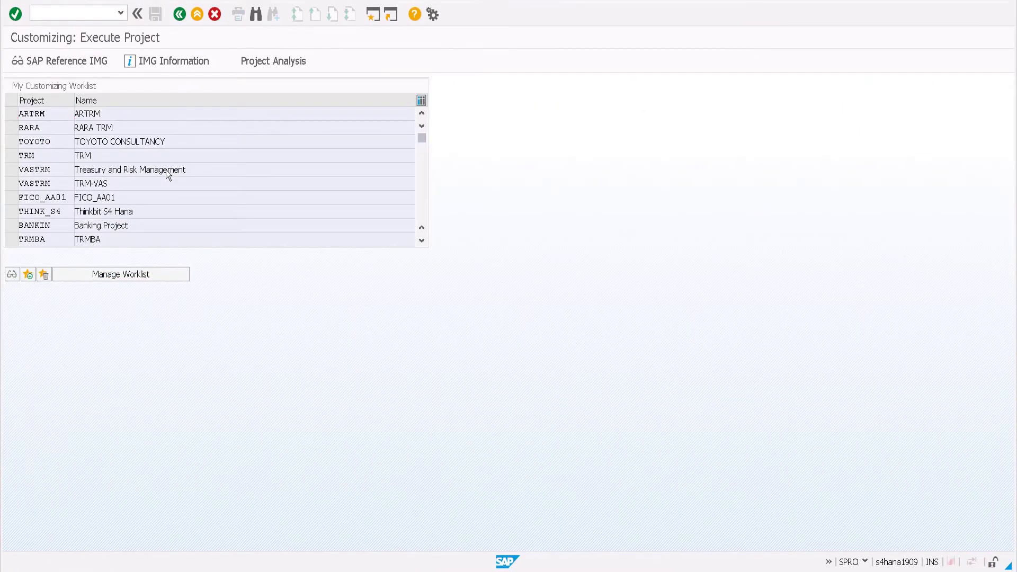
key("F5")
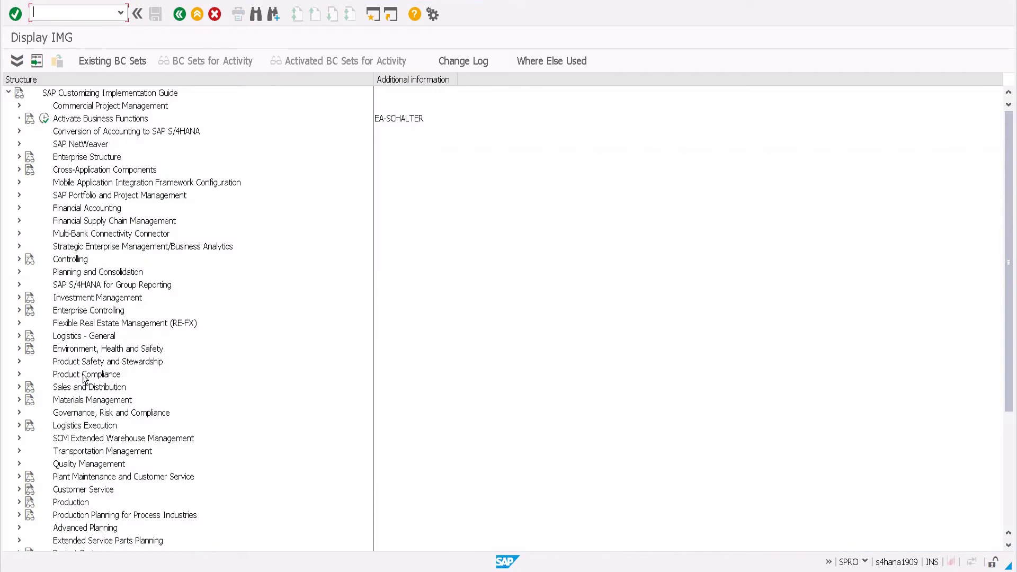
Open Maintain Default Values for Tax Codes under Materials Management, Logistics Invoice Verification, Incoming Invoice.
double_click(89, 403)
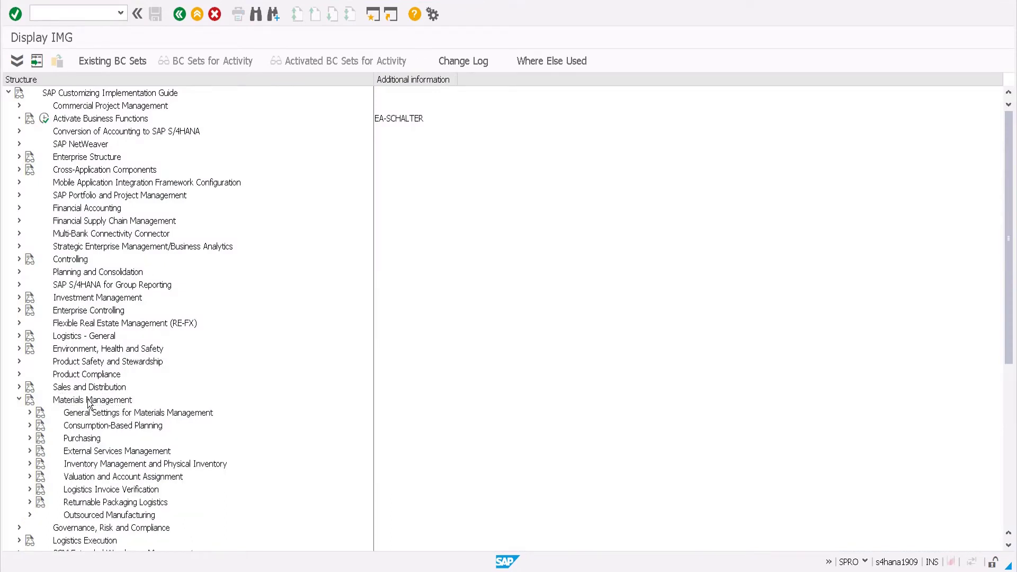
double_click(92, 439)
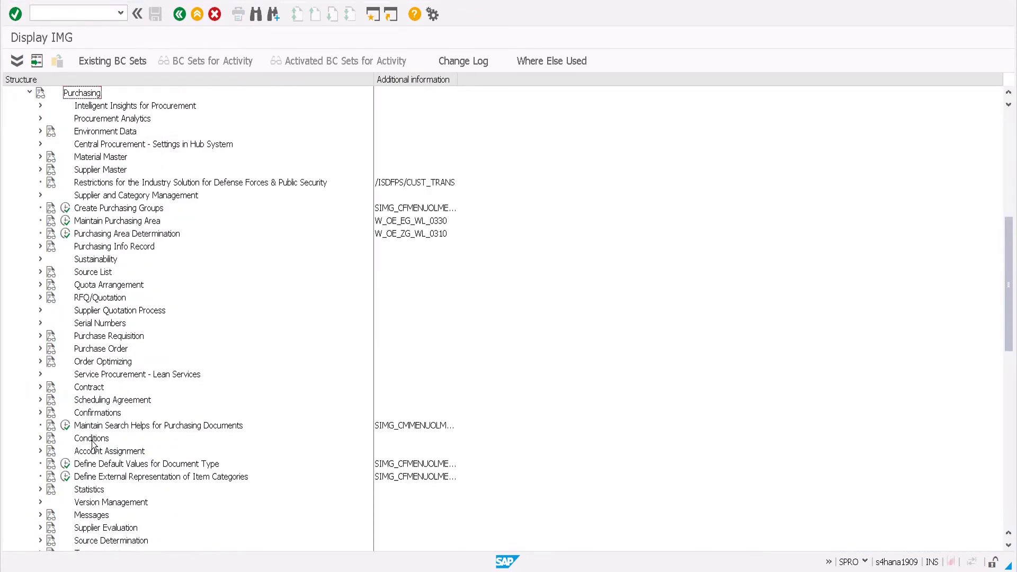
key("Left")
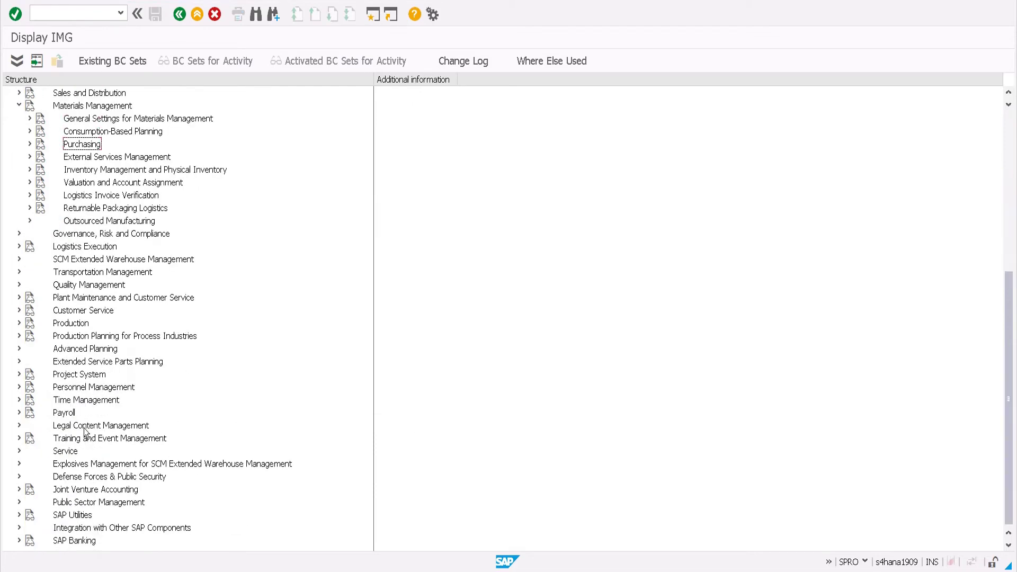
double_click(100, 195)
double_click(111, 248)
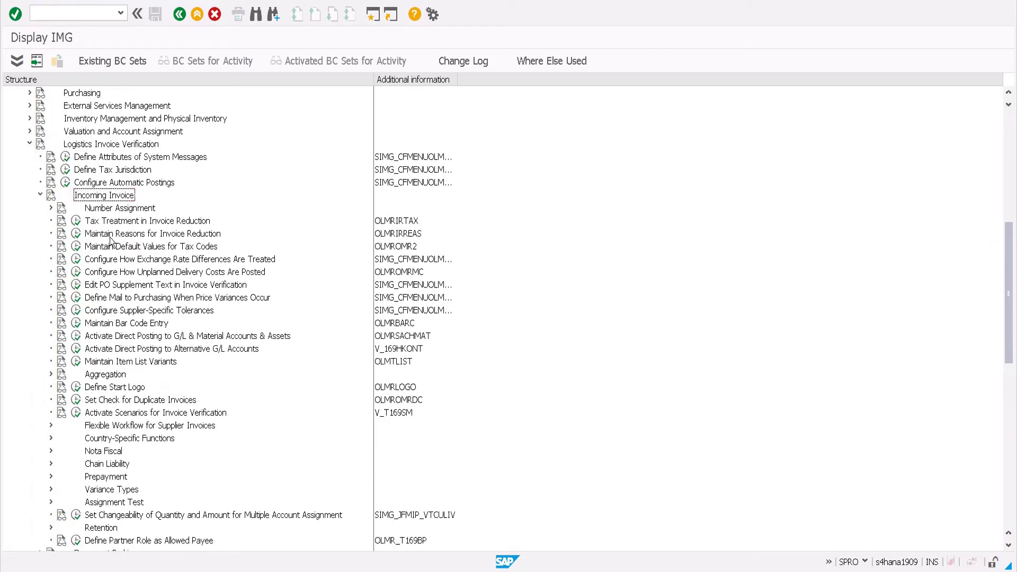
left_click(119, 250)
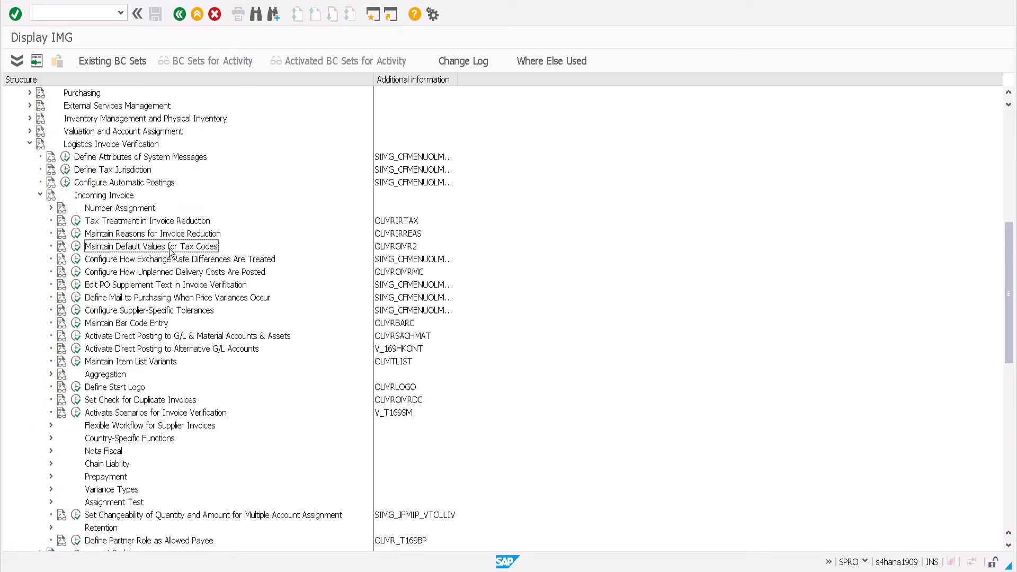
left_click(76, 247)
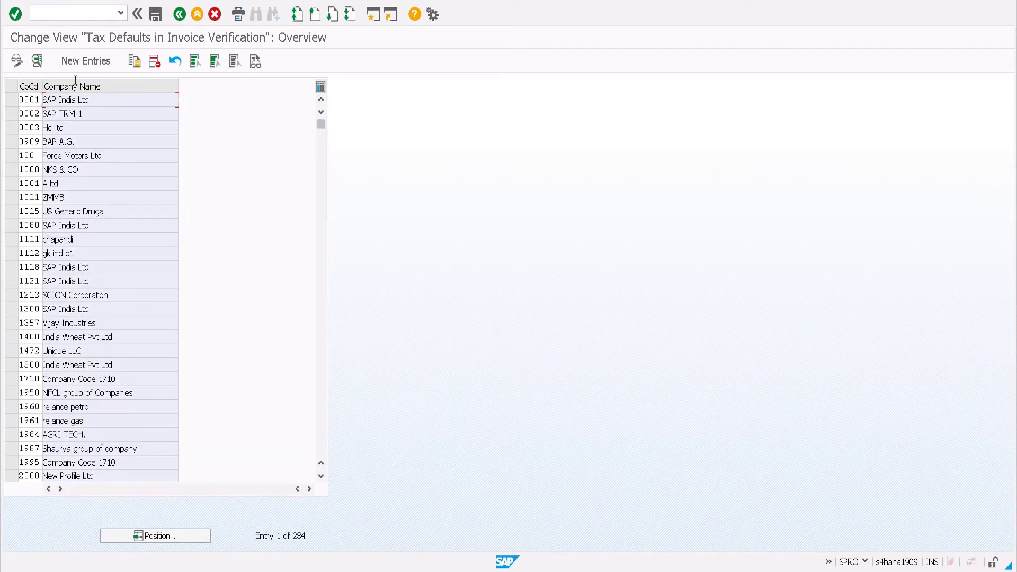
Create a tax defaults entry for company code AVGB with tax code V0 for both domestic and unplanned delivery costs.
left_click(79, 60)
type("AVGB")
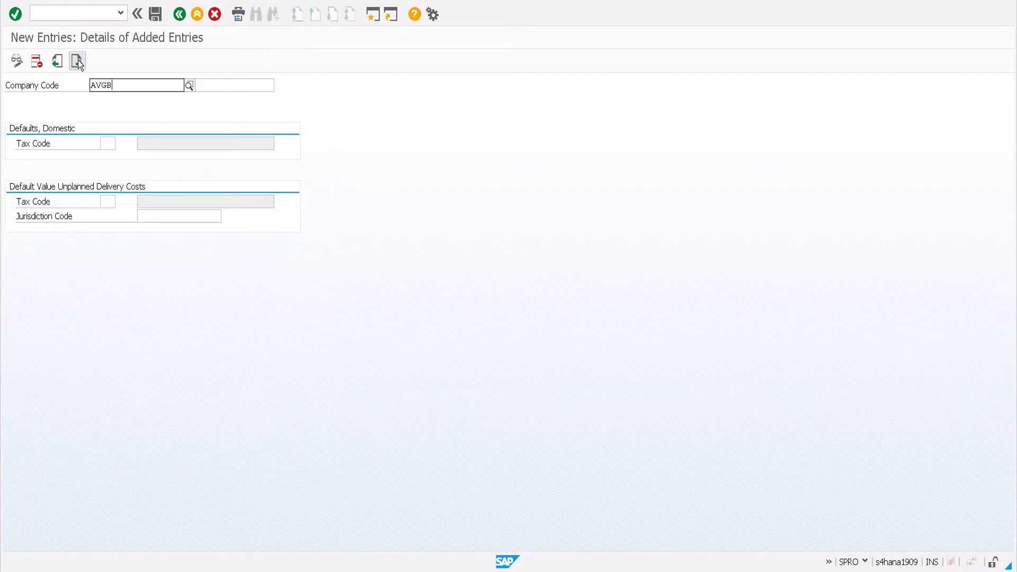
key("Return")
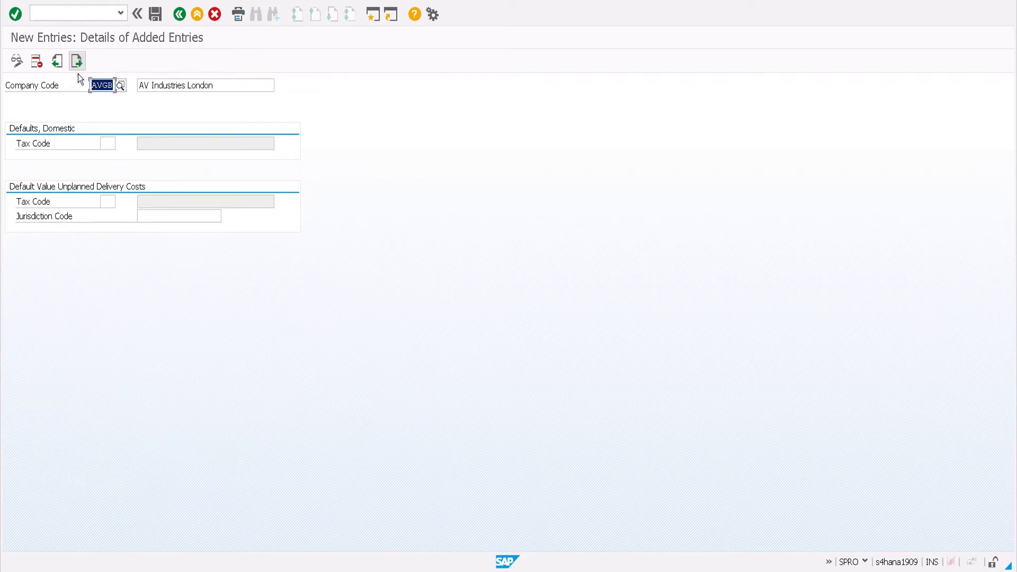
left_click(112, 143)
type("V0")
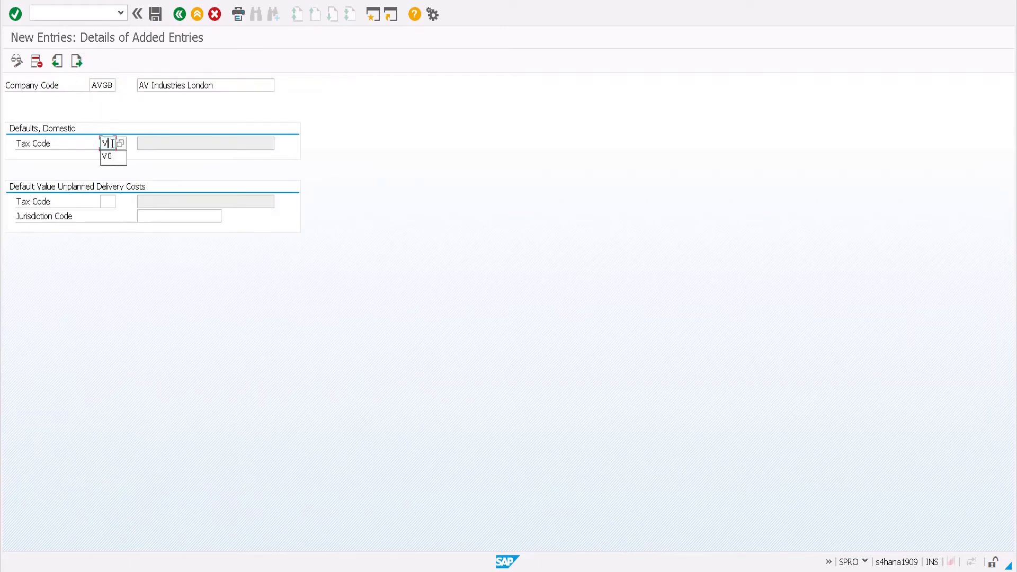
left_click(110, 201)
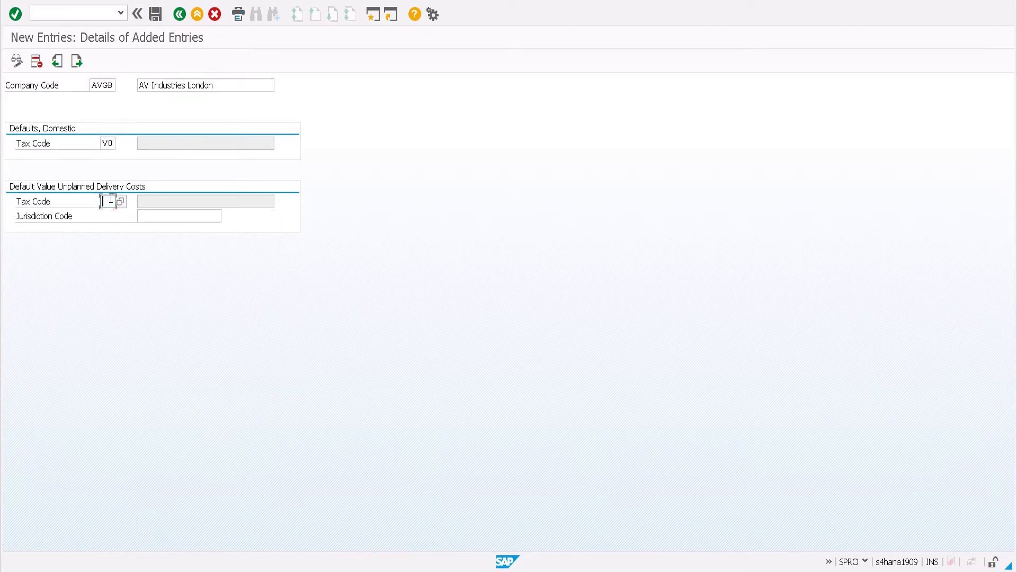
type("V0")
left_click(181, 217)
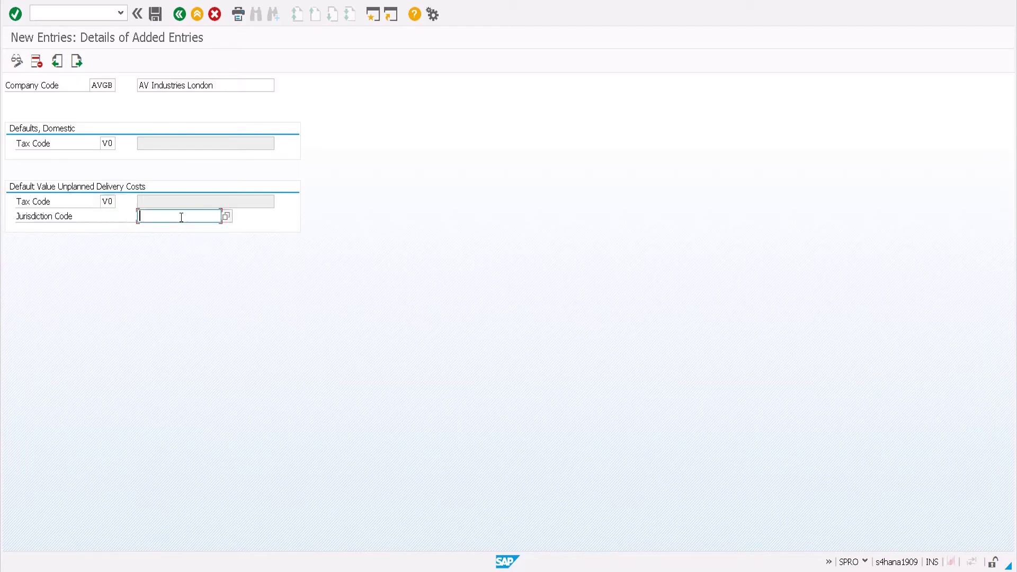
key("Return")
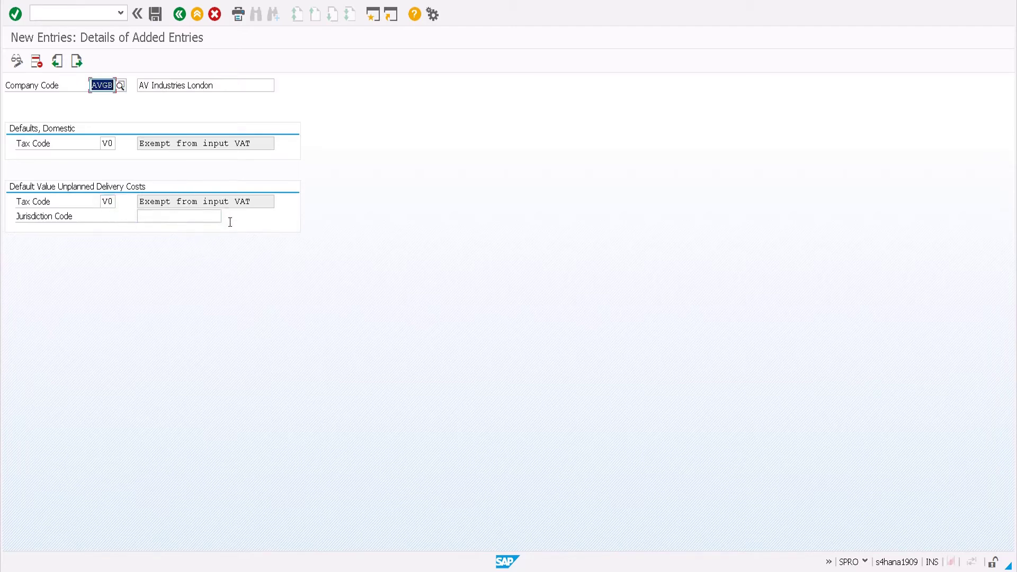
Save the tax defaults entry under the proposed customizing request, return to the IMG and collapse Logistics Invoice Verification.
key("ctrl+s")
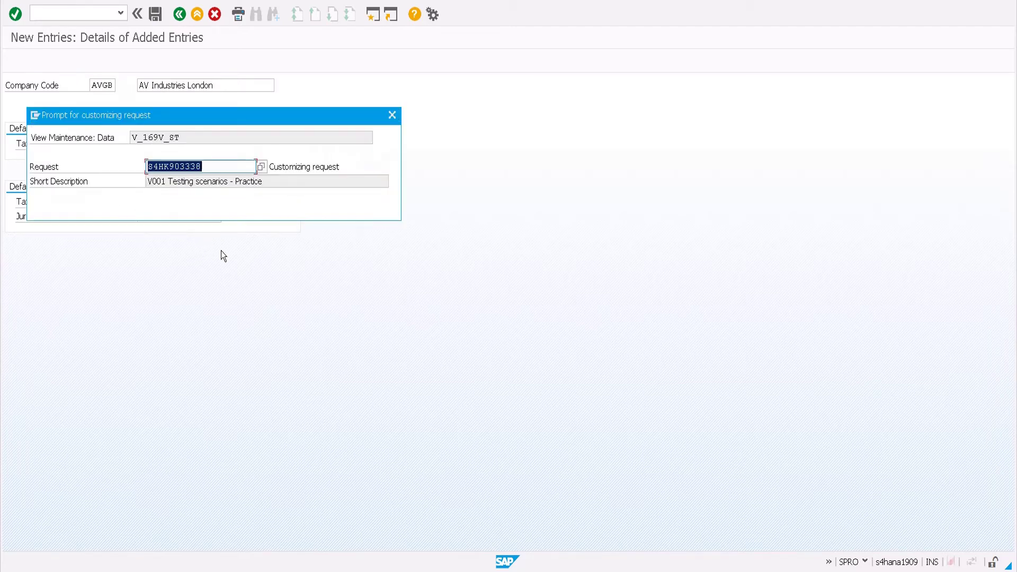
key("Return")
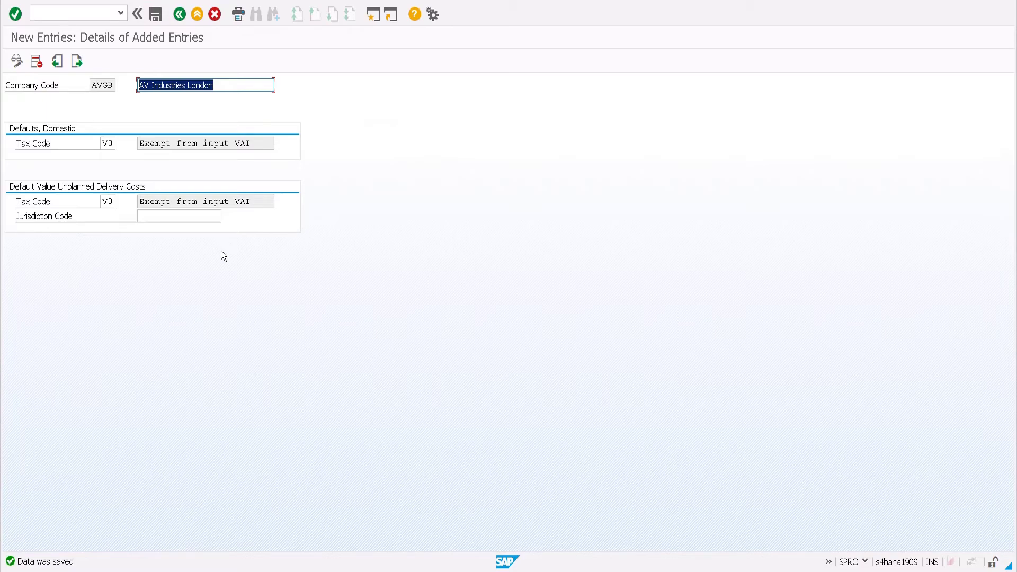
key("F3")
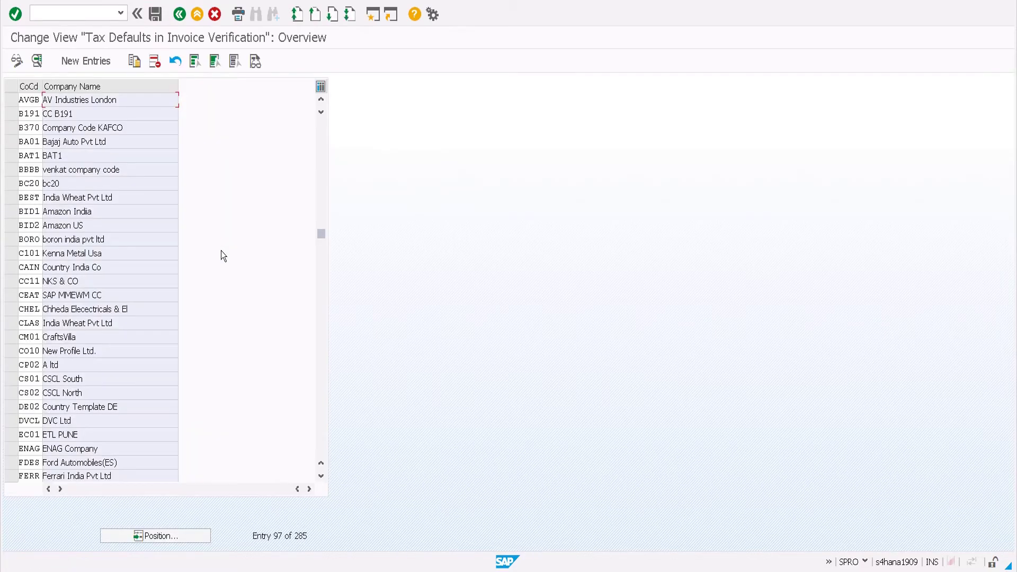
key("F3")
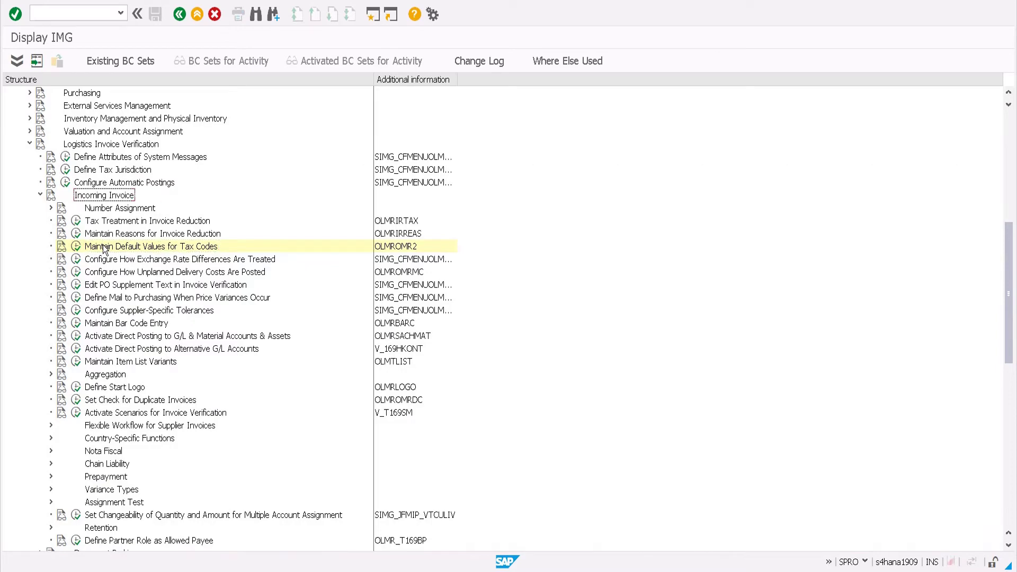
key("Left")
key("Left")
key("Left")
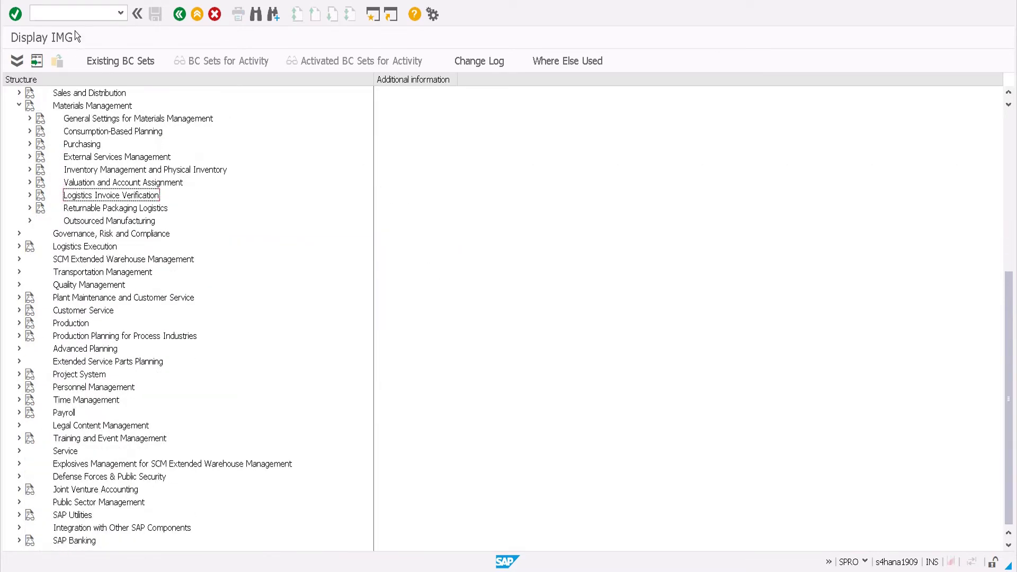
Run transaction OBA3 from the command history and locate company code AVGB in the customer/vendor tolerances.
left_click(79, 13)
left_click(120, 13)
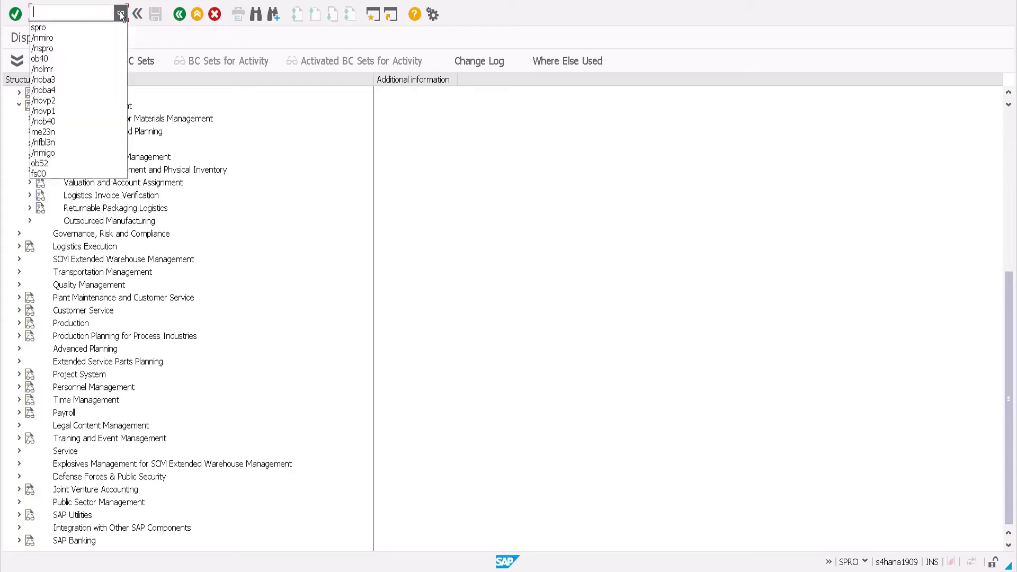
left_click(70, 85)
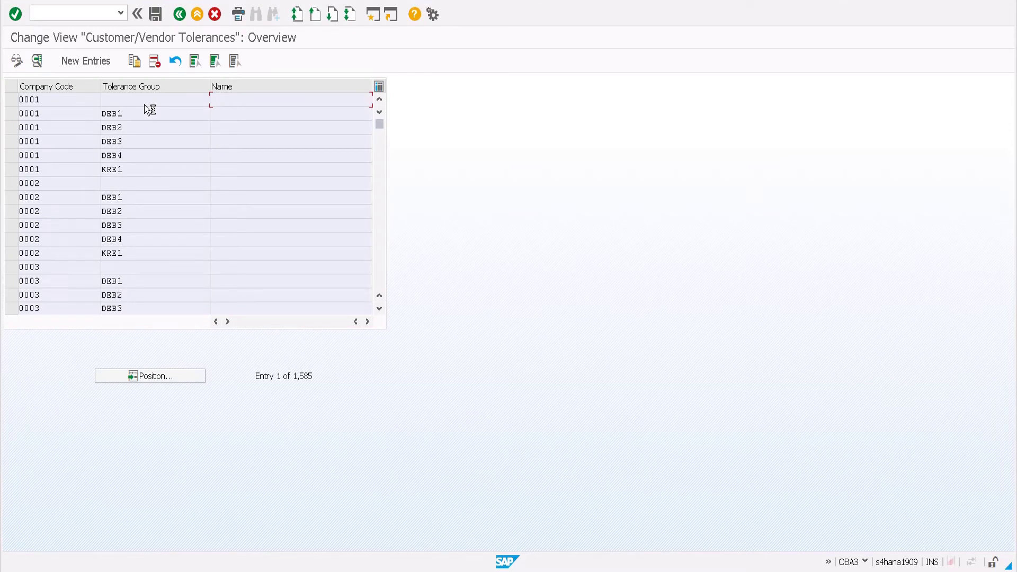
left_click(161, 377)
type("av")
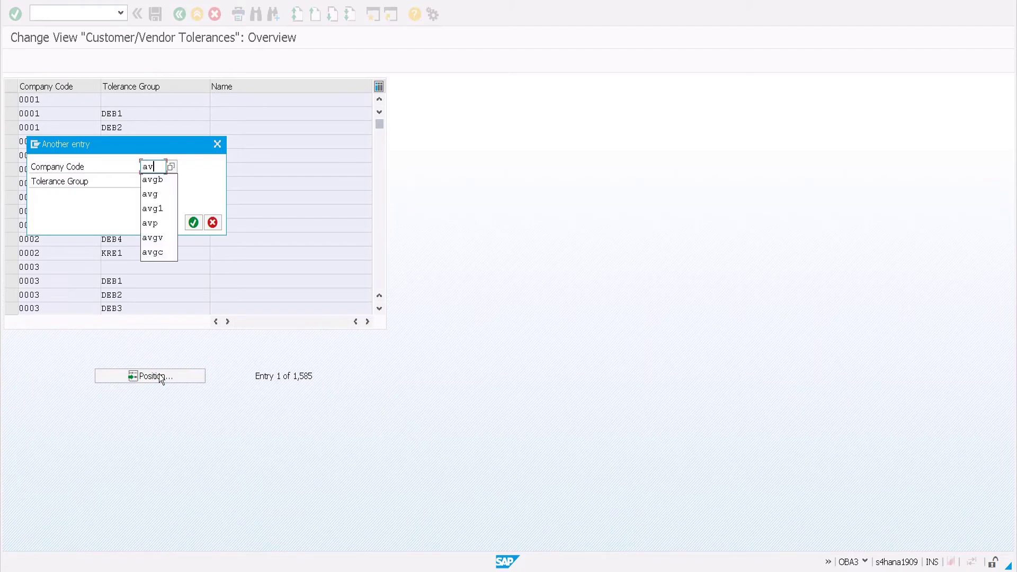
type("gb")
key("Return")
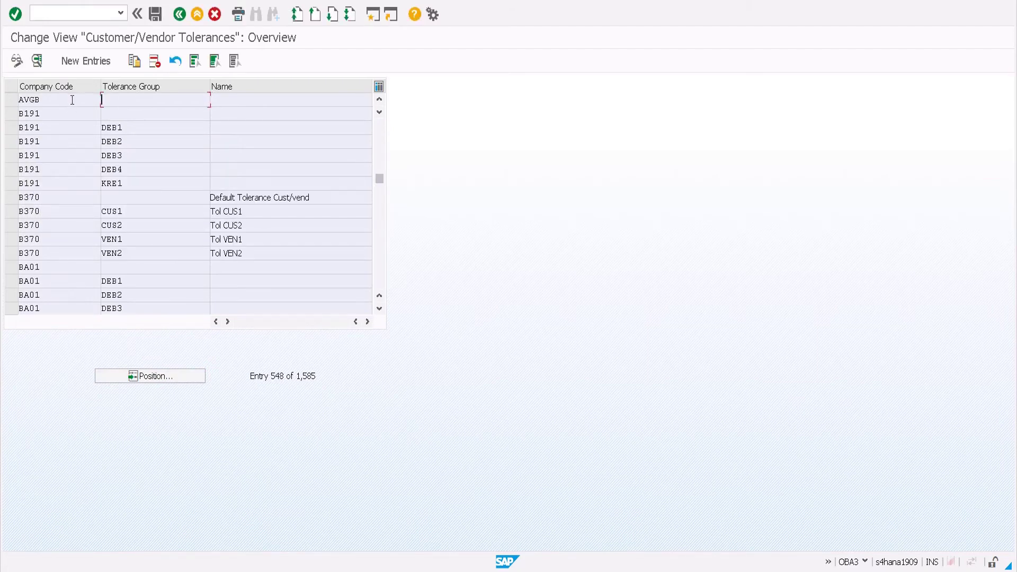
Examine the permitted payment differences in AVGB's customer/vendor tolerance details and return to the overview.
double_click(71, 101)
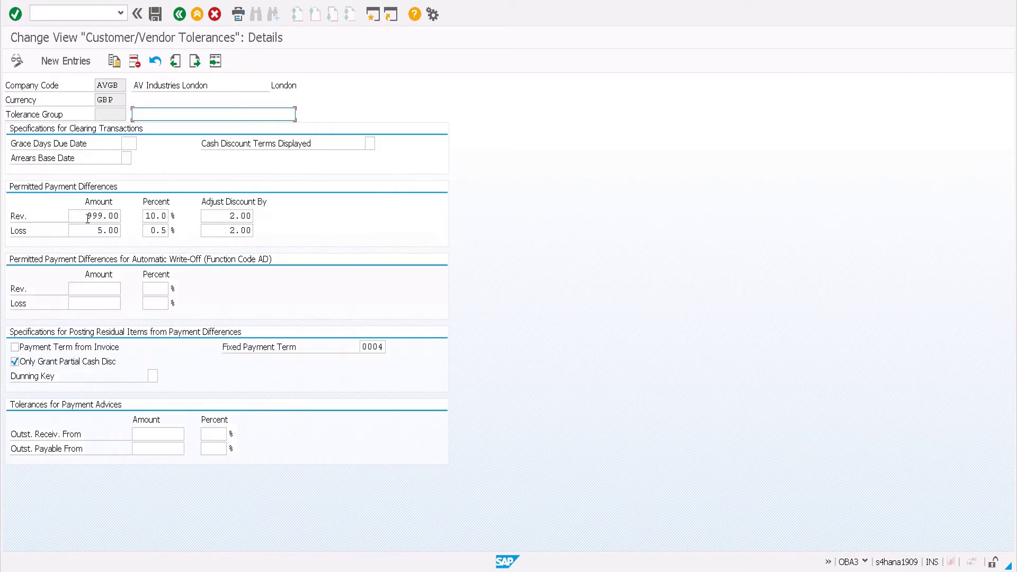
left_click(105, 218)
double_click(104, 218)
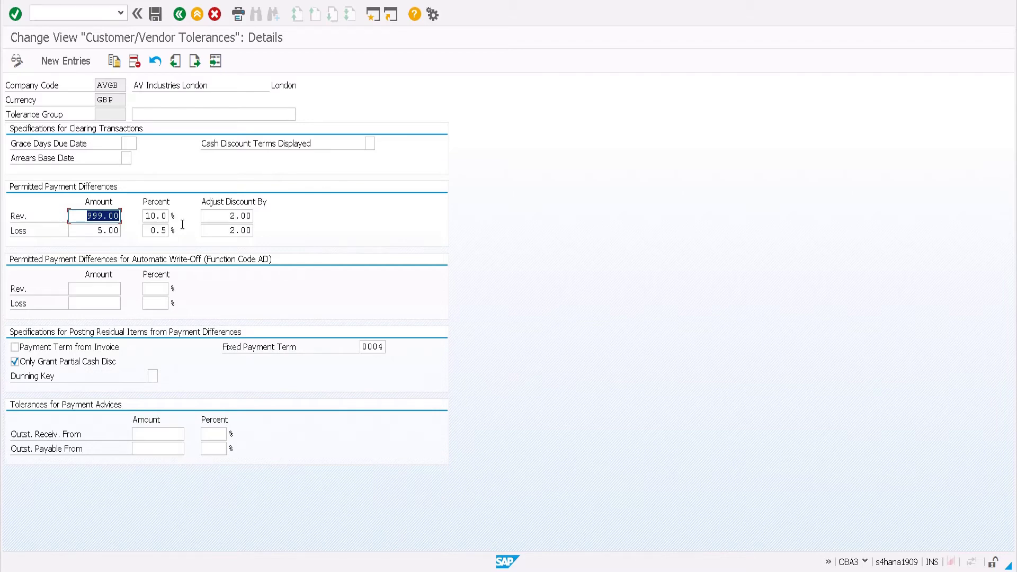
key("F3")
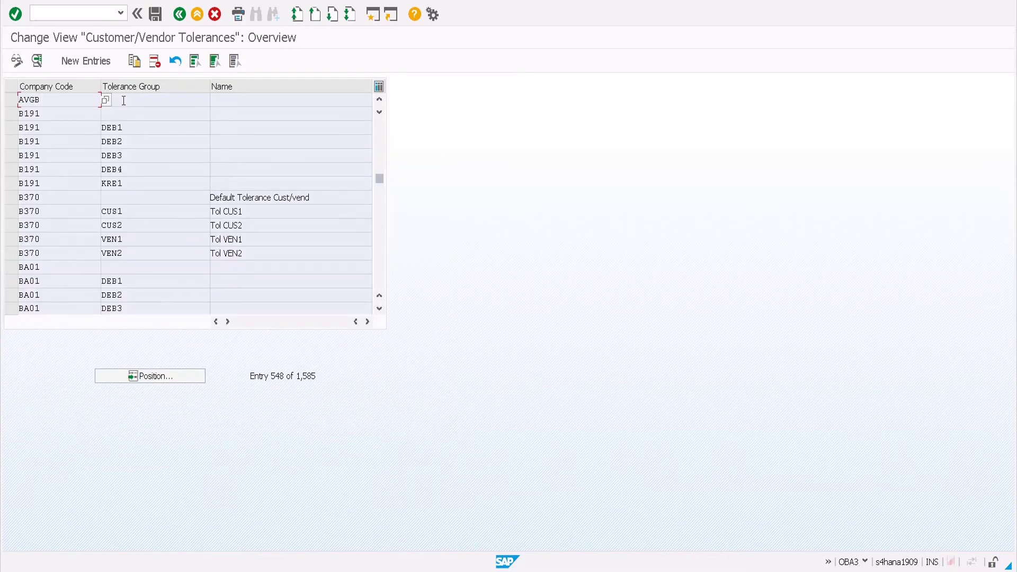
Run transaction OBA4 to open the FI tolerance groups for users.
left_click(120, 14)
left_click(88, 28)
left_click(84, 12)
key("BackSpace")
type("4")
key("Return")
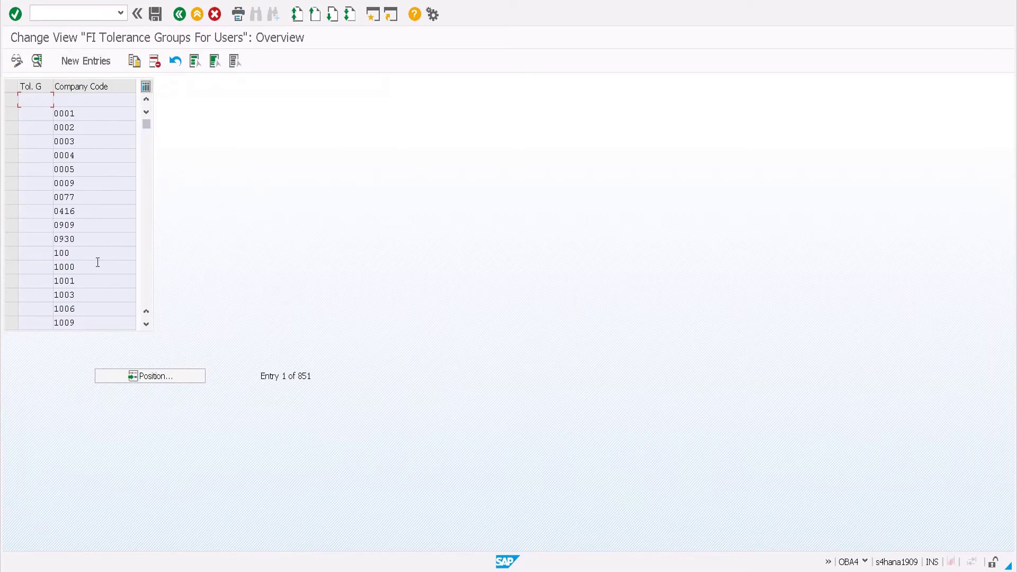
Locate company code AVGB in the user tolerance groups, examine its posting limits and return to the overview.
left_click(151, 376)
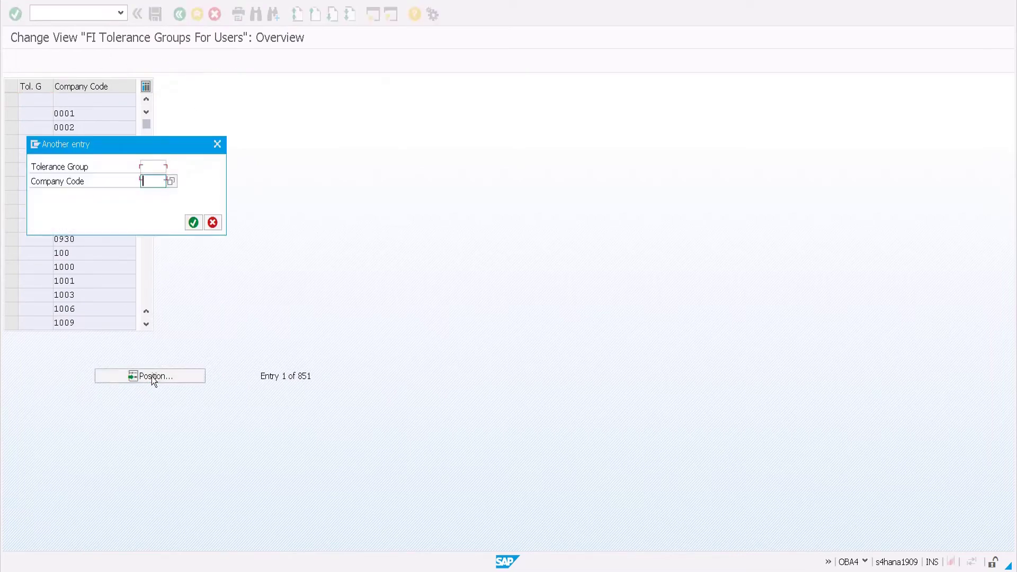
type("avgb")
key("Return")
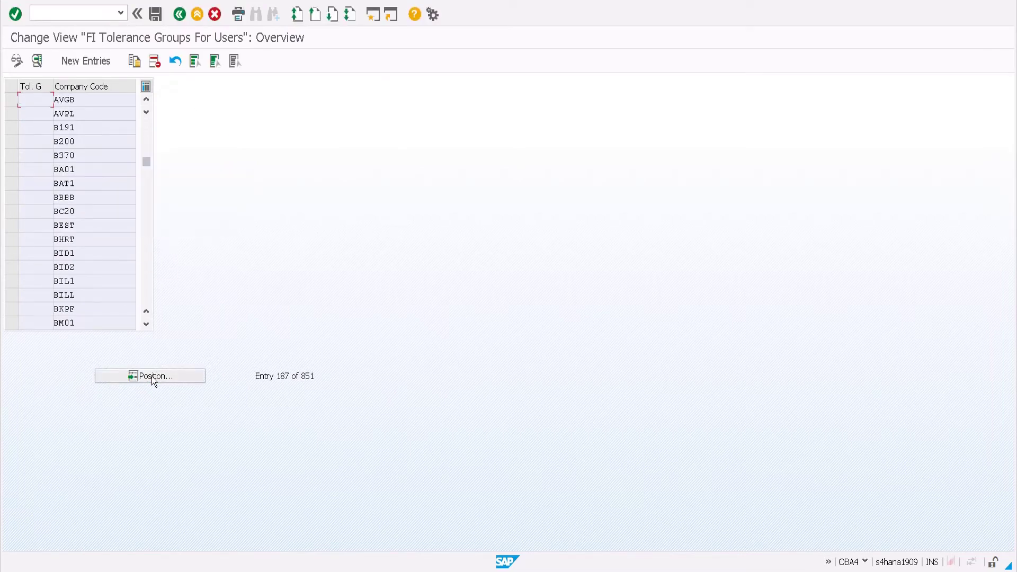
double_click(96, 103)
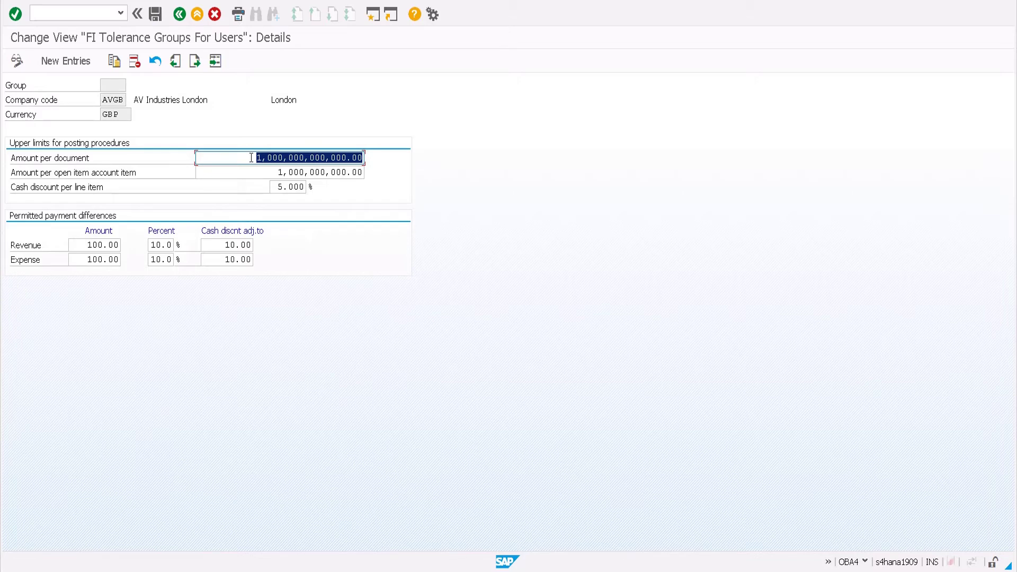
key("F3")
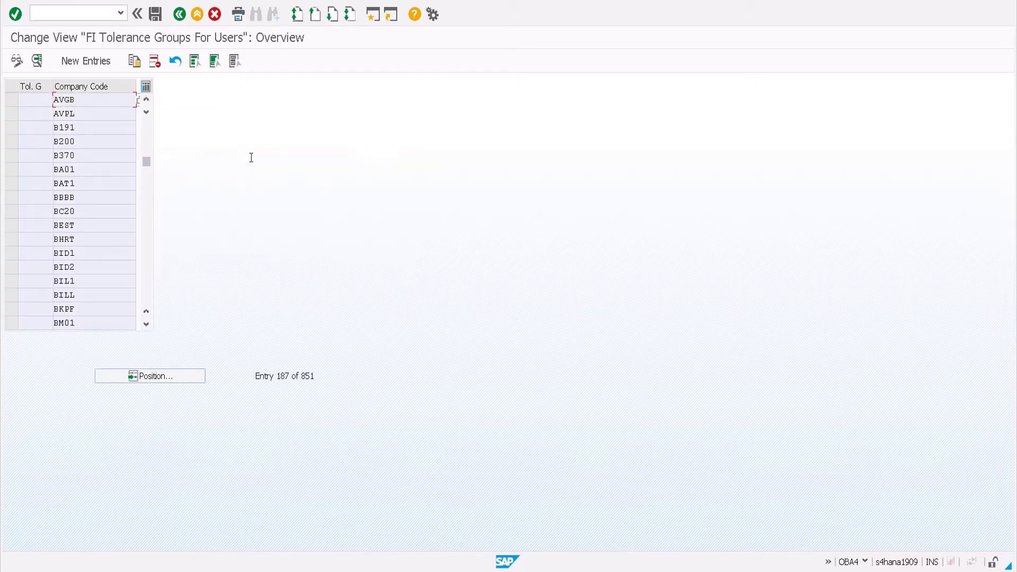
Switch to the Excel configuration list and add item 27, "Tolearance limits for vendor / customer", in row 35.
key("ctrl+super+Left")
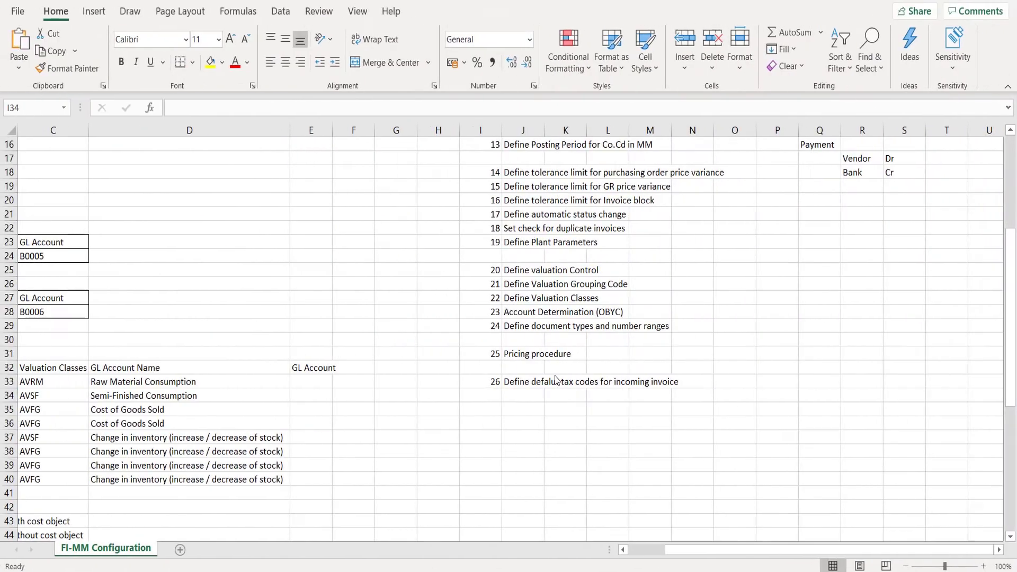
left_click(498, 398)
key("Down")
type("27")
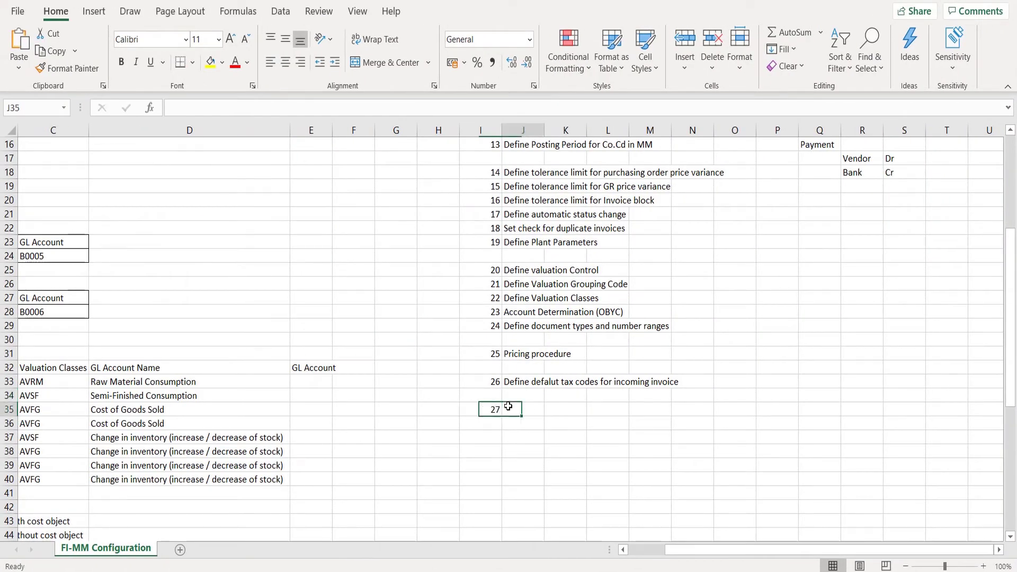
key("Tab")
type("Tol")
type("earanc")
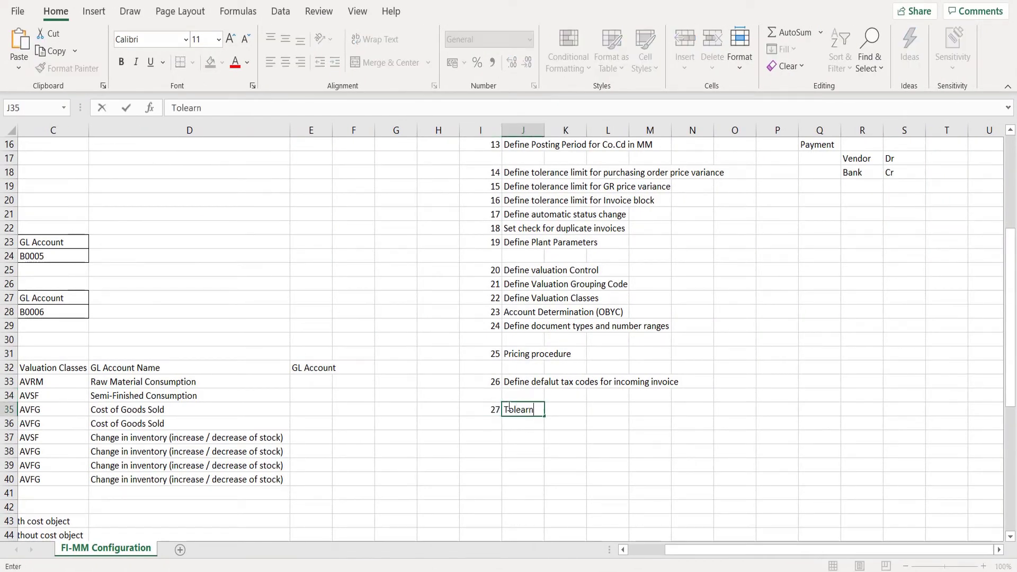
key("BackSpace")
key("BackSpace")
type("rance limits for vendor / customer")
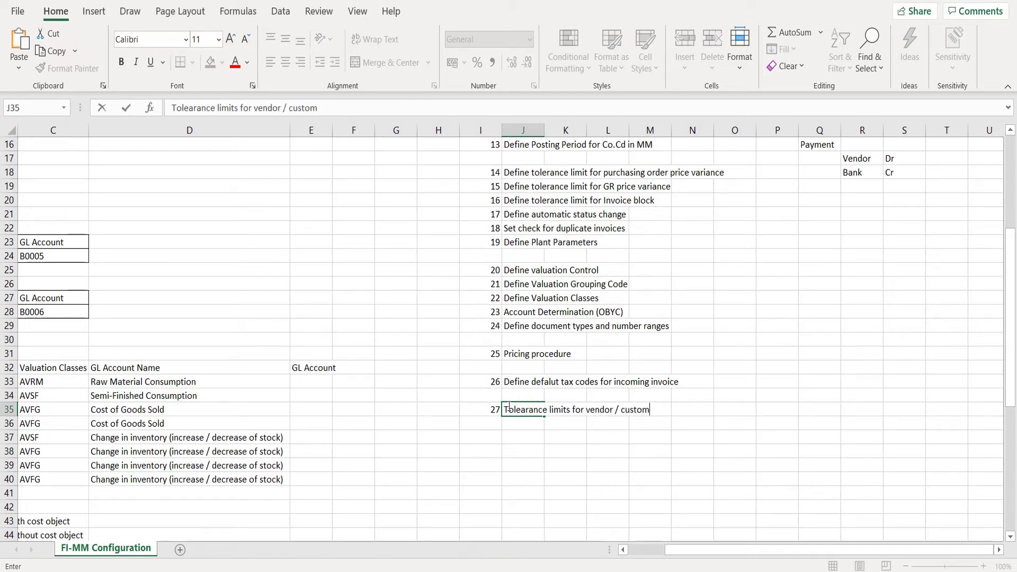
key("Return")
Add item 28, "Tolerance limits for FI postings", to the configuration list in row 36.
type("28")
key("Tab")
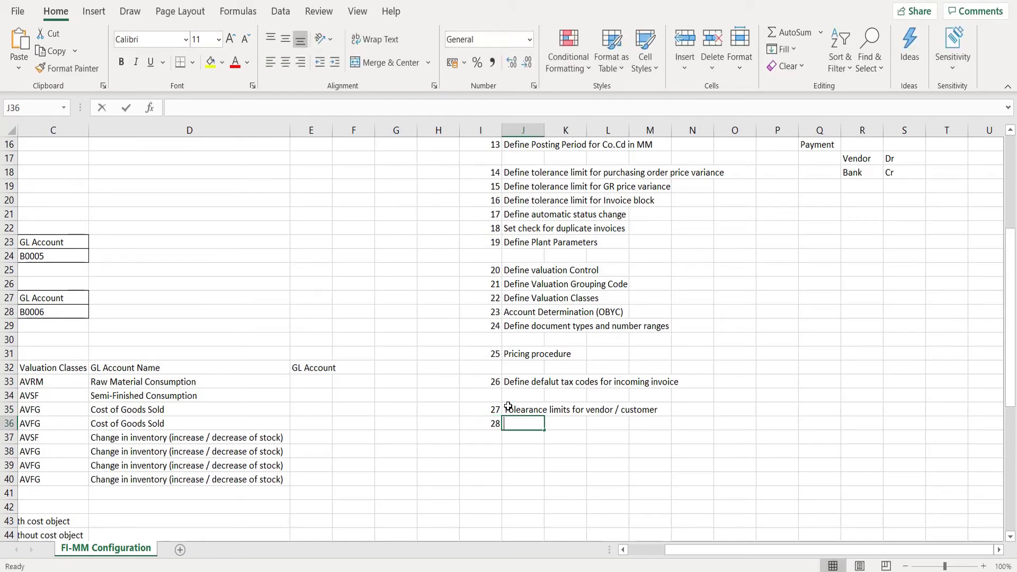
type("Tolerance")
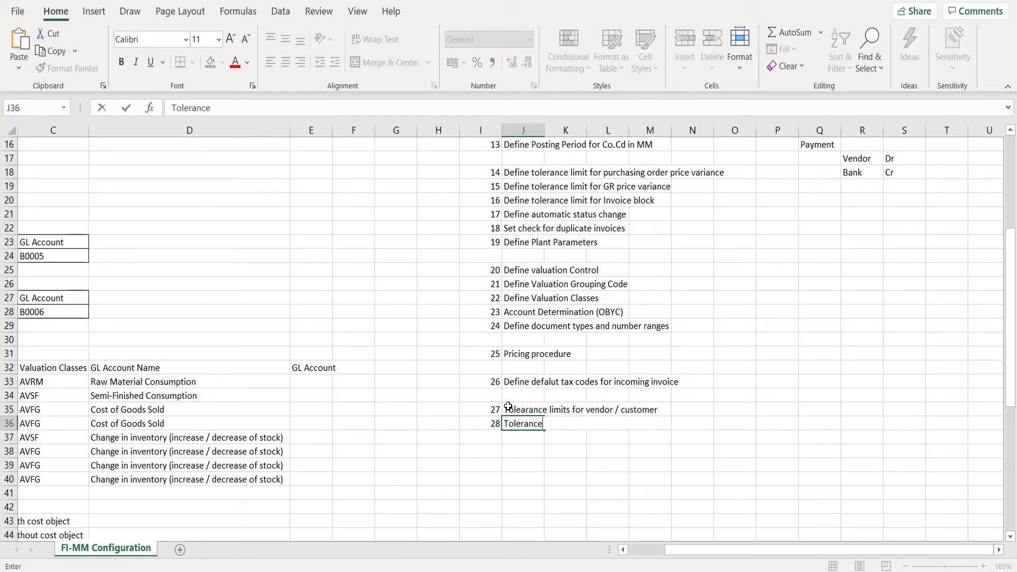
type(" limits for FI postings")
key("Return")
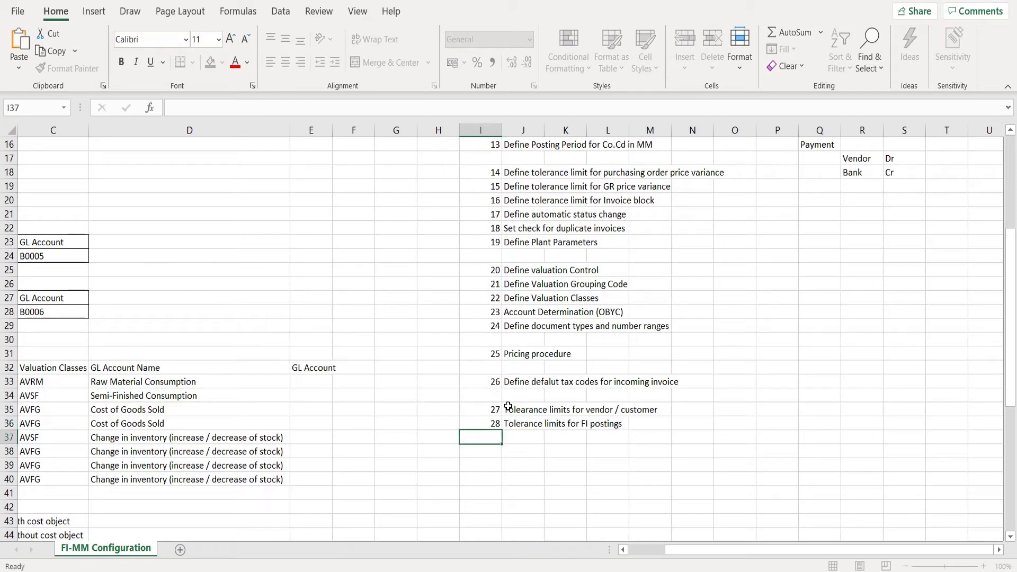
key("Return")
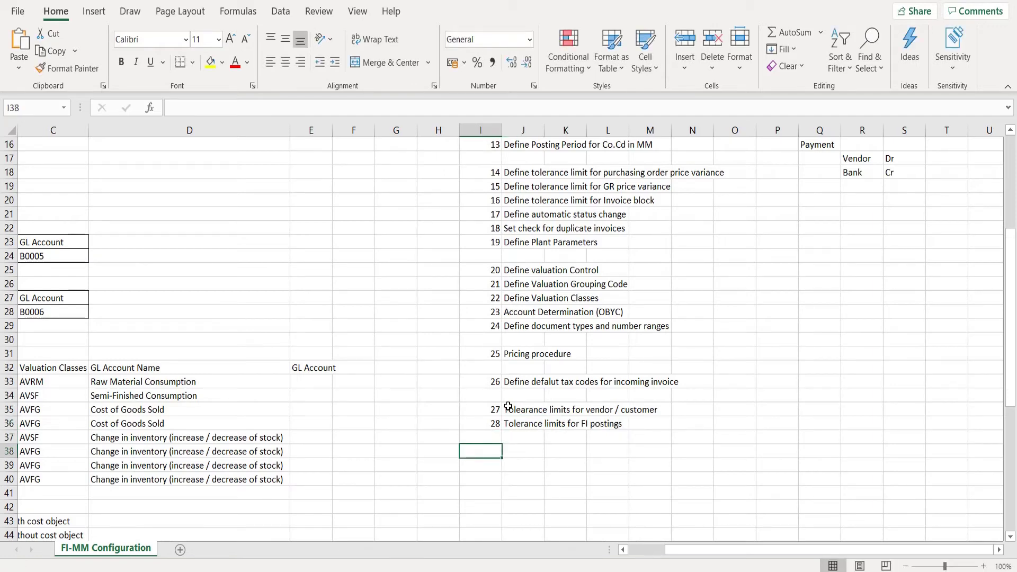
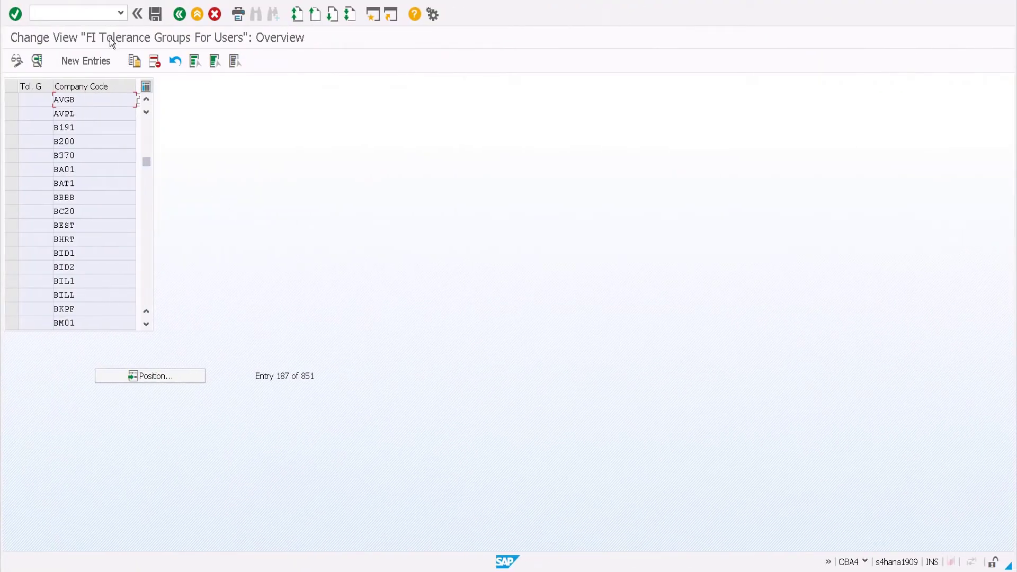
Switch back to SAP and run transaction MM01 to start creating a material.
left_click(87, 18)
type("/nmm01")
key("Return")
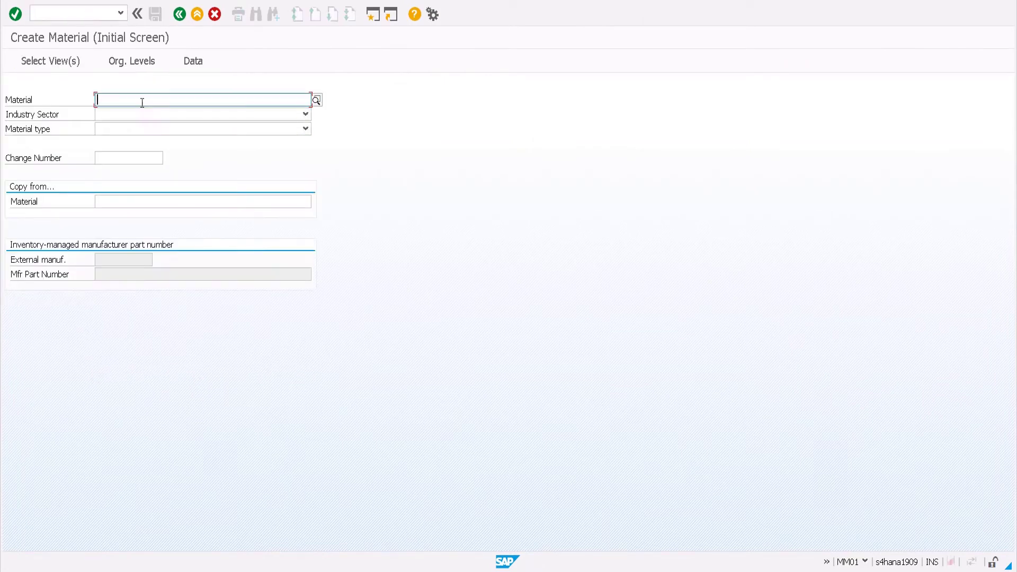
Enter material AVGBRM0001 with industry sector D Manufacturing engineering and material type AVRM AVGB Raw Materials.
type("AVGB")
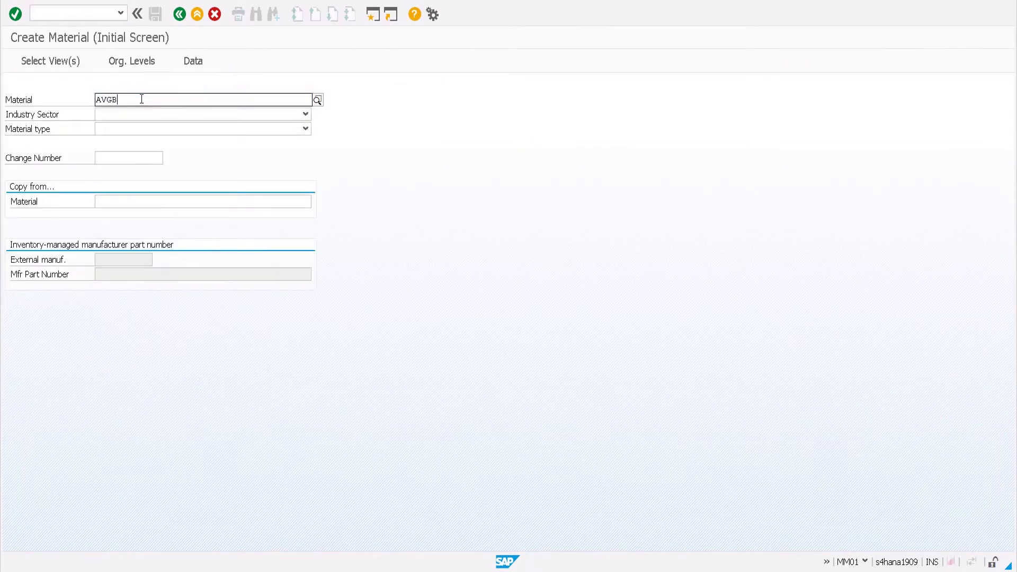
type("RM0001")
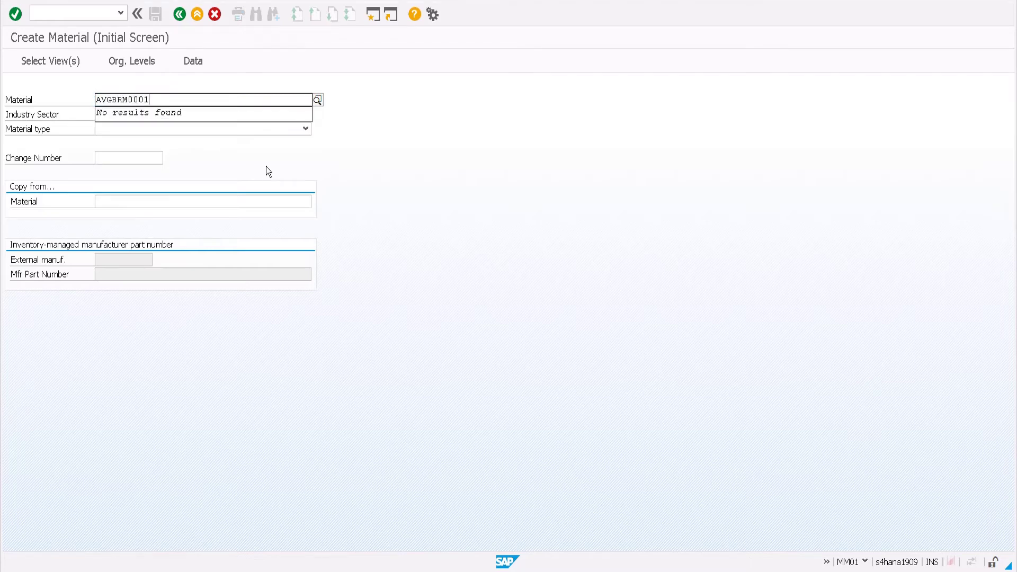
left_click(307, 114)
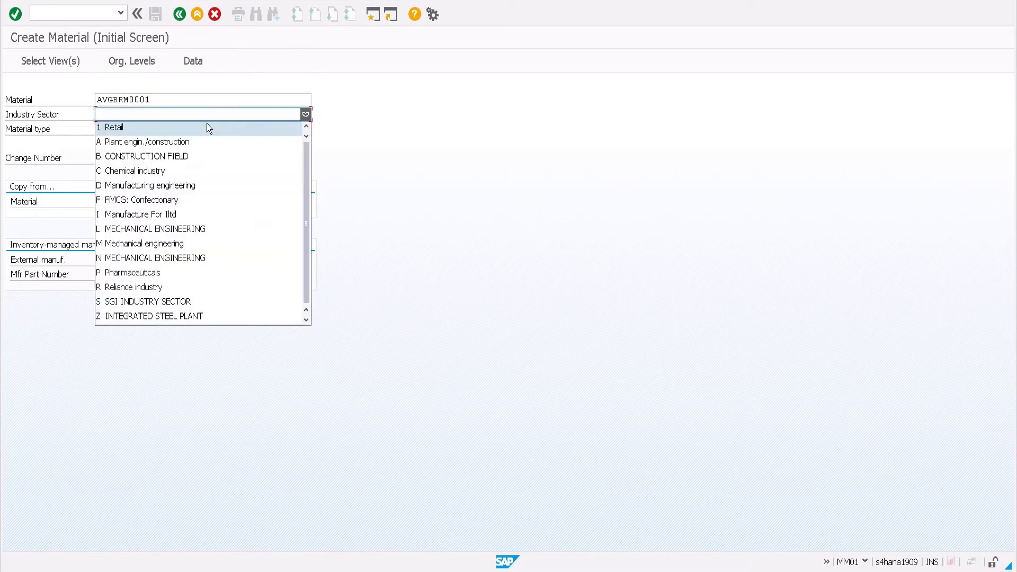
left_click(159, 185)
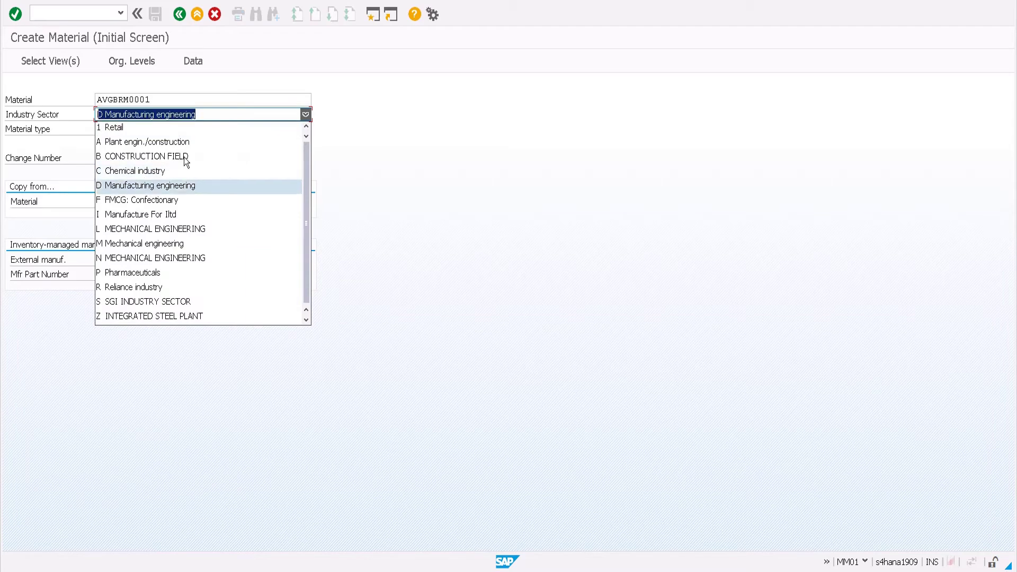
left_click(296, 127)
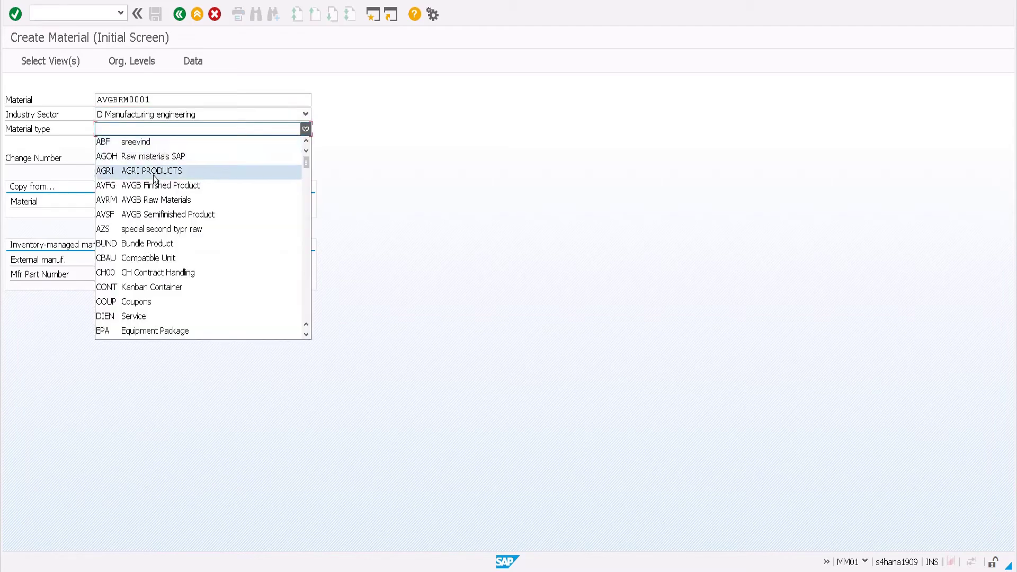
left_click(115, 204)
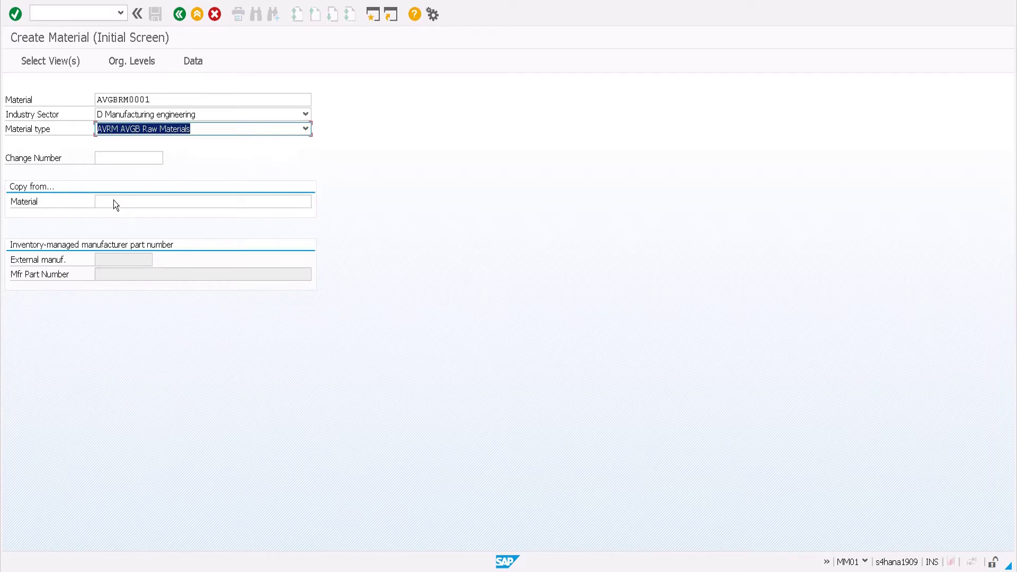
Bring up the material's view selection and add the Basic Data 2, MRP 1 and MRP 2 views.
key("Return")
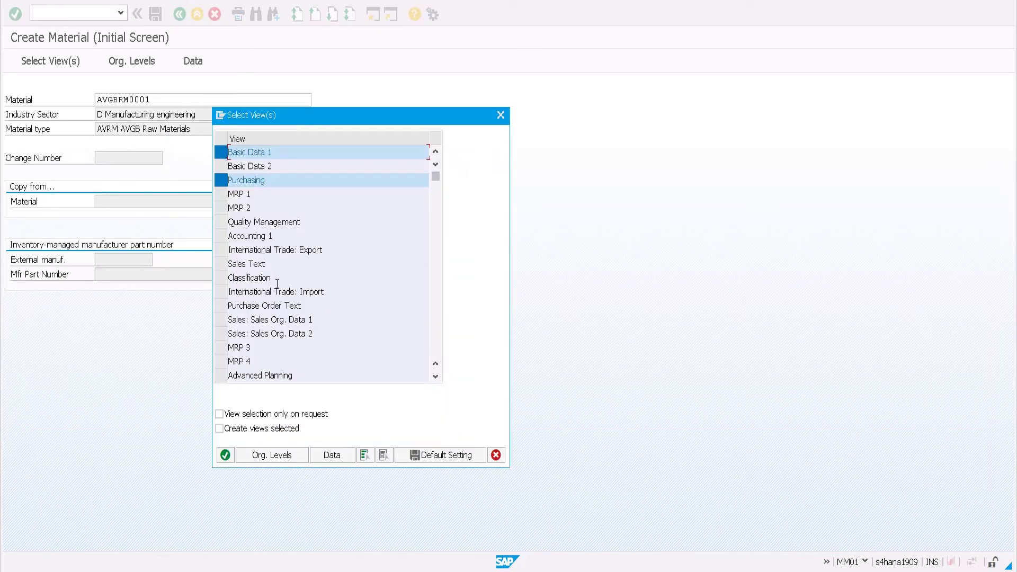
left_click(221, 166)
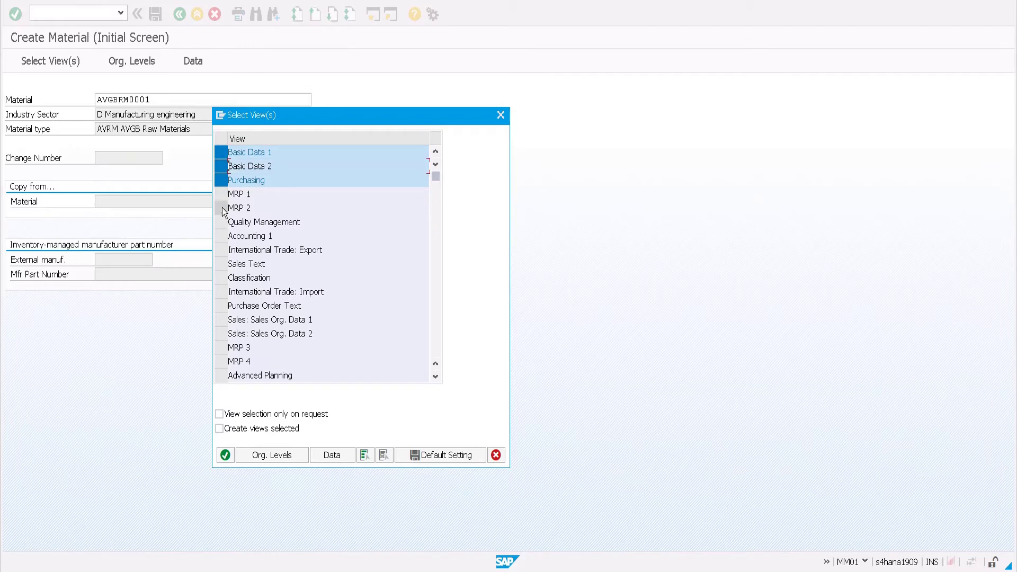
left_click(221, 194)
left_click(220, 208)
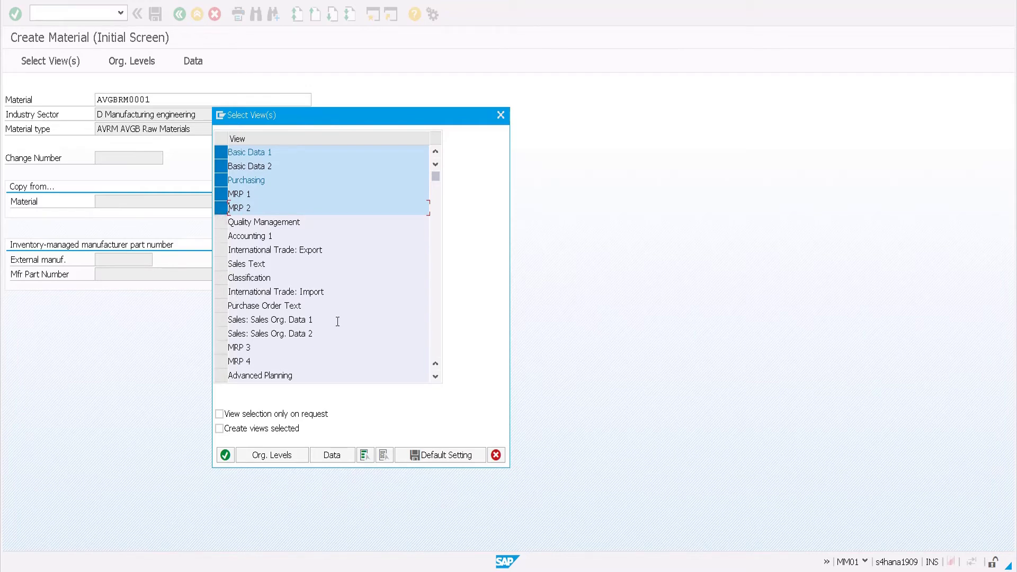
Check the rest of the view list, deselect MRP 1 and MRP 2, and accept the view selection.
scroll(336, 320, "down", 3)
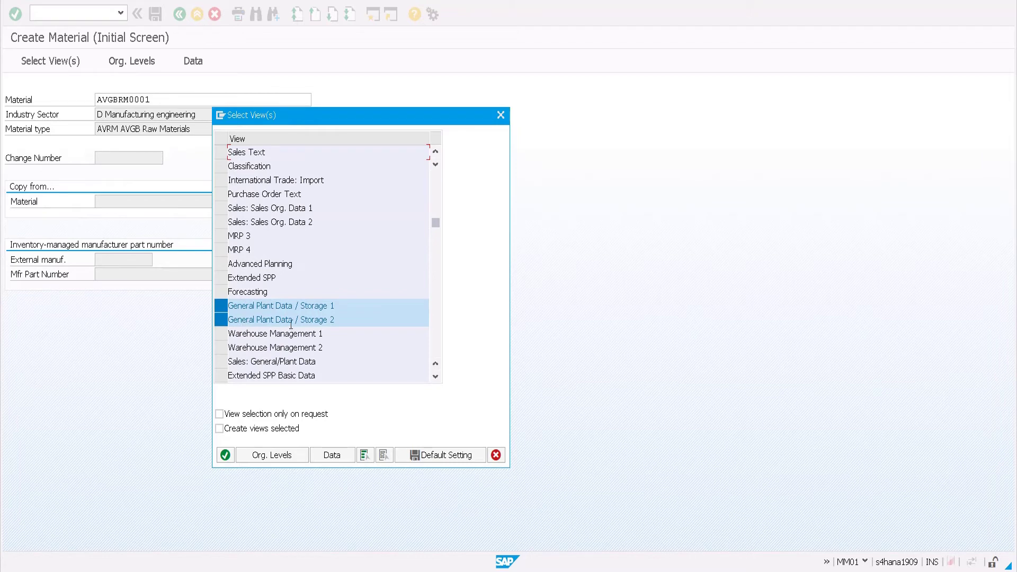
scroll(249, 269, "down", 2)
scroll(249, 268, "down", 1)
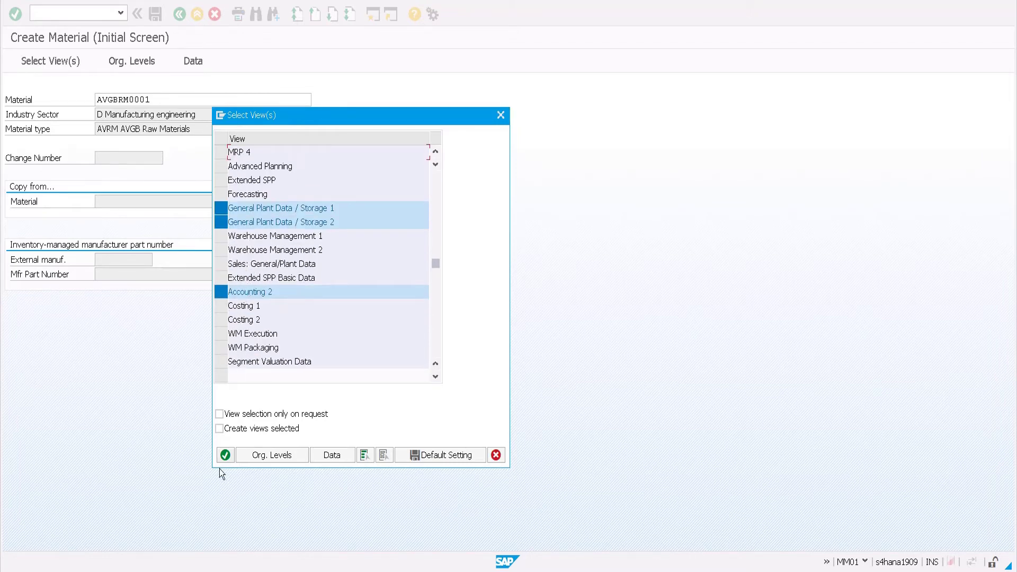
scroll(312, 247, "up", 5)
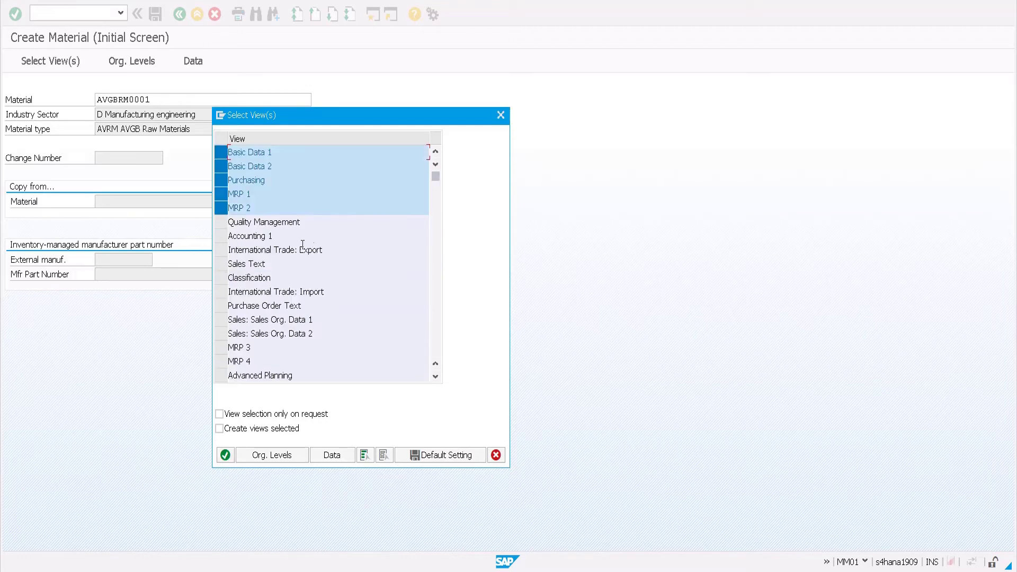
left_click(221, 194)
left_click(223, 208)
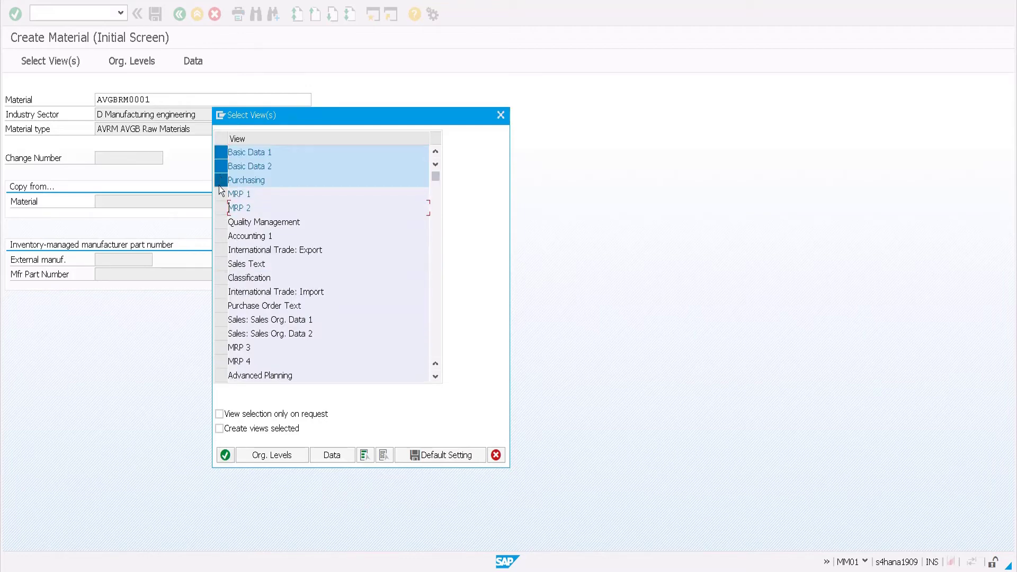
left_click(231, 456)
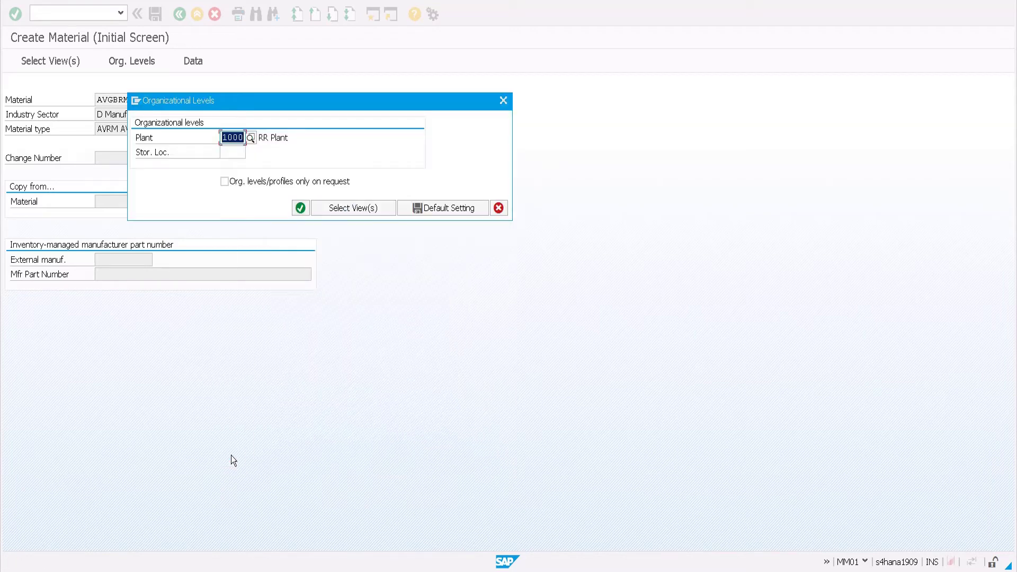
type("AVG1")
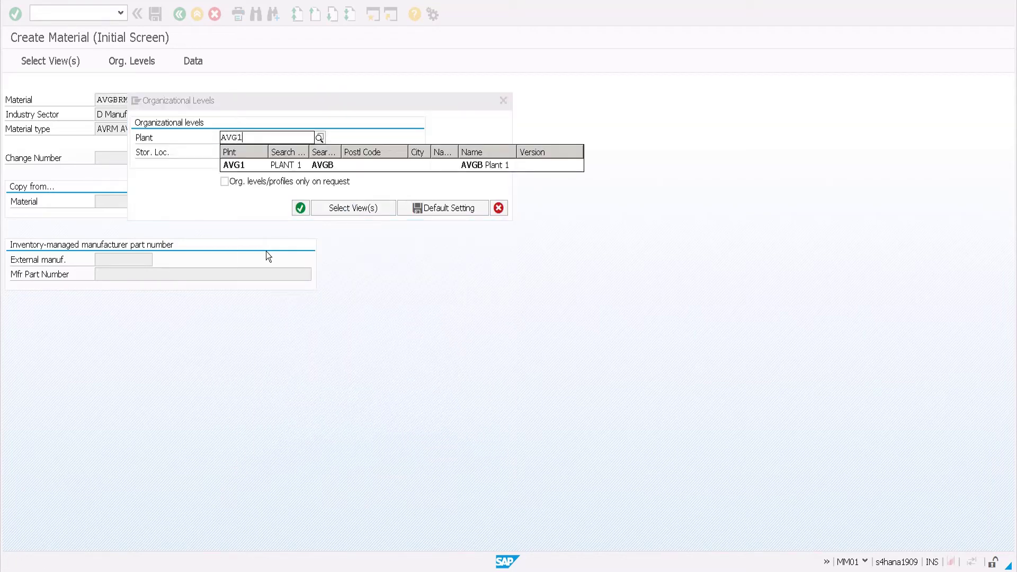
key("Return")
key("Tab")
key("shift+Tab")
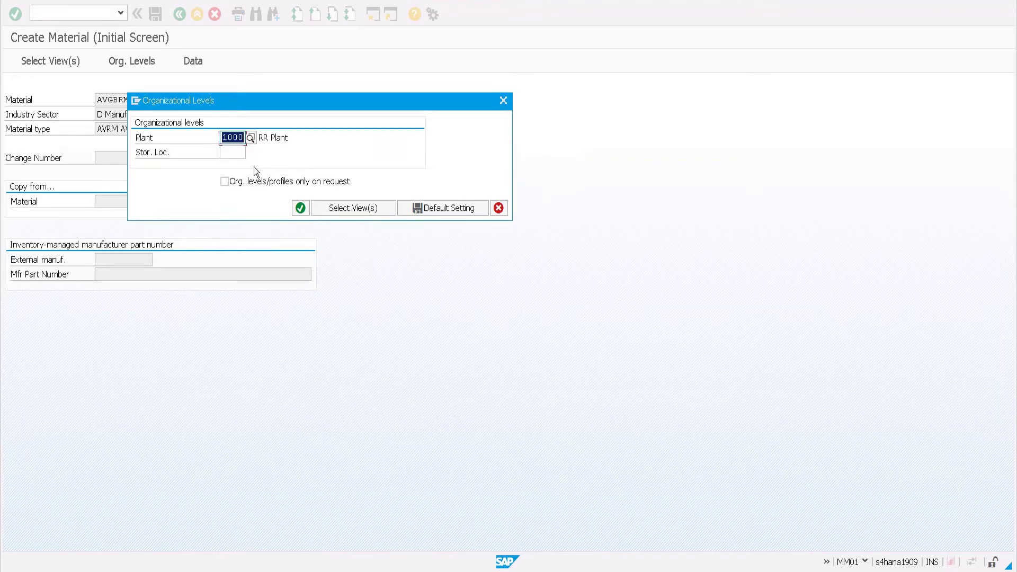
Set the organizational levels to plant avg1 and storage location avs1 and continue to the material data.
type("avg1")
key("Return")
type("avs1")
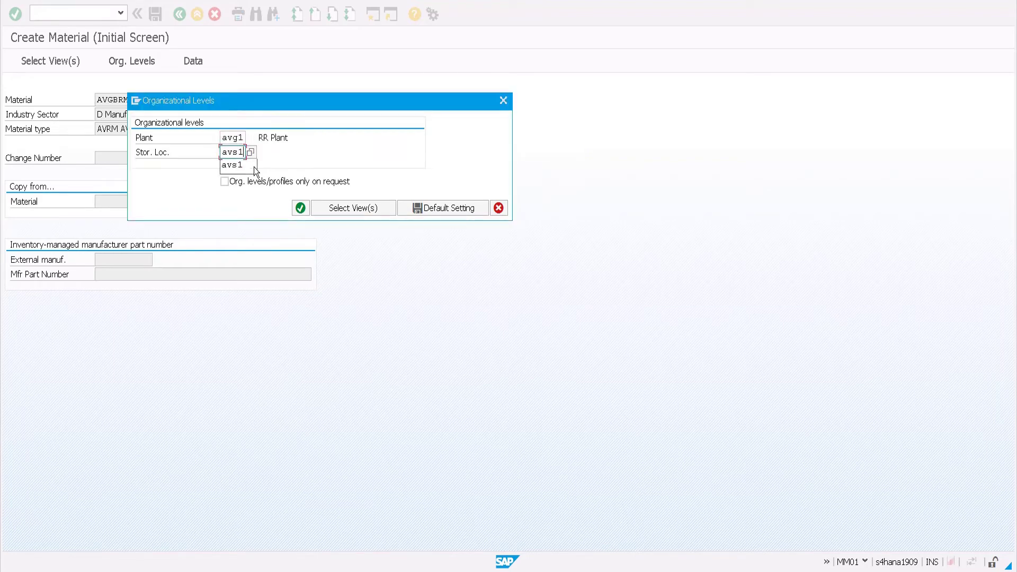
key("Return")
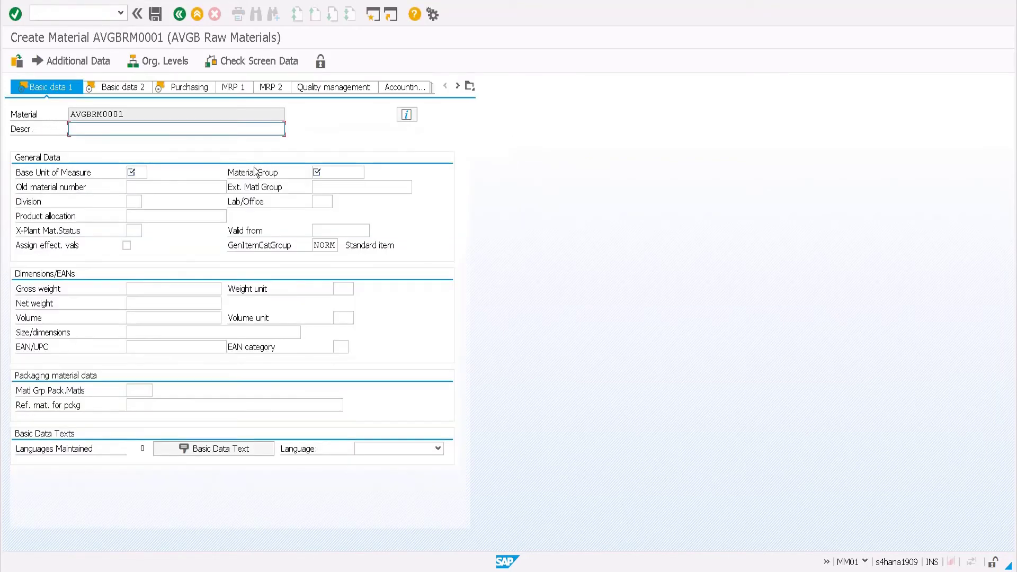
Fill in Basic data 1 with description "AVGB Raw material 0001", base unit EA and material group AVGBMG1, and continue to Basic data 2.
type("AVGB Raw material 0001")
key("Tab")
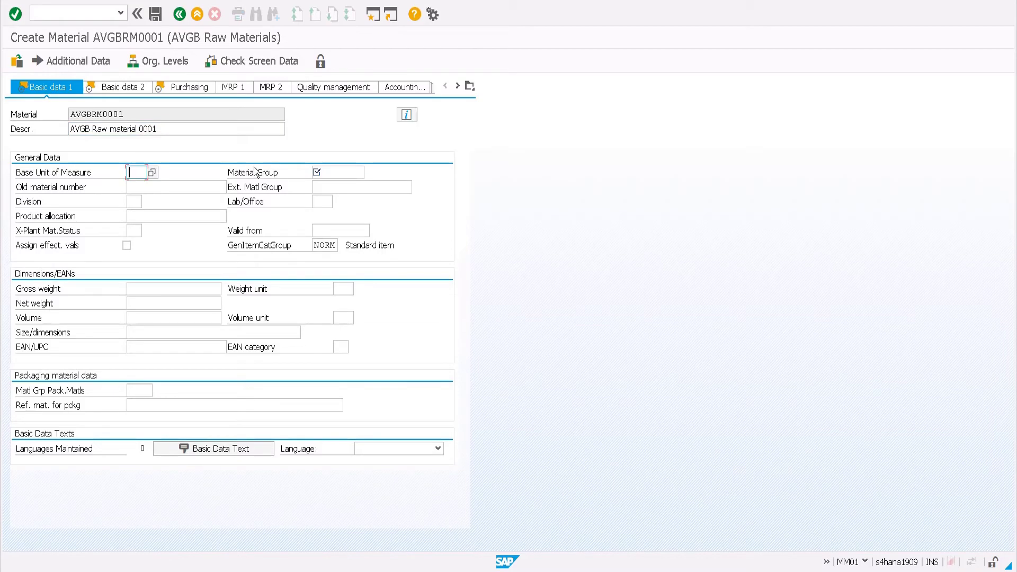
type("EA")
key("Tab")
key("F4")
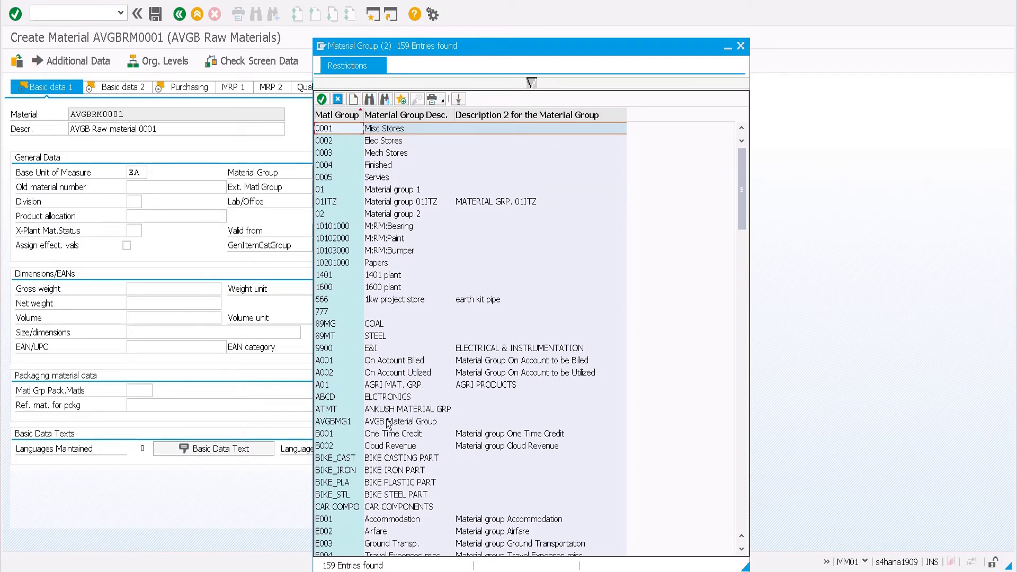
double_click(403, 422)
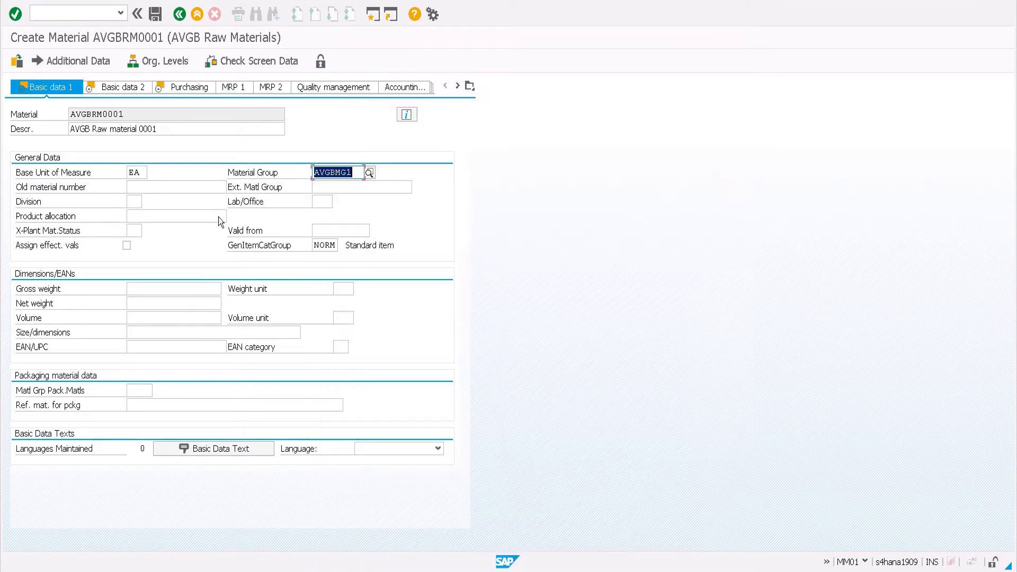
key("Return")
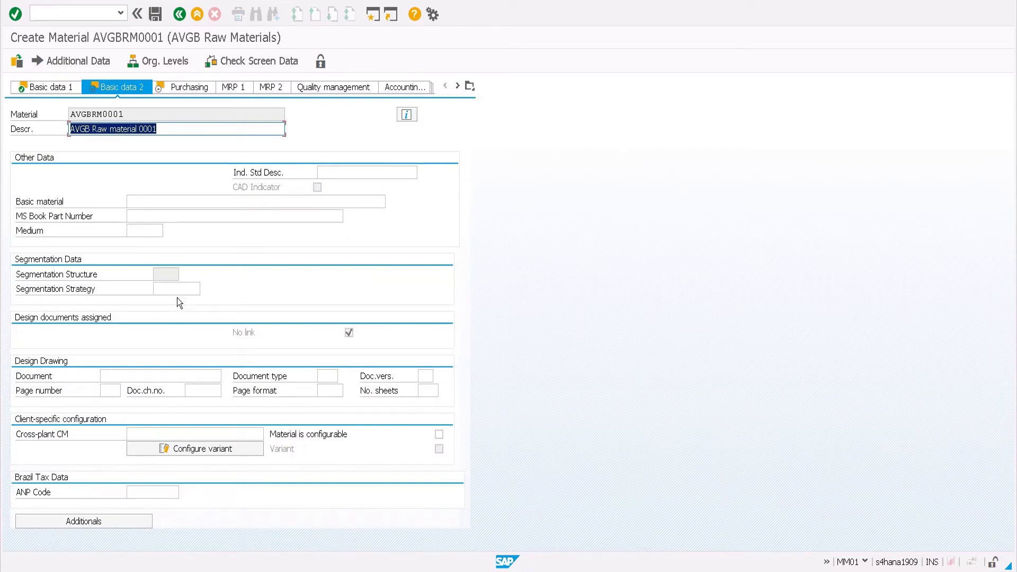
Continue to the Purchasing data and search the purchasing group value list for codes matching *av.
key("Return")
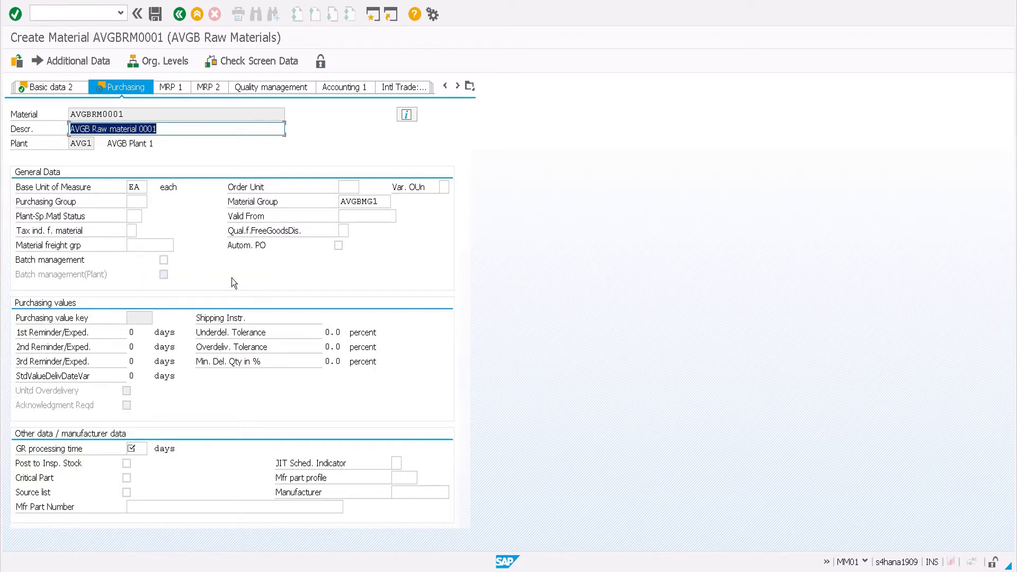
left_click(141, 200)
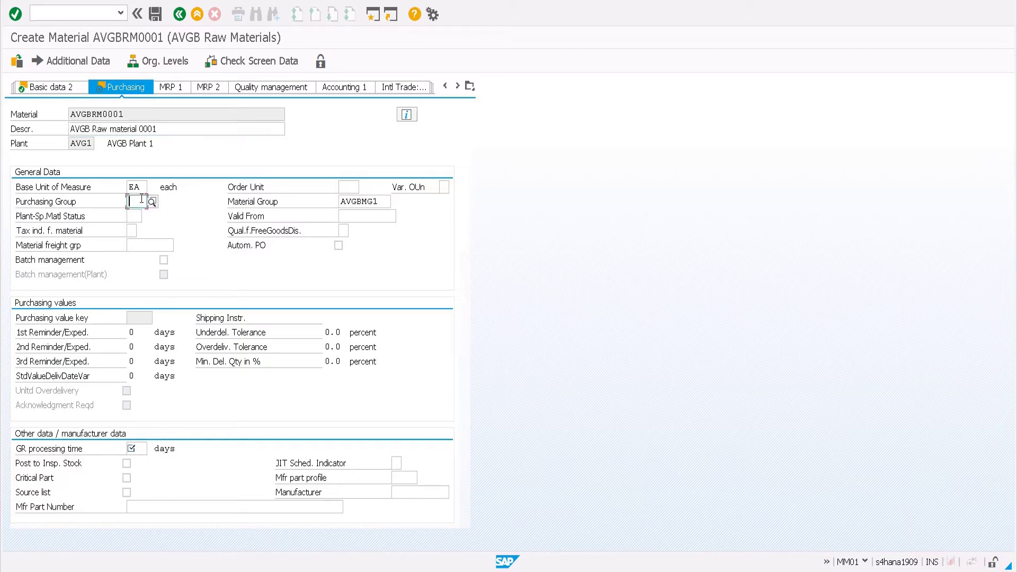
left_click(152, 202)
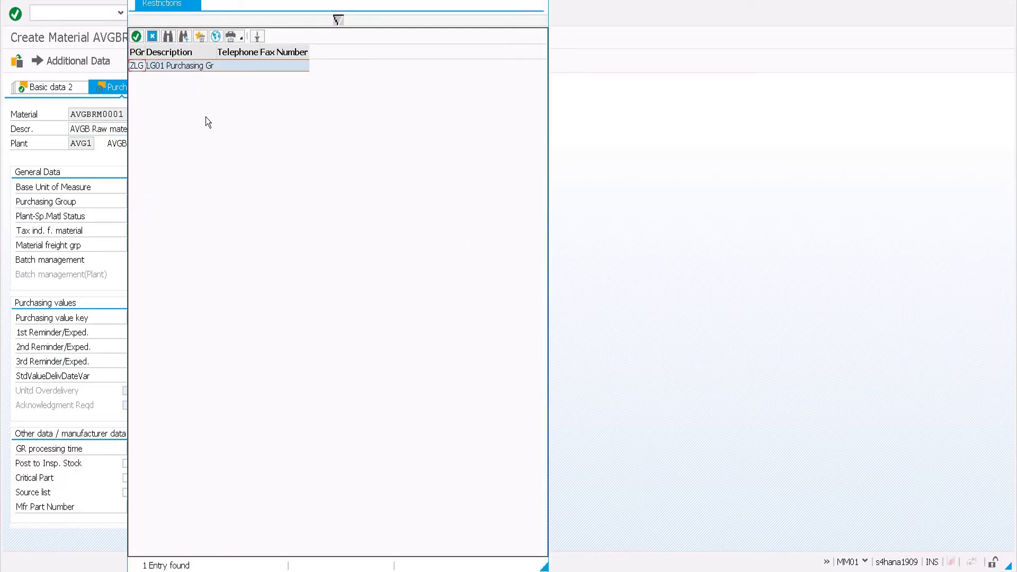
left_click(338, 19)
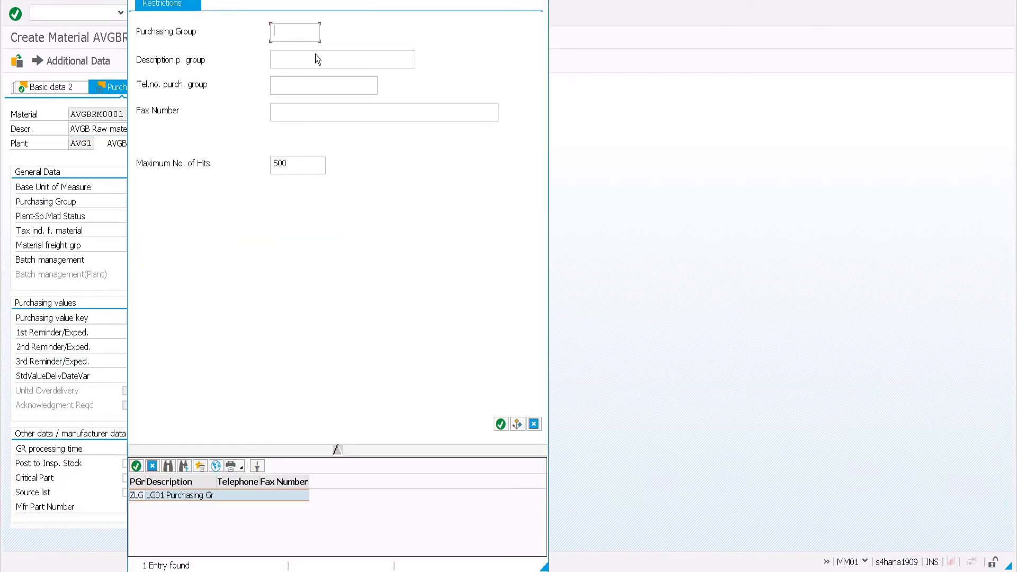
type("ZAV")
key("Return")
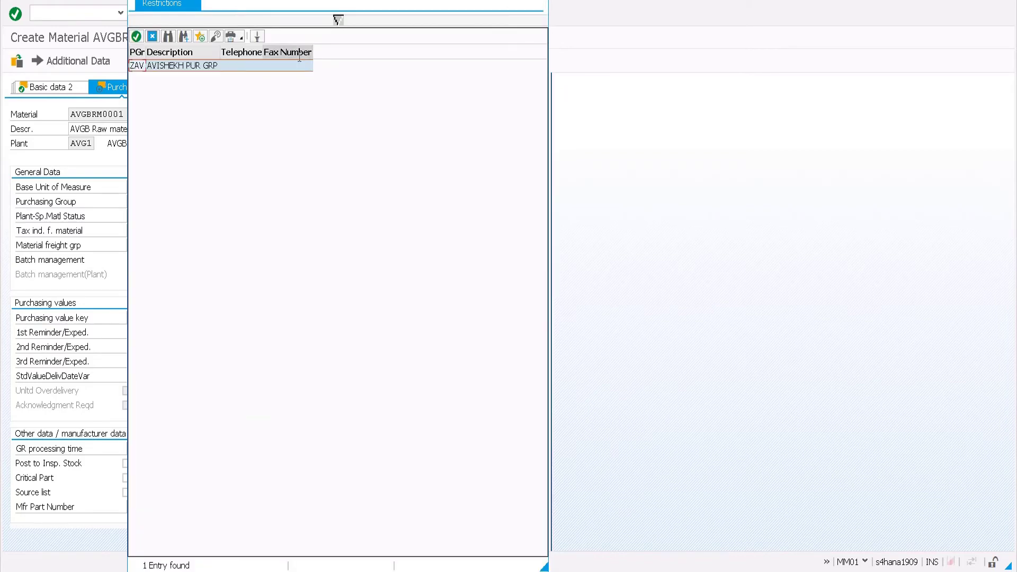
left_click(335, 21)
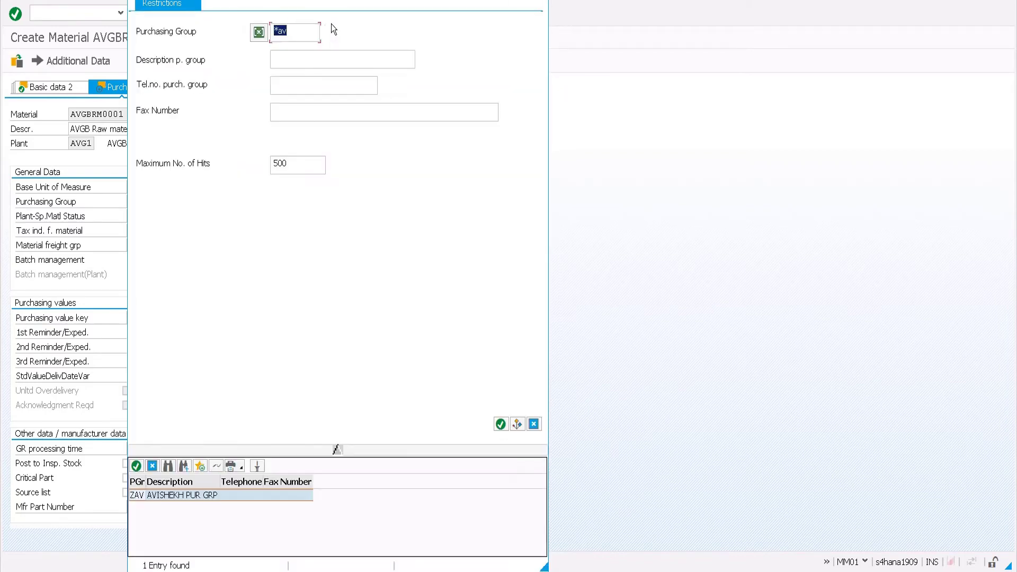
left_click(298, 32)
key("Return")
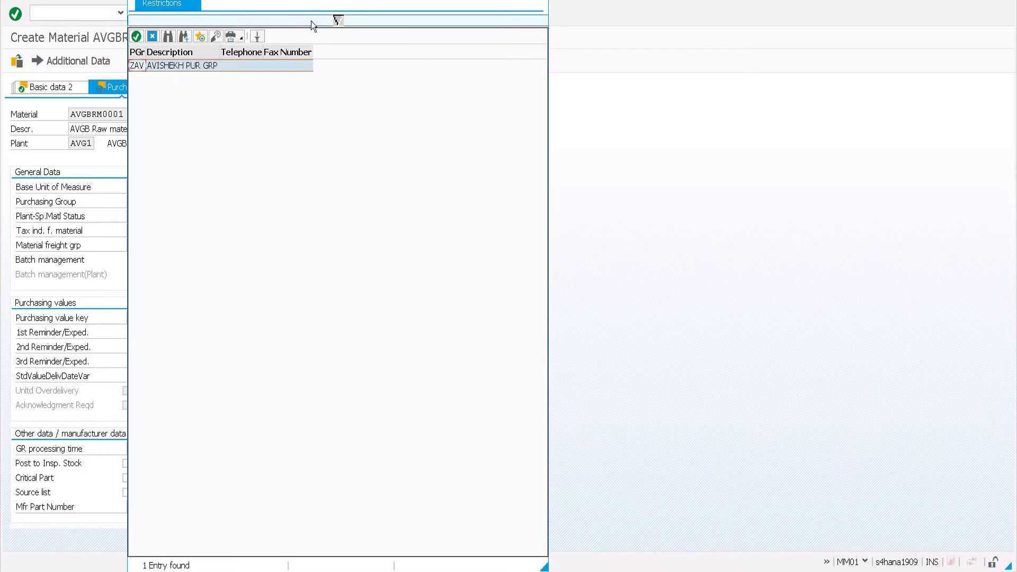
key("Escape")
Set the purchasing group to av1 and the GR processing time to 1 day, and accept the Purchasing data.
type("1")
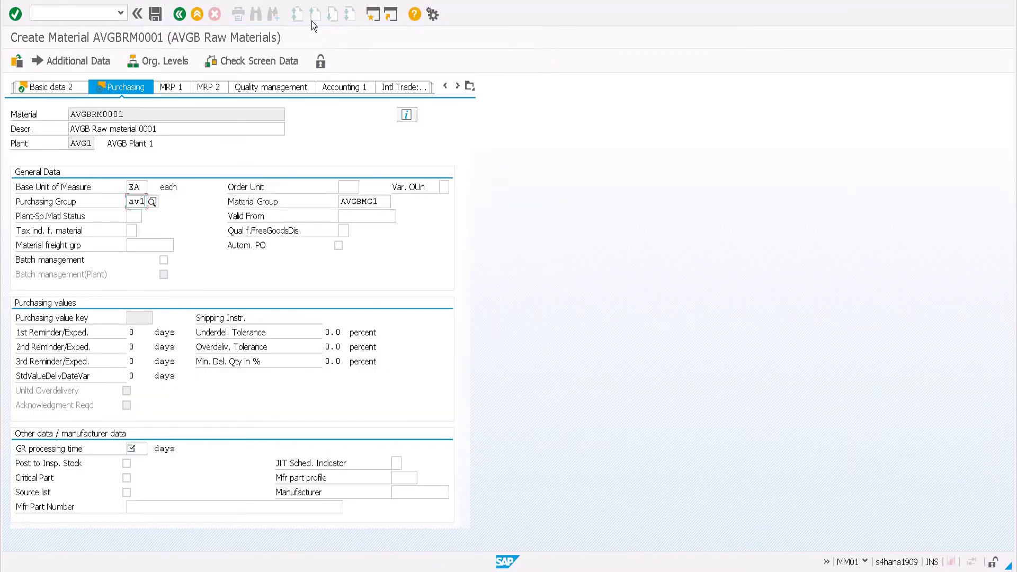
key("Return")
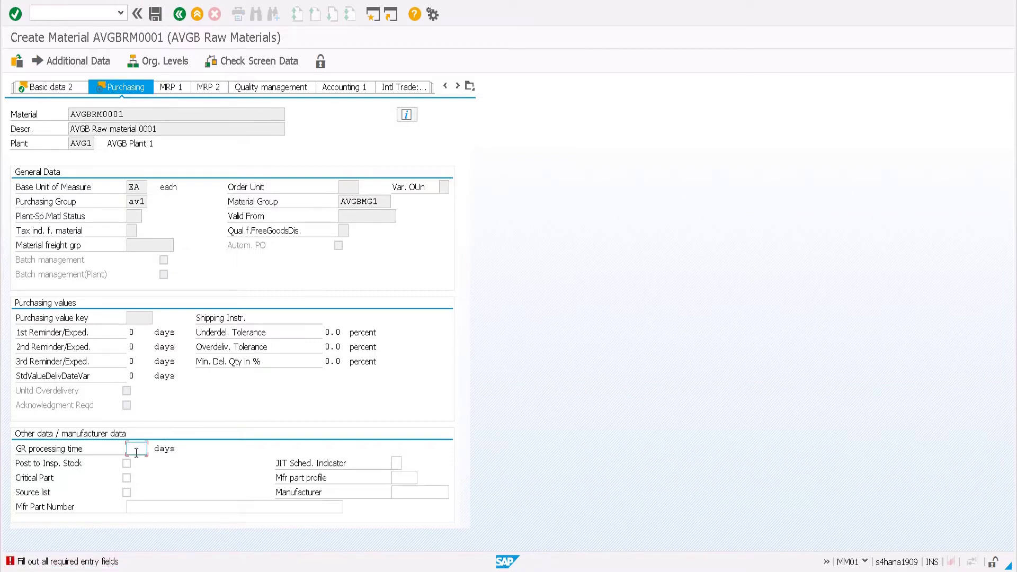
type("1")
key("Return")
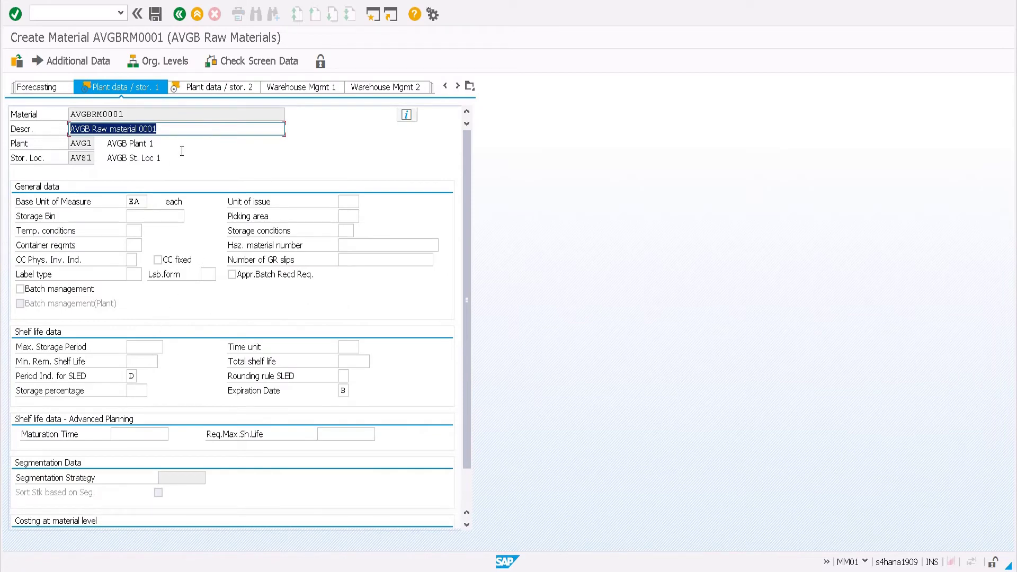
Continue through the plant storage, accounting and Costing 1 data without entries and try to save the material.
key("Return")
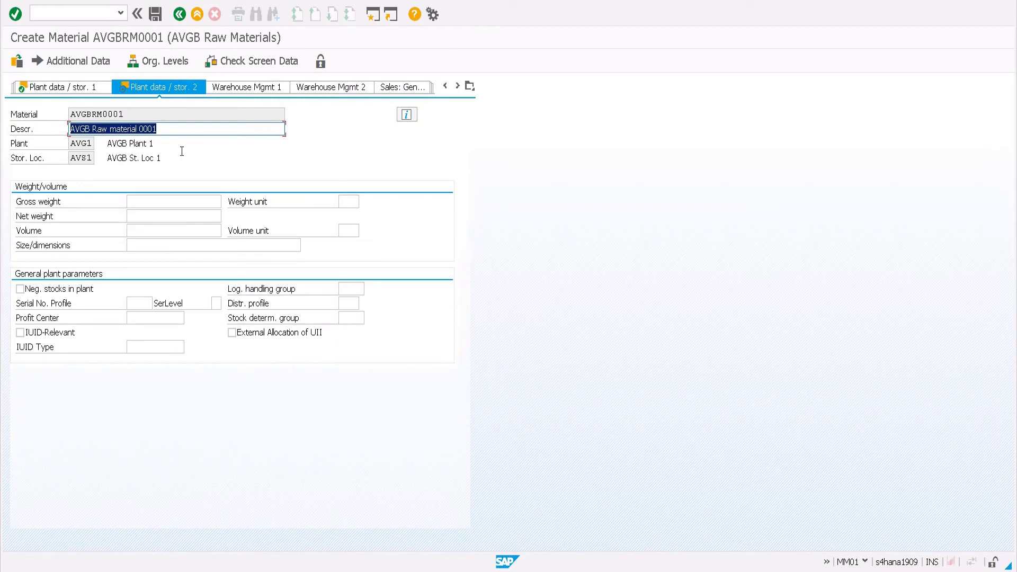
key("Return")
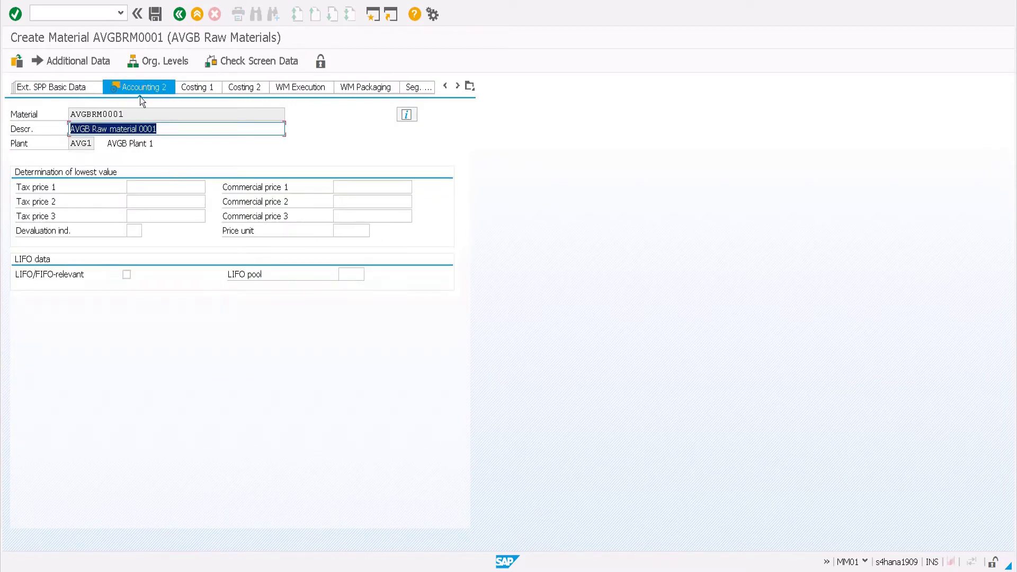
left_click(202, 90)
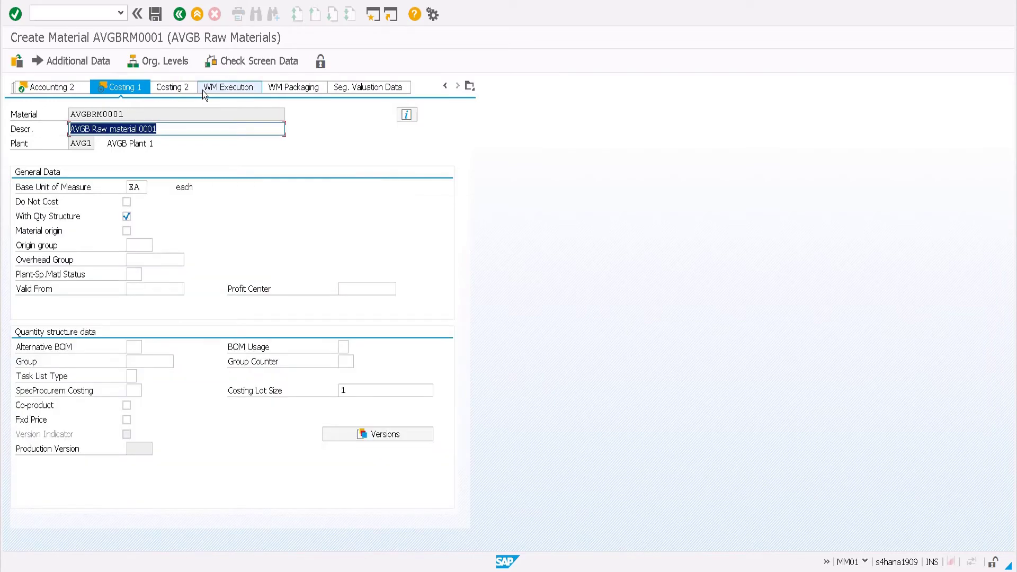
key("Return")
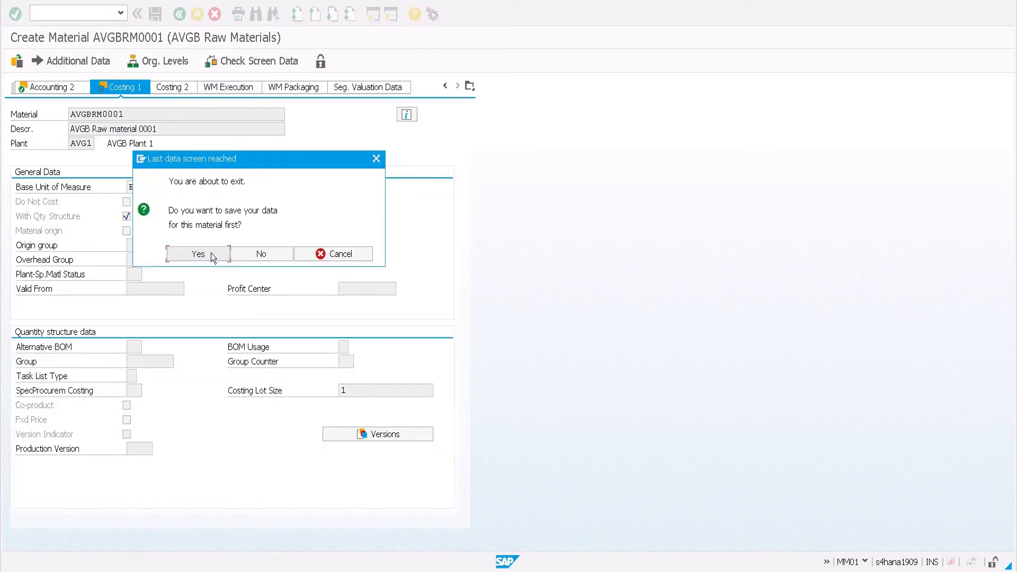
left_click(211, 253)
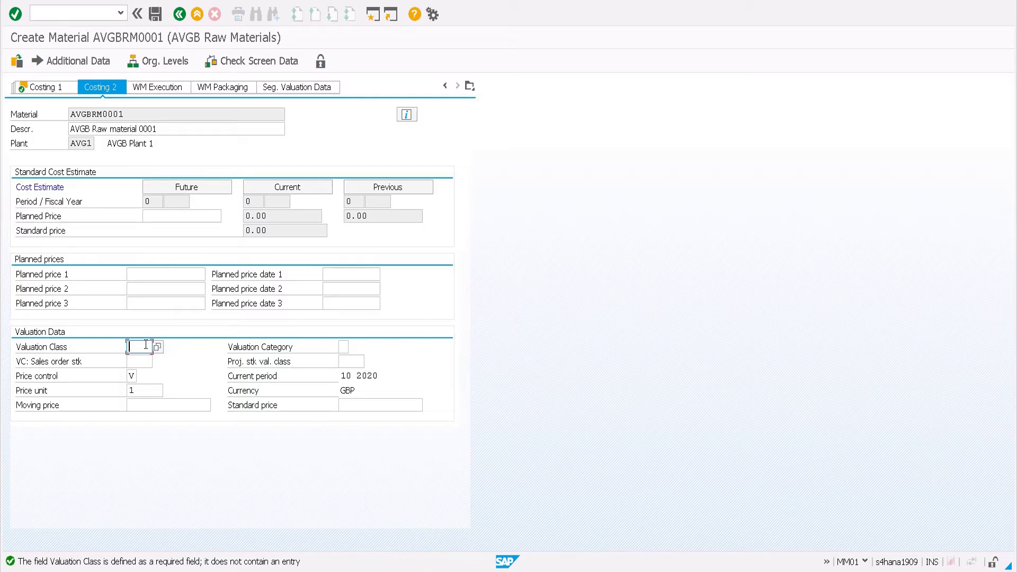
Choose valuation class AVRM in Costing 2 and review the available price control indicators.
key("F4")
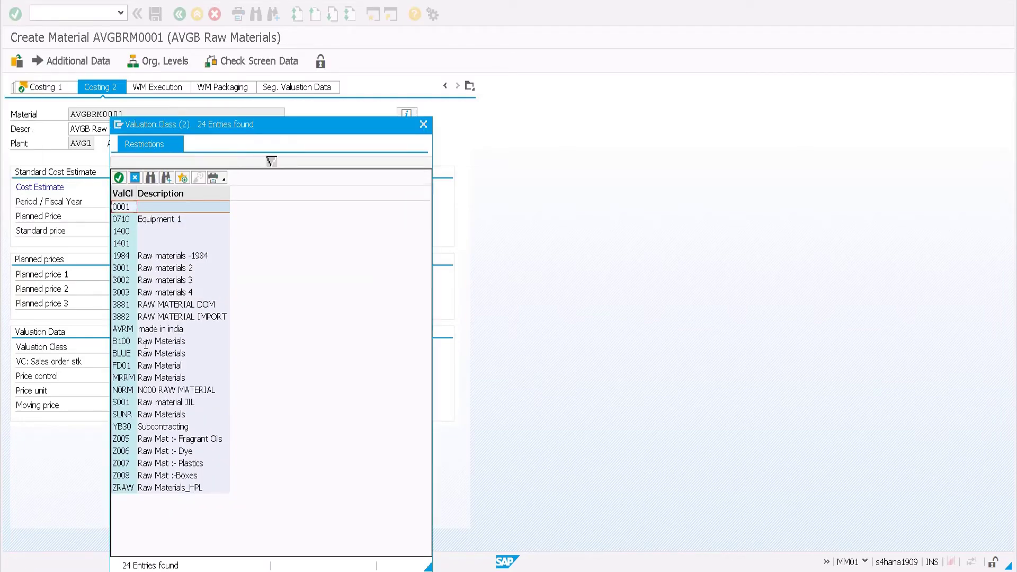
left_click(124, 329)
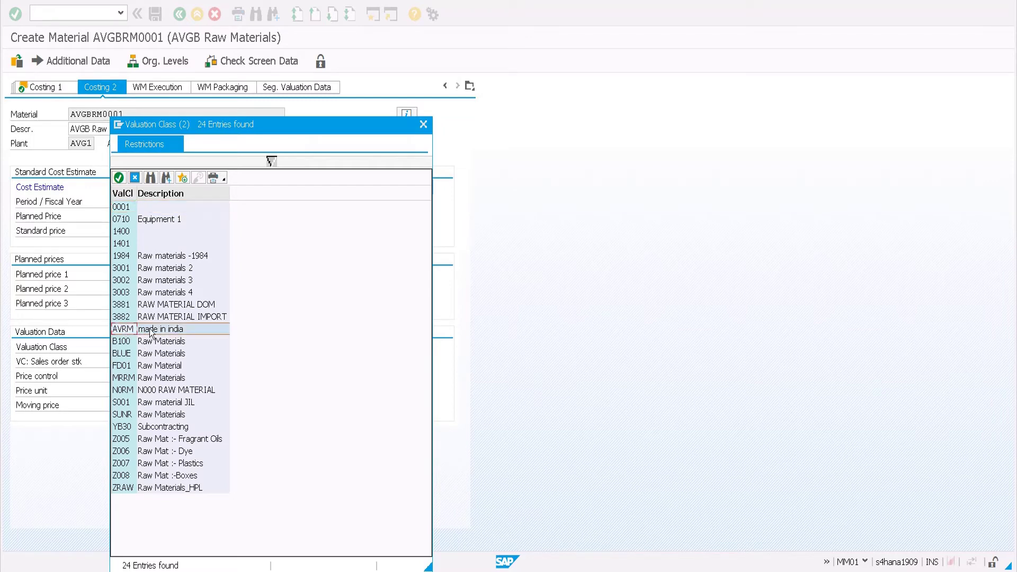
double_click(126, 332)
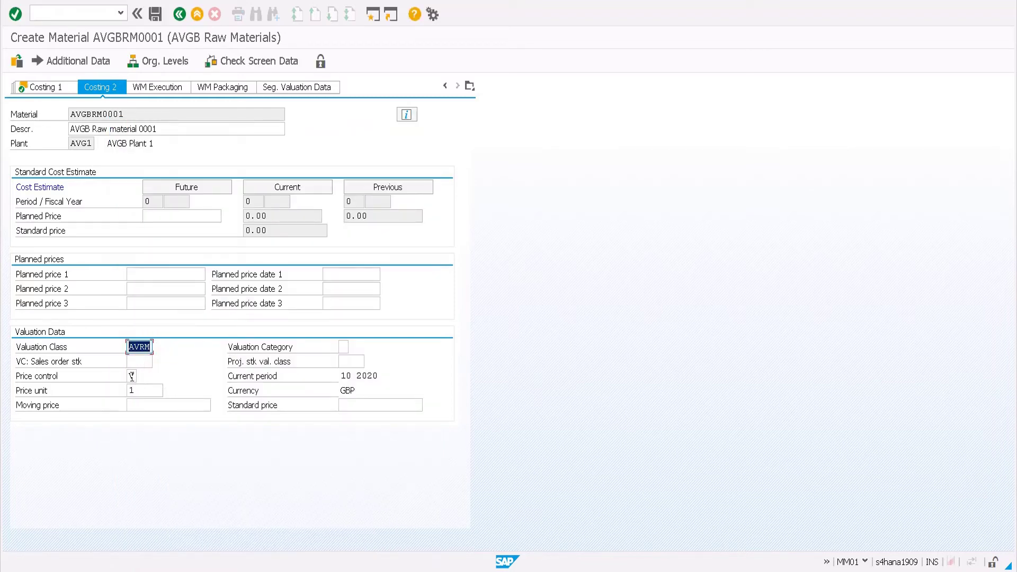
left_click(131, 376)
key("F4")
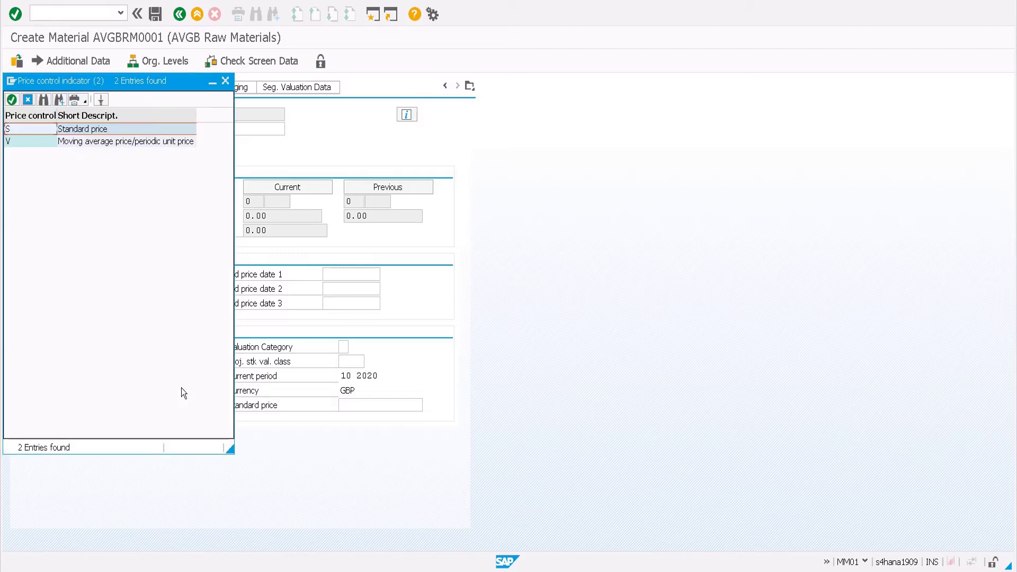
left_click_drag(397, 87, 397, 87)
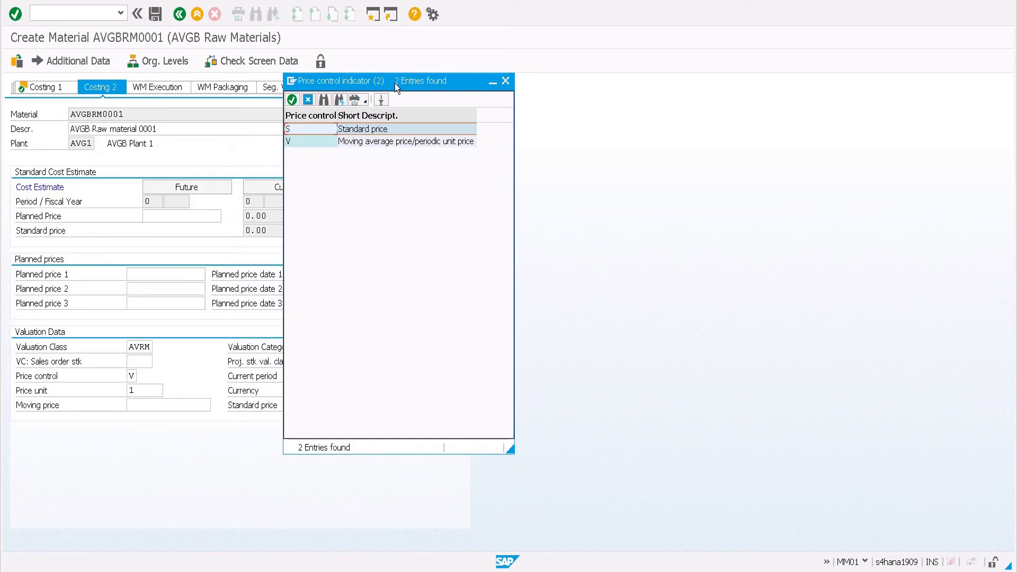
key("Escape")
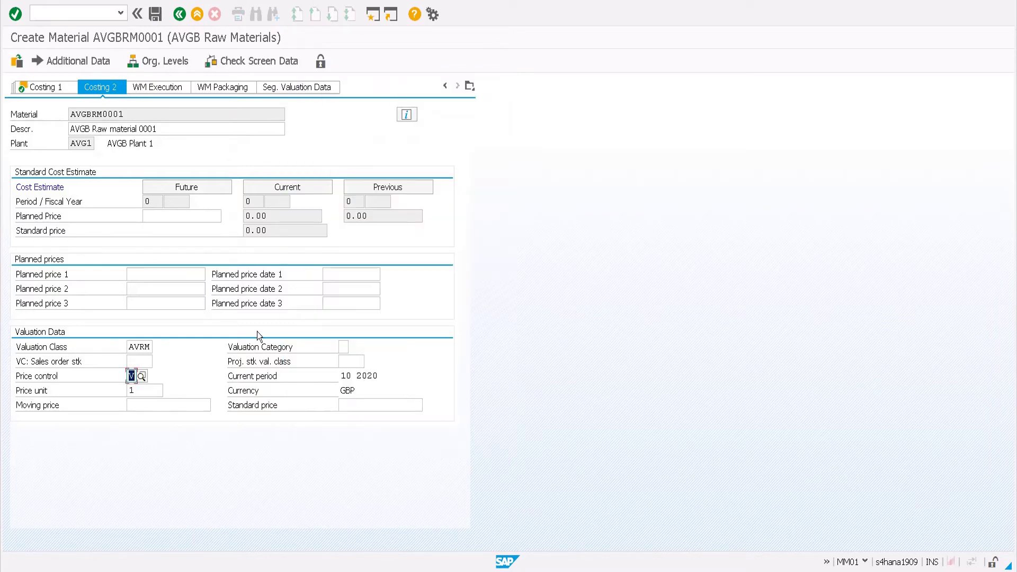
Set the moving price to 50 and save the material.
left_click(152, 404)
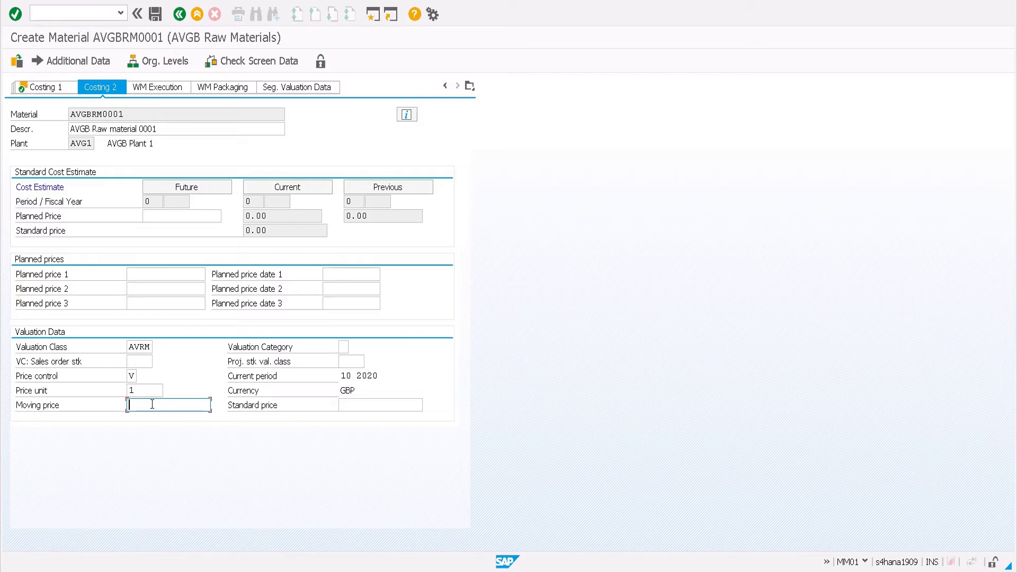
type("50")
key("Return")
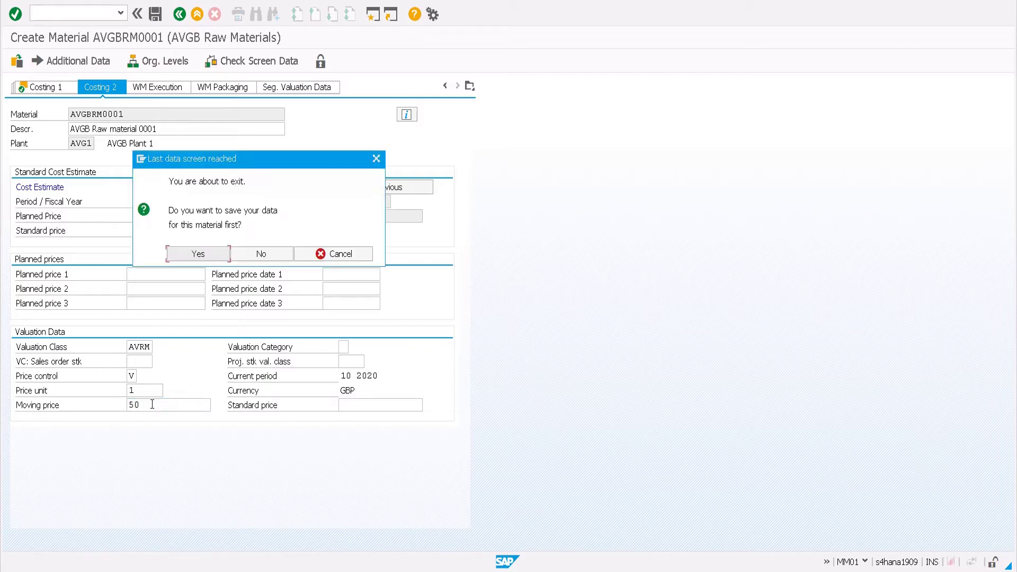
left_click(205, 259)
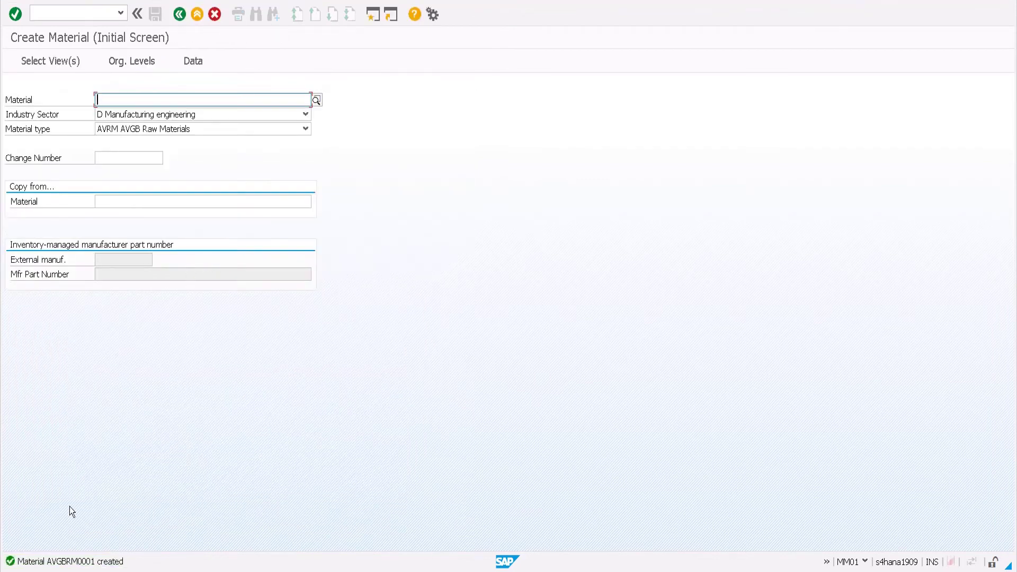
left_click(178, 571)
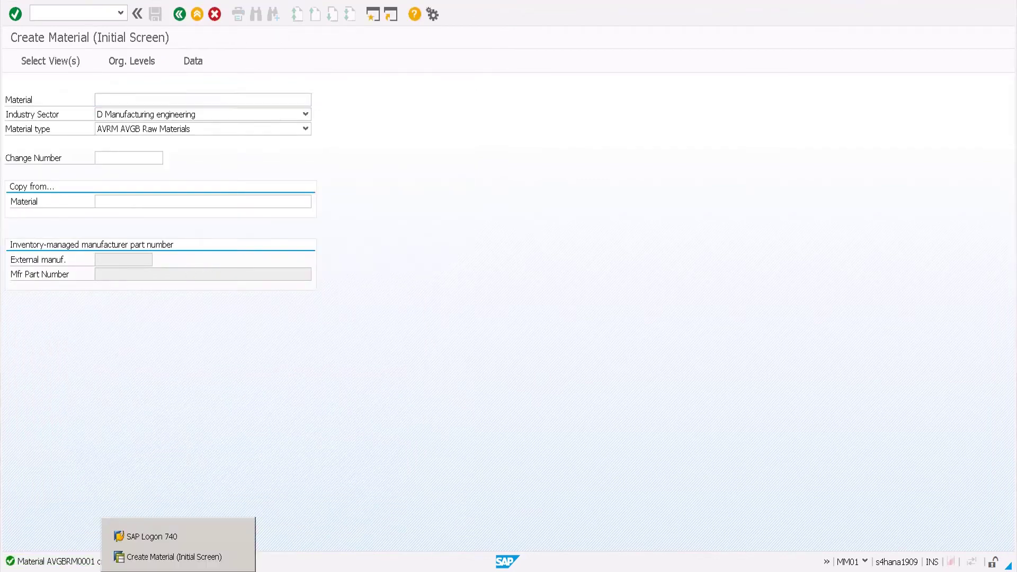
left_click(202, 442)
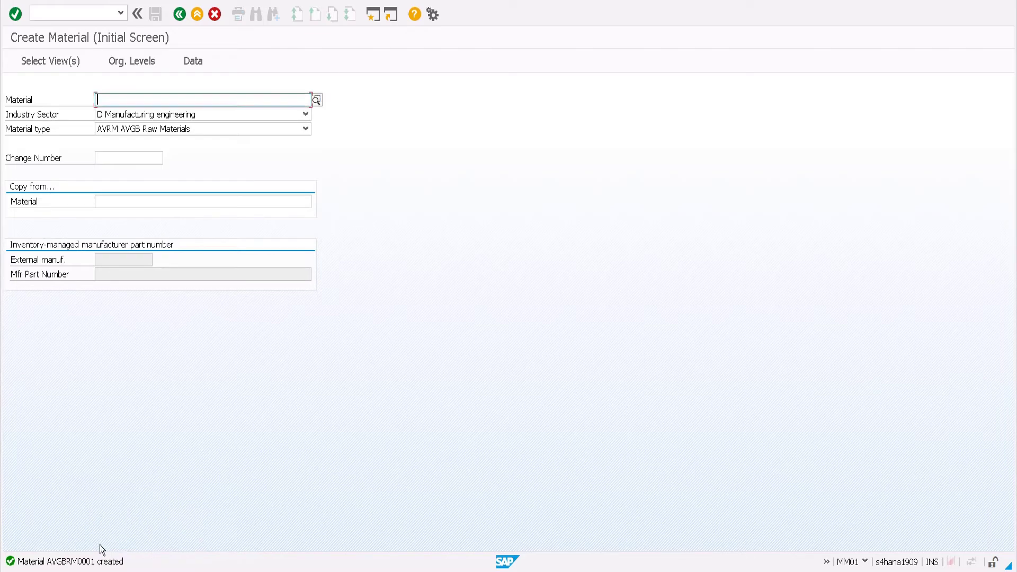
left_click(136, 571)
left_click(136, 556)
left_click(79, 13)
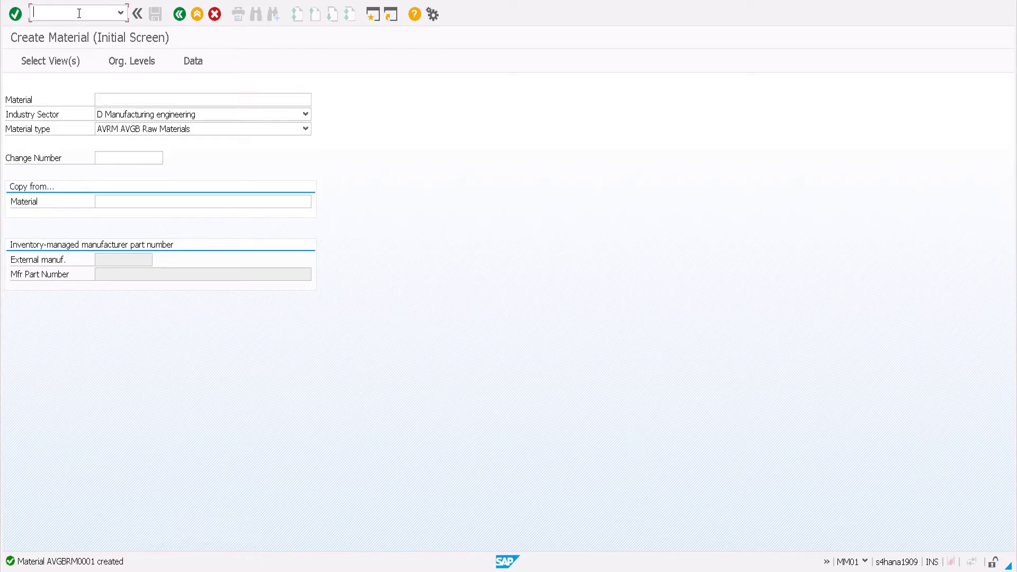
type("/n")
key("BackSpace")
Switch to the Excel FI-MM Configuration sheet and add item 29, "Purchase requisition approval configuration", in row 38.
key("alt+Tab")
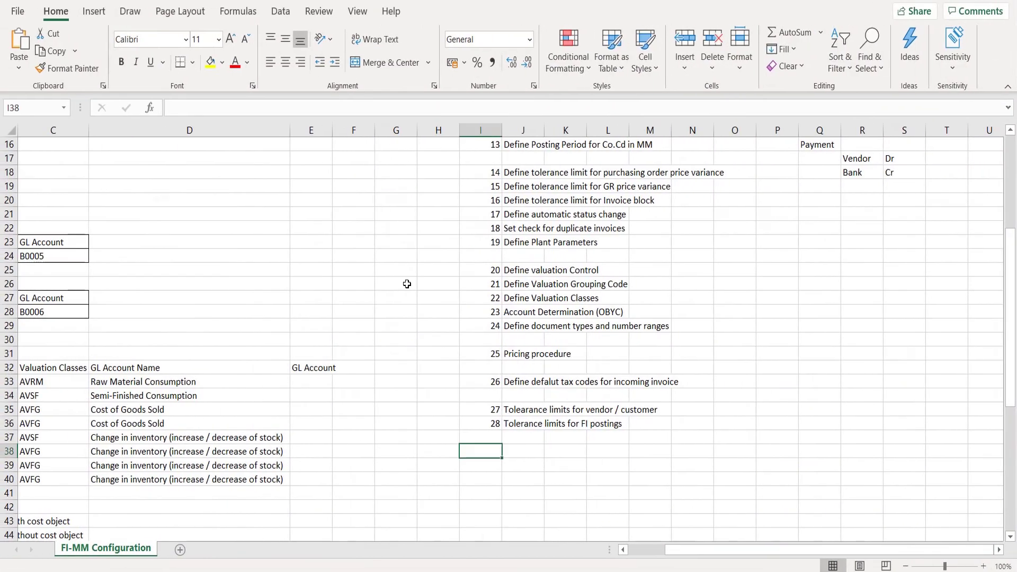
type("29")
key("Tab")
type("Pur")
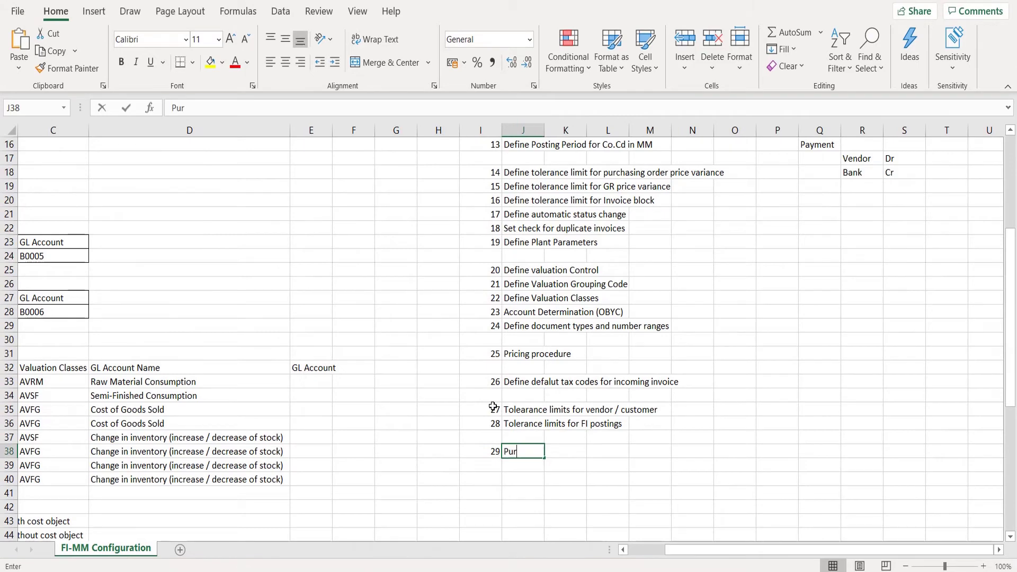
type("chase requisitio")
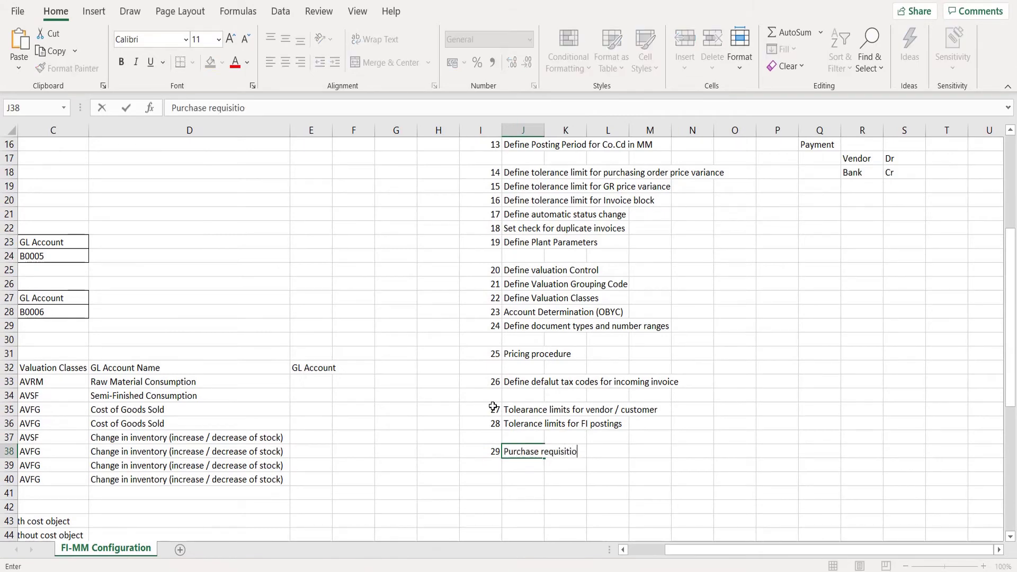
type("n approval configuration")
key("Return")
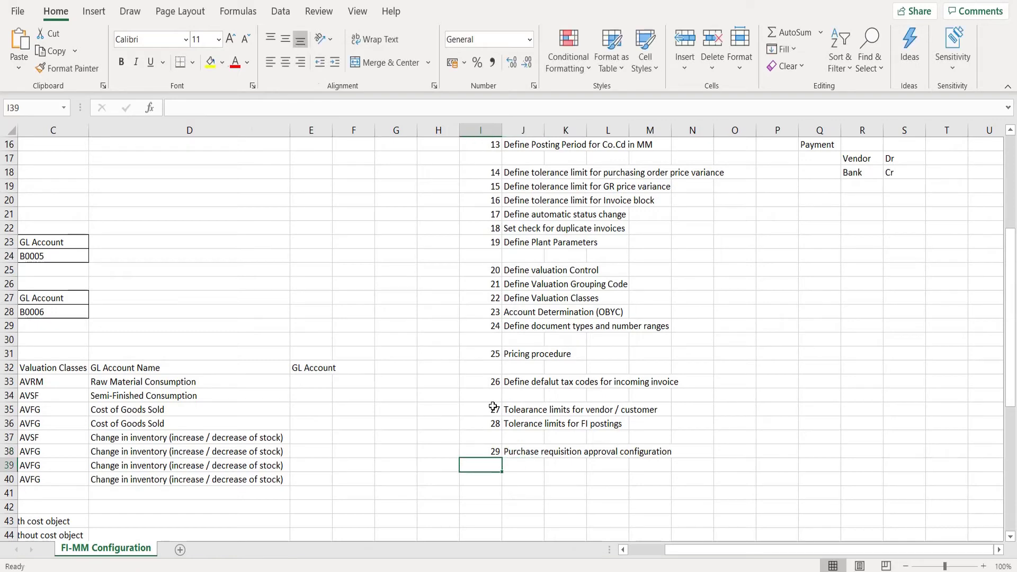
Switch to the SAP session and open the SAP Customizing Implementation Guide through transaction SPRO.
key("alt+Tab")
key("alt+Tab")
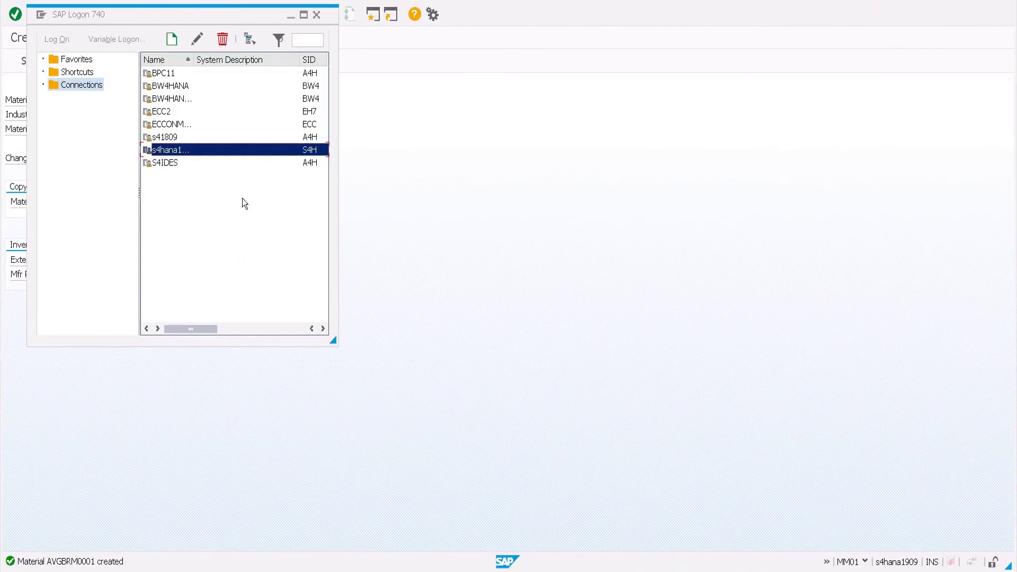
key("alt+Tab")
type("/nspro")
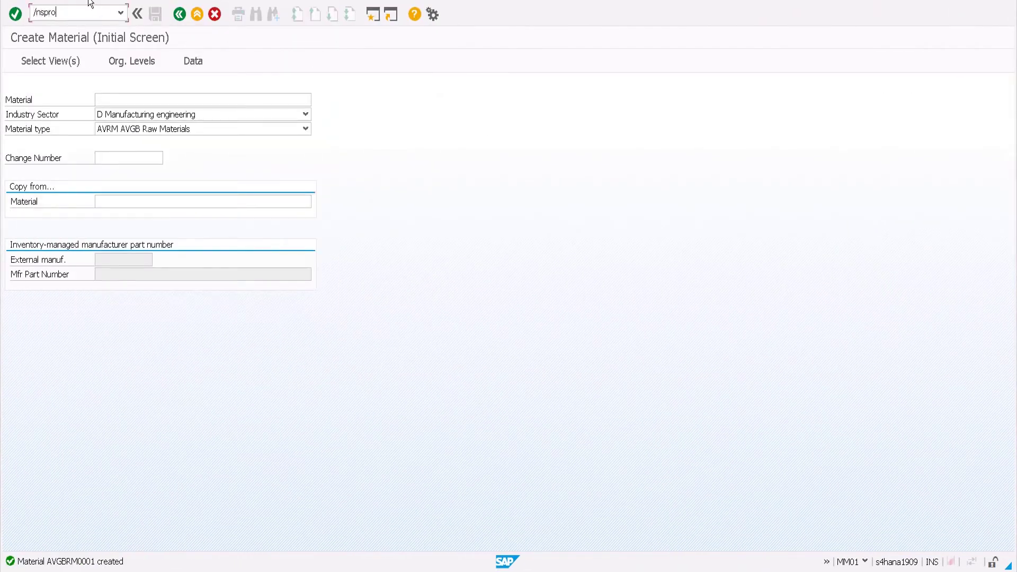
key("Return")
key("F5")
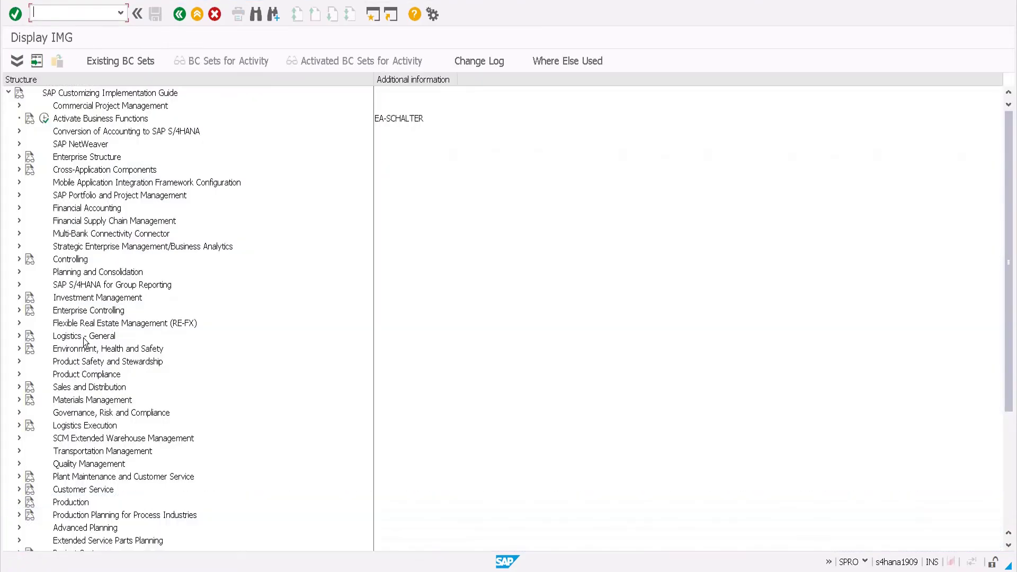
Expand Materials Management and its Purchasing node in the implementation guide.
double_click(89, 400)
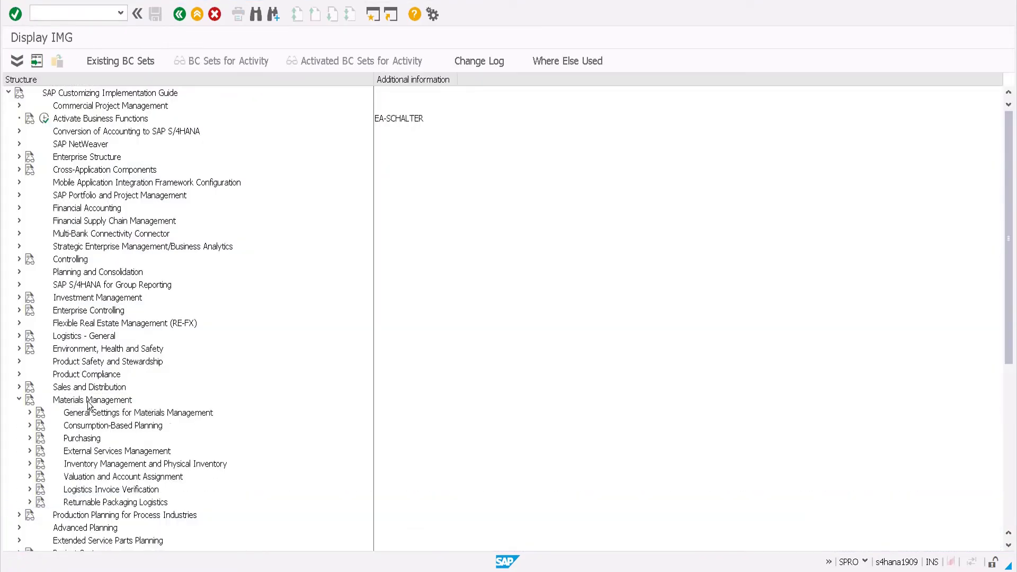
key("Down")
key("Down")
key("Down")
key("Down")
key("Down")
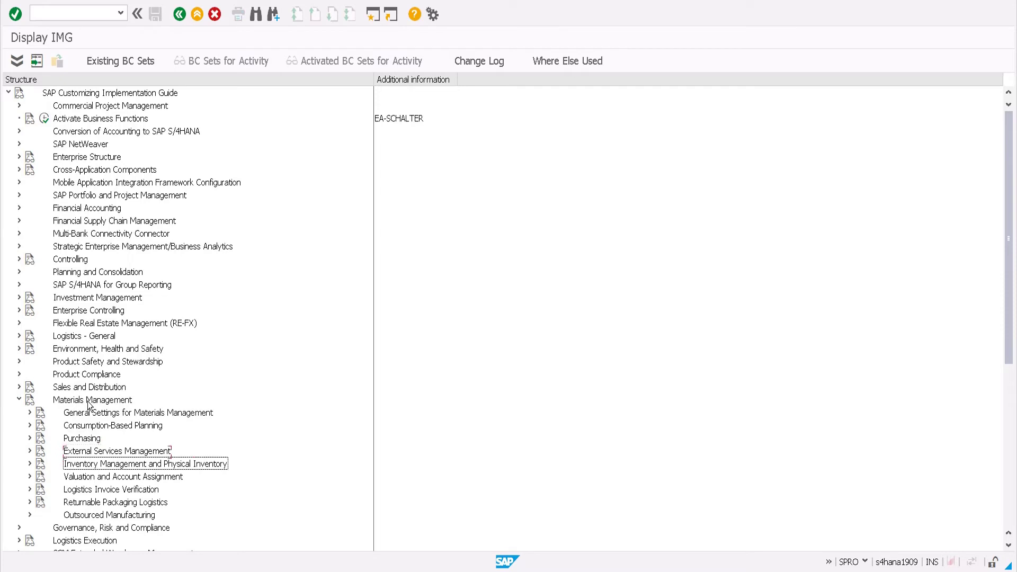
key("Up")
key("Up")
key("Right")
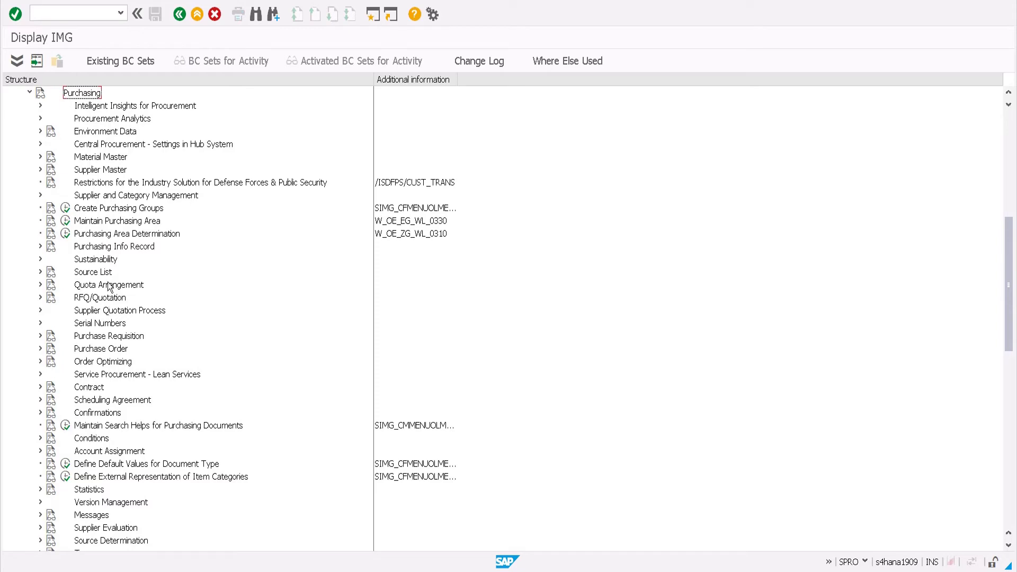
Expand Purchase Requisition, Release Procedure and Procedure with Classification, and open the Set Up Procedure with Classification activities.
left_click(112, 341)
double_click(113, 342)
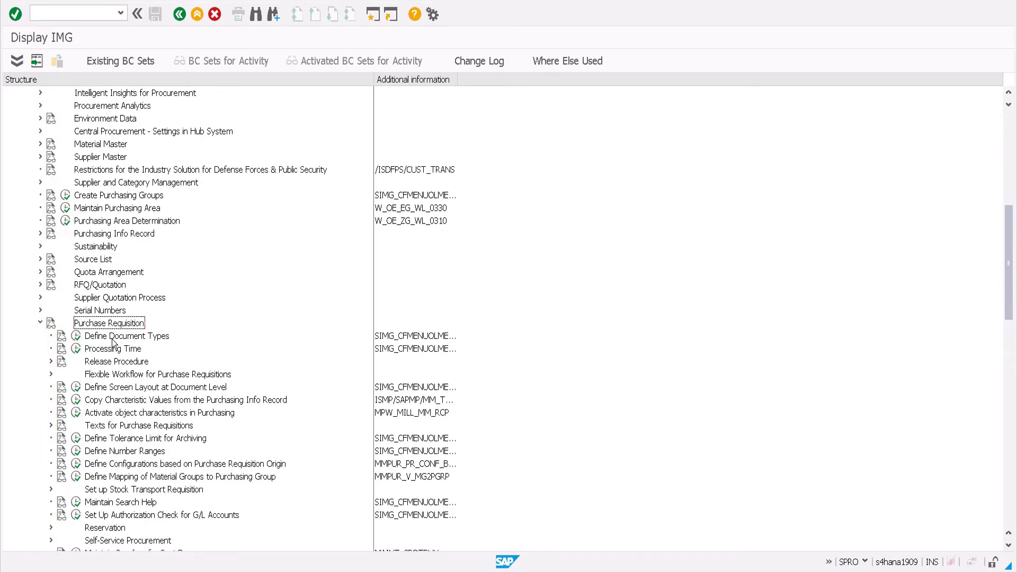
left_click(112, 338)
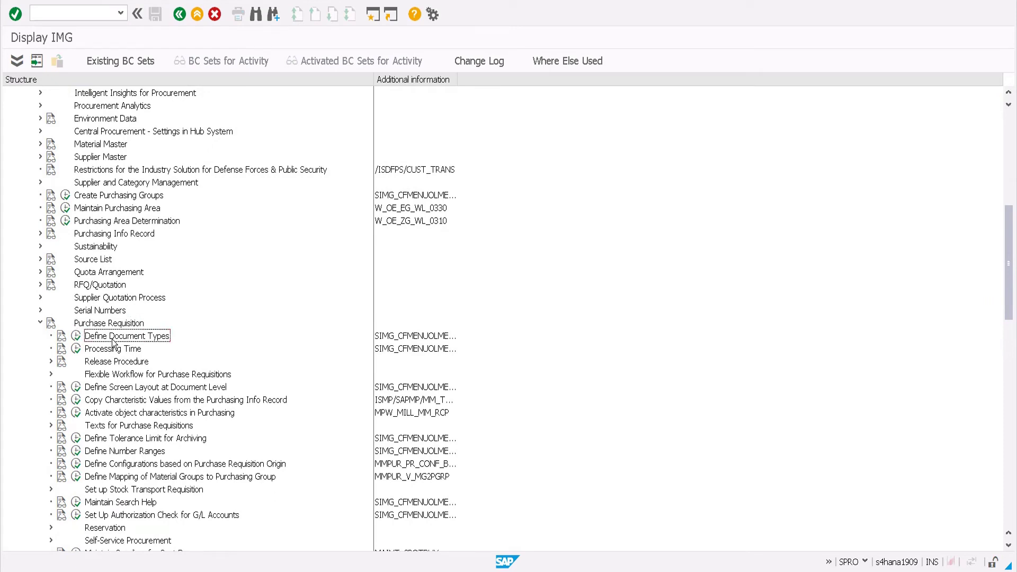
key("Down")
key("Down")
key("Right")
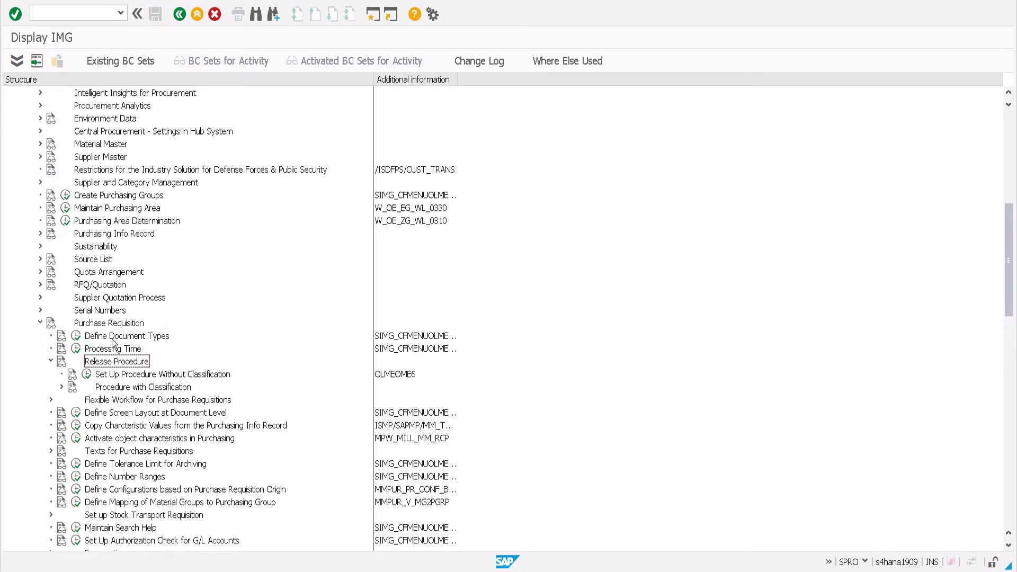
left_click(150, 392)
double_click(151, 392)
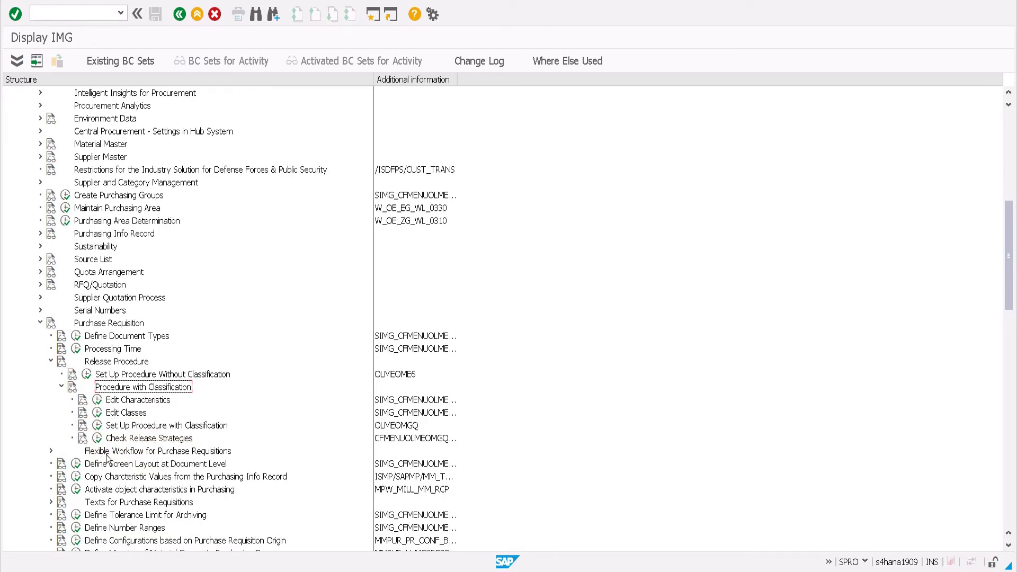
left_click(98, 427)
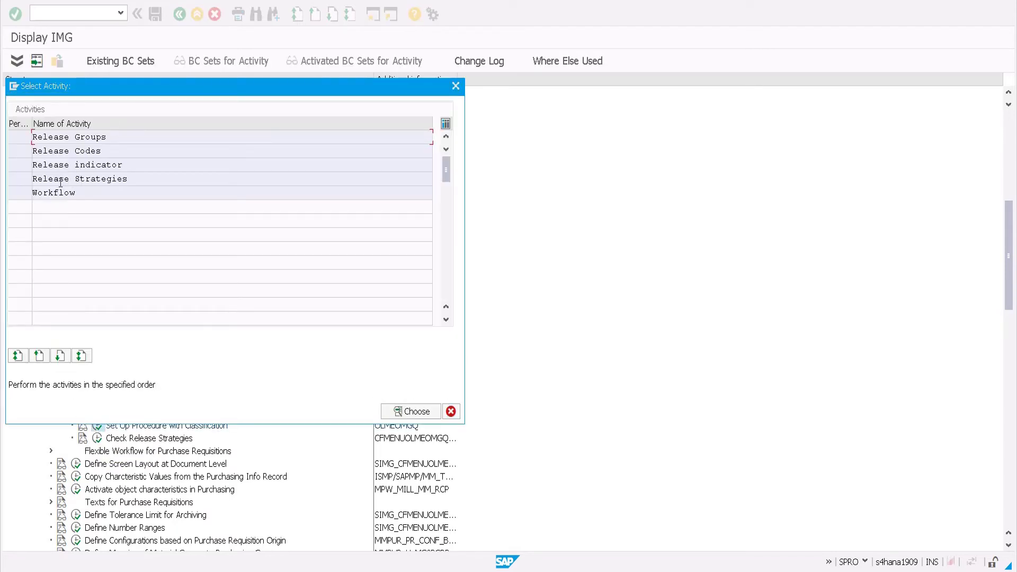
double_click(60, 182)
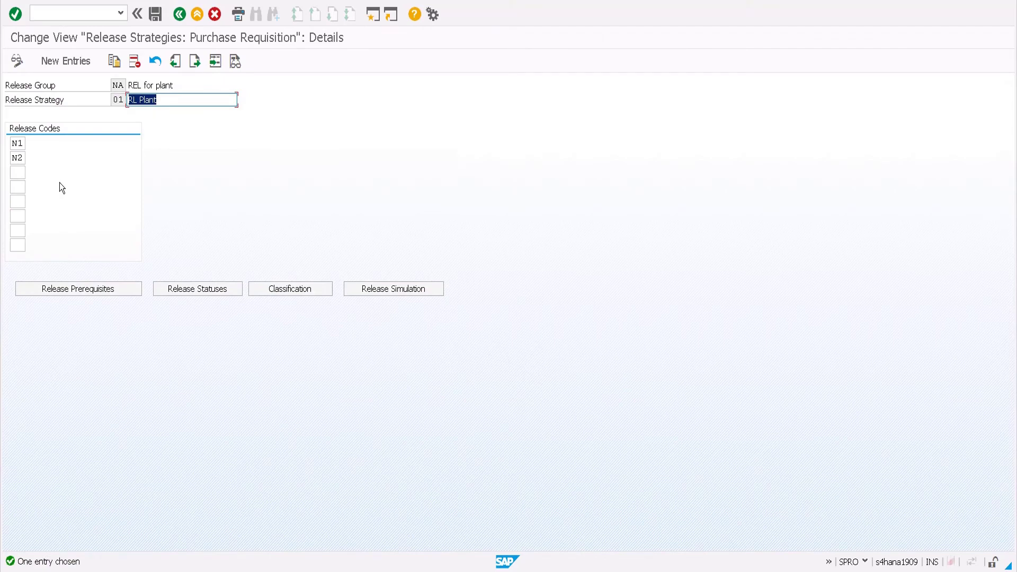
key("F3")
key("BackSpace")
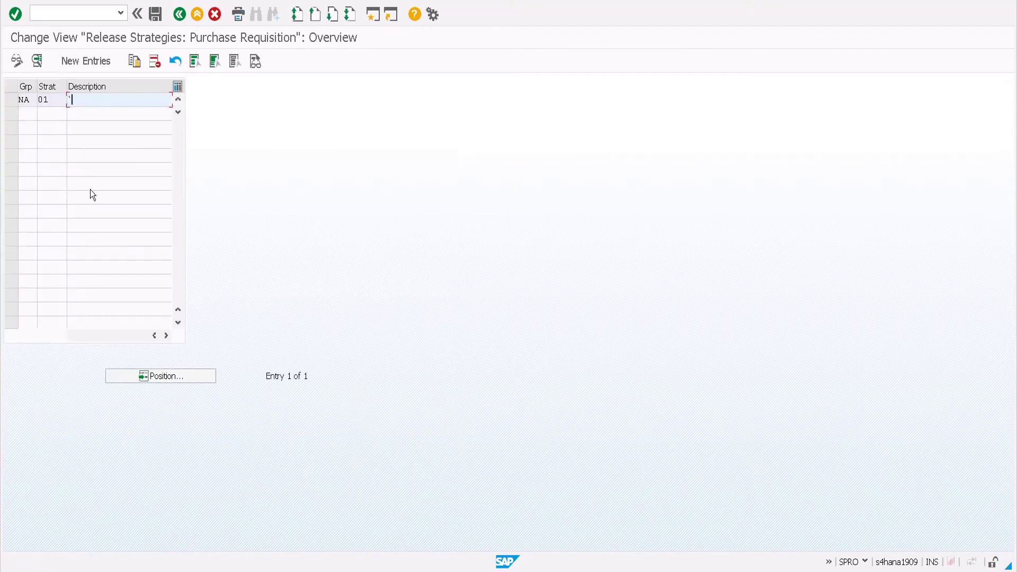
key("F12")
left_click(198, 225)
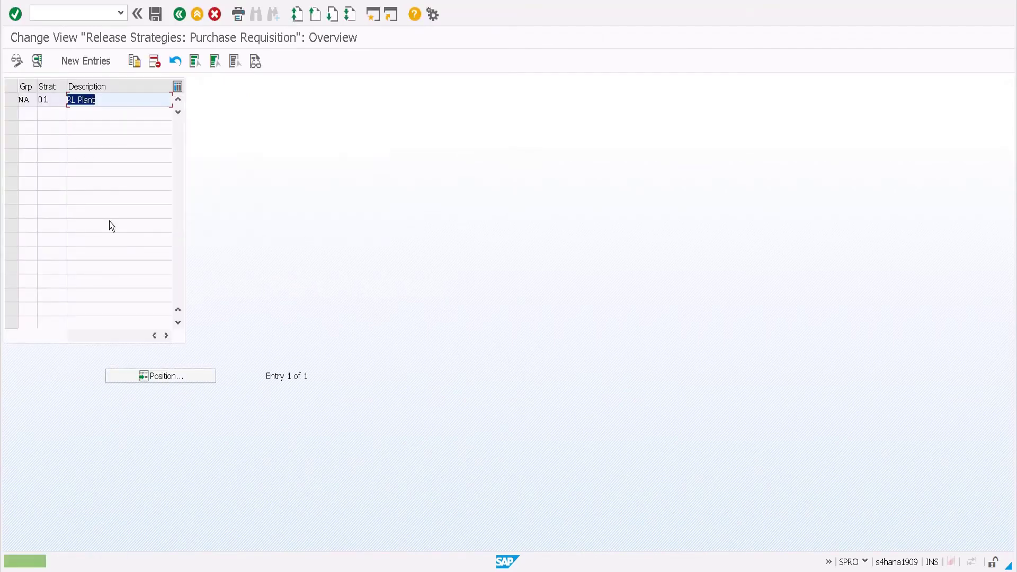
key("F3")
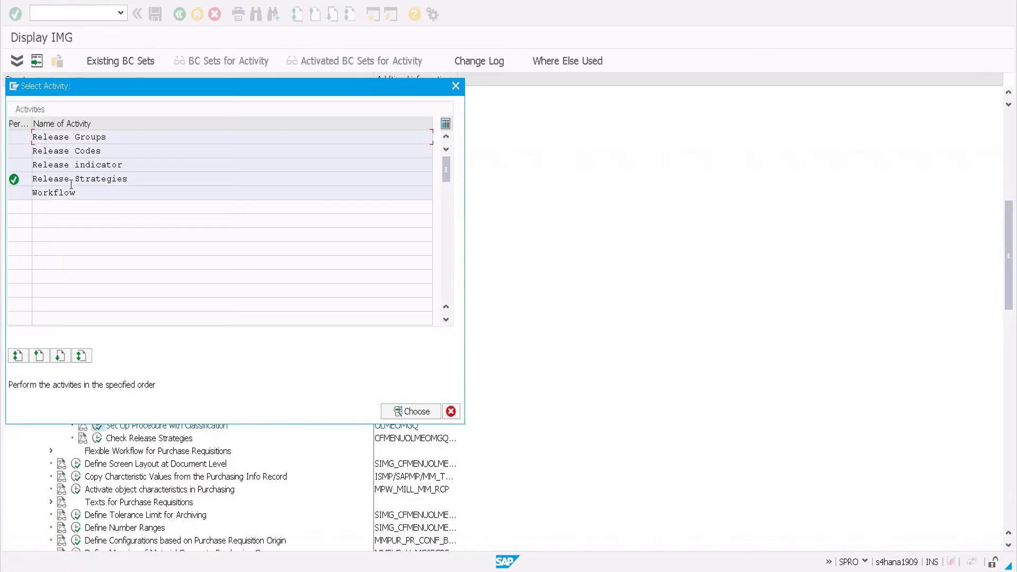
Open the Release Strategies activity and examine the RL Plant strategy's release group, strategy number and release codes.
double_click(71, 179)
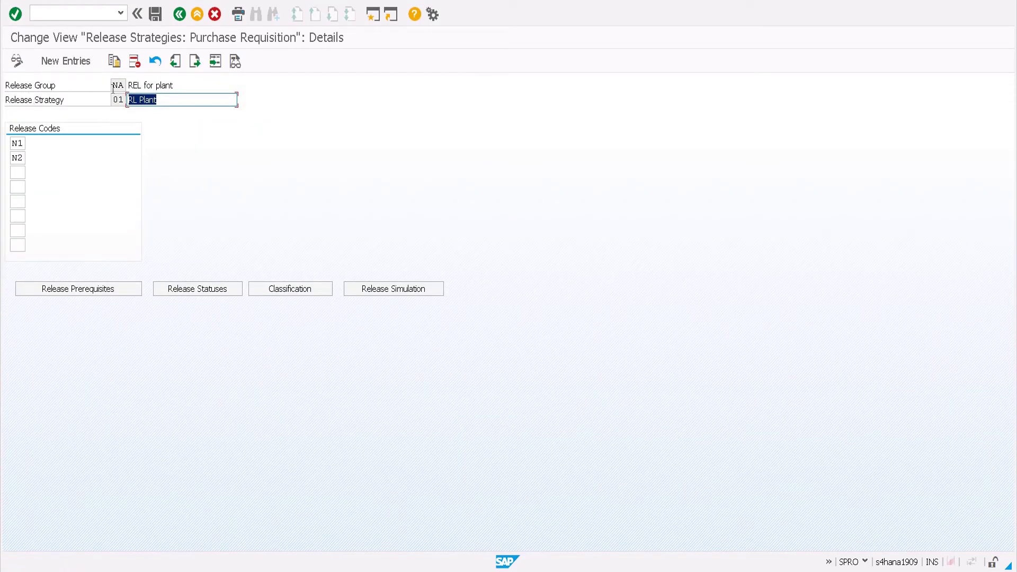
double_click(114, 87)
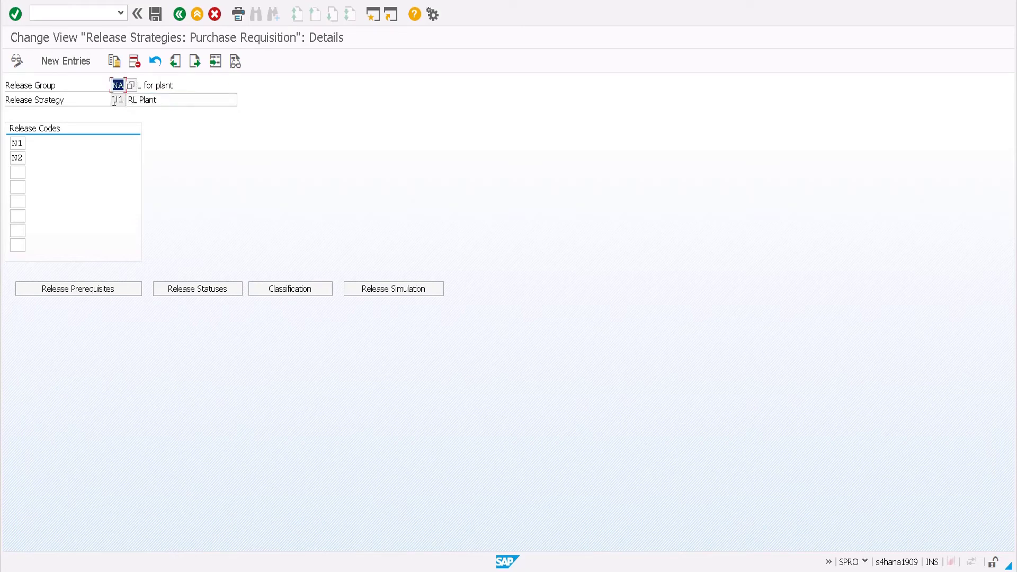
double_click(116, 100)
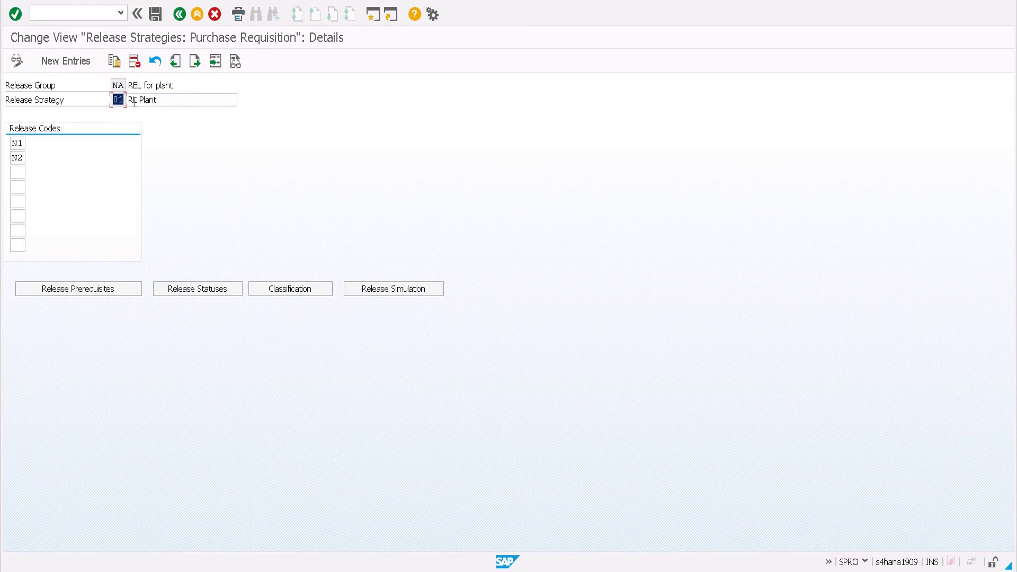
double_click(17, 159)
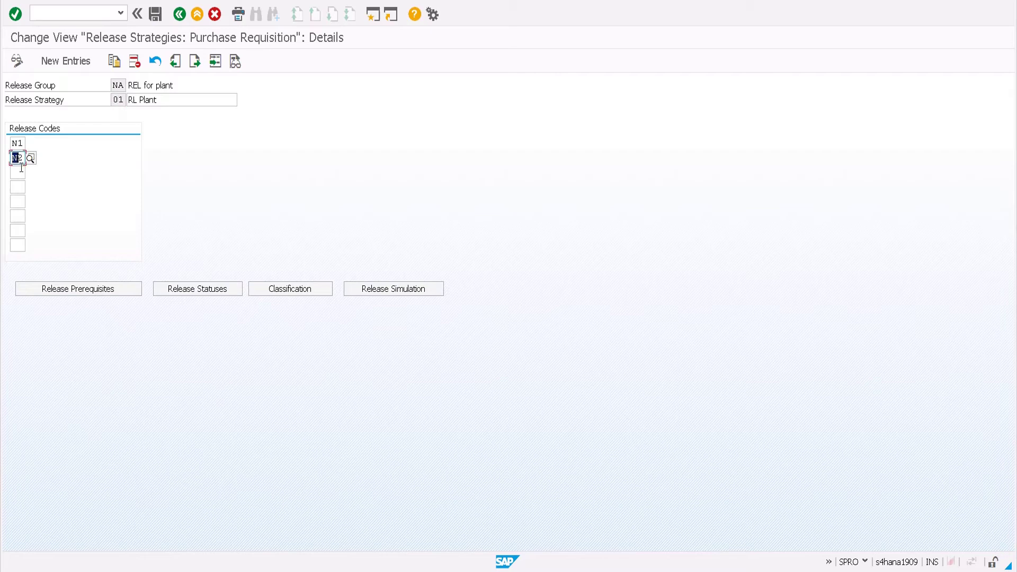
Review the release prerequisites between codes N1 and N2 and continue without changing them.
left_click(112, 292)
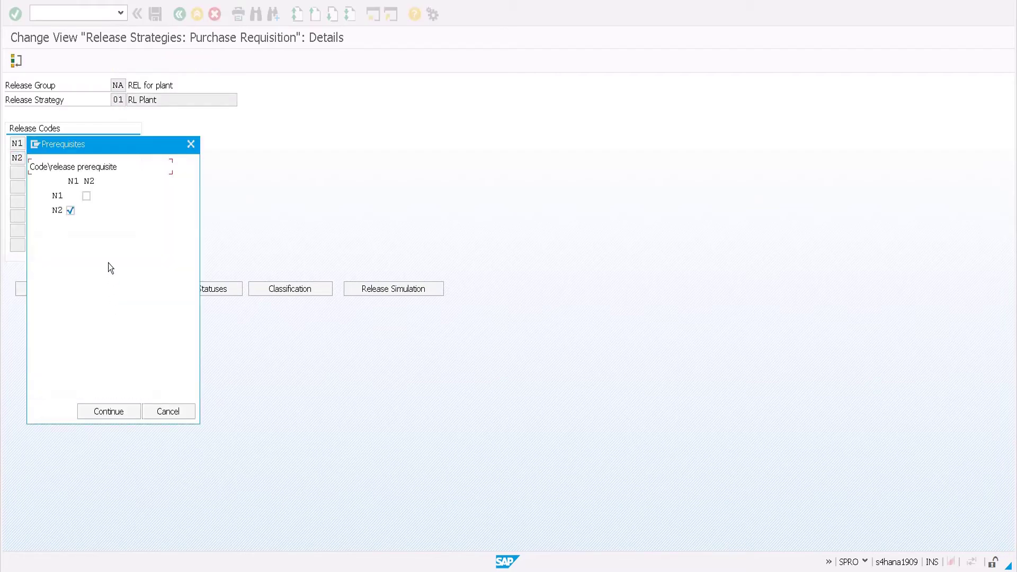
left_click_drag(96, 151, 332, 139)
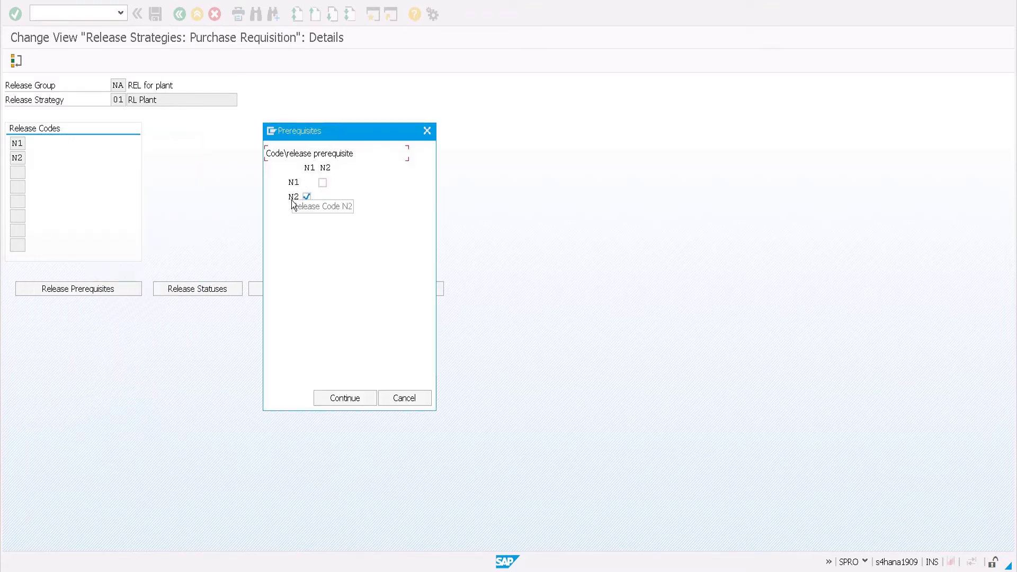
left_click(307, 166)
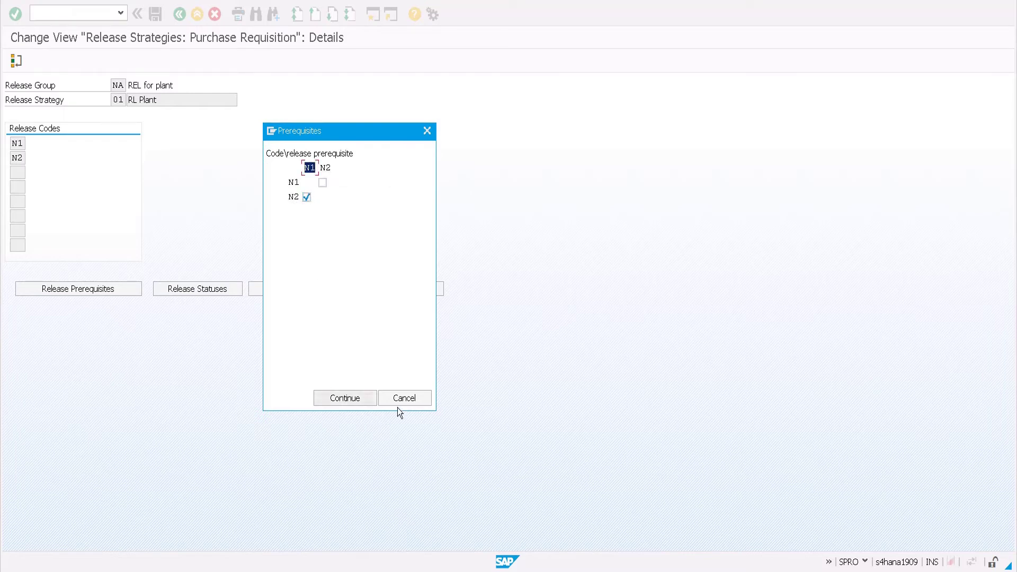
left_click(350, 399)
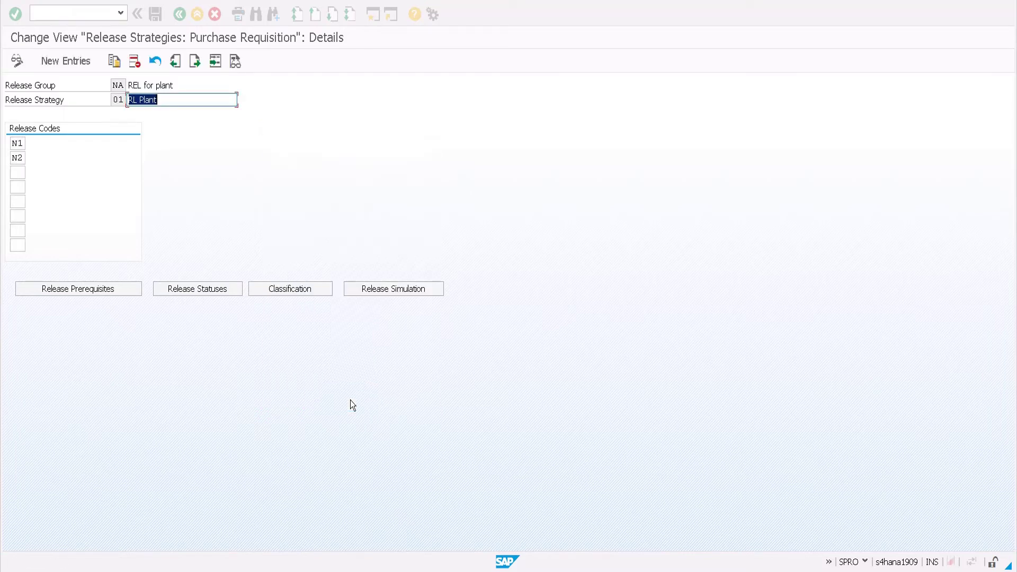
Examine the release statuses of the RL Plant strategy, comparing the N1 and N2 combinations with their release indicators.
left_click(195, 294)
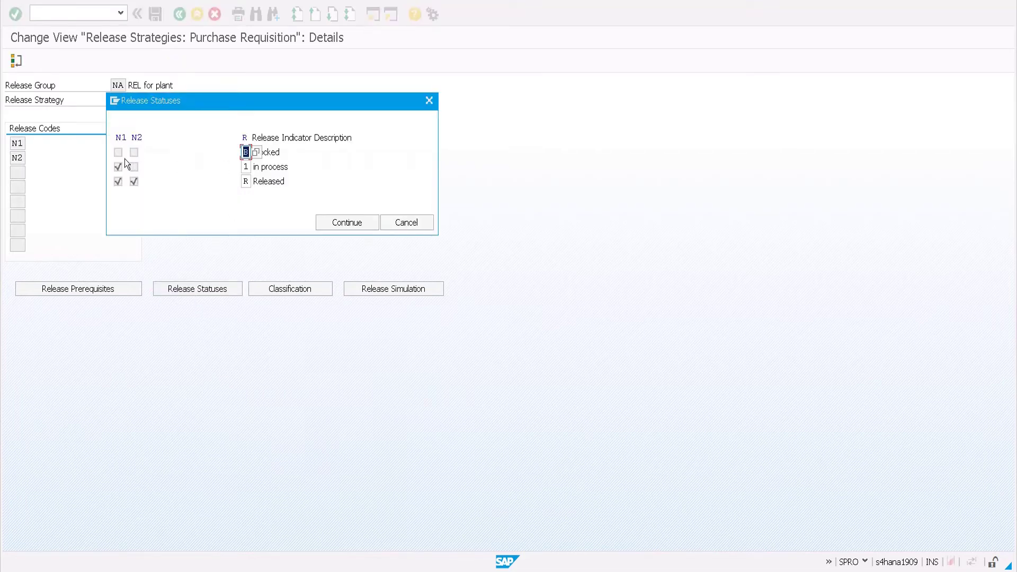
left_click(119, 153)
left_click(246, 167)
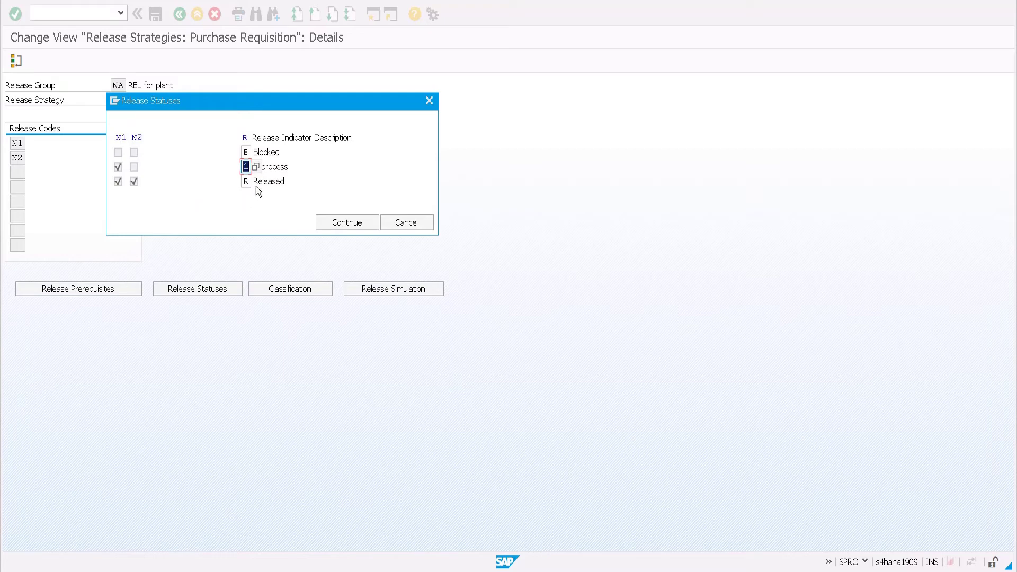
left_click(265, 180)
left_click(246, 167)
left_click_drag(287, 167, 222, 167)
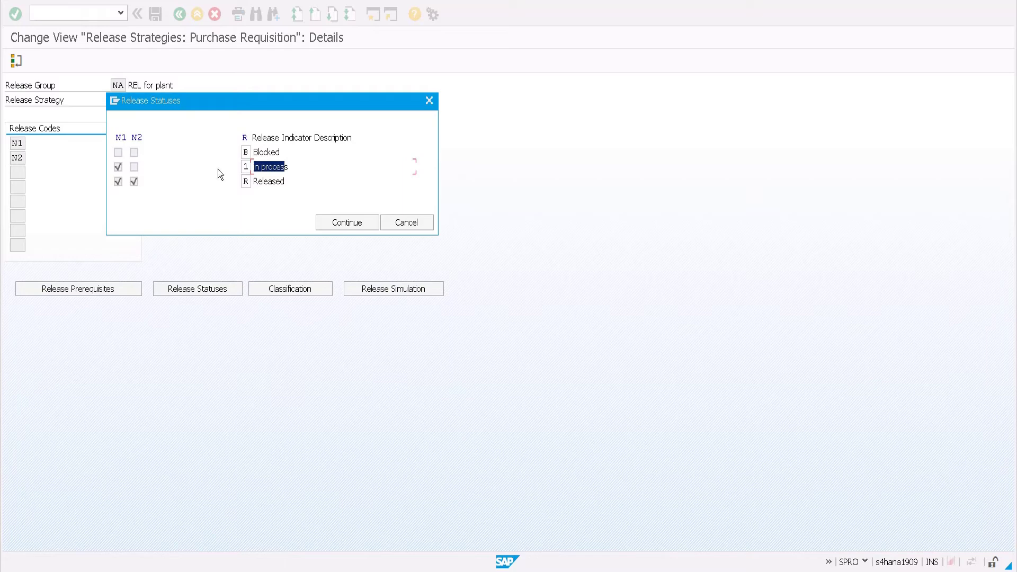
left_click(134, 182)
double_click(246, 181)
left_click(283, 185)
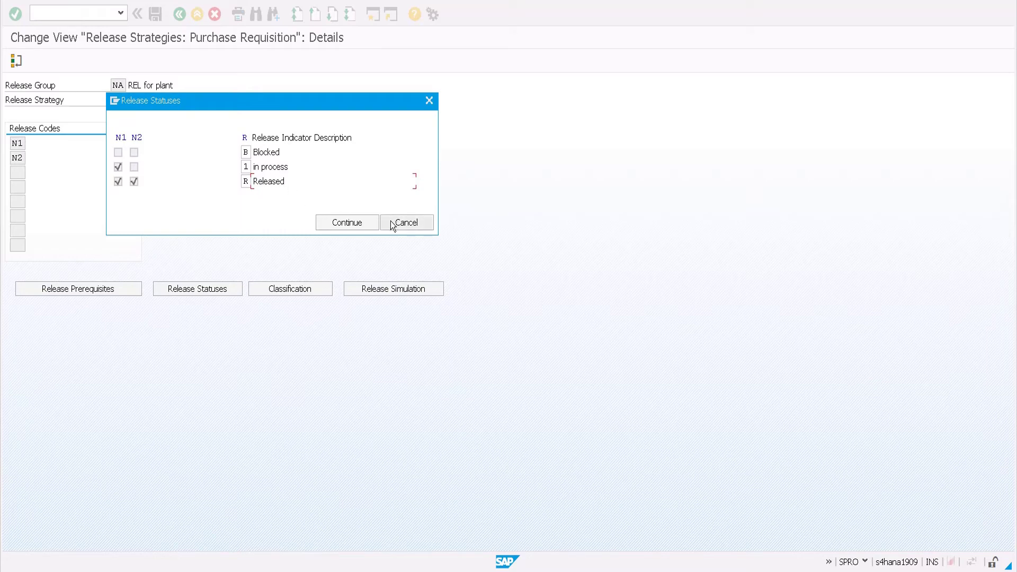
Leave the release statuses and release strategy details, and open the Release Groups activity for purchase requisitions.
left_click(392, 224)
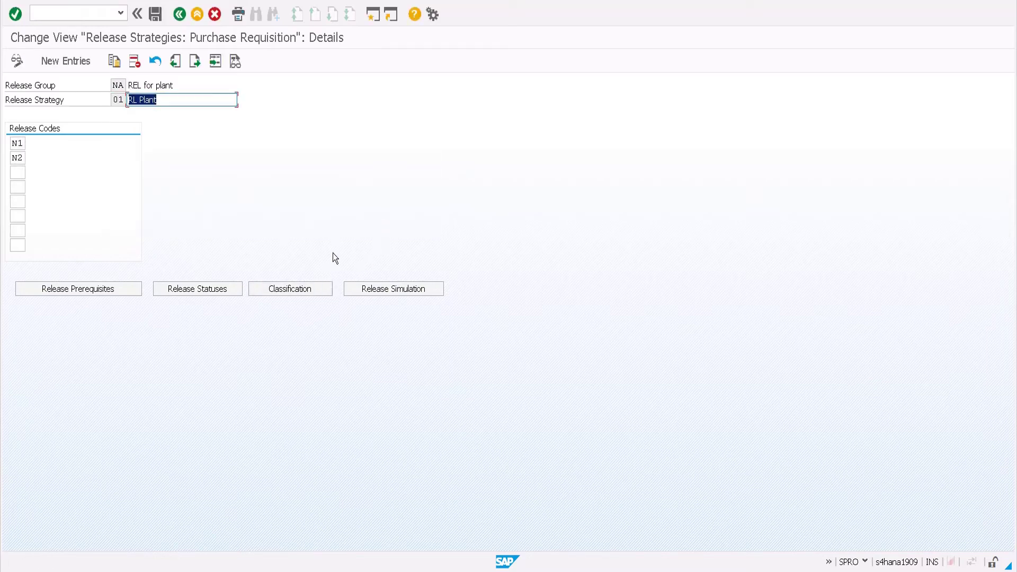
key("F3")
key("F3")
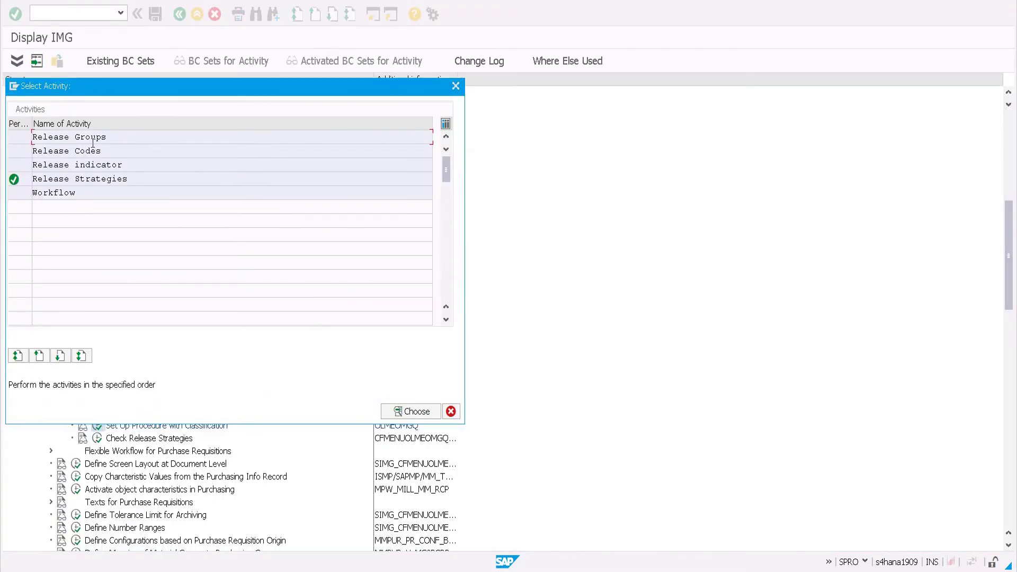
double_click(91, 139)
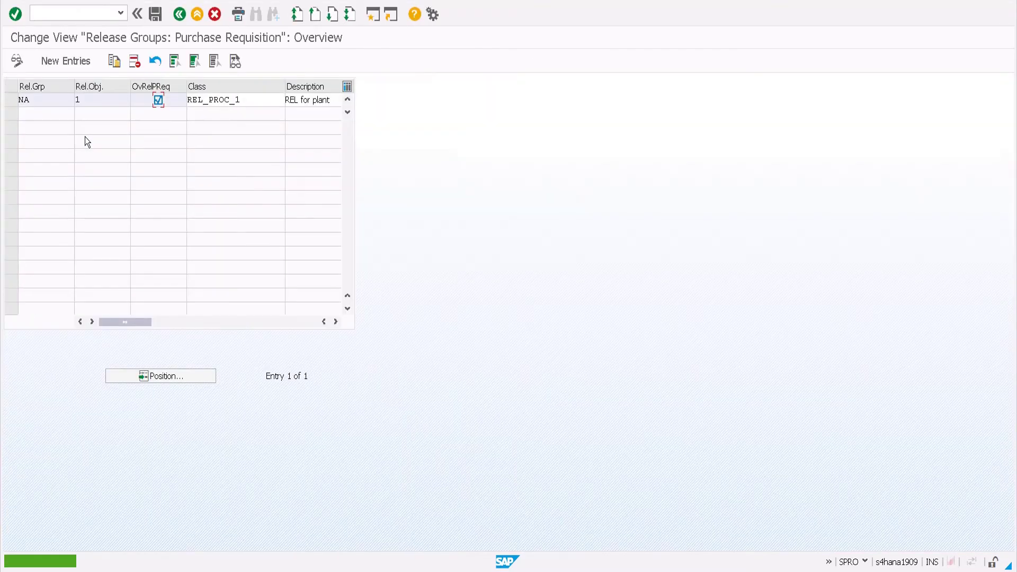
left_click(60, 61)
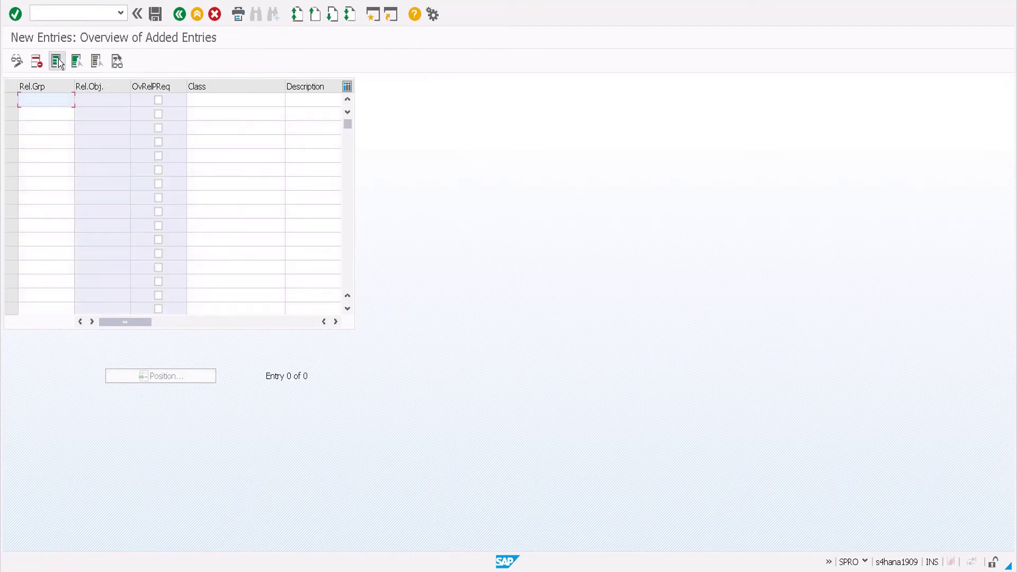
type("AV")
key("Tab")
key("Tab")
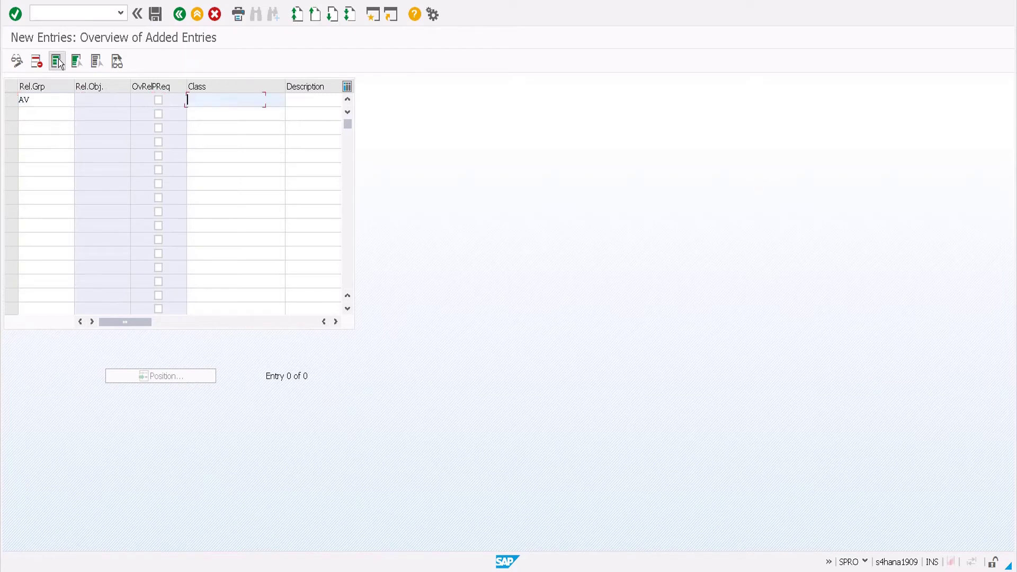
left_click(57, 61)
left_click(207, 220)
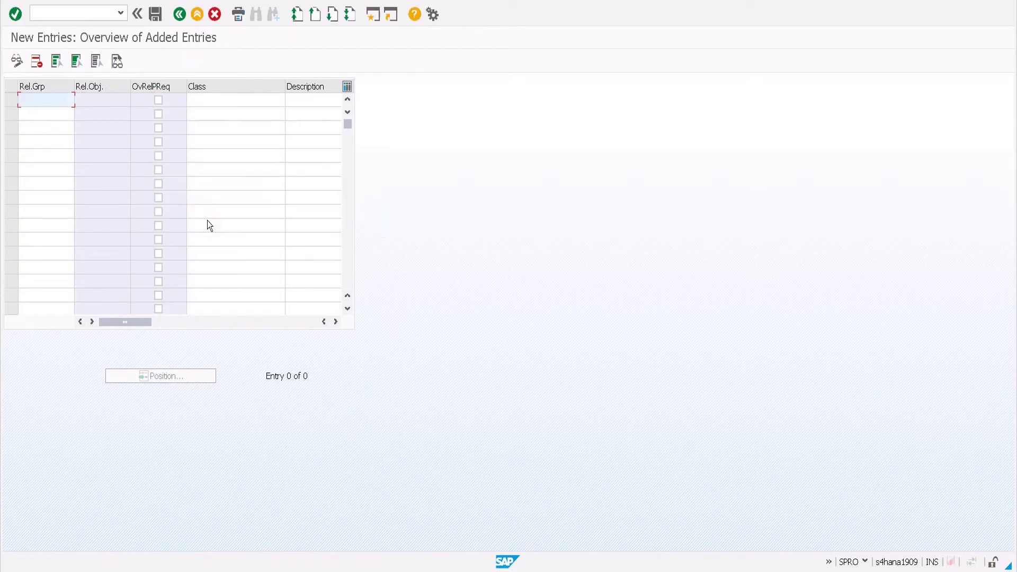
key("F3")
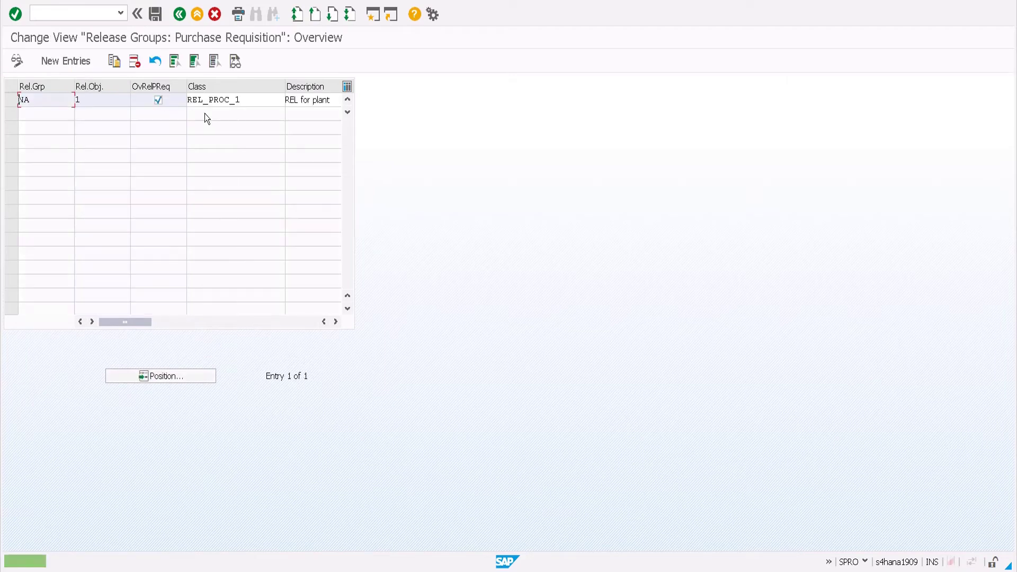
Copy release group NA as release group AV, keeping the class REL_PROC_1.
left_click_drag(253, 102, 182, 101)
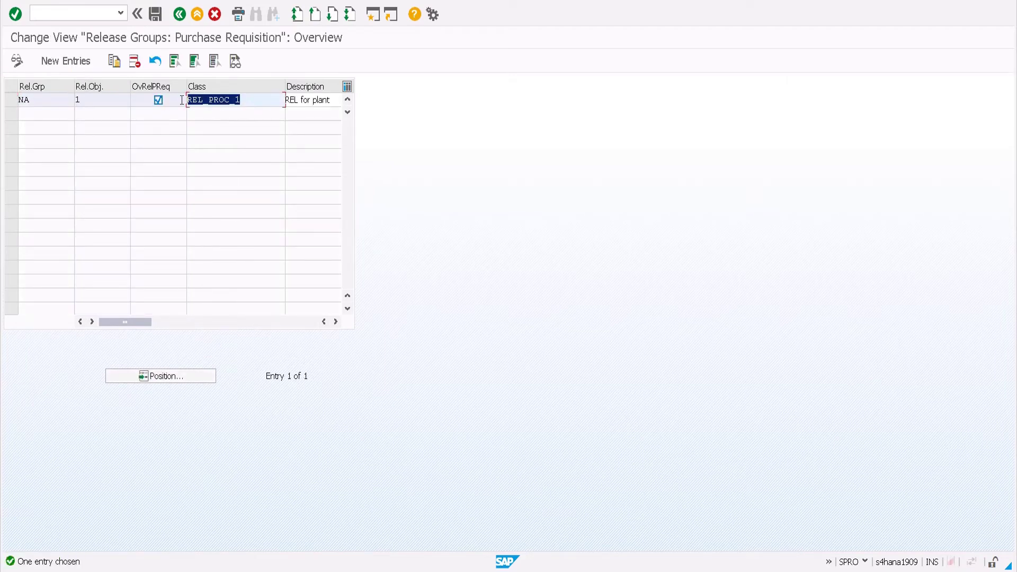
left_click(11, 100)
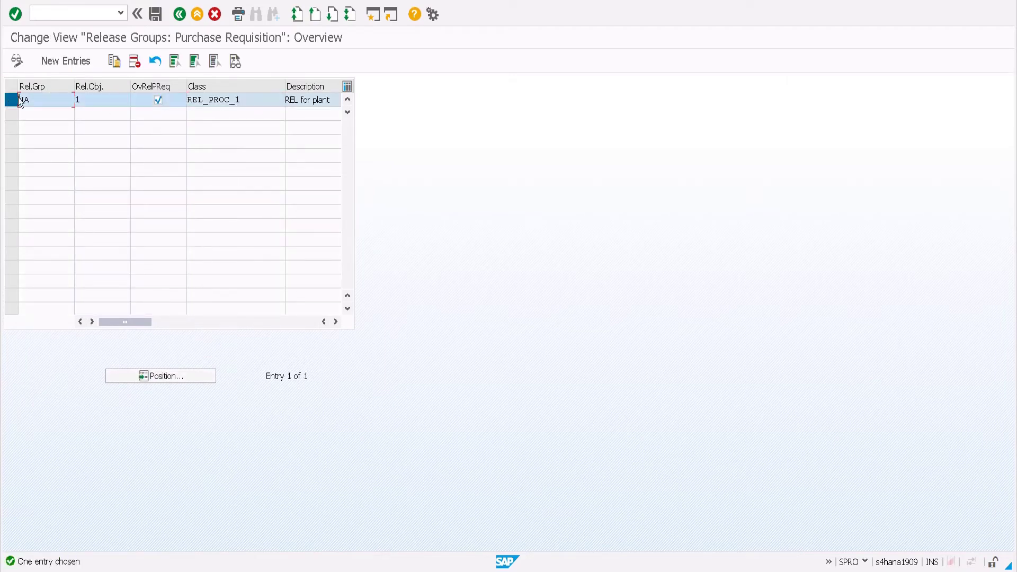
left_click(114, 62)
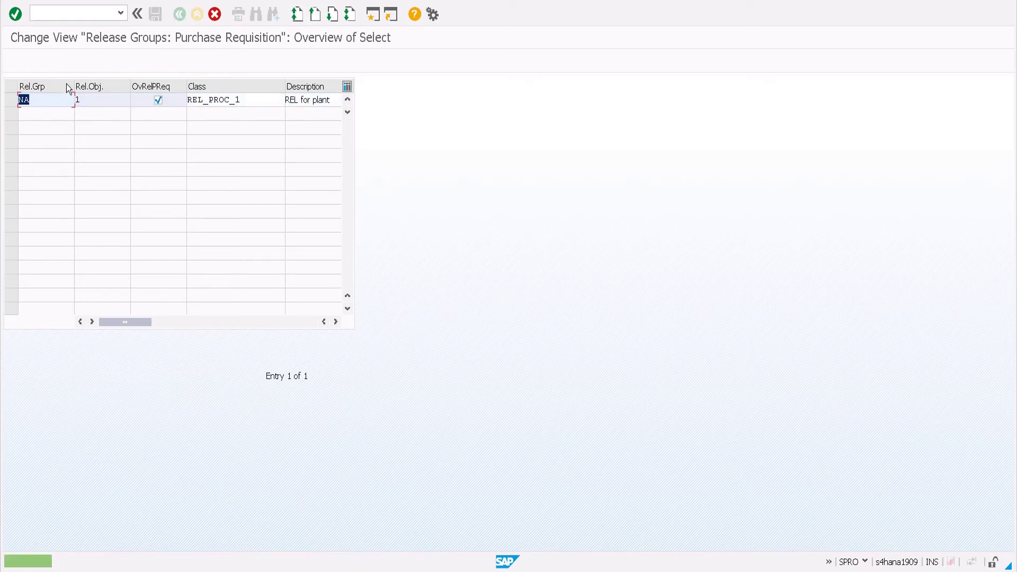
type("AV")
key("Tab")
key("Tab")
key("Tab")
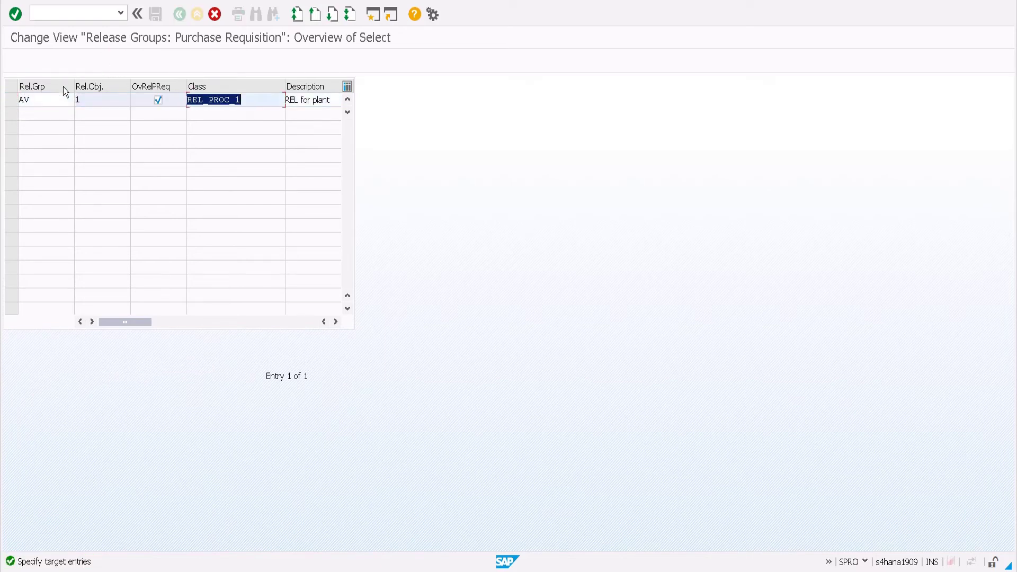
Describe release group AV as "AVGB AVG1" and save it to the proposed customizing request.
type("AVGB Pu")
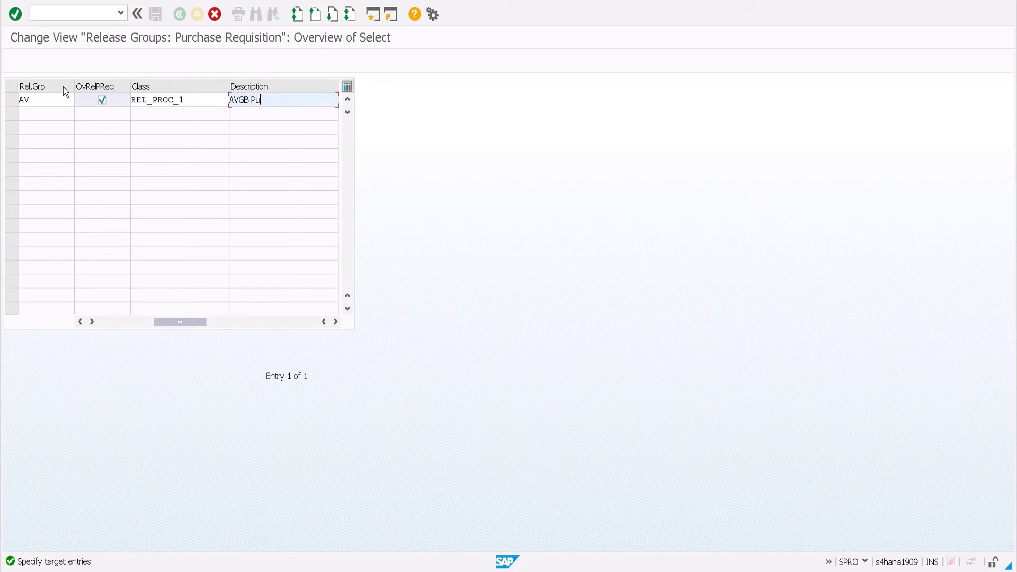
type("rch")
key("BackSpace")
key("BackSpace")
key("BackSpace")
key("BackSpace")
key("BackSpace")
type("AVG1")
key("Return")
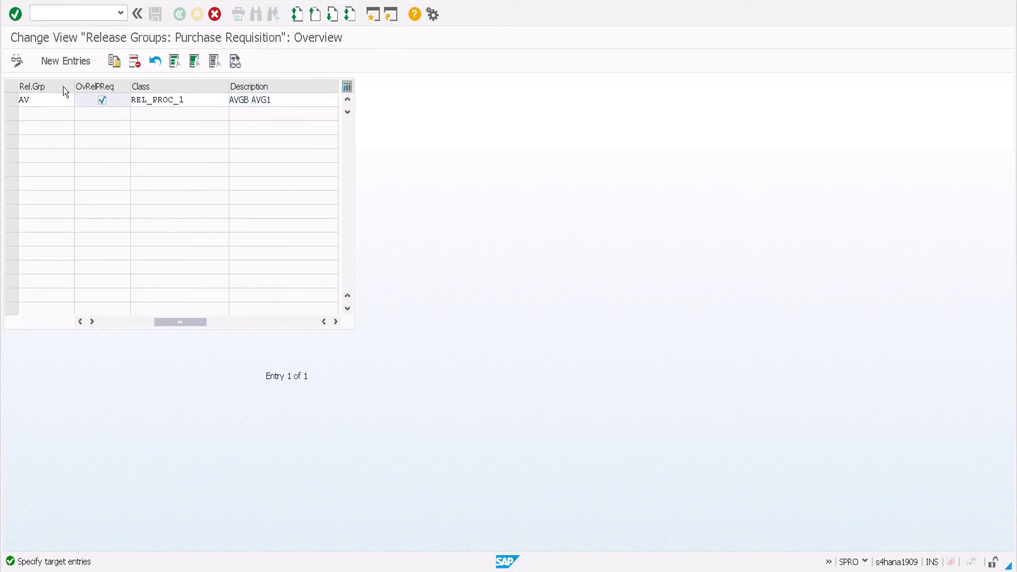
key("ctrl+s")
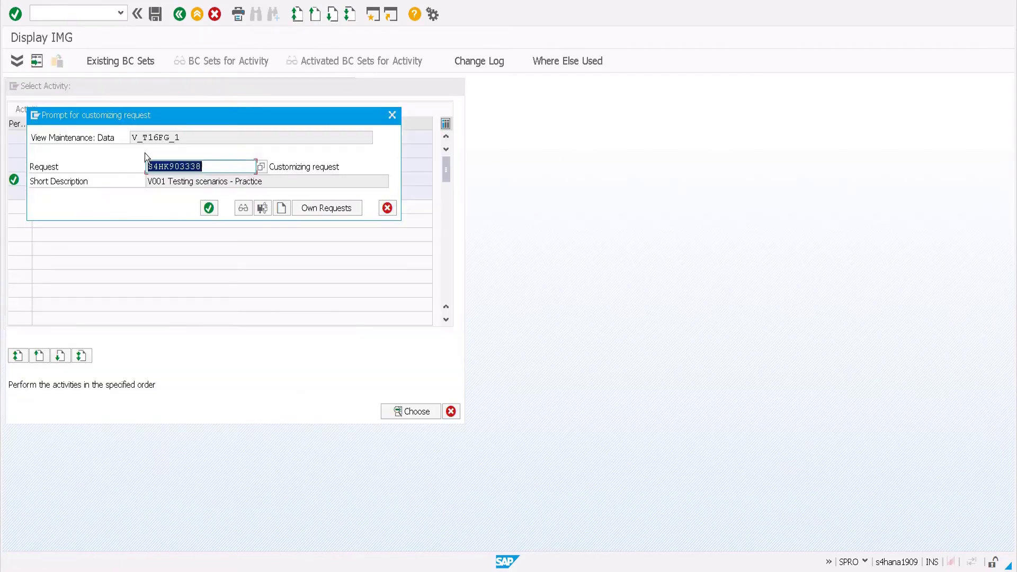
key("Return")
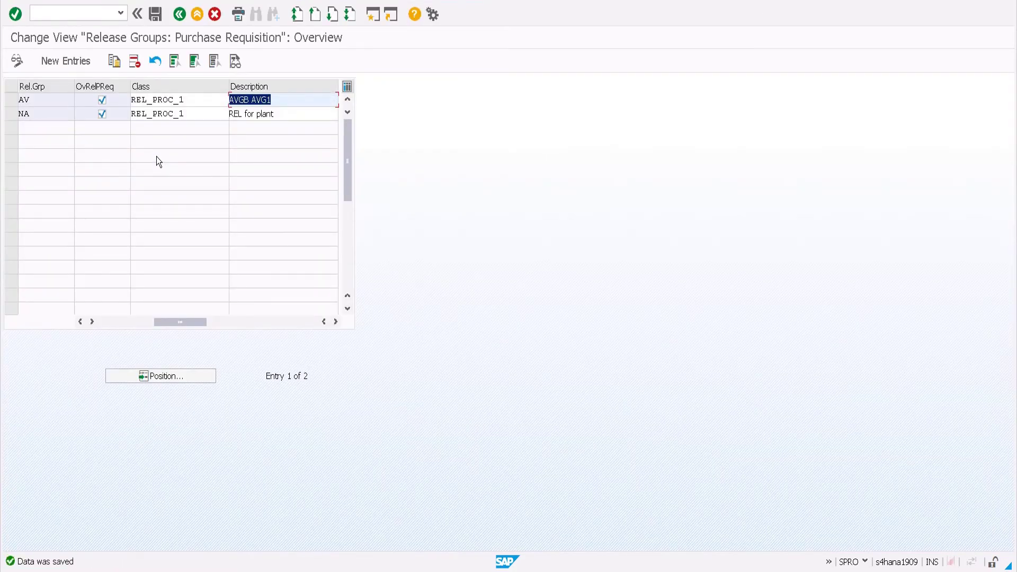
Open the Release Codes activity and add a new entry with group AV and code L1.
key("F3")
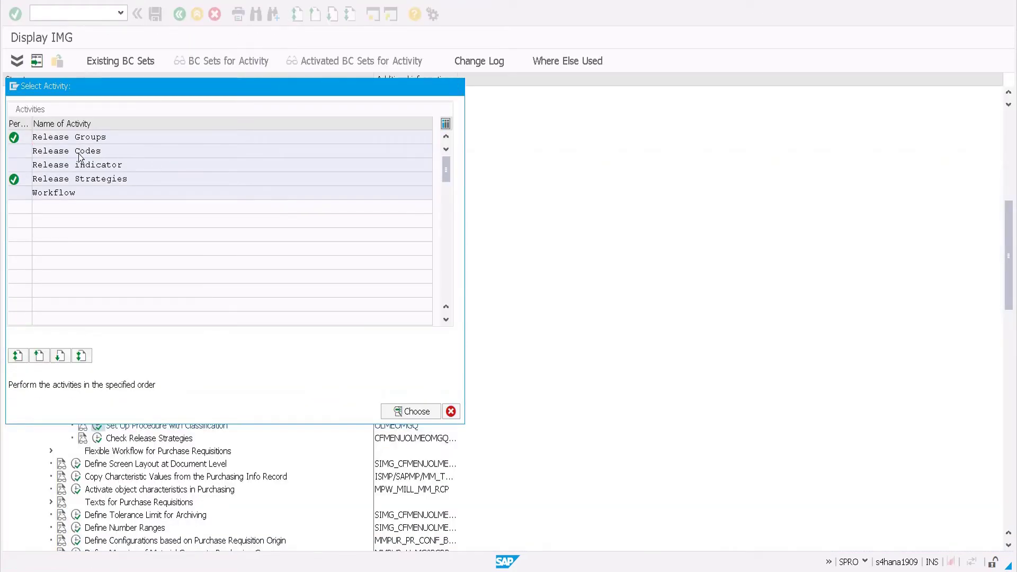
double_click(80, 153)
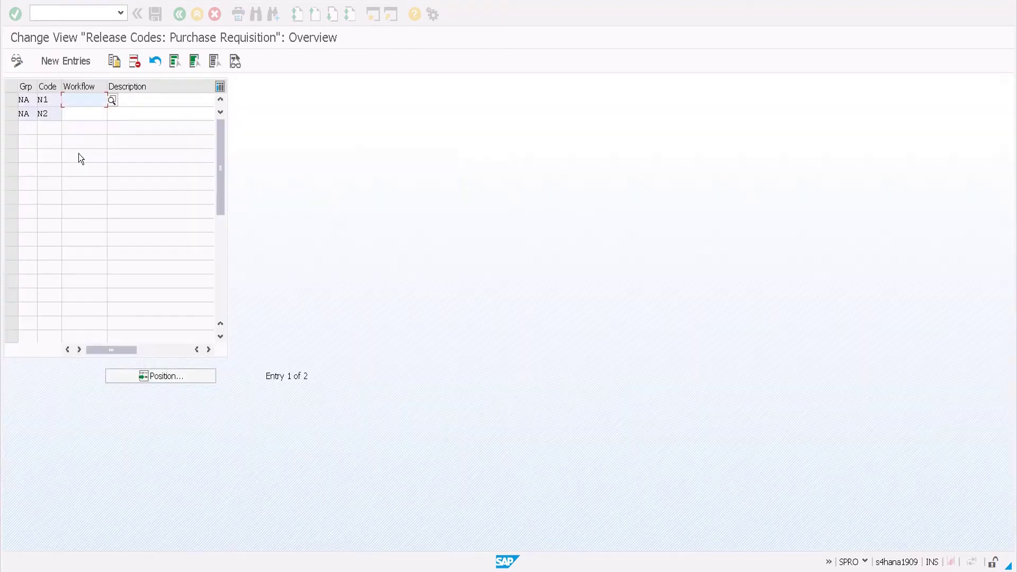
left_click(64, 66)
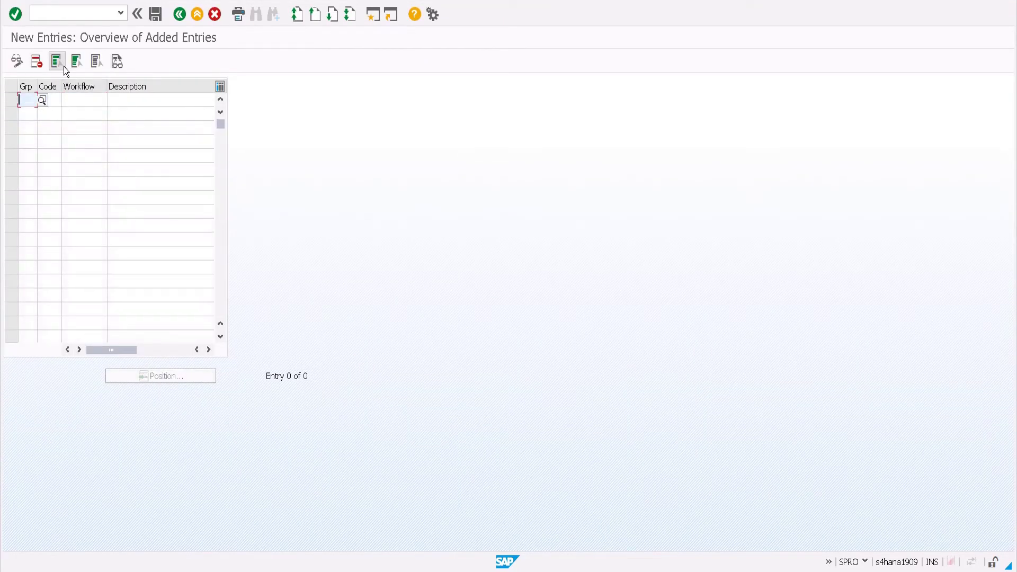
type("AV")
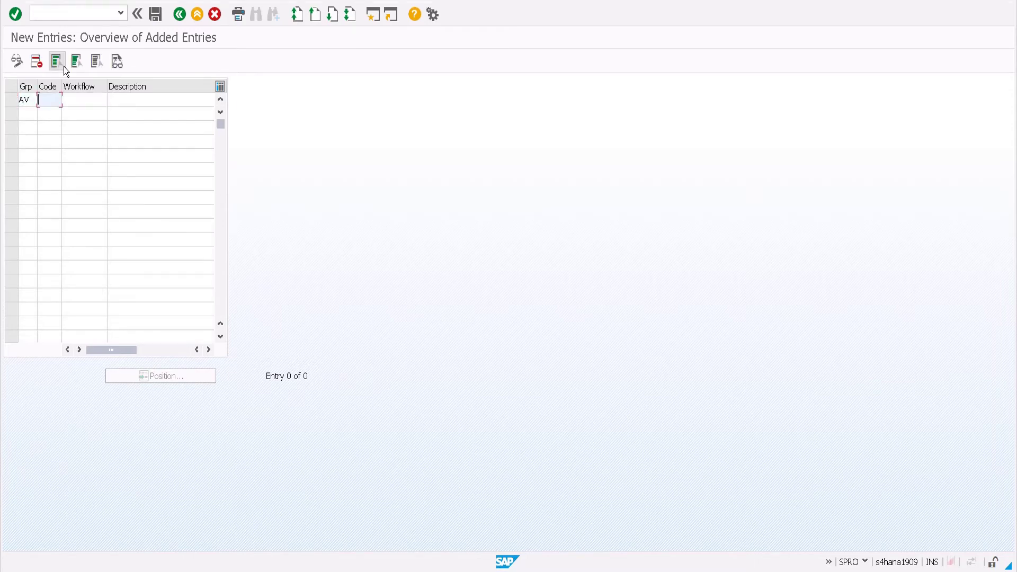
type("L1")
key("BackSpace")
key("BackSpace")
type("L1")
key("Return")
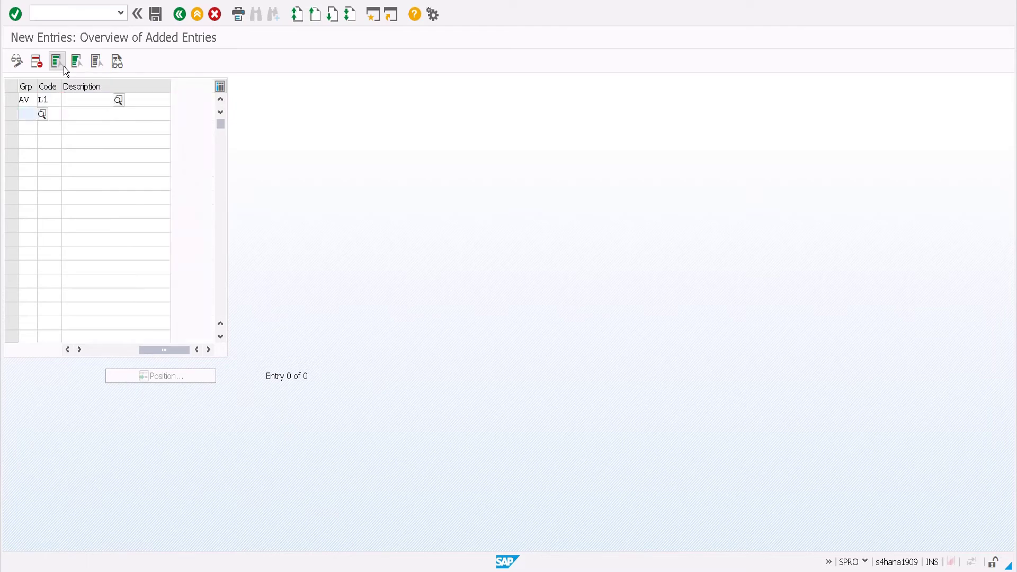
Add a second release code entry with group AV and code L2.
type("AV")
key("Tab")
type("L2")
key("Return")
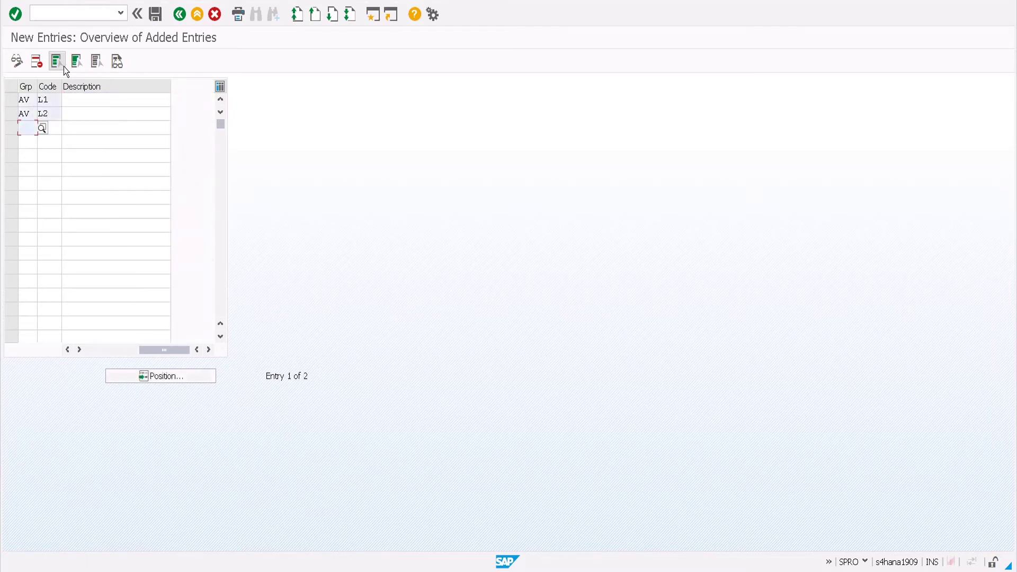
Choose No Workflow for release code L1 and review the available workflow role assignment options.
left_click(68, 349)
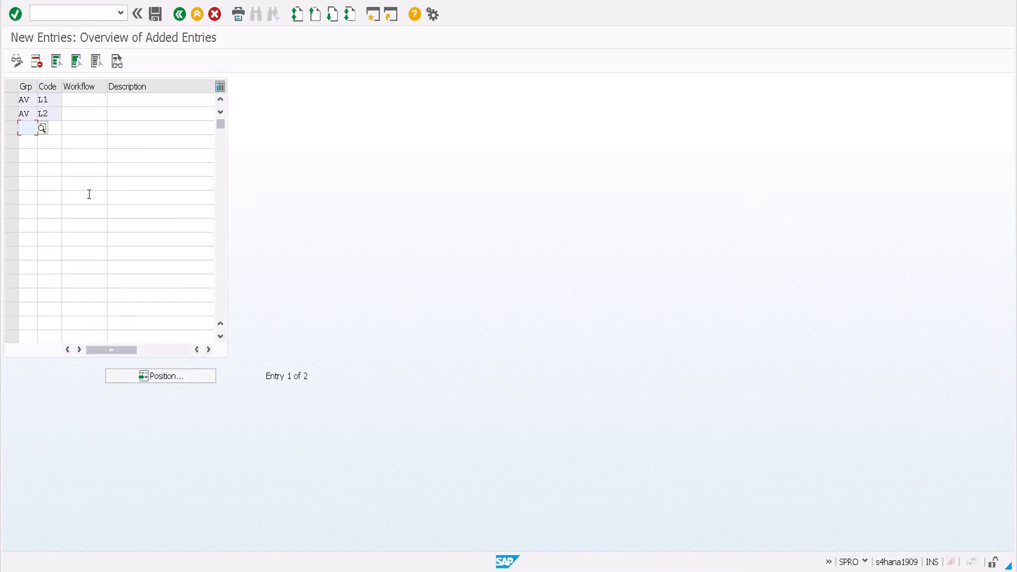
left_click(92, 98)
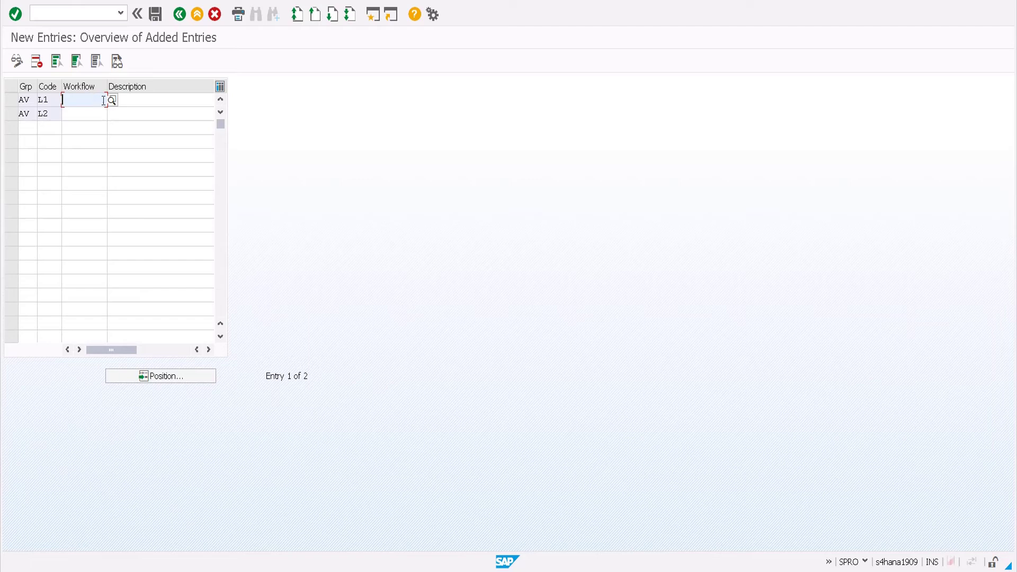
left_click(112, 102)
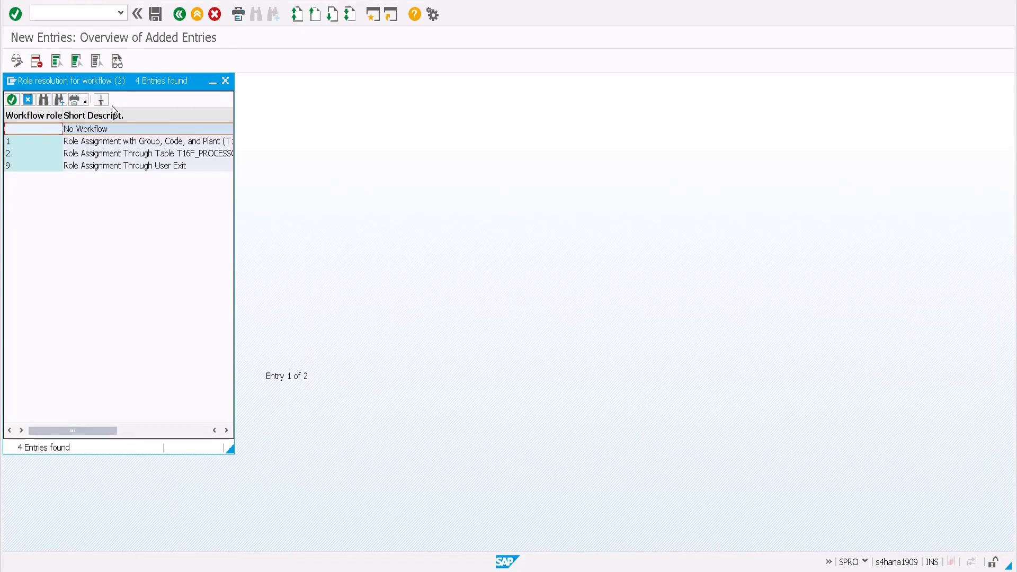
double_click(163, 129)
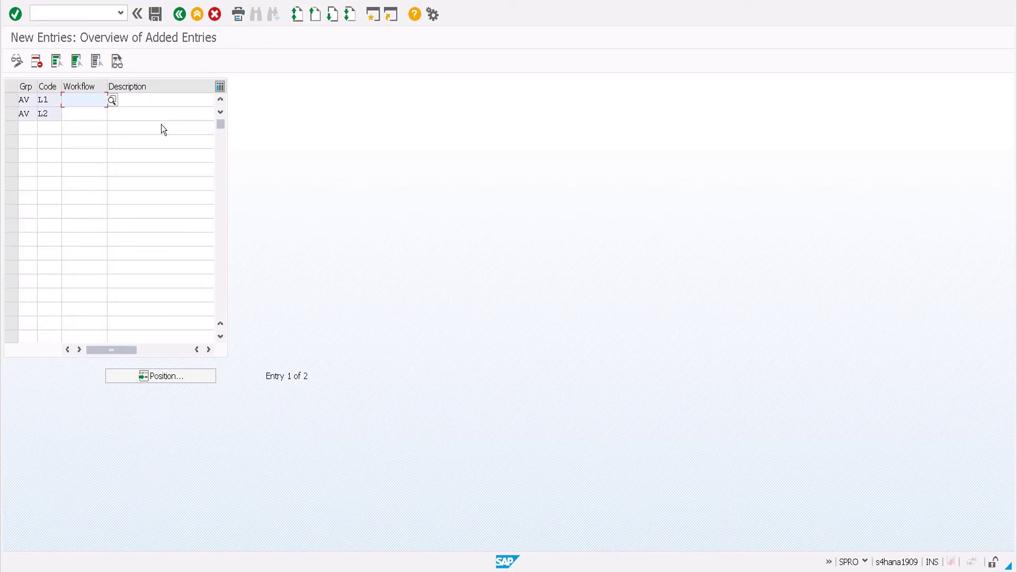
key("F4")
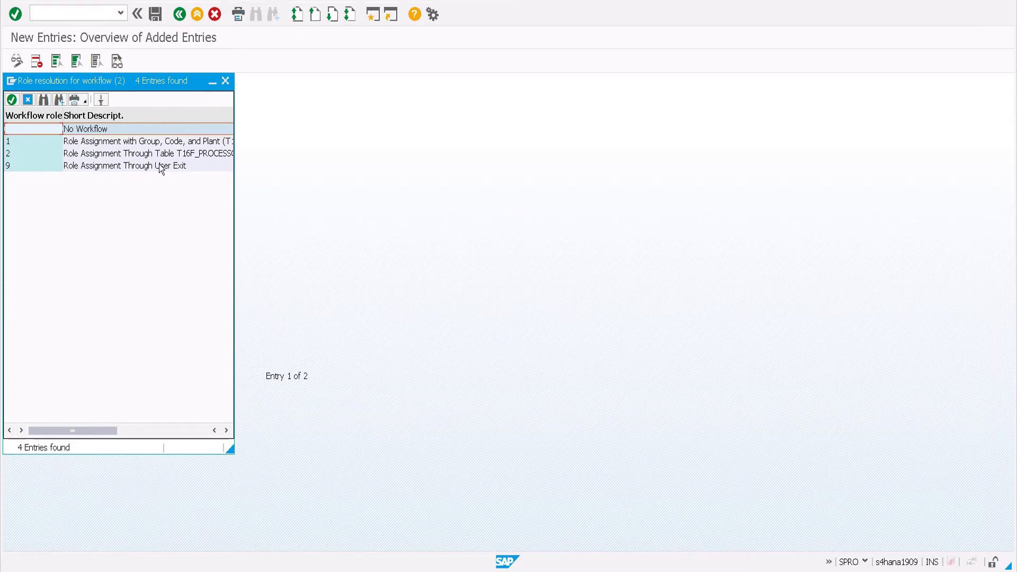
left_click(164, 166)
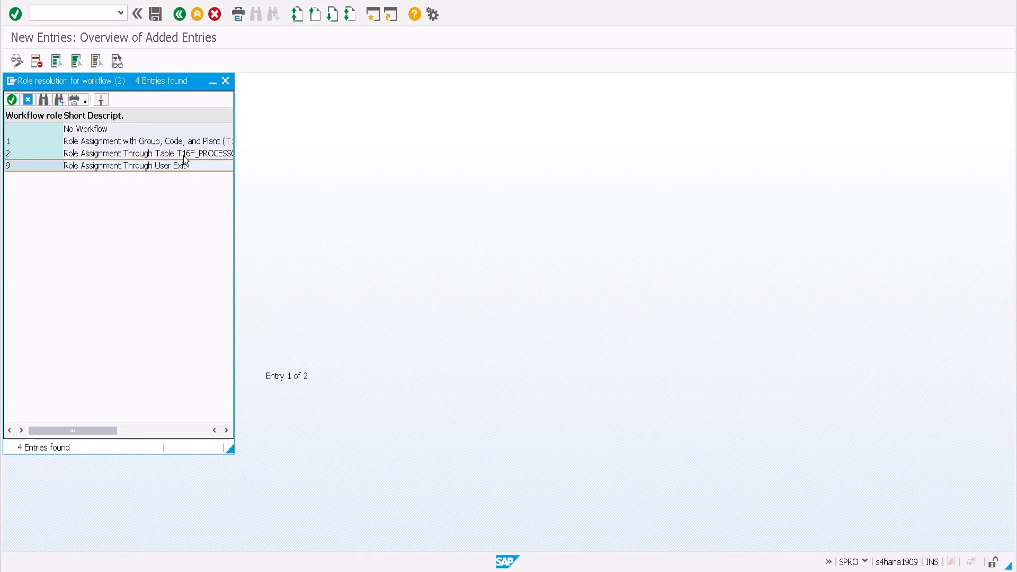
key("Escape")
Leave the release codes view, saving codes L1 and L2 to the proposed customizing request.
key("F3")
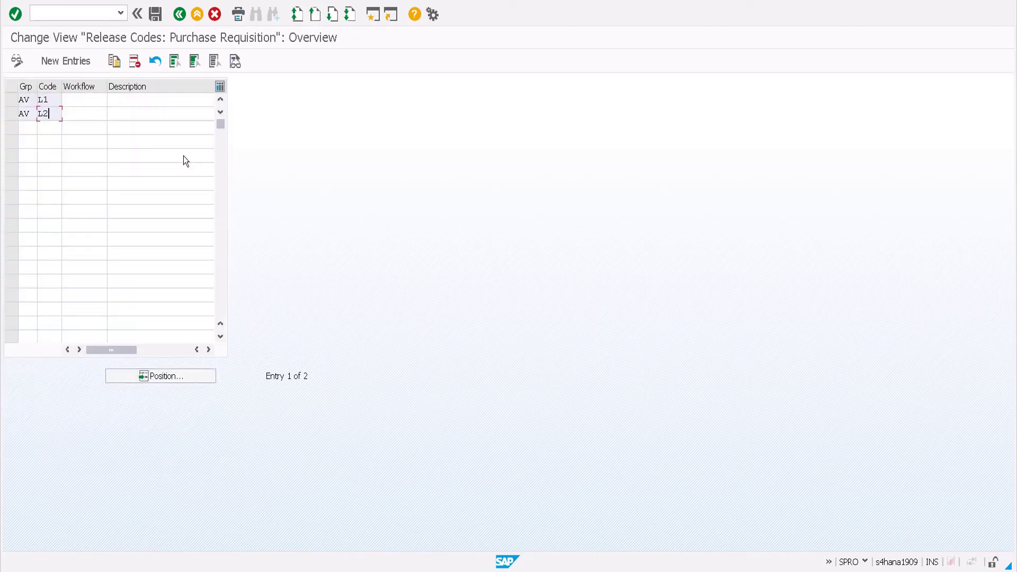
double_click(51, 99)
key("F3")
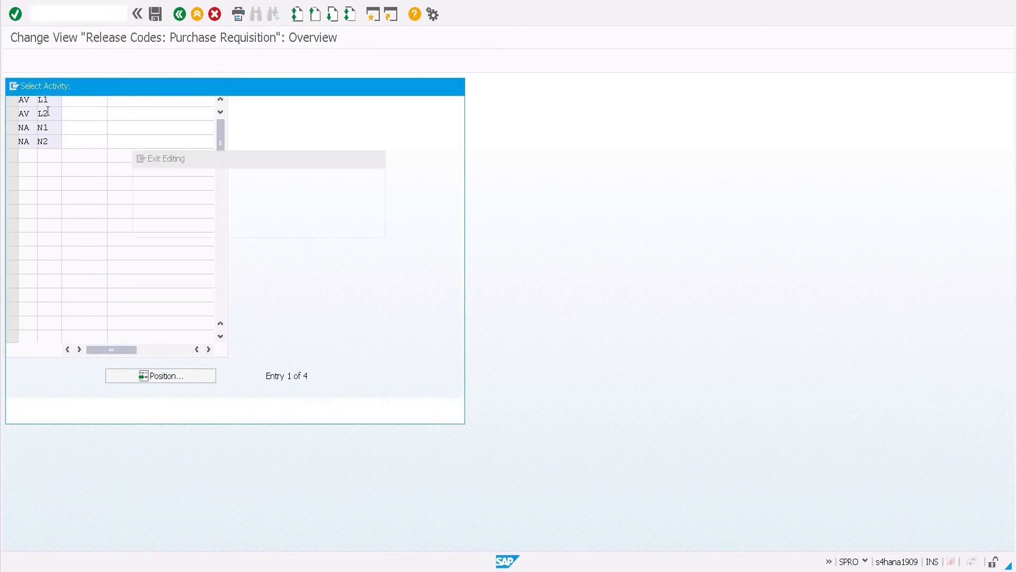
left_click(198, 228)
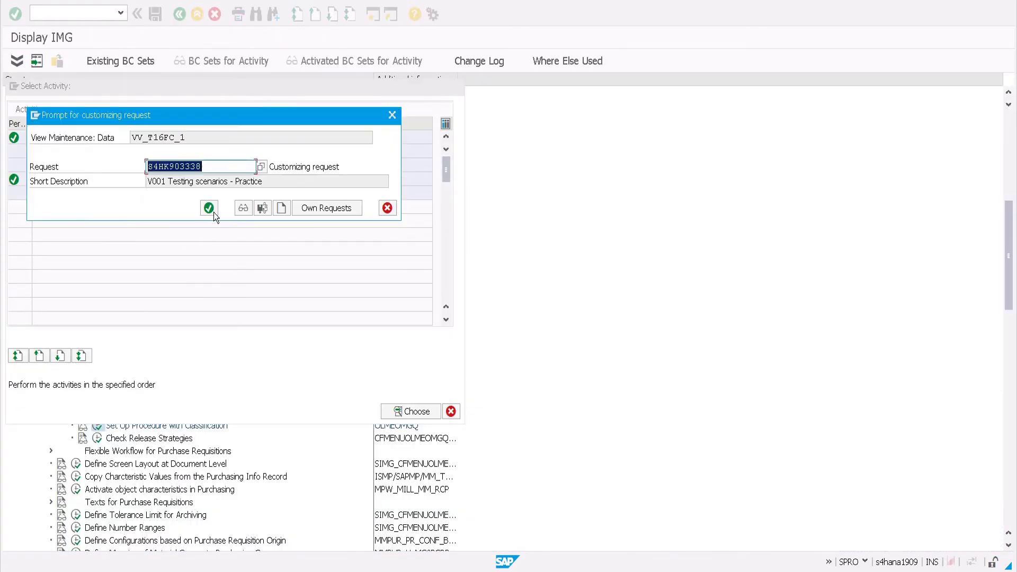
left_click(211, 210)
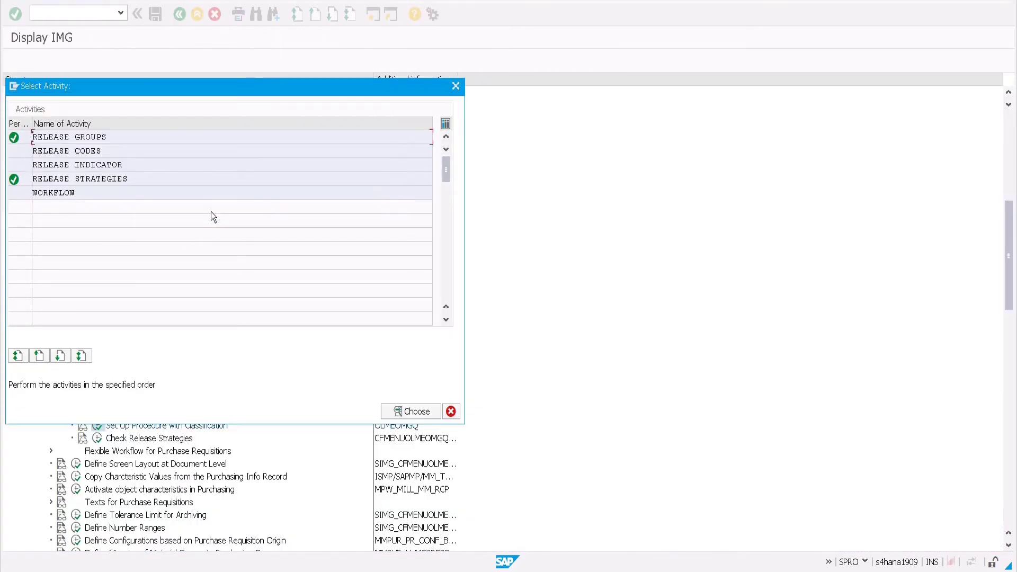
Open the Release Indicator activity and examine the existing release IDs and their descriptions.
double_click(94, 163)
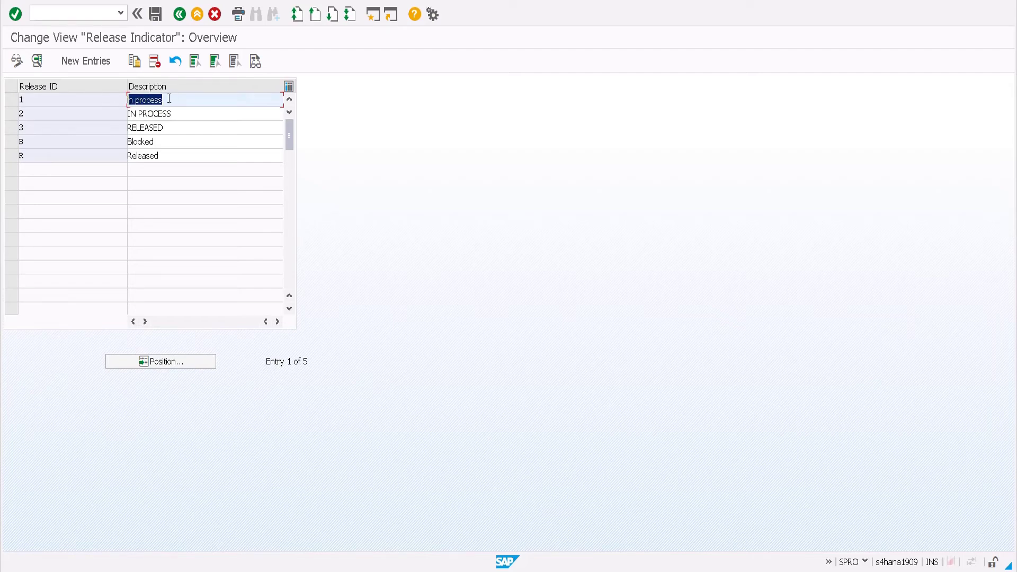
left_click(187, 114)
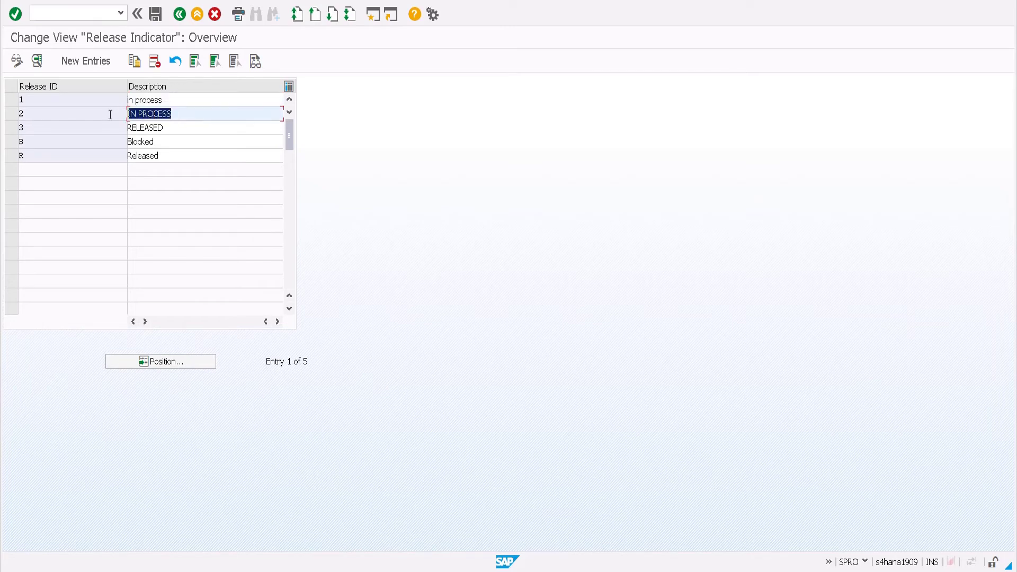
left_click(163, 127)
left_click_drag(163, 127, 110, 137)
left_click(159, 142)
left_click_drag(174, 154, 124, 147)
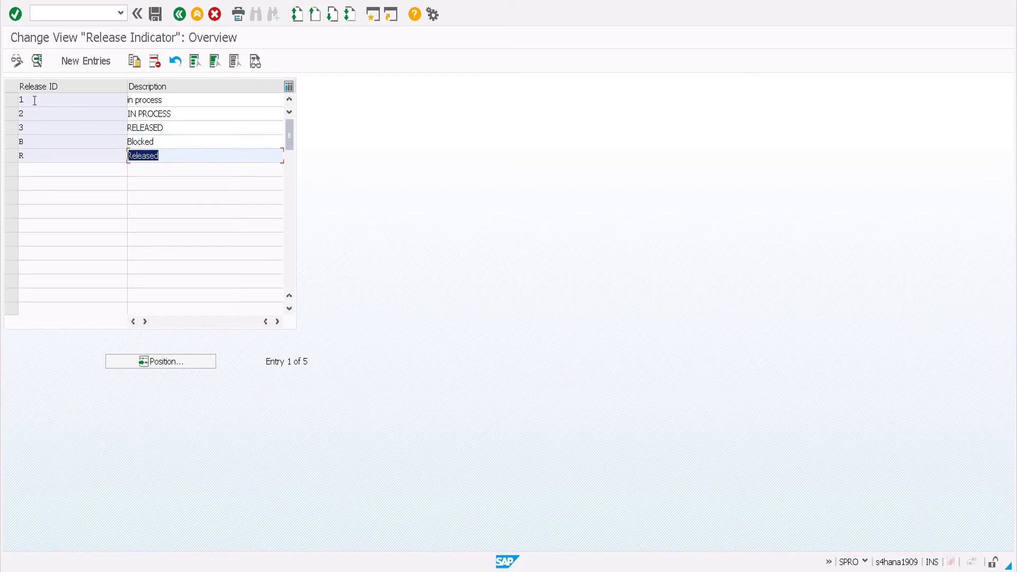
left_click(10, 141)
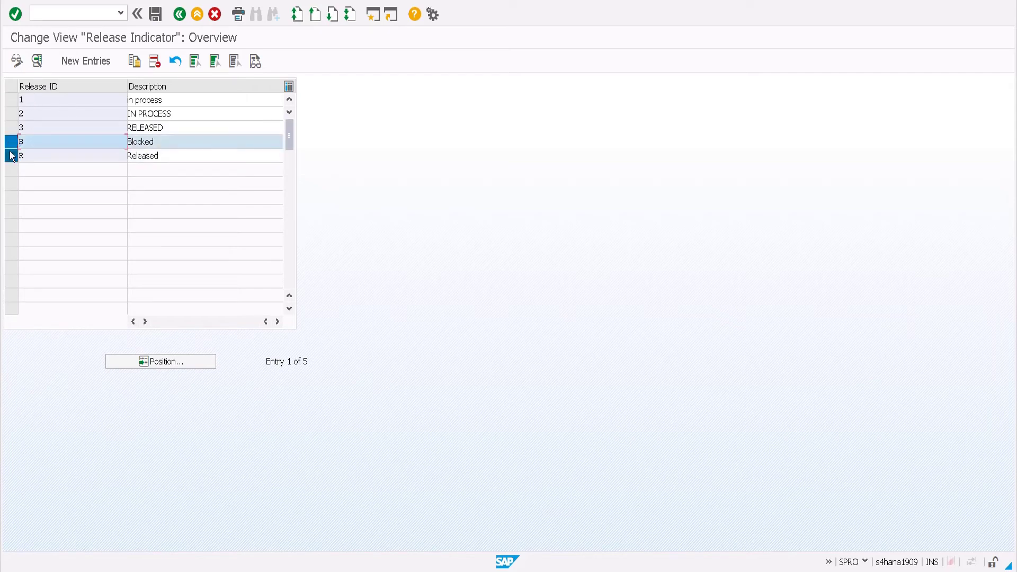
left_click(12, 155)
left_click(11, 141)
left_click(12, 156)
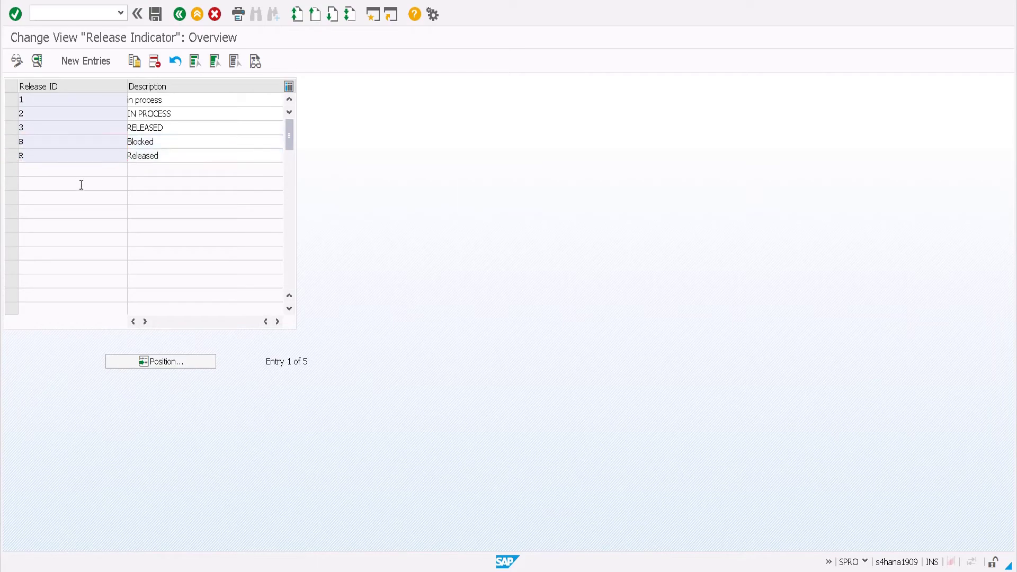
key("F3")
Open the Release Strategies activity and set the Plant characteristic of strategy NA 01 to AVG2 in its classification.
double_click(70, 179)
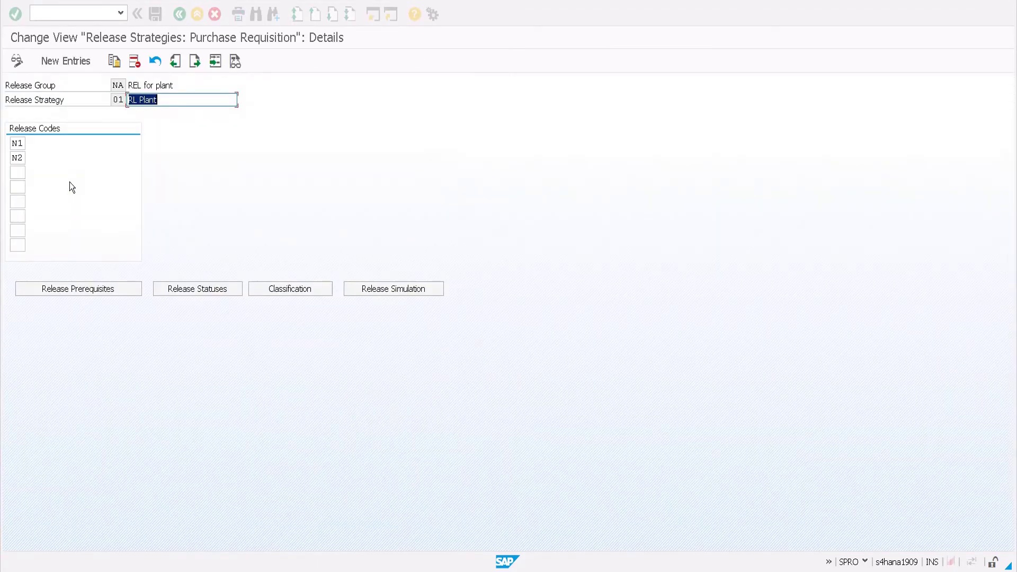
left_click(297, 292)
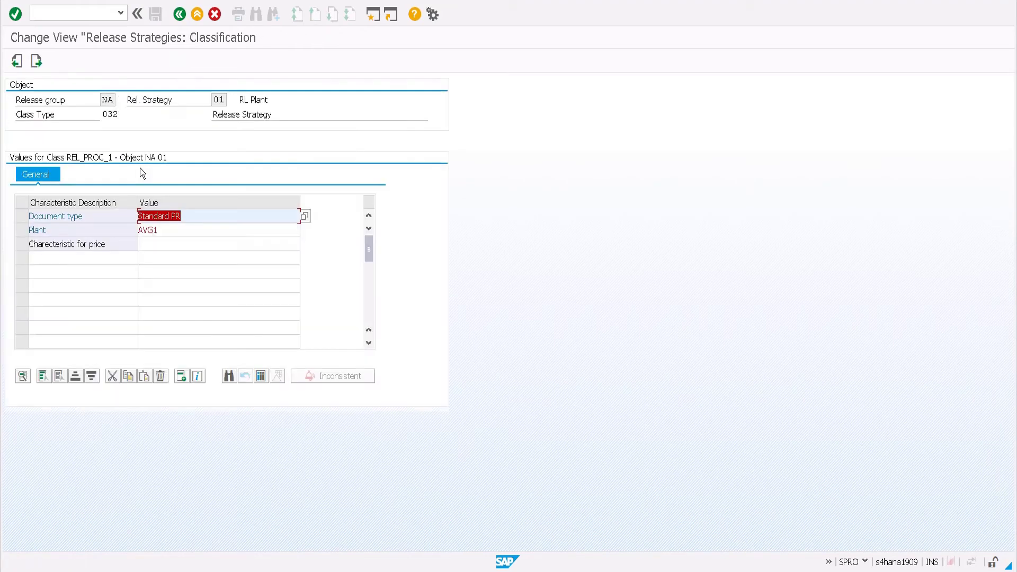
left_click(169, 229)
key("BackSpace")
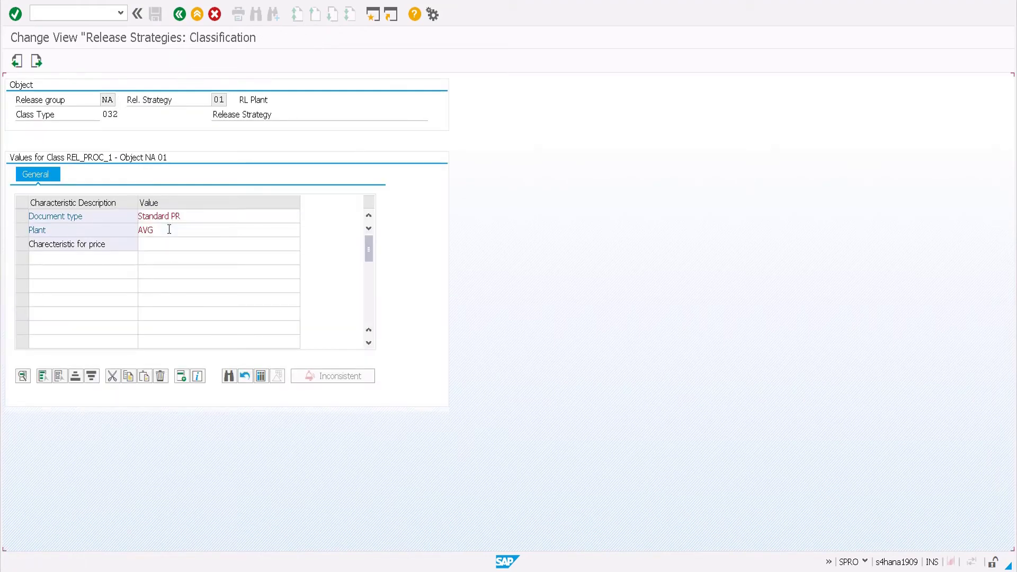
left_click(169, 230)
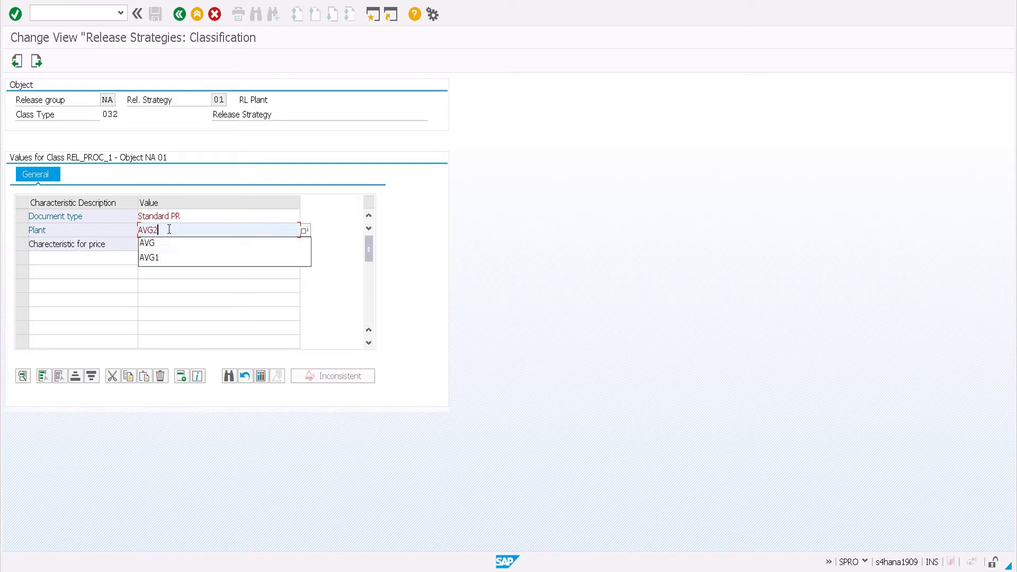
type("2")
key("Return")
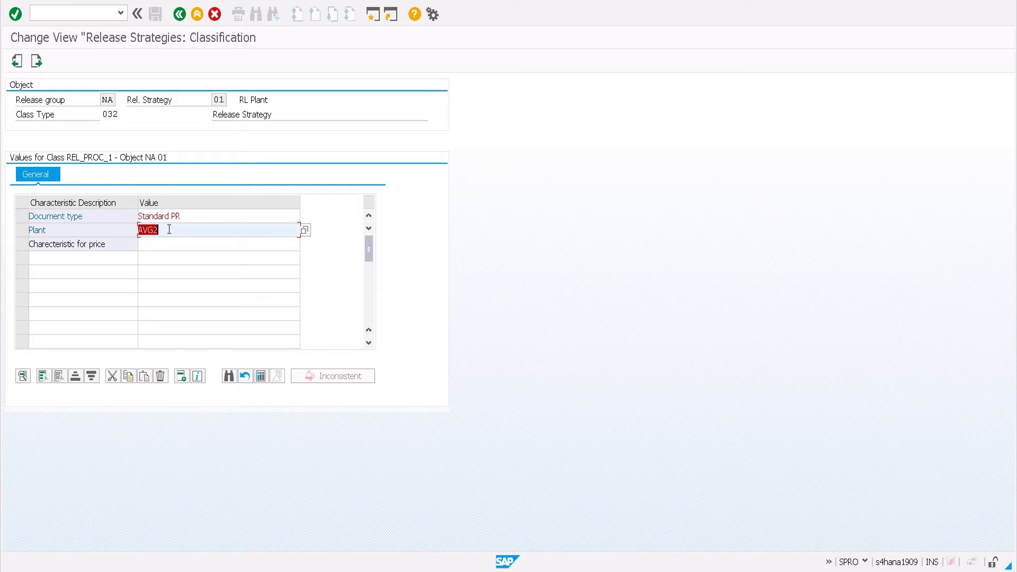
left_click(179, 15)
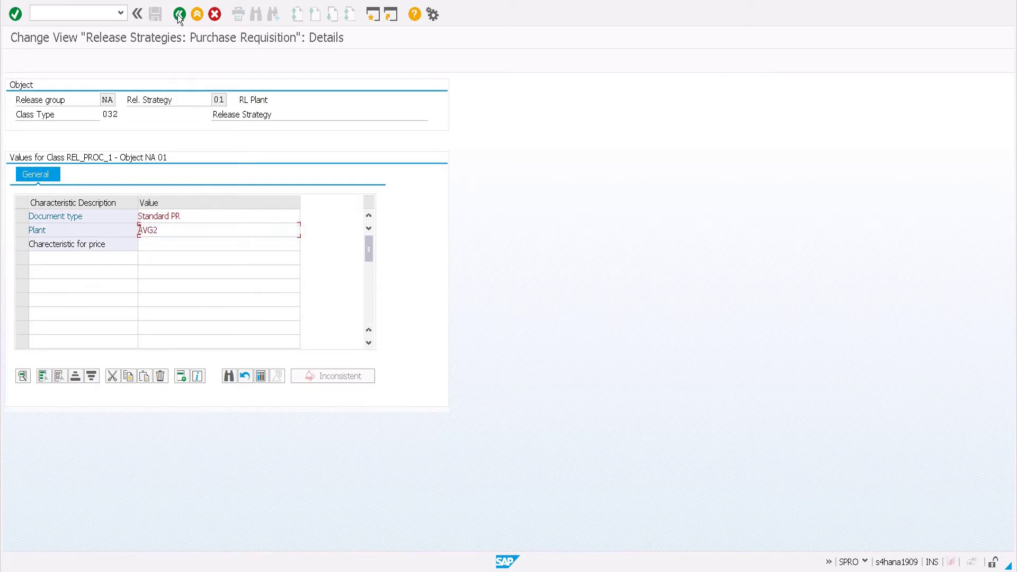
Create a new release strategy entry with group AV, strategy 01 and description "AVGB AVG1 Rel. Strg".
left_click(74, 60)
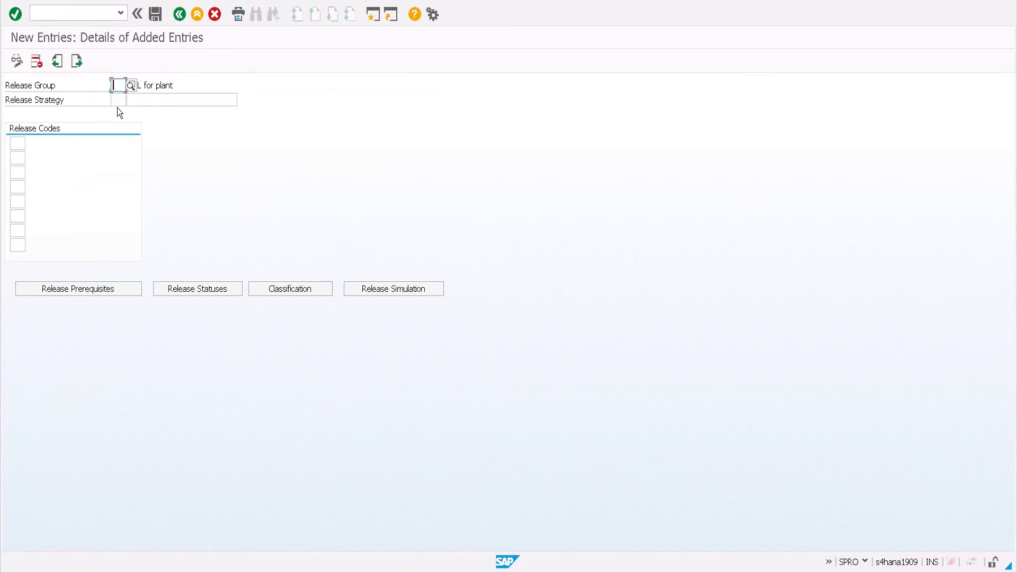
type("AV")
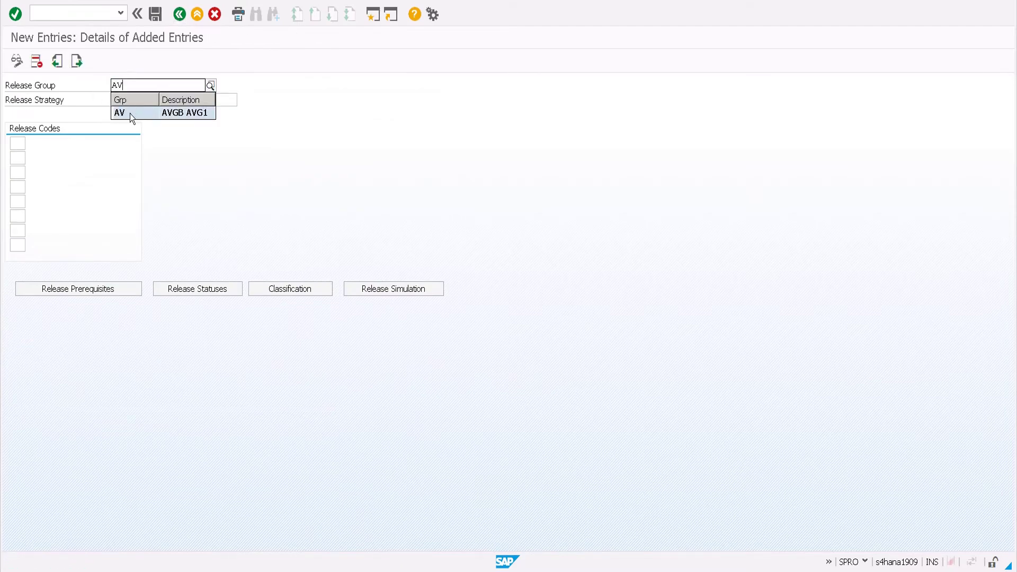
left_click(130, 114)
left_click(114, 99)
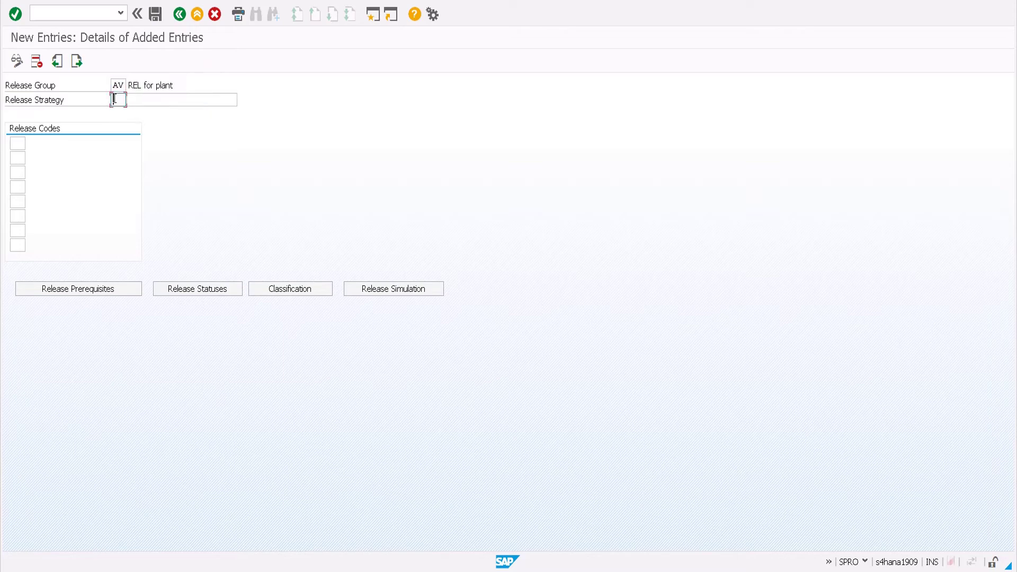
type("01")
key("Tab")
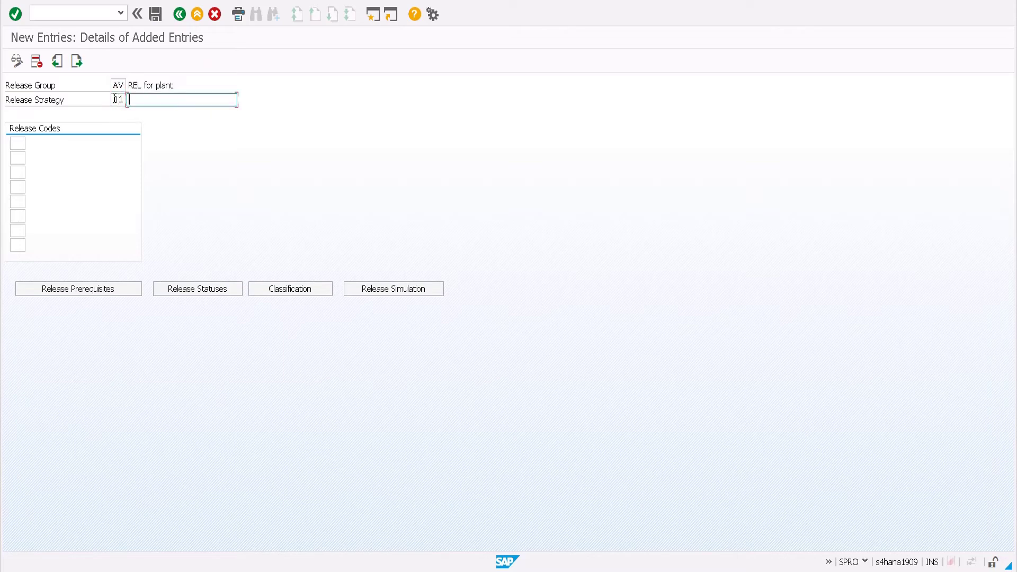
type("AVGB AVG1 Rel. Strg")
key("Return")
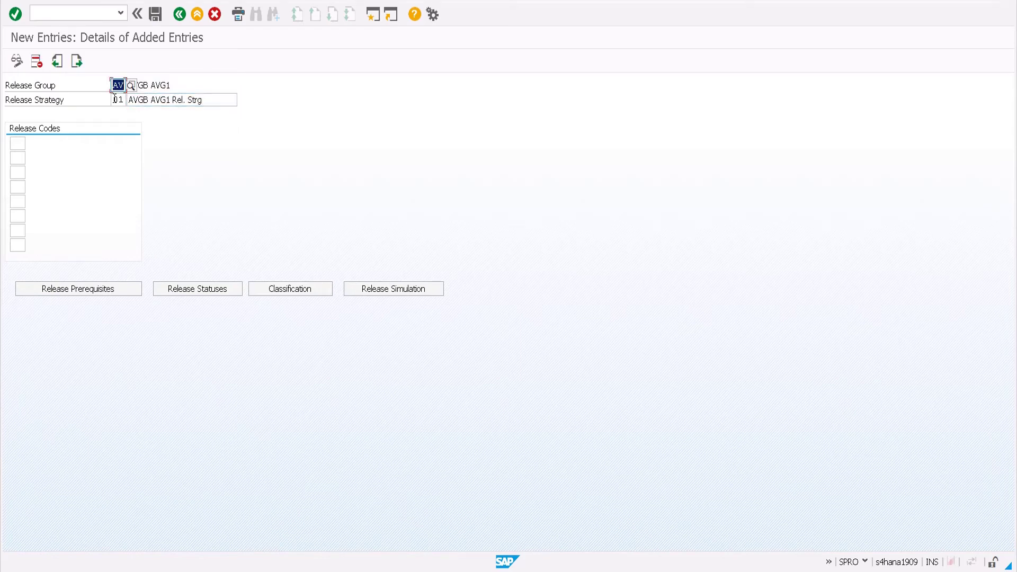
Assign release codes L1 and L2 to the new release strategy.
left_click(18, 144)
type("L1")
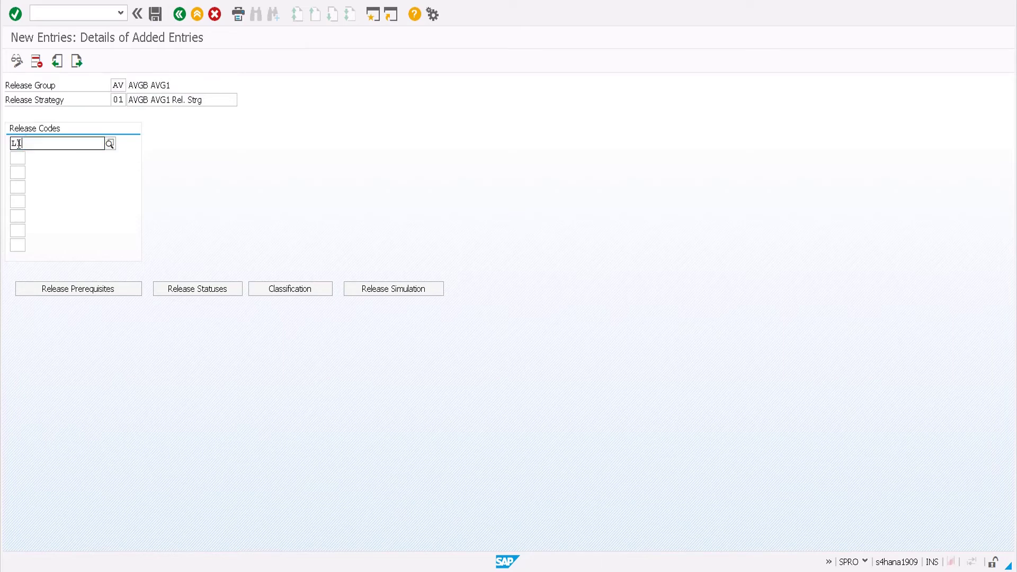
key("Return")
type("L2")
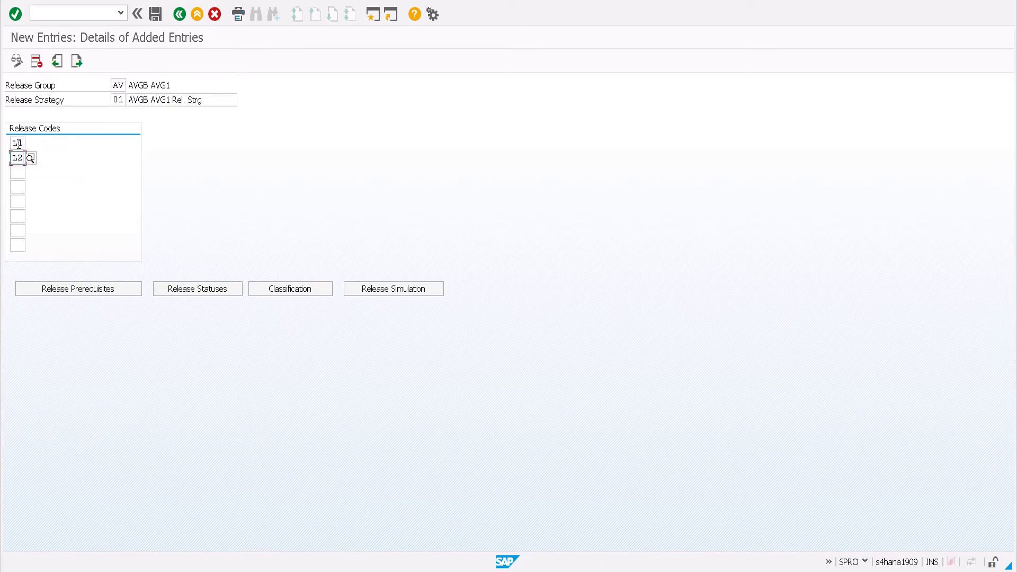
key("Return")
Define the release prerequisites so that code L2 requires L1 to be released first.
left_click(68, 288)
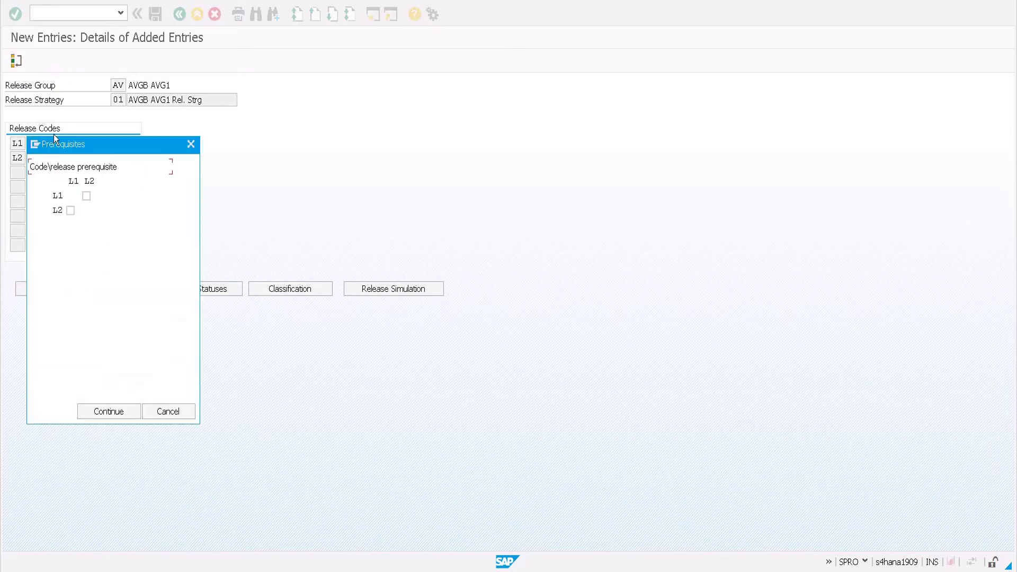
left_click_drag(68, 146, 205, 160)
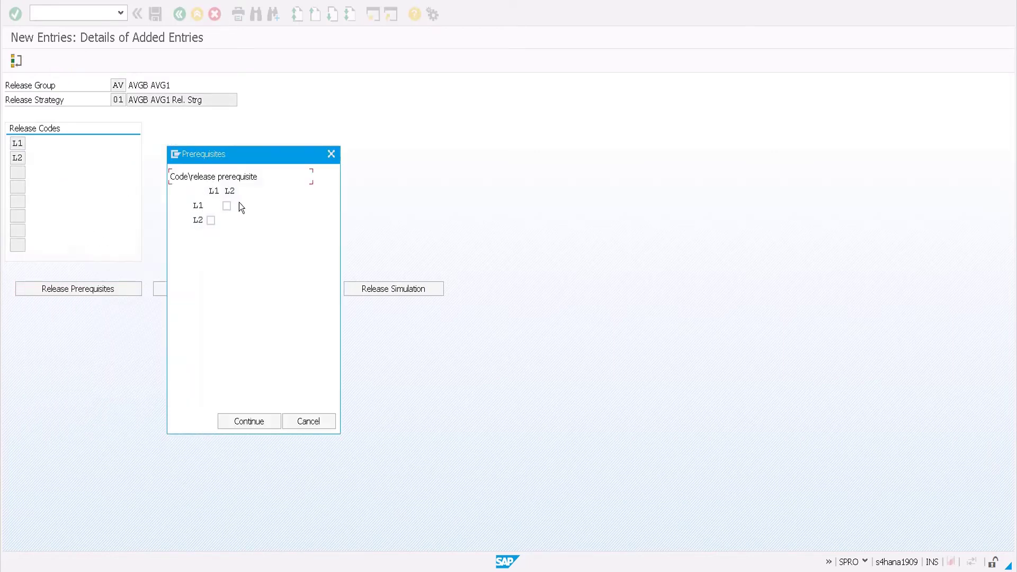
left_click(197, 207)
left_click_drag(202, 210, 206, 212)
left_click(201, 221)
left_click(210, 224)
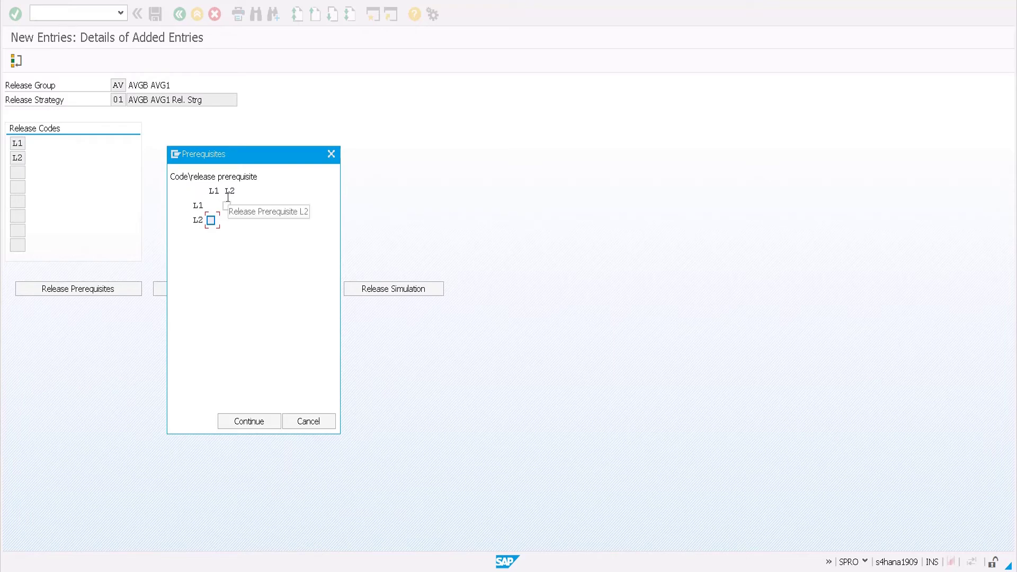
left_click(211, 220)
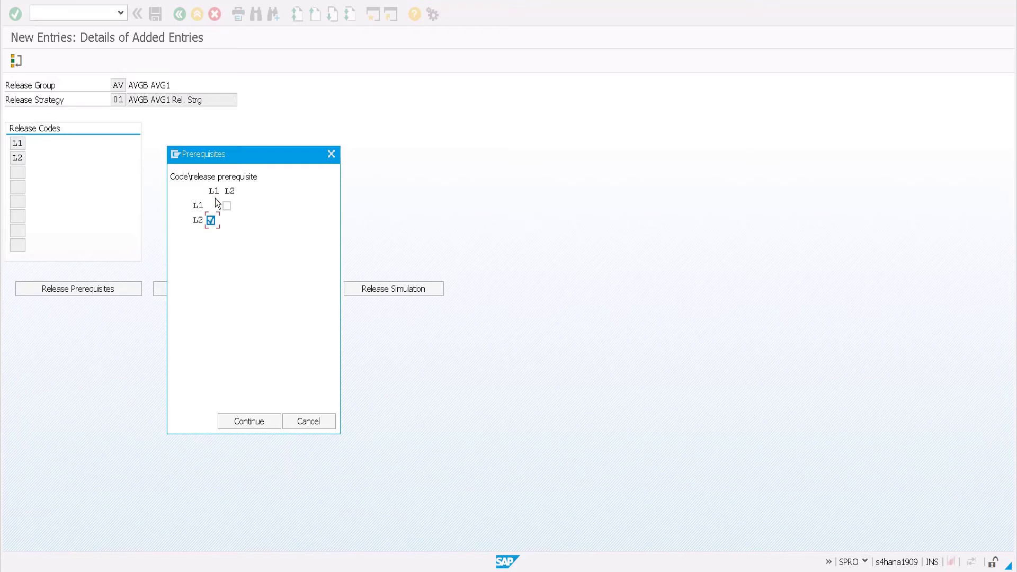
left_click(249, 422)
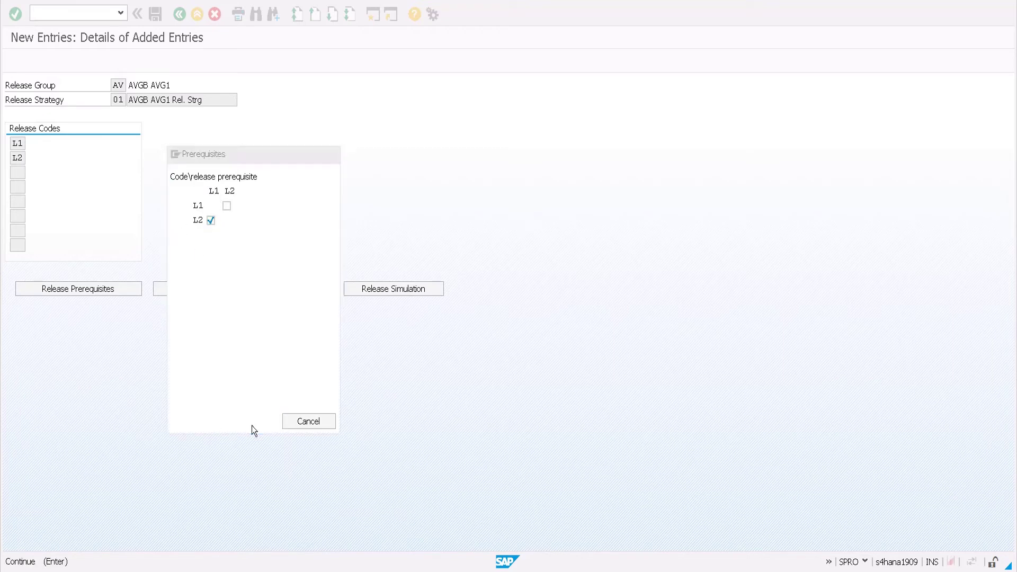
Open the release statuses and set the indicator for the status with neither code released to B (Blocked).
left_click(217, 290)
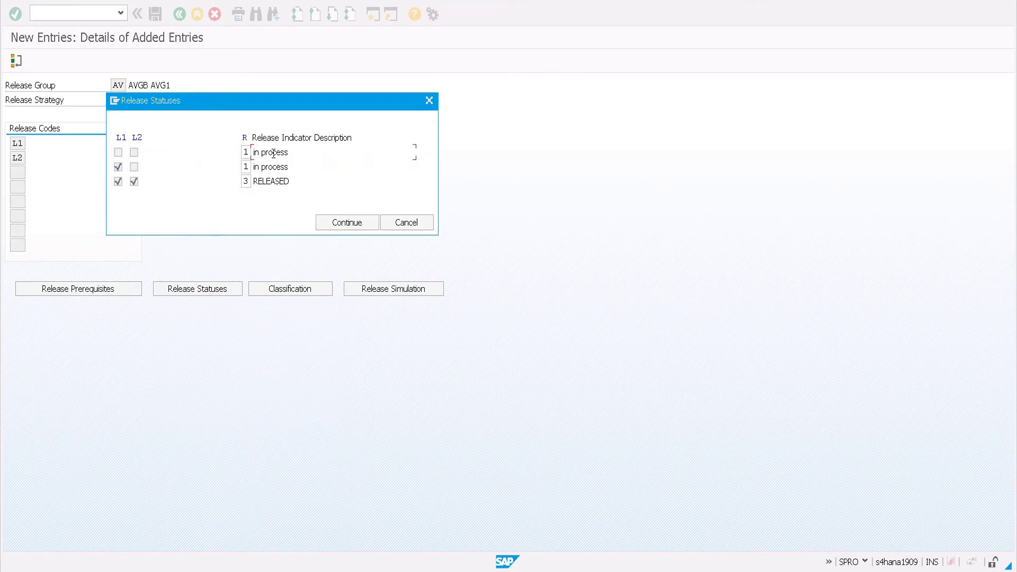
left_click(245, 152)
left_click(255, 153)
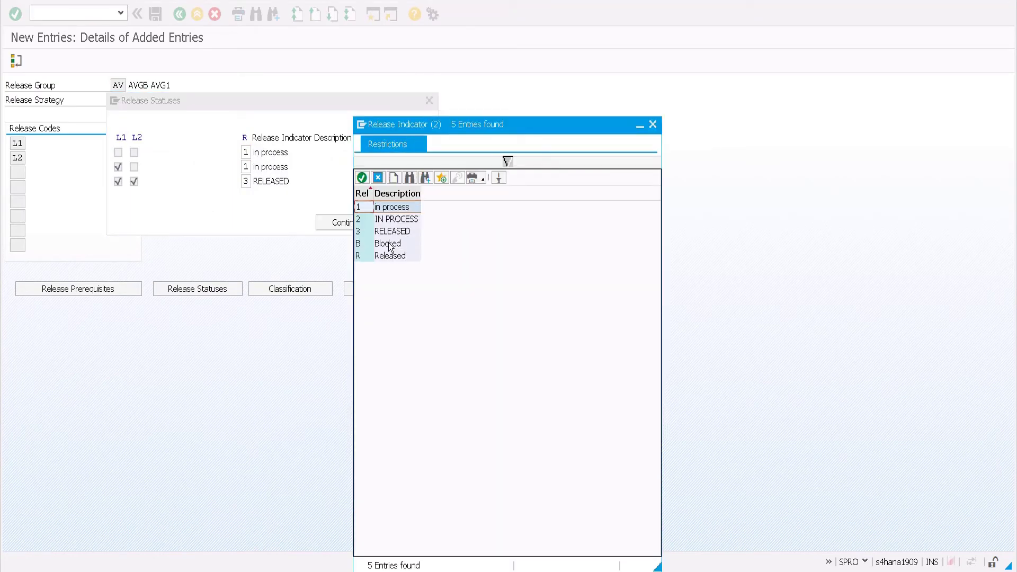
double_click(388, 244)
left_click(246, 166)
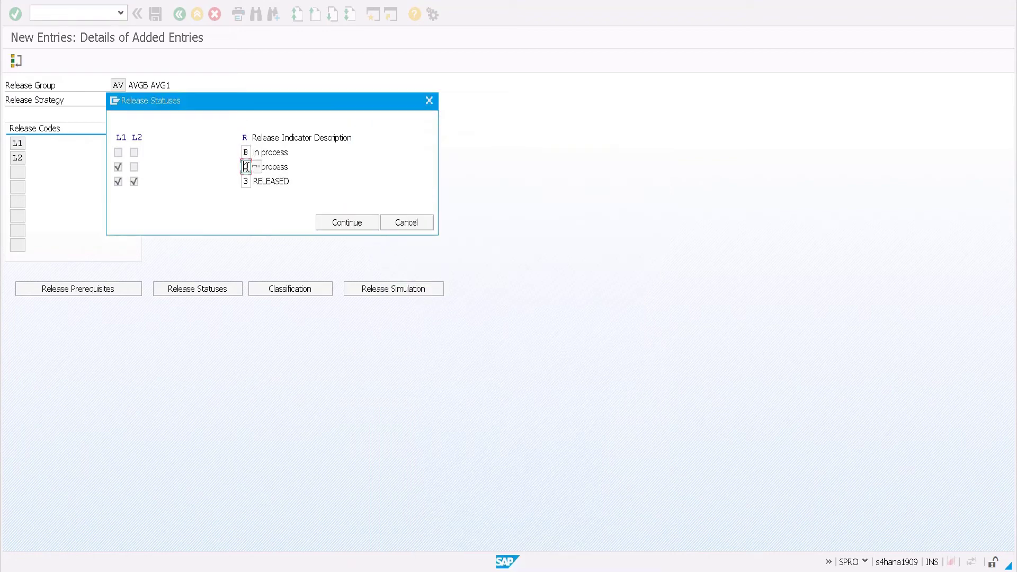
left_click(254, 167)
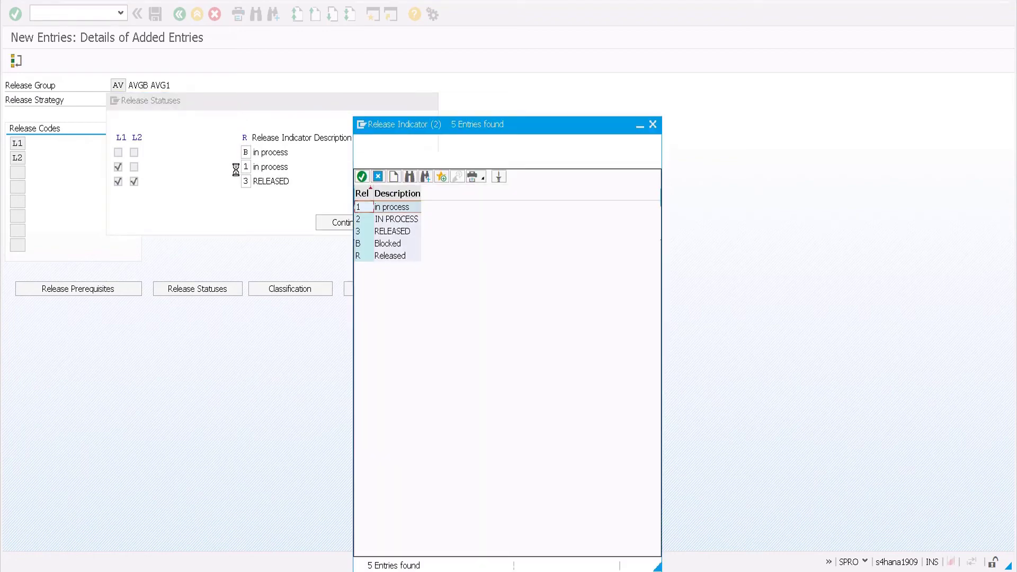
double_click(384, 256)
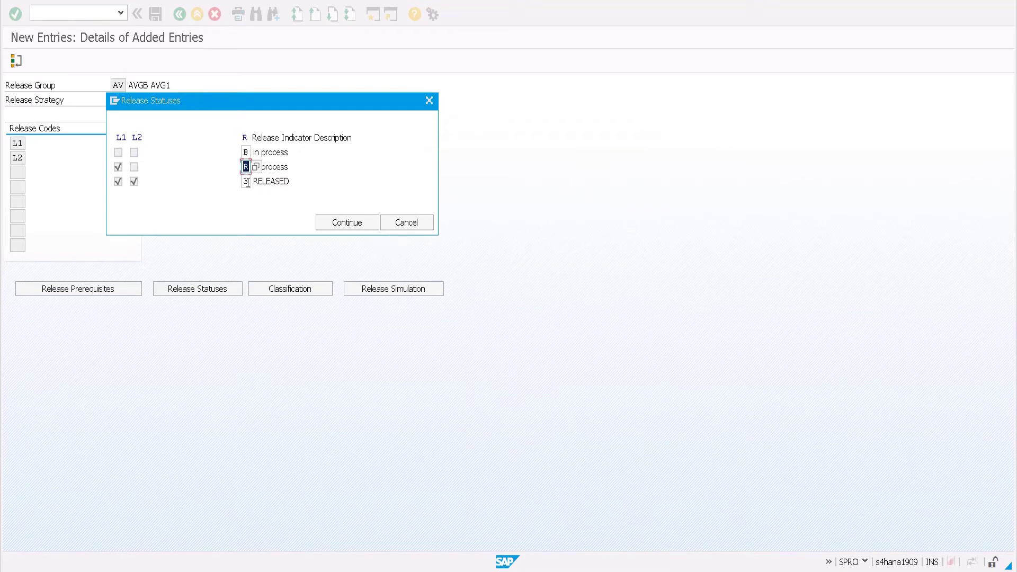
key("Delete")
Set the release indicator for the status with only L1 released to 1 (in process).
key("F4")
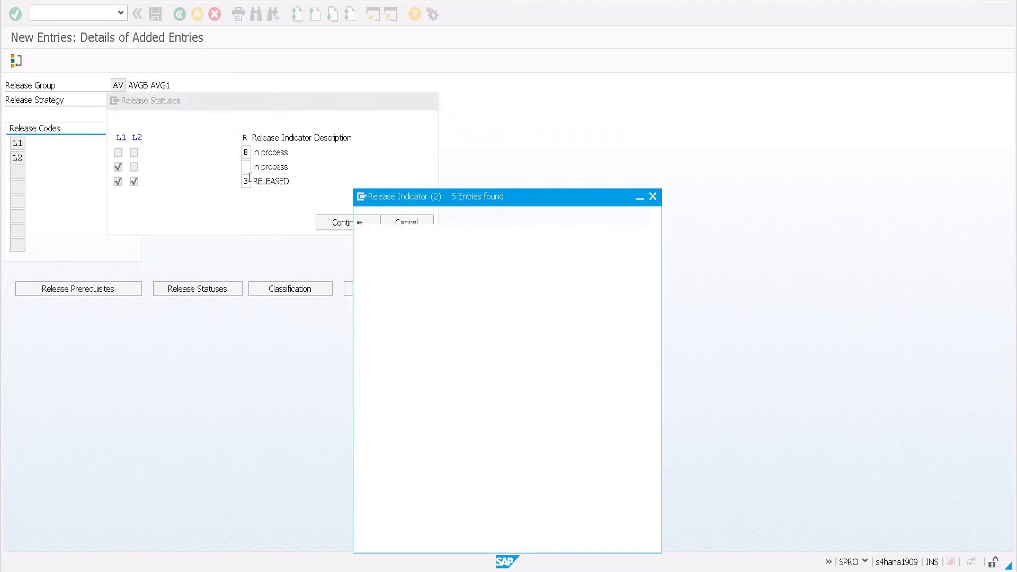
left_click(390, 209)
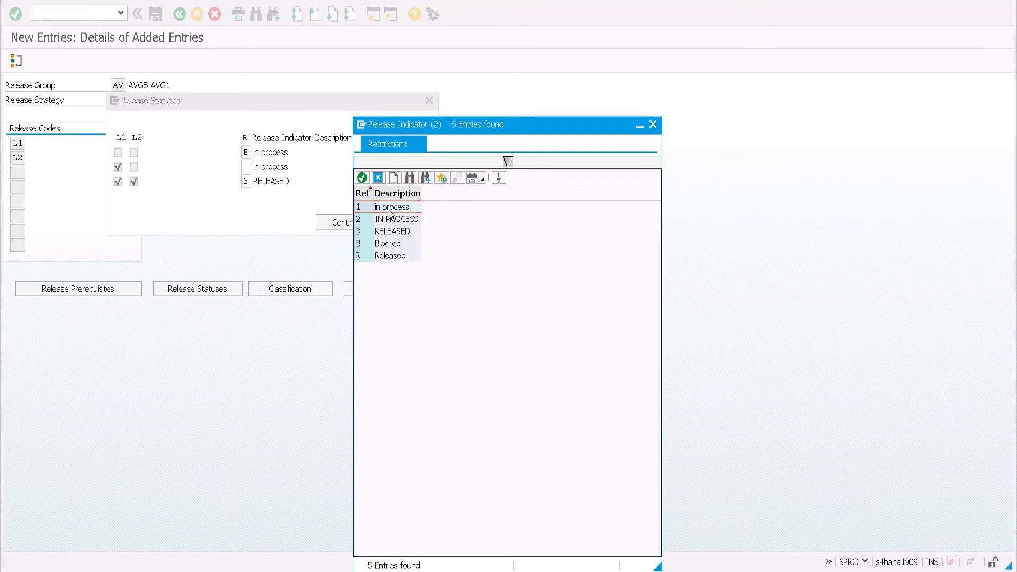
left_click(391, 209)
Set the release indicator for the status with both L1 and L2 released to R (Released) and accept the release statuses.
left_click(253, 182)
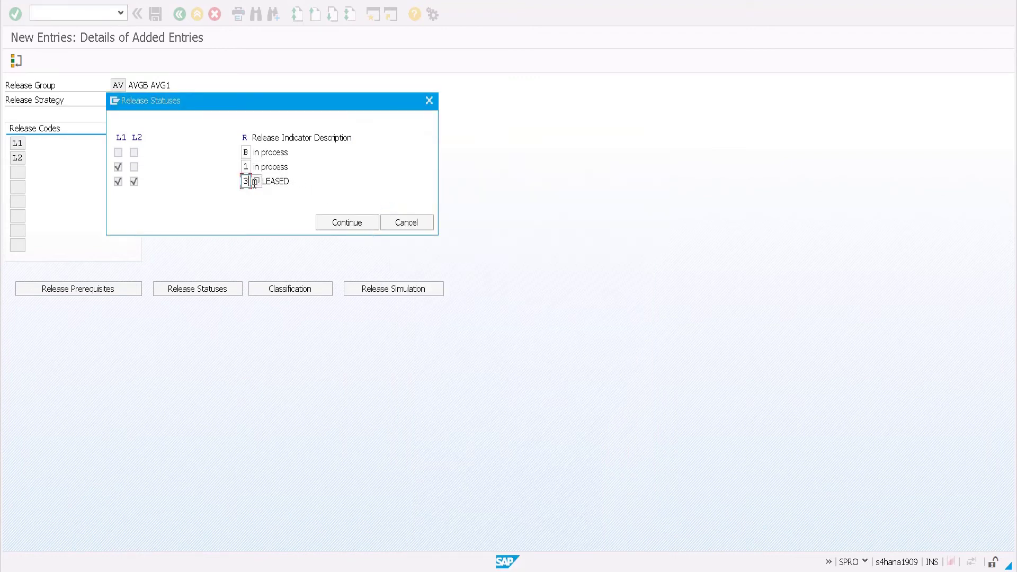
key("F4")
left_click(396, 244)
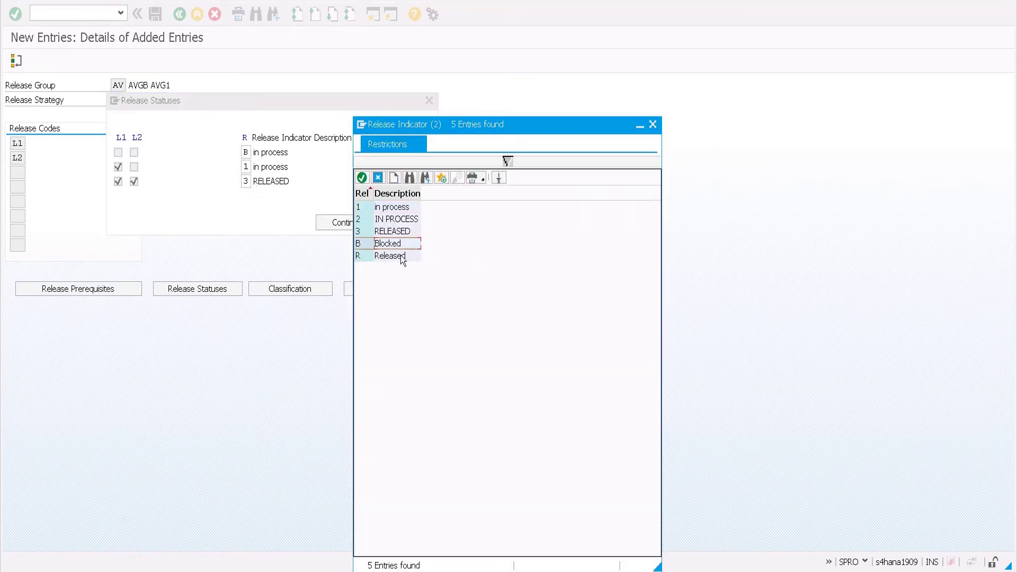
left_click(403, 258)
left_click(357, 222)
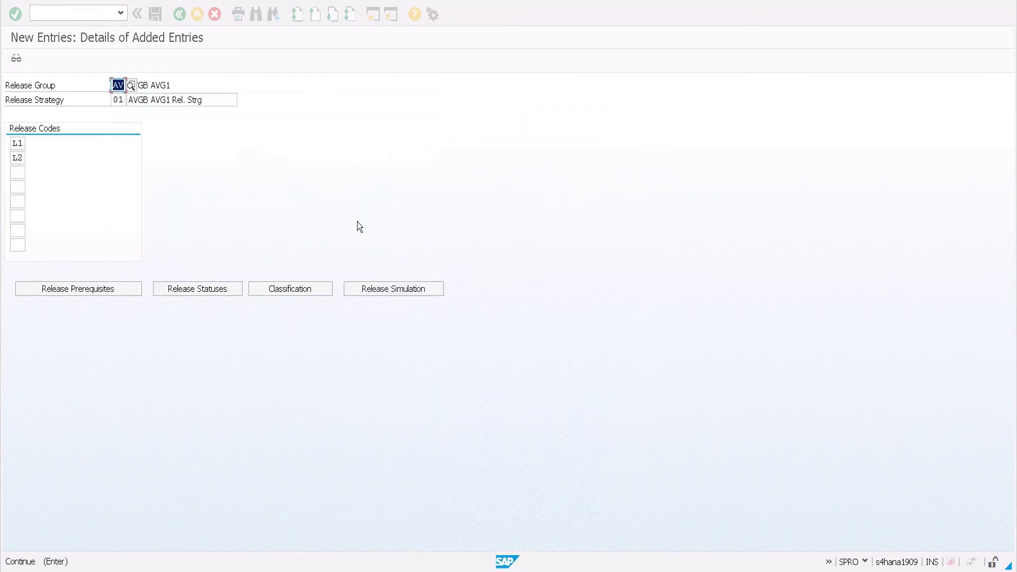
Open the strategy's classification, set the document type to NB (Standard PR) and enter AVG1 as the plant.
left_click(309, 289)
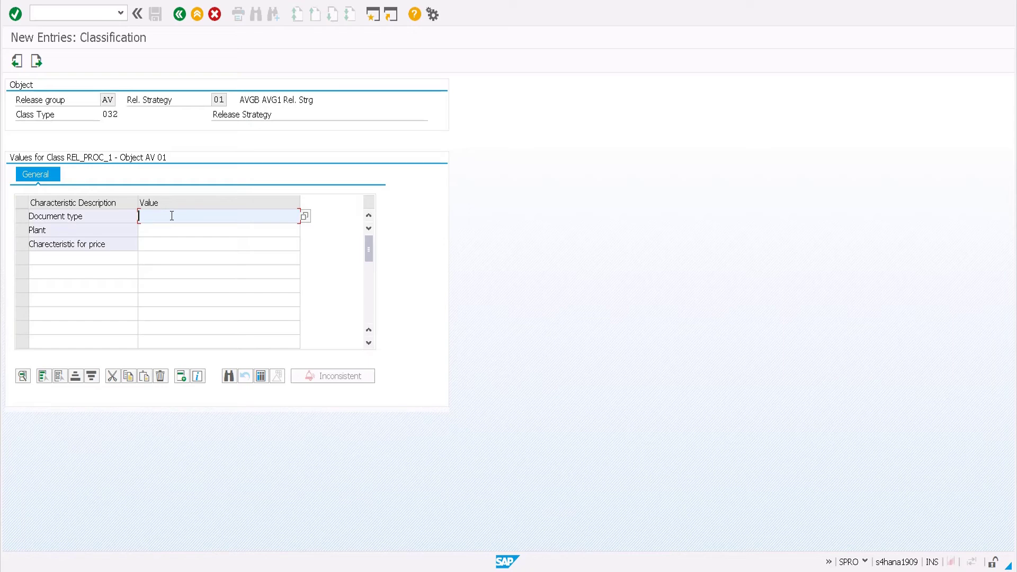
key("F4")
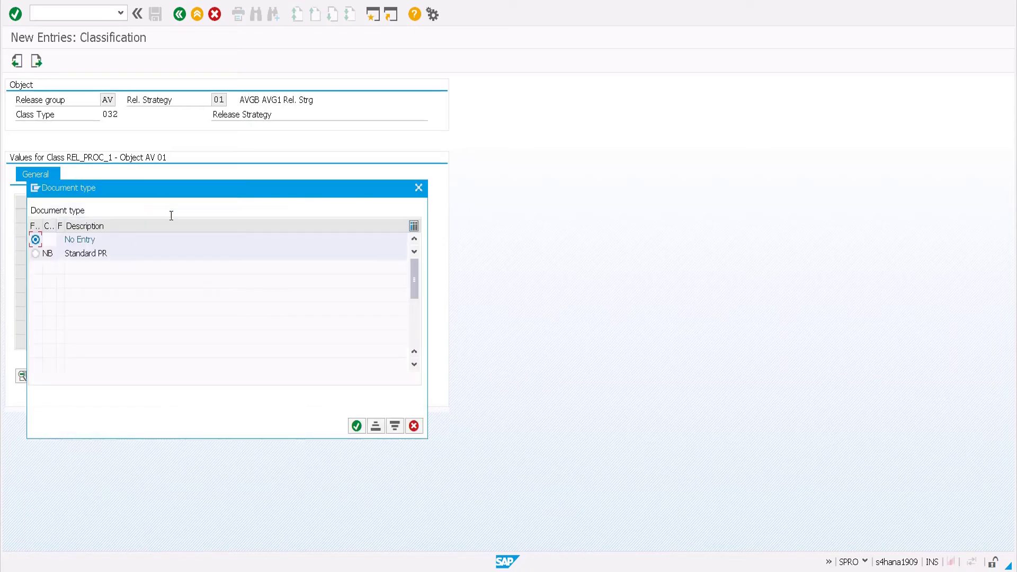
left_click(35, 254)
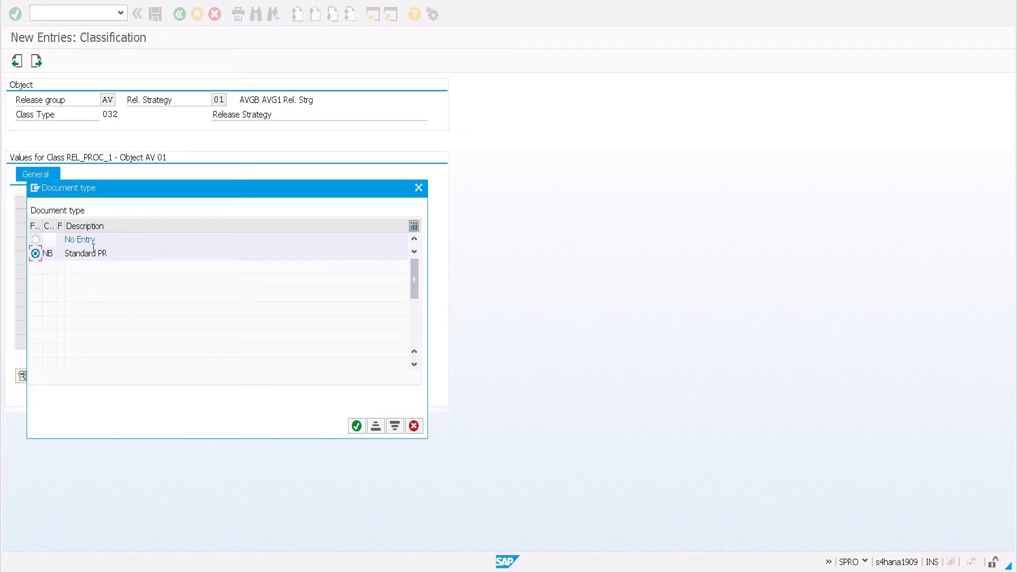
left_click_drag(109, 254, 72, 253)
left_click(357, 427)
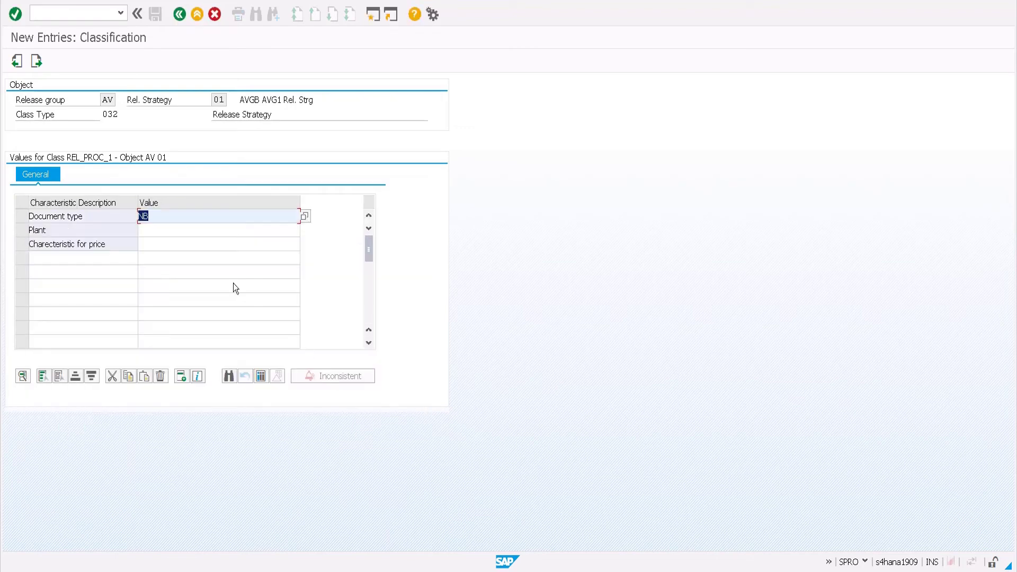
left_click(173, 232)
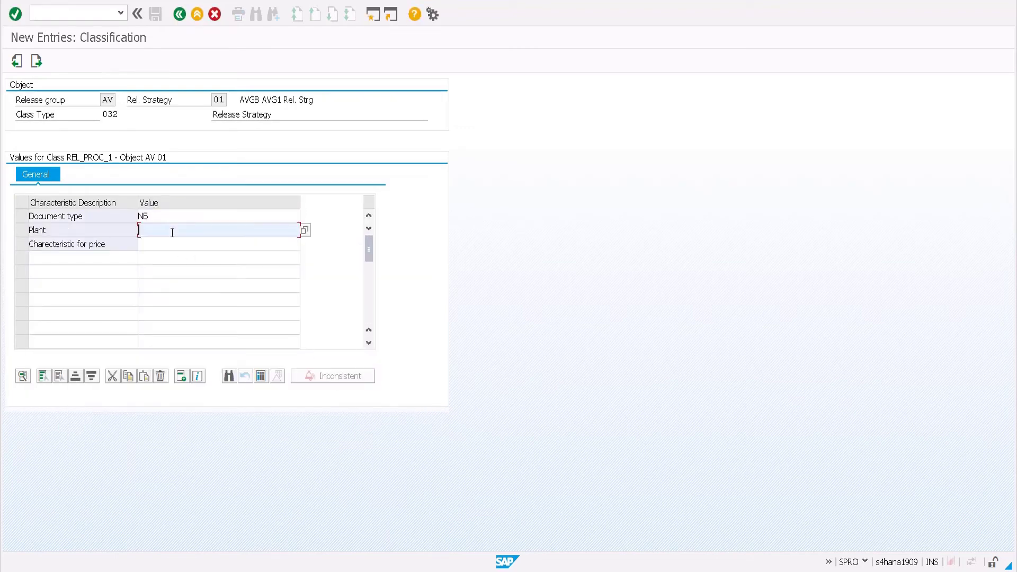
type("AVG1")
key("Return")
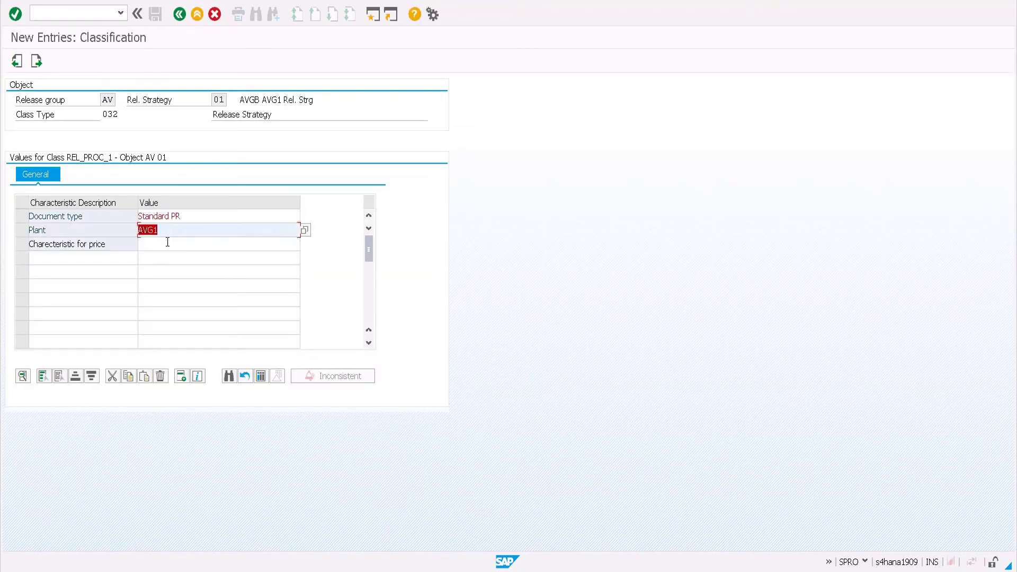
Keep the price characteristic at No Entry and return from the classification to the strategy details.
left_click(167, 242)
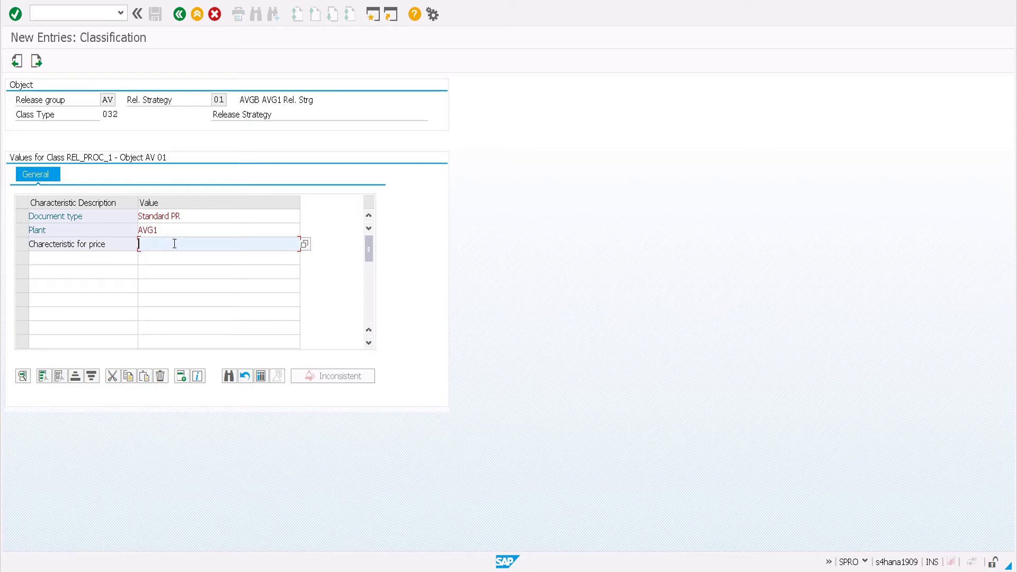
left_click(304, 245)
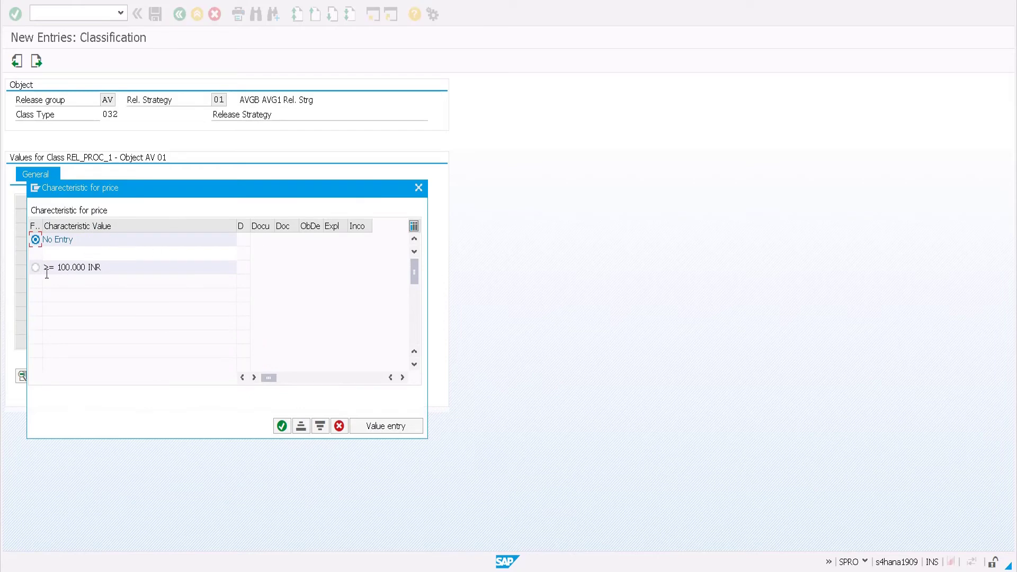
left_click(48, 240)
left_click(35, 239)
left_click(282, 426)
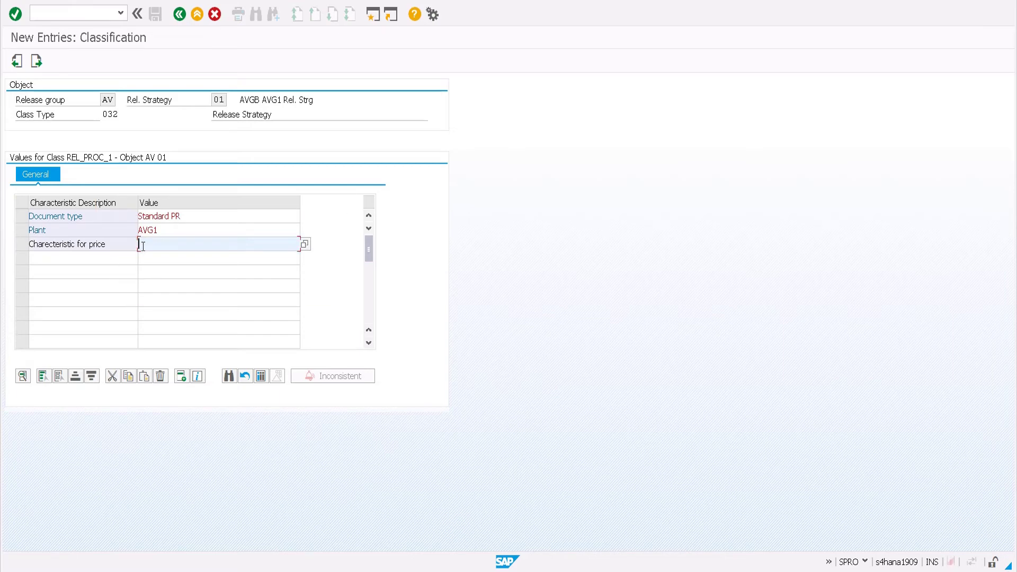
key("F3")
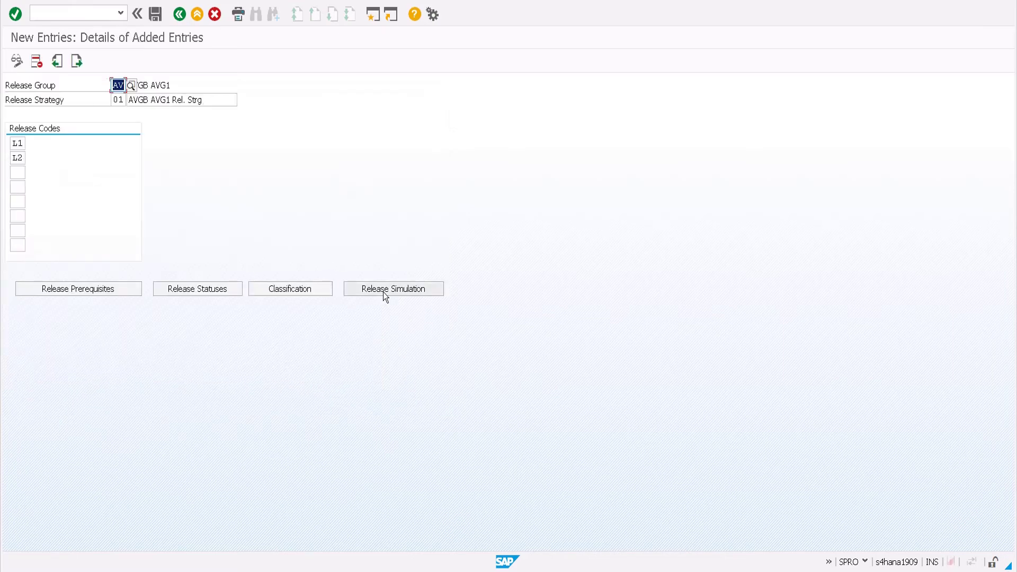
Try to simulate the release for the unsaved strategy, and close the simulation.
left_click(383, 291)
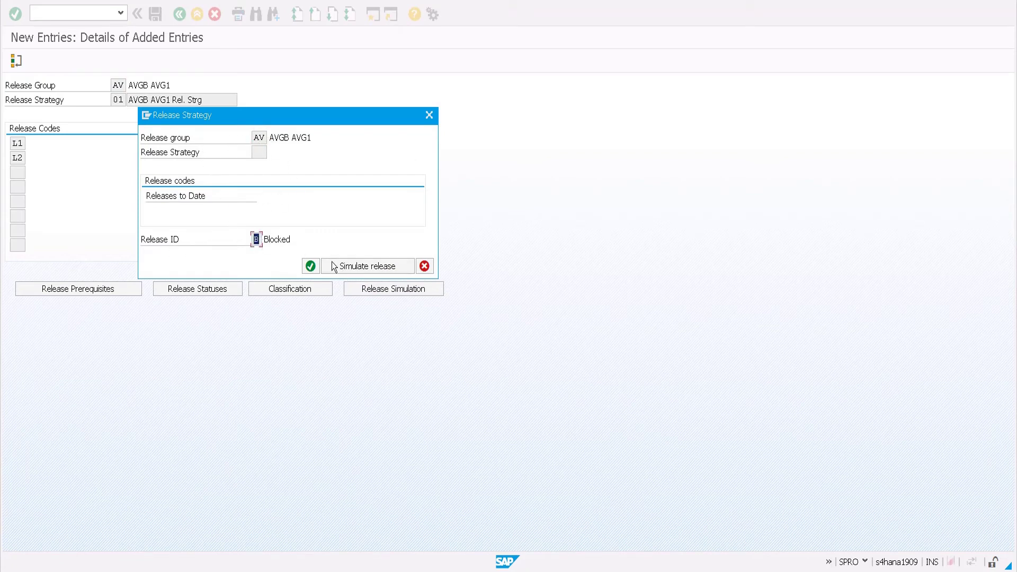
left_click(354, 267)
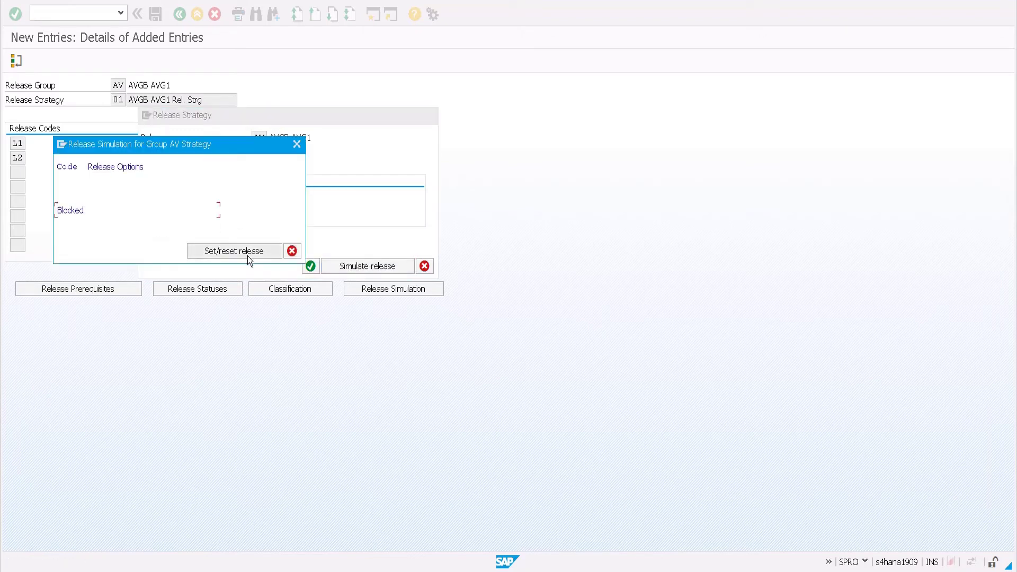
left_click(291, 252)
left_click_drag(298, 116, 401, 122)
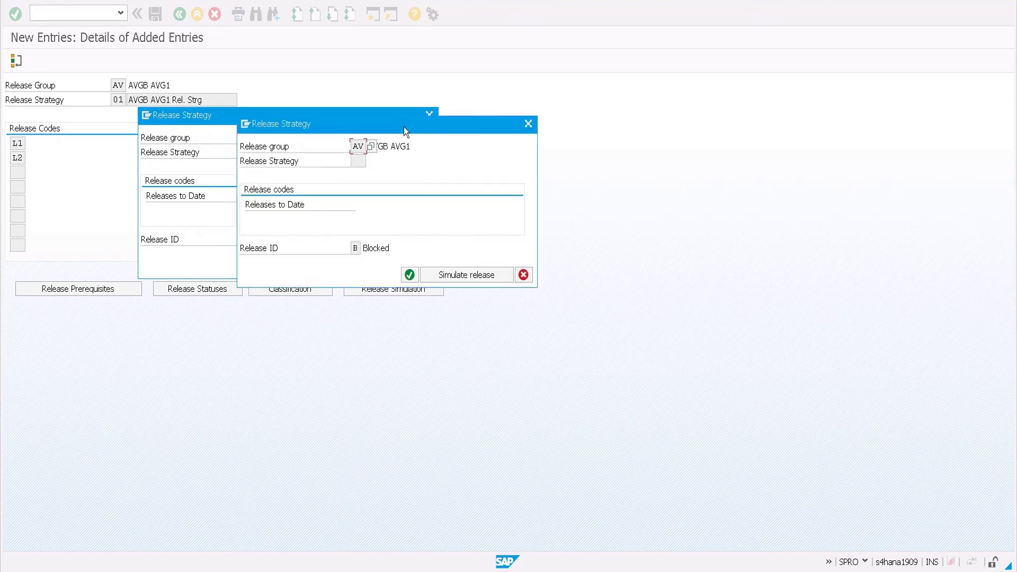
left_click(526, 270)
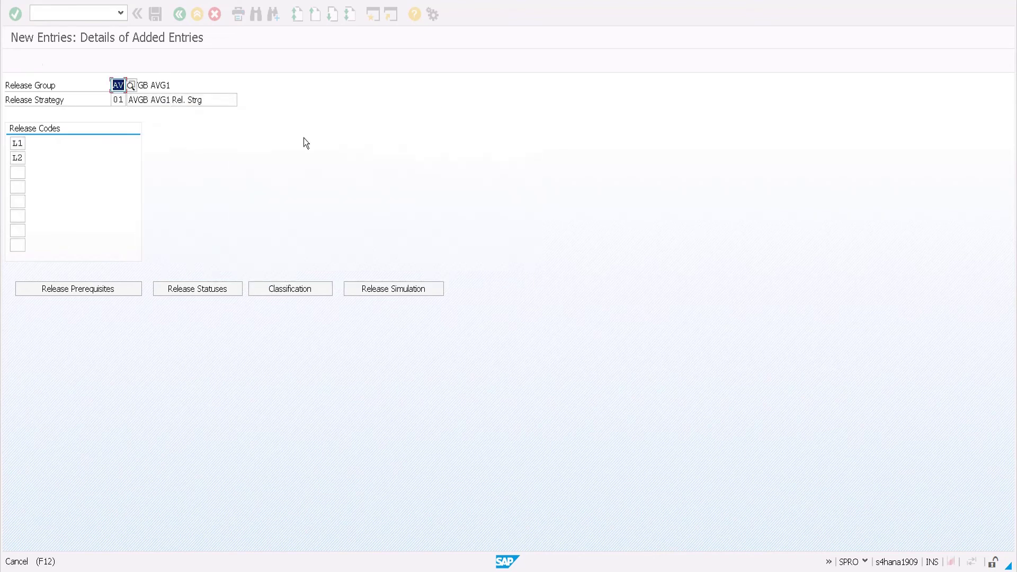
Save the new release strategy and leave the release strategies overview.
key("ctrl+s")
key("Return")
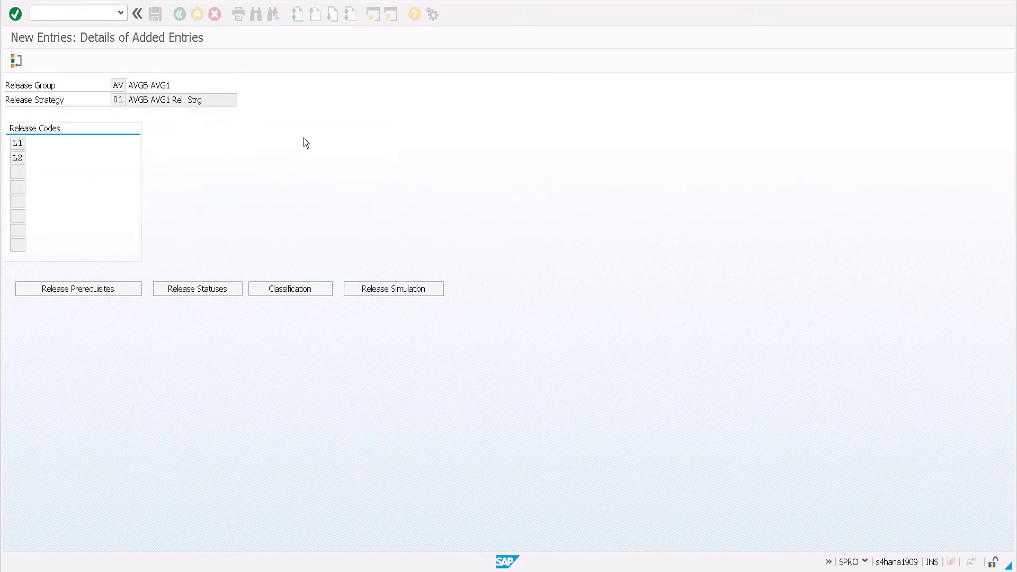
key("F3")
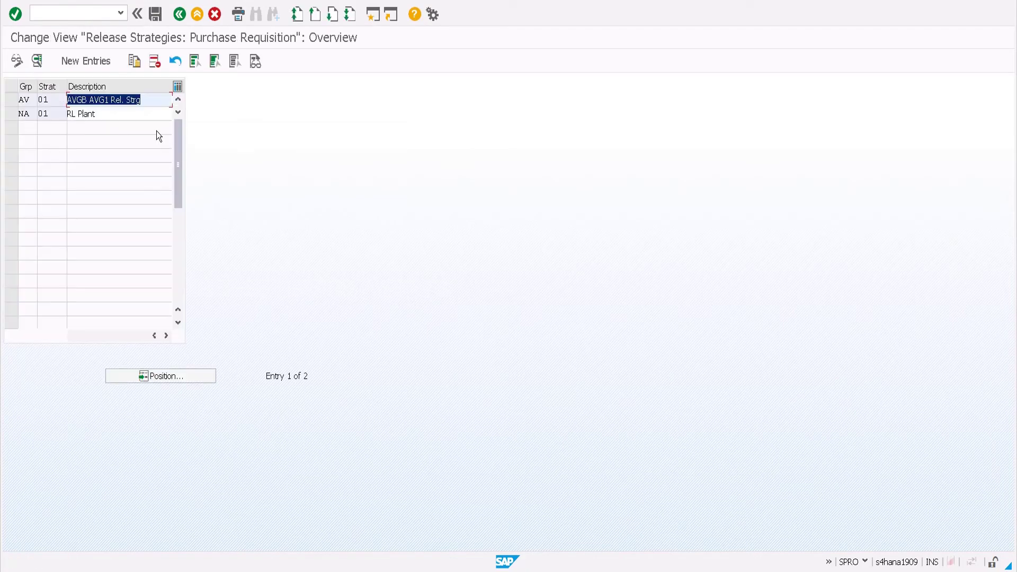
key("F3")
Reopen the release strategies and display the details of strategy 01 in group AV.
double_click(104, 179)
left_click(88, 105)
double_click(88, 105)
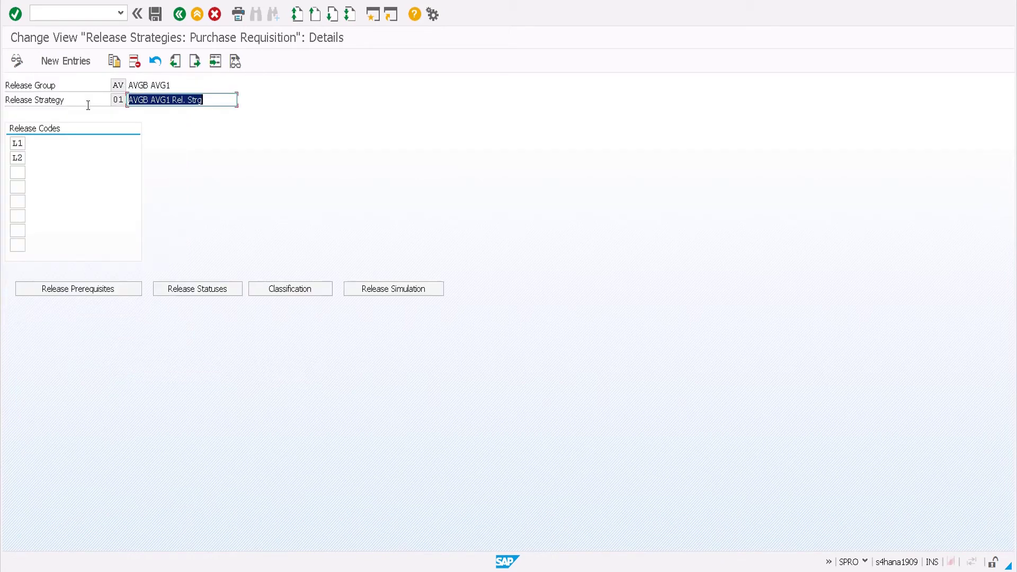
Open the release simulation for strategy 01 and check its final release codes and release ID.
left_click(374, 286)
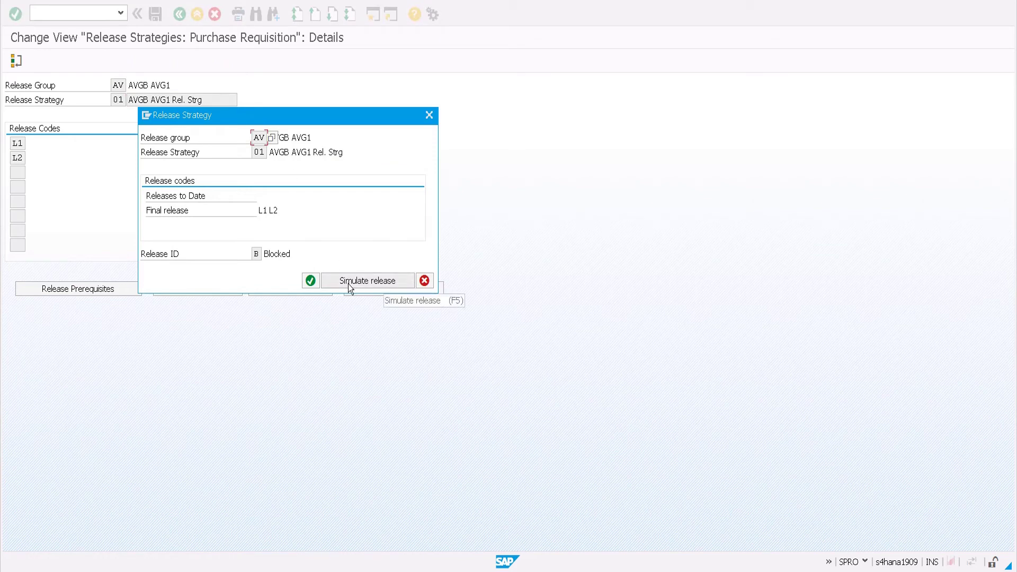
left_click(348, 283)
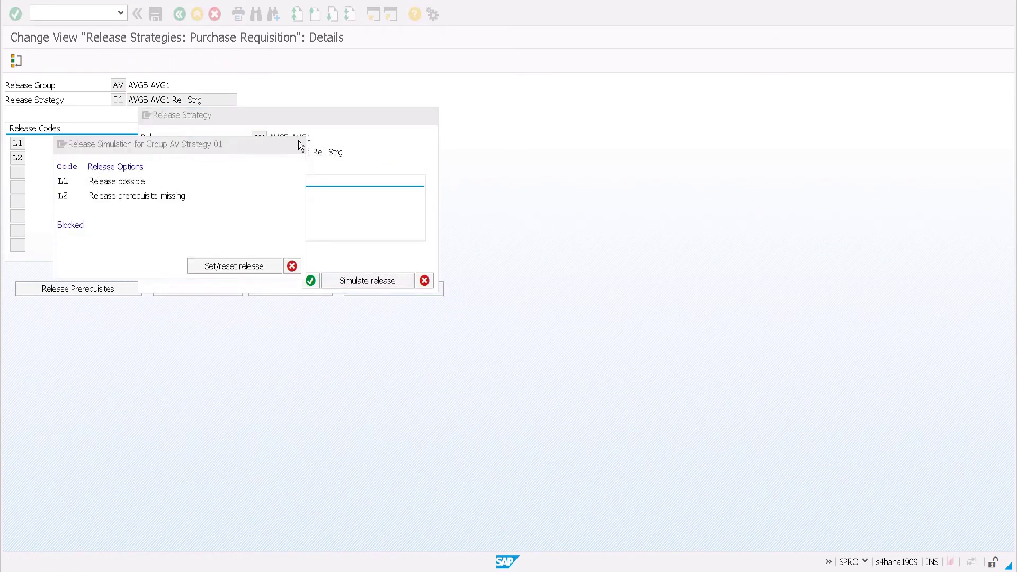
left_click(298, 143)
double_click(254, 254)
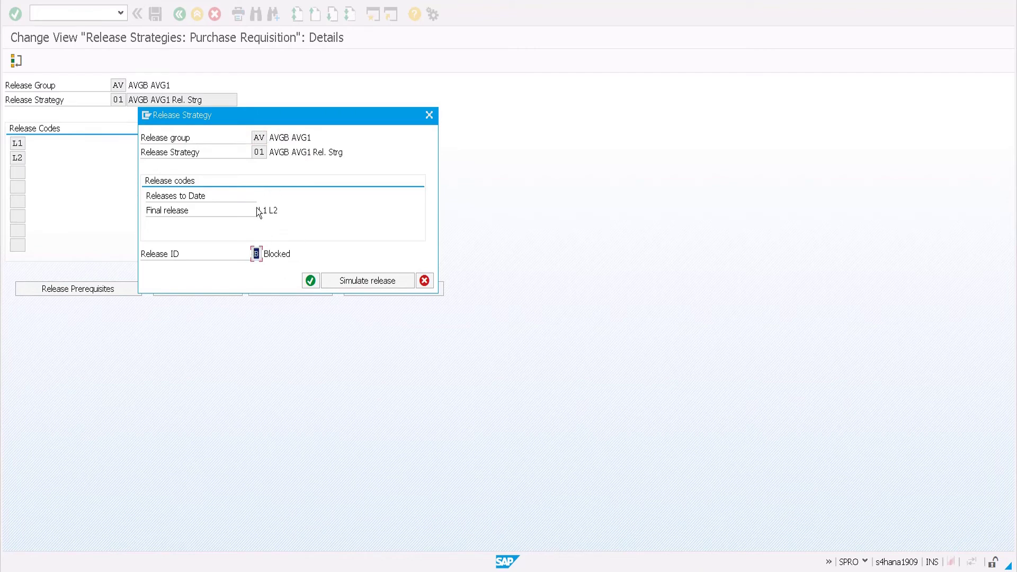
left_click_drag(259, 211, 286, 214)
Start simulating the release and examine the release options for codes L1 and L2.
left_click(364, 281)
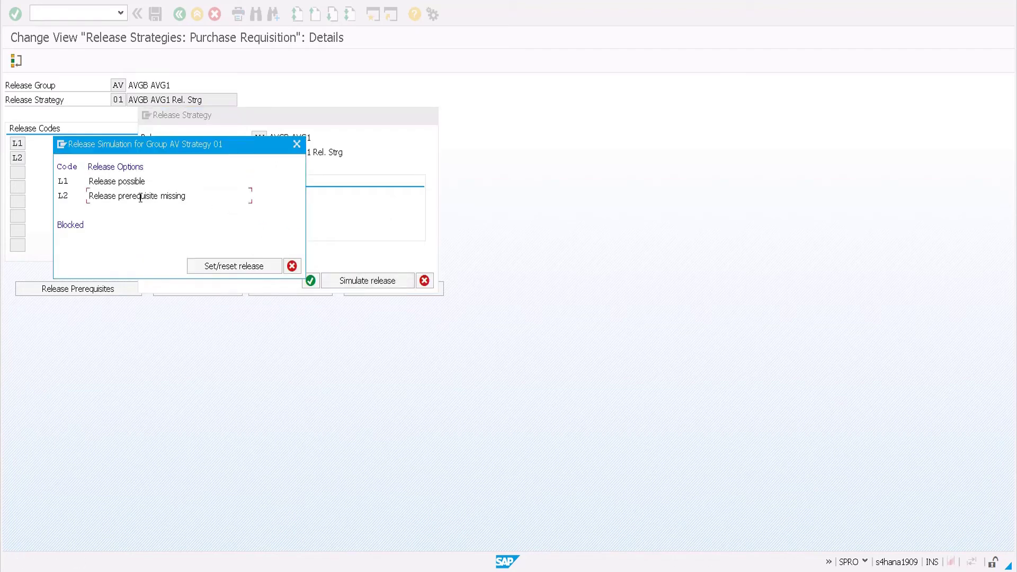
left_click_drag(151, 147, 312, 150)
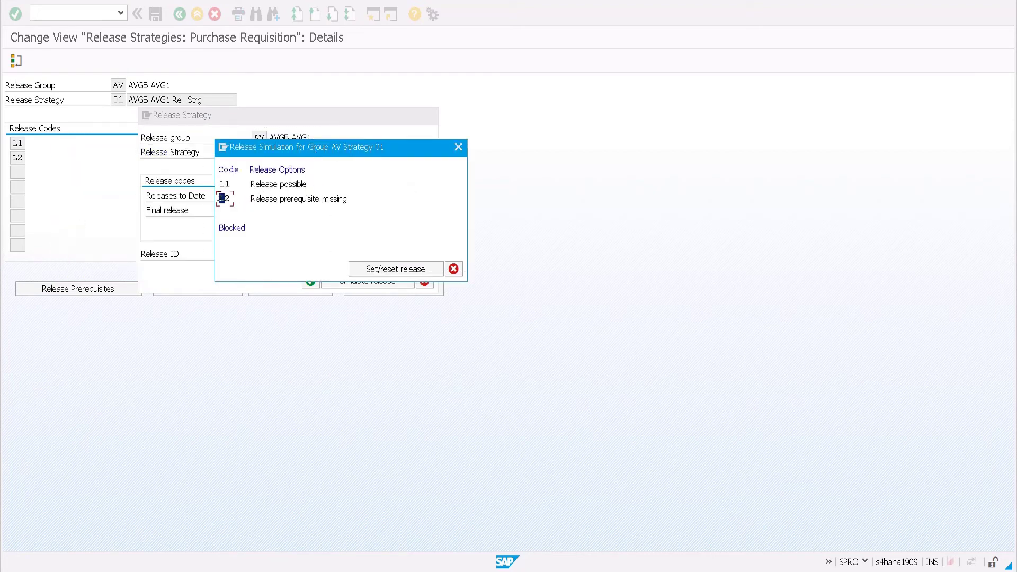
double_click(253, 184)
left_click_drag(316, 194, 309, 194)
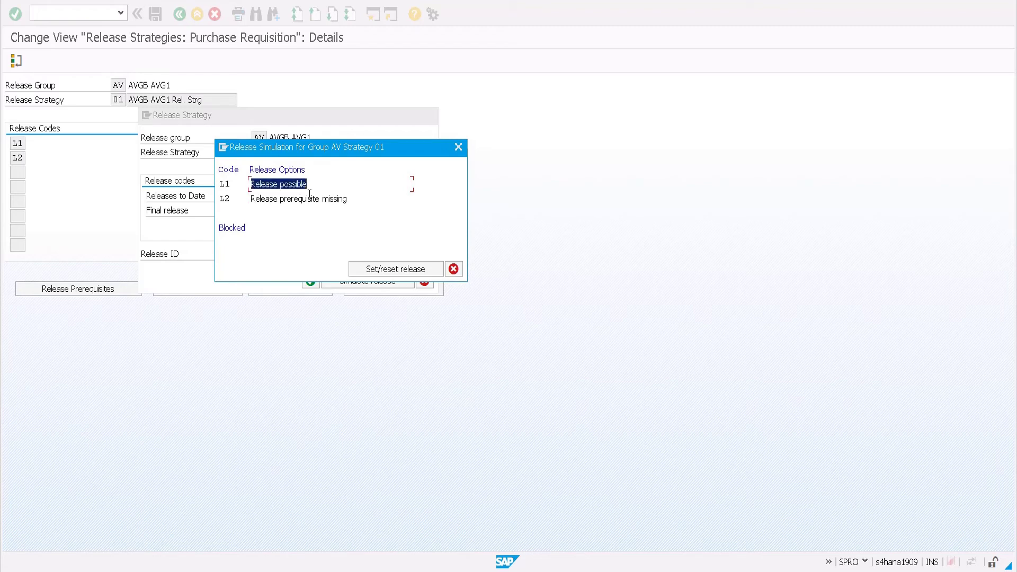
left_click(225, 199)
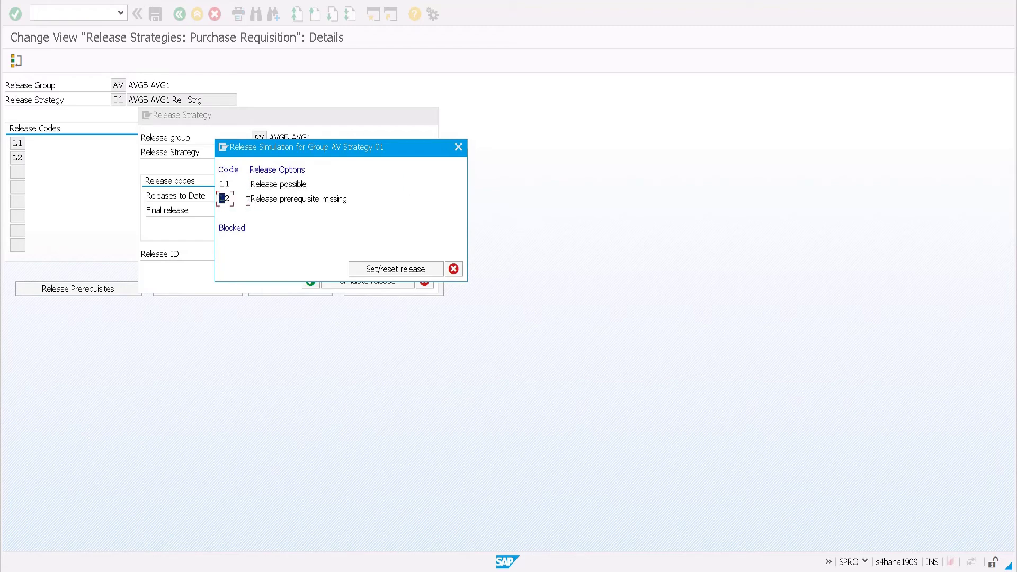
left_click(254, 201)
left_click_drag(254, 200, 356, 200)
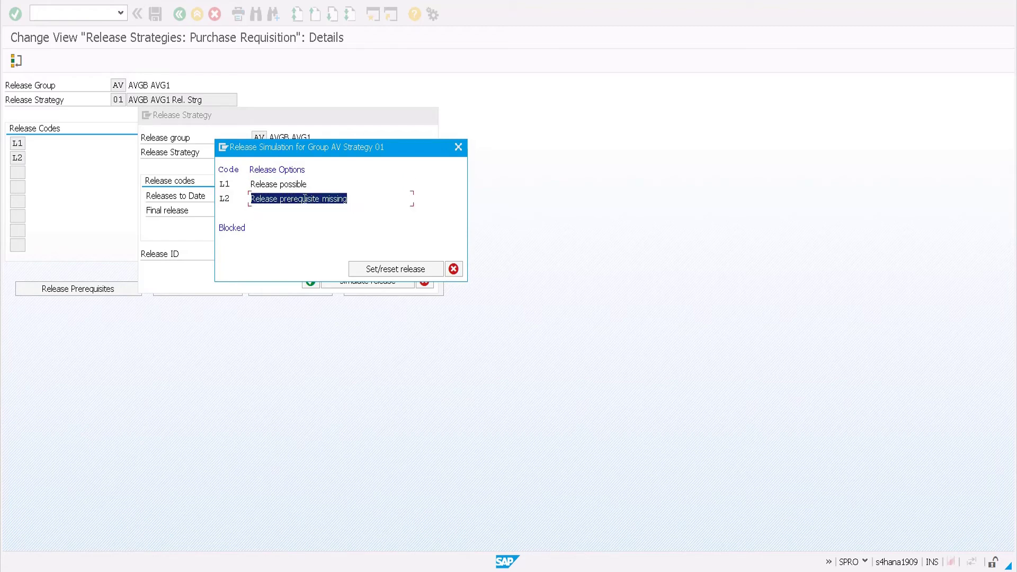
Simulate the release with code L1, and check the release options of both codes and the overall status.
left_click(289, 184)
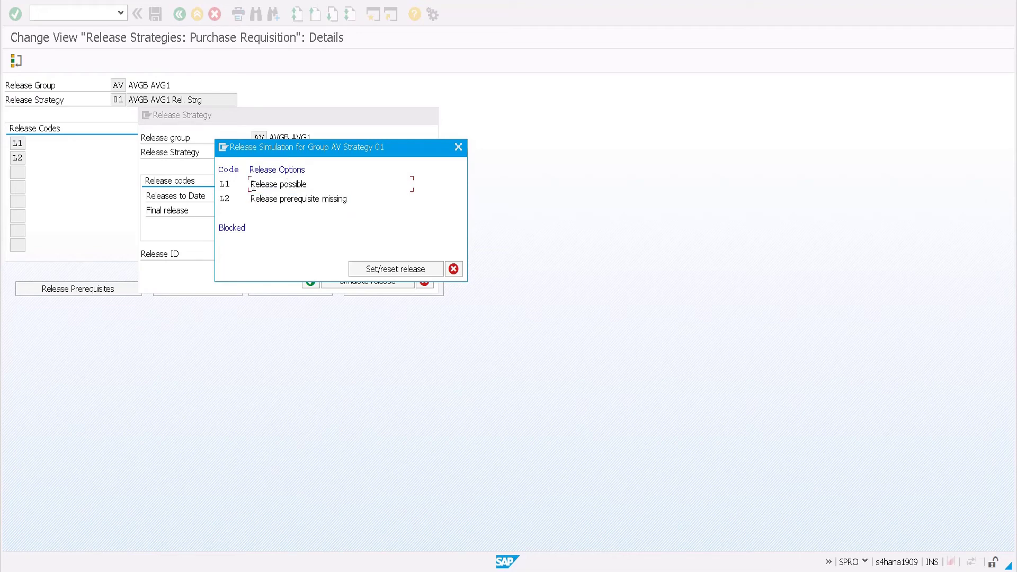
left_click_drag(250, 185, 311, 185)
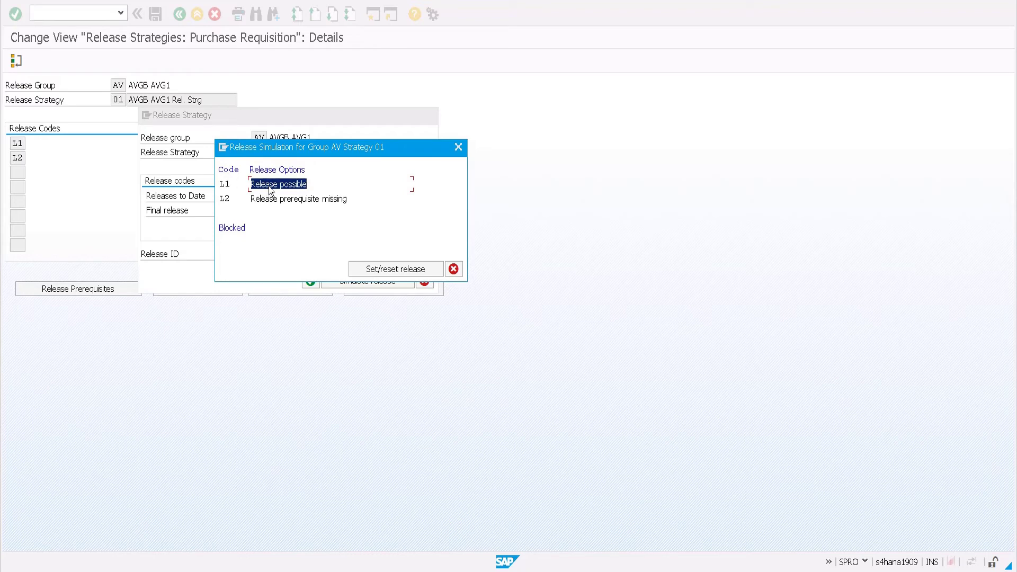
left_click(401, 270)
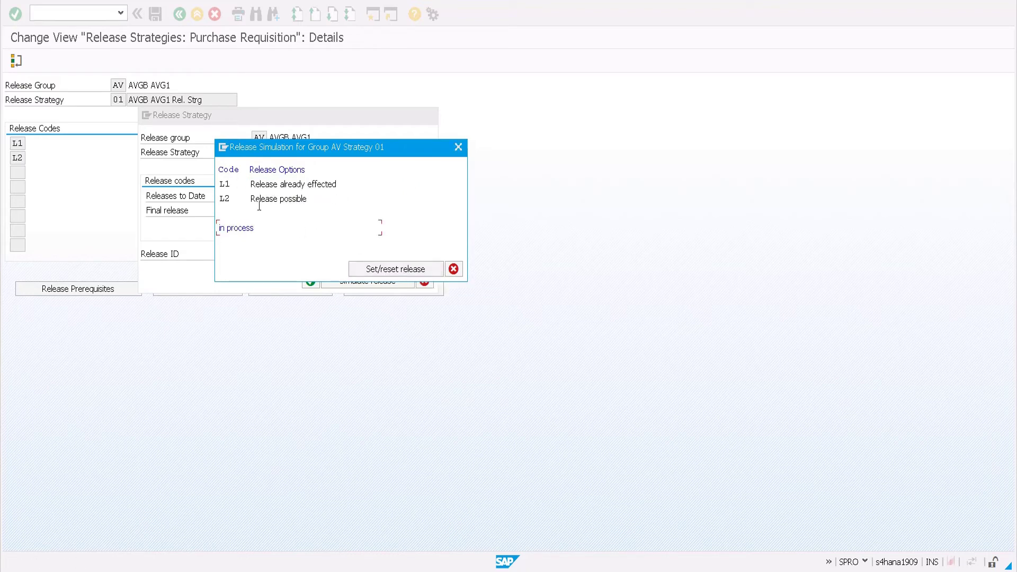
left_click_drag(251, 183, 342, 184)
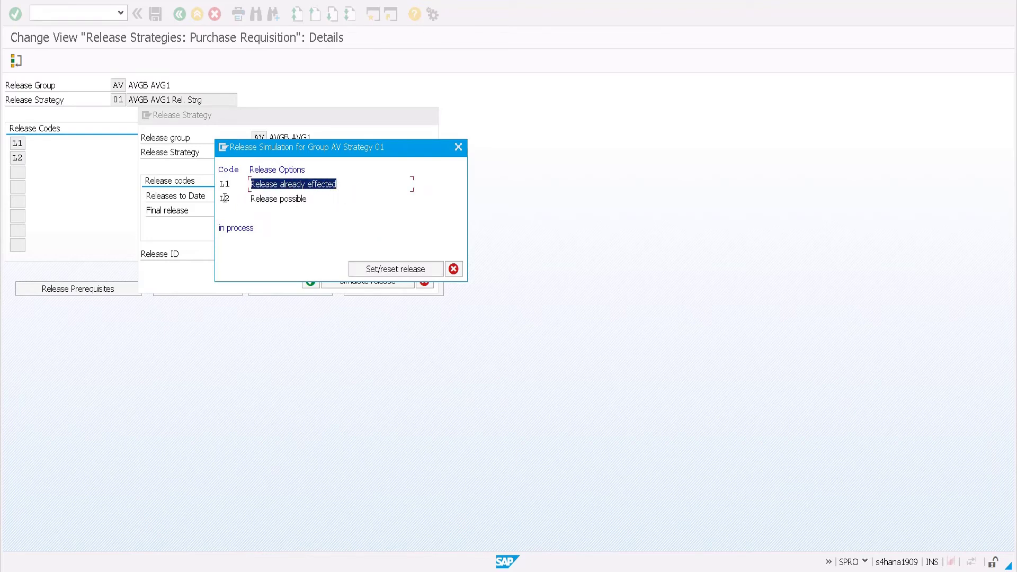
left_click_drag(251, 200, 298, 204)
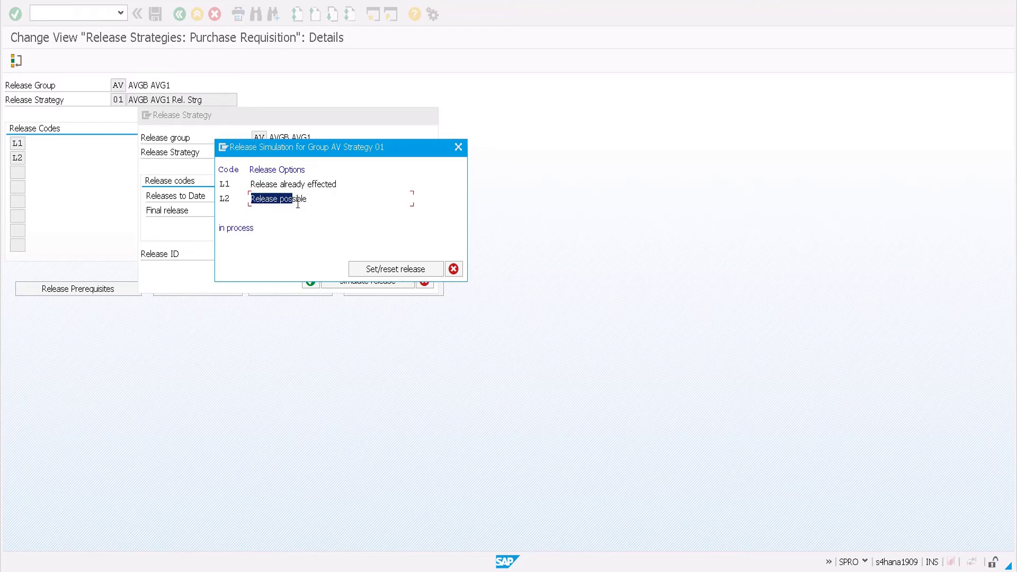
left_click_drag(346, 154, 582, 155)
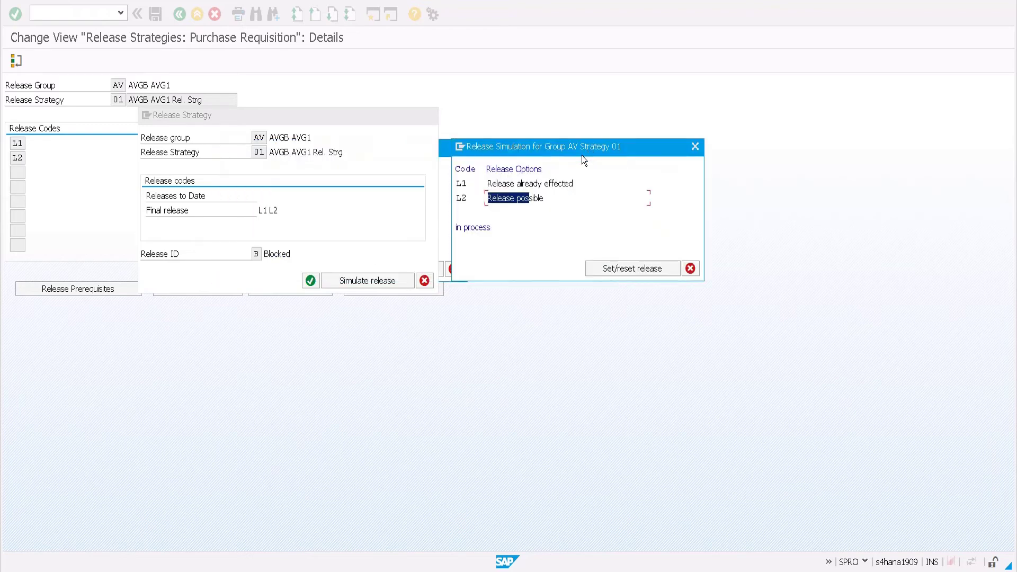
left_click_drag(491, 228, 452, 227)
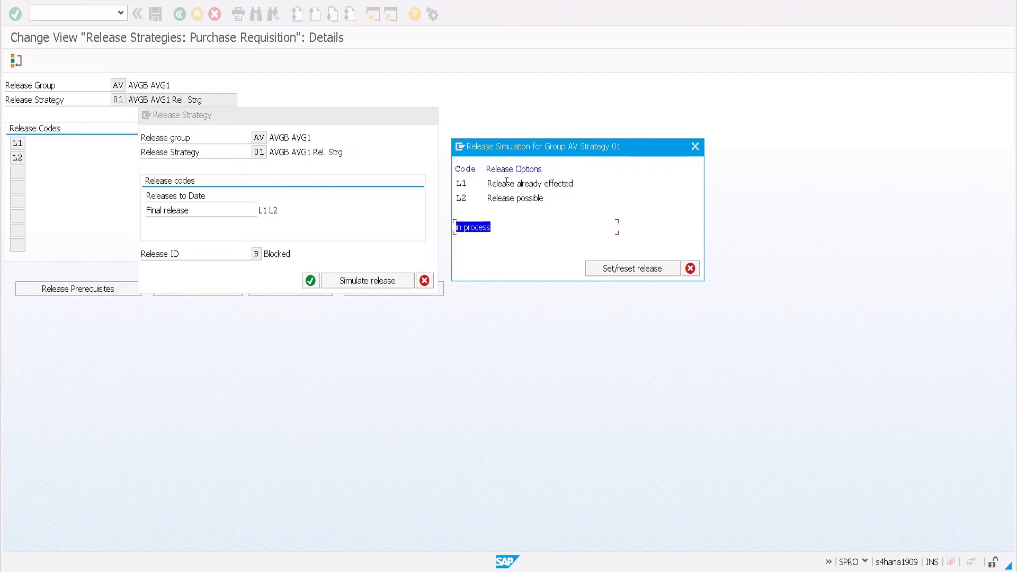
left_click(491, 233)
left_click_drag(491, 229, 451, 227)
left_click(518, 200)
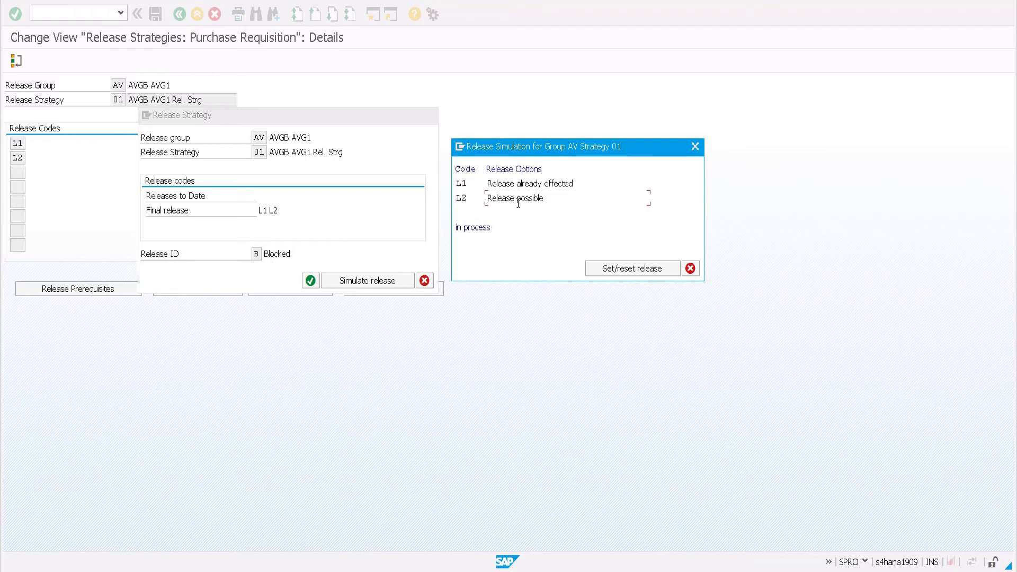
Simulate the release with code L2 and check the overall release status.
left_click(629, 270)
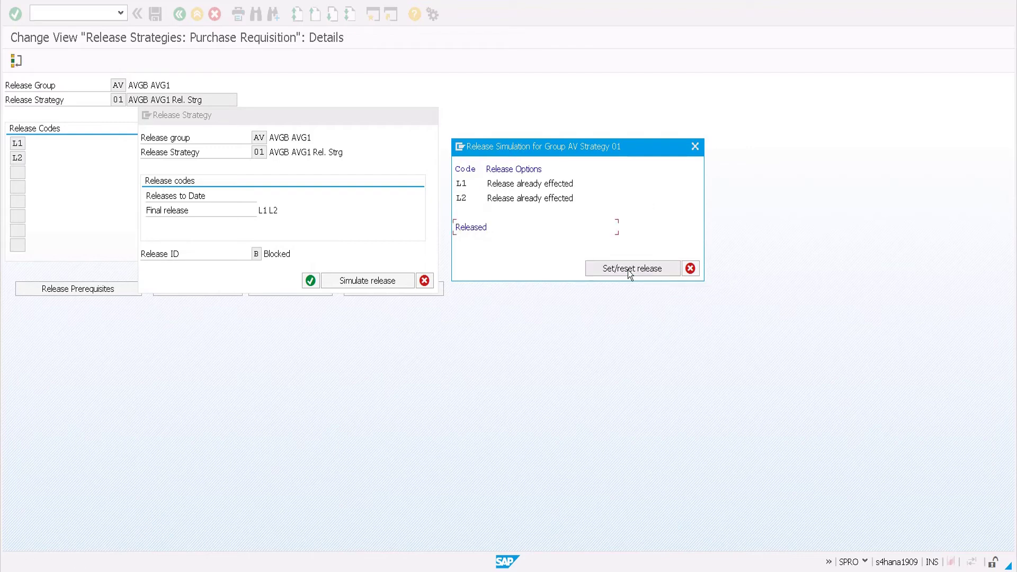
left_click_drag(487, 228, 452, 229)
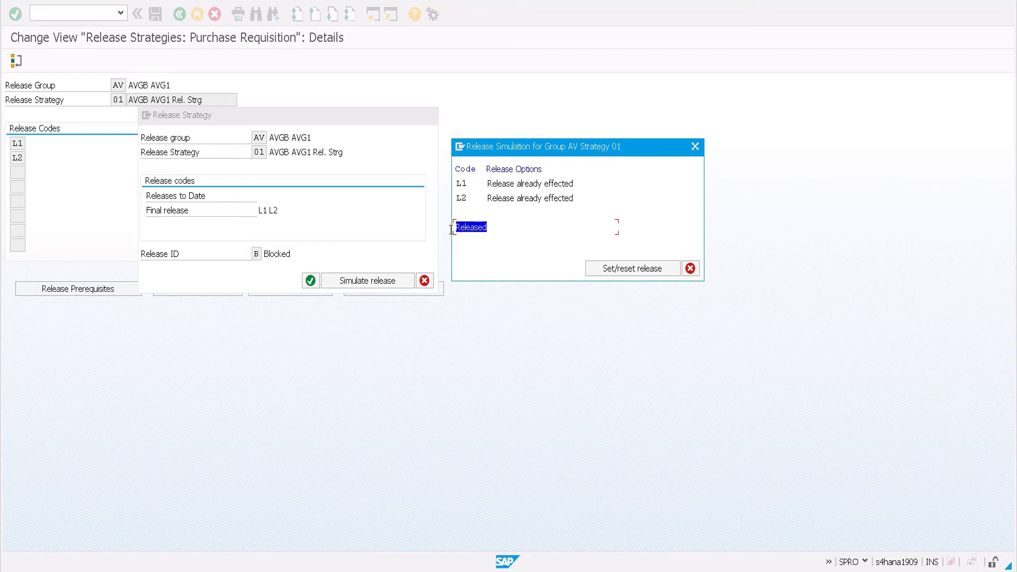
Close the release simulation, save release strategy 01 and return to the IMG structure.
left_click(686, 271)
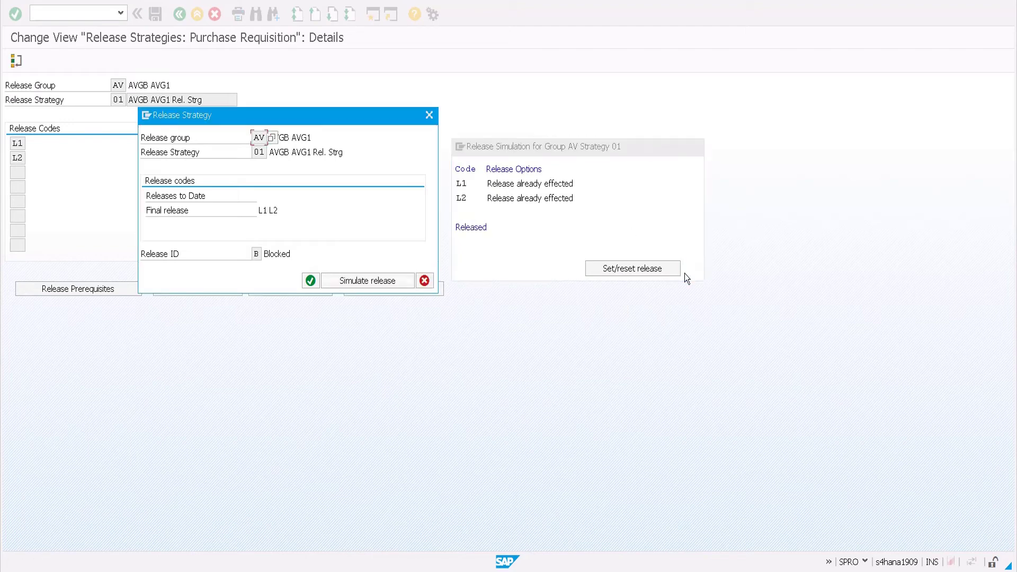
left_click(309, 281)
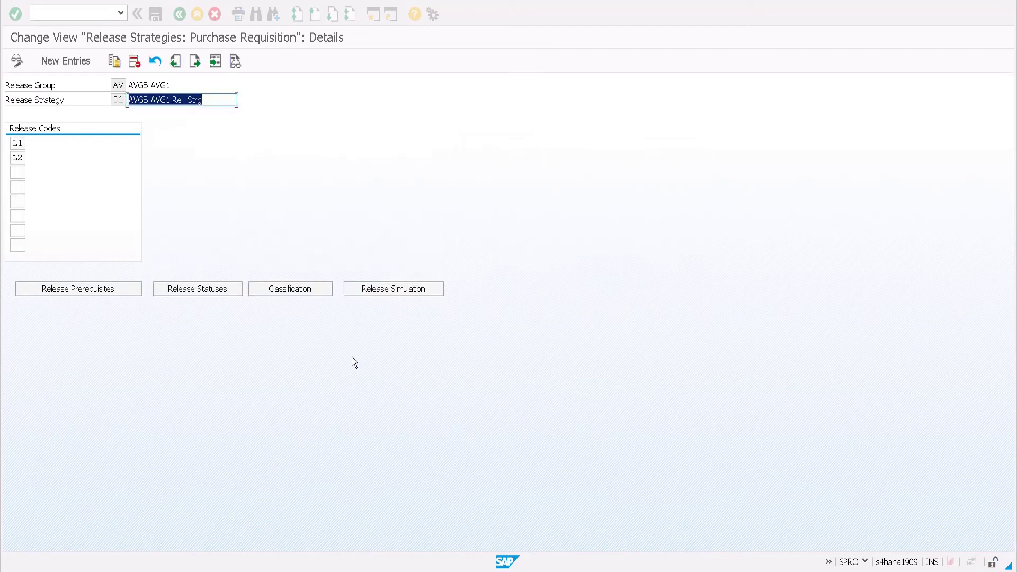
key("ctrl+s")
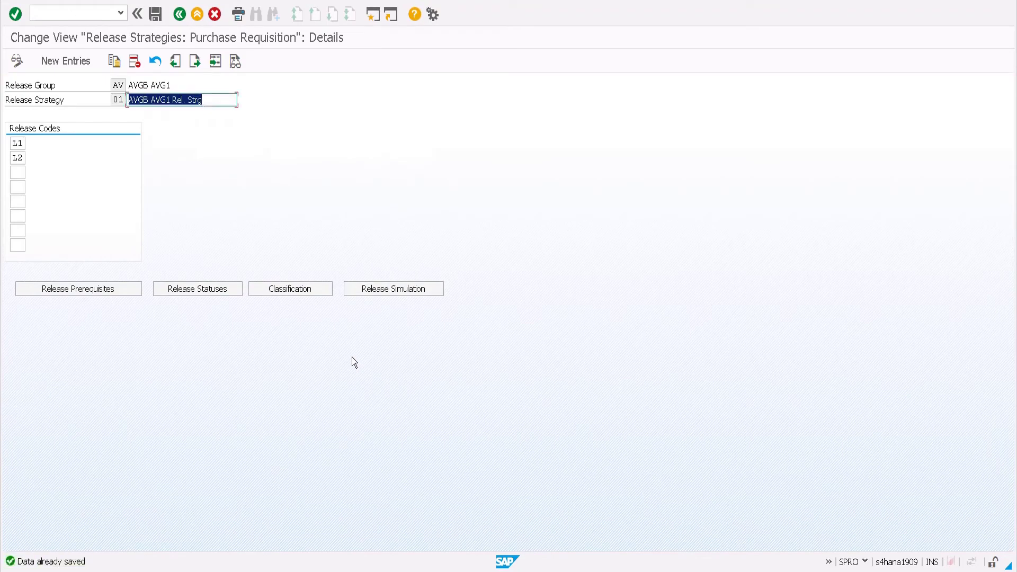
key("F3")
key("F3")
key("F3")
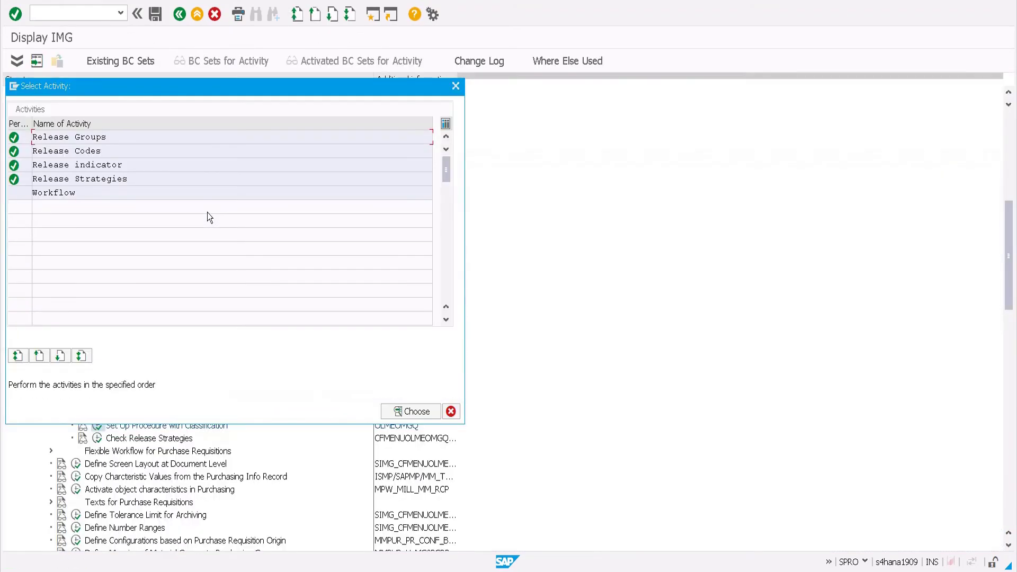
key("F3")
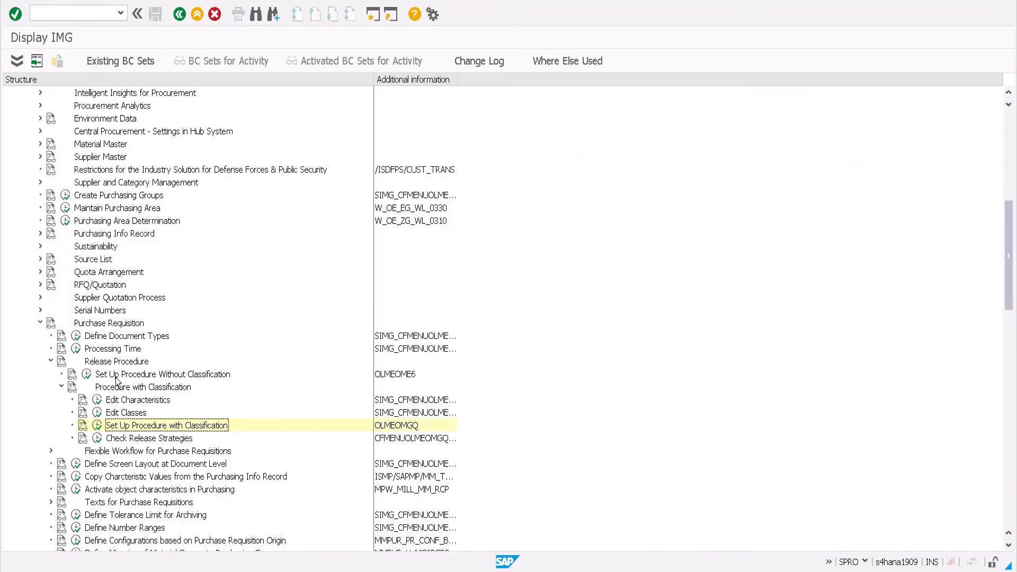
left_click(97, 413)
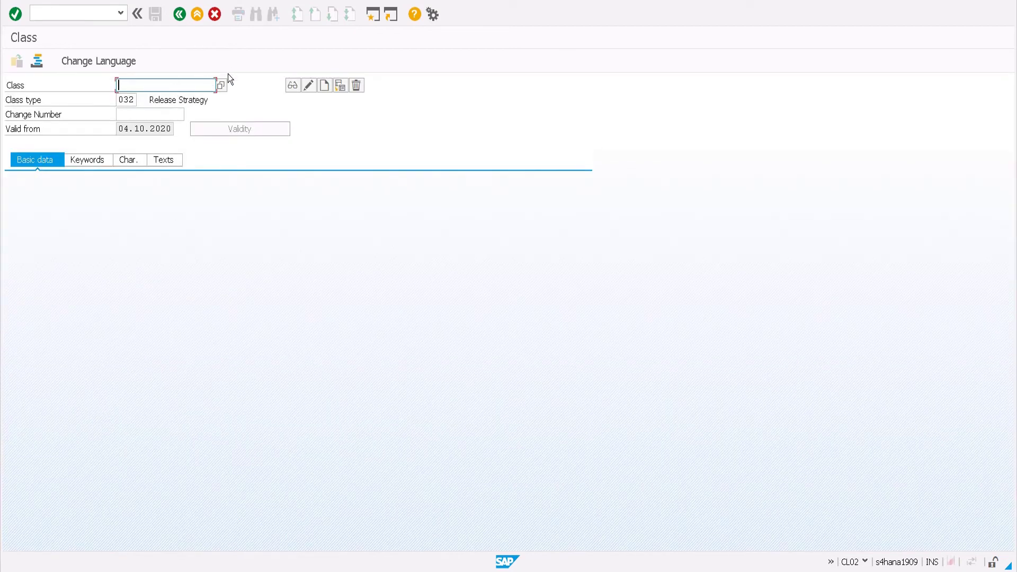
left_click(225, 86)
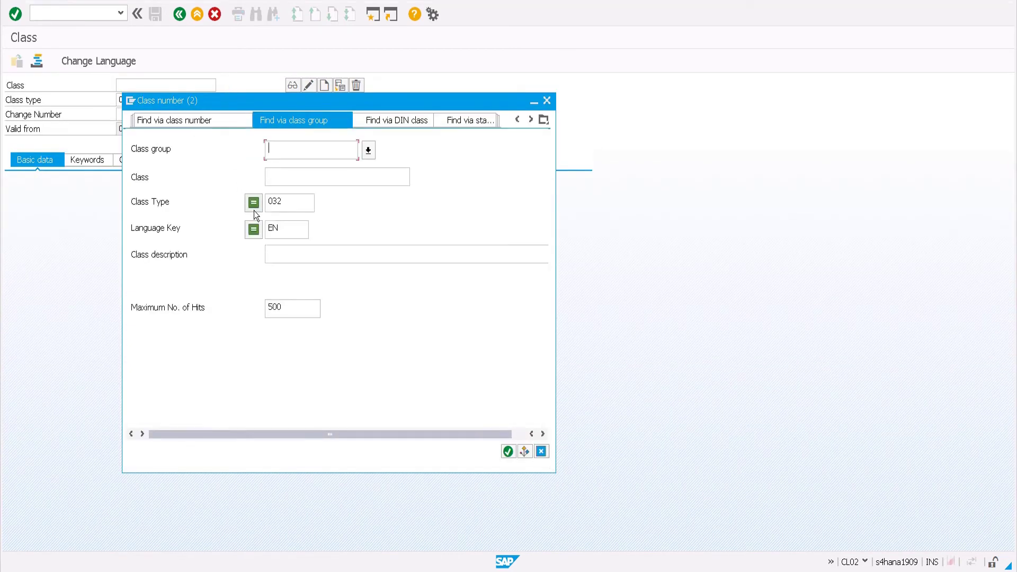
key("Escape")
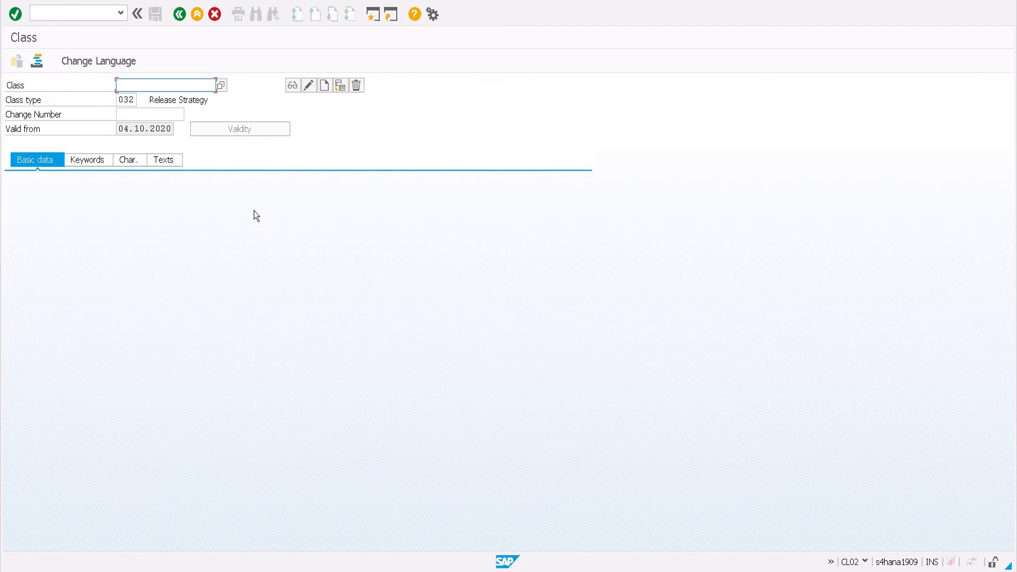
key("F3")
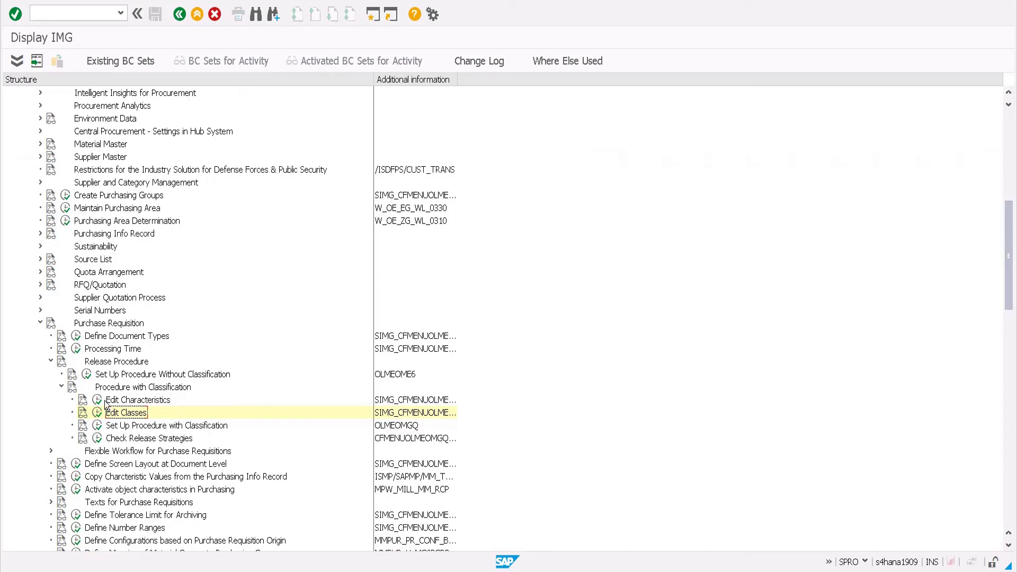
Collapse the Procedure with Classification node and open transaction ME51N to create a purchase requisition.
left_click(121, 400)
left_click(62, 387)
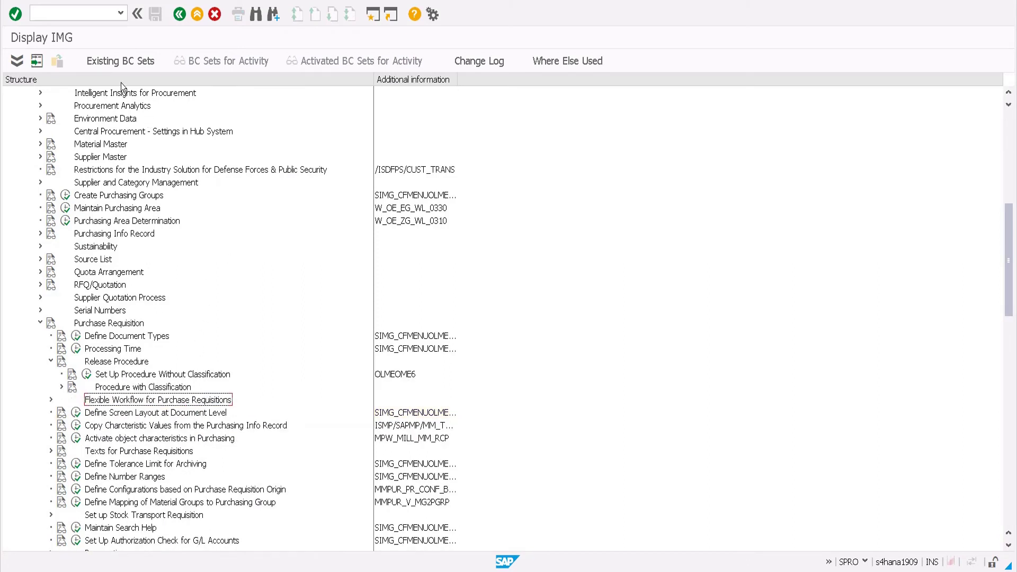
left_click(92, 14)
type("/nme54")
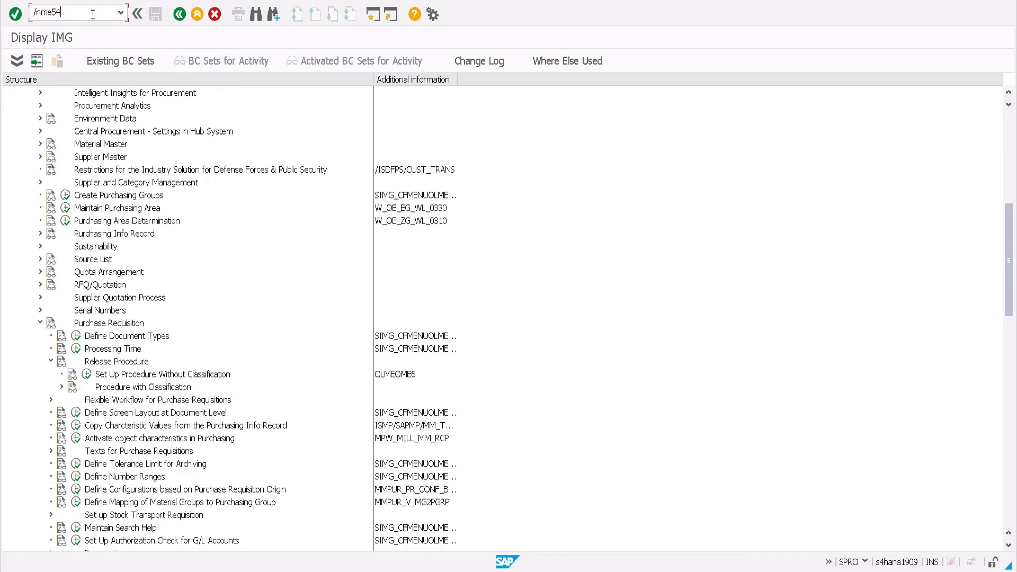
type("n")
key("Return")
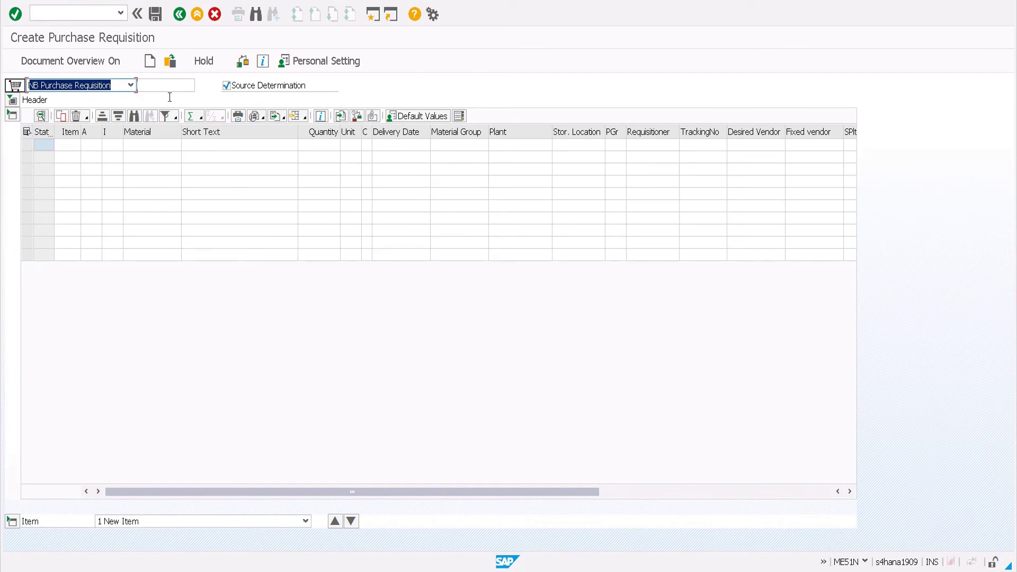
Turn off source determination and enter the header note "Requirement of raw material AVGBRM0001 in 10 quantity.".
left_click(227, 85)
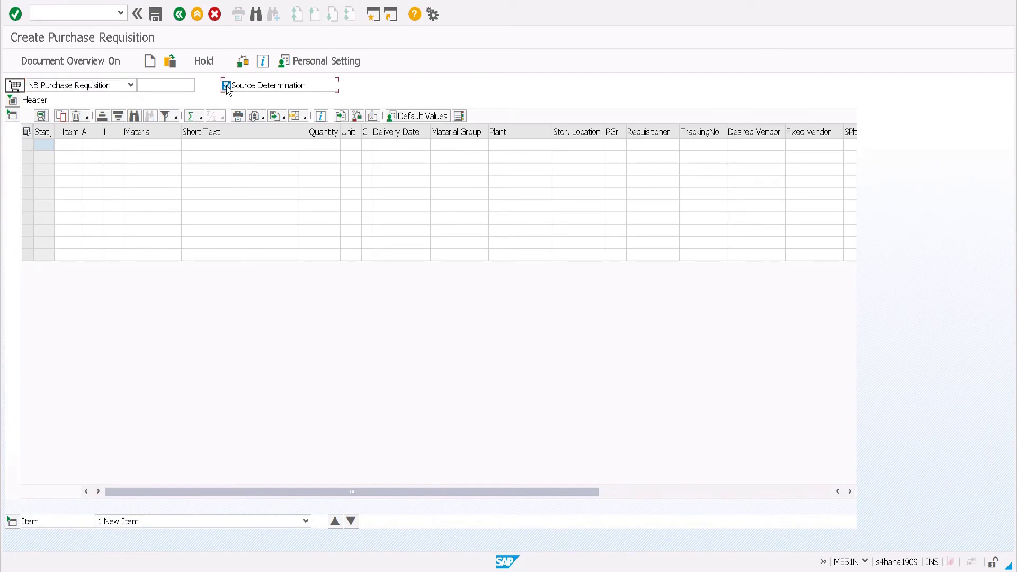
left_click(13, 101)
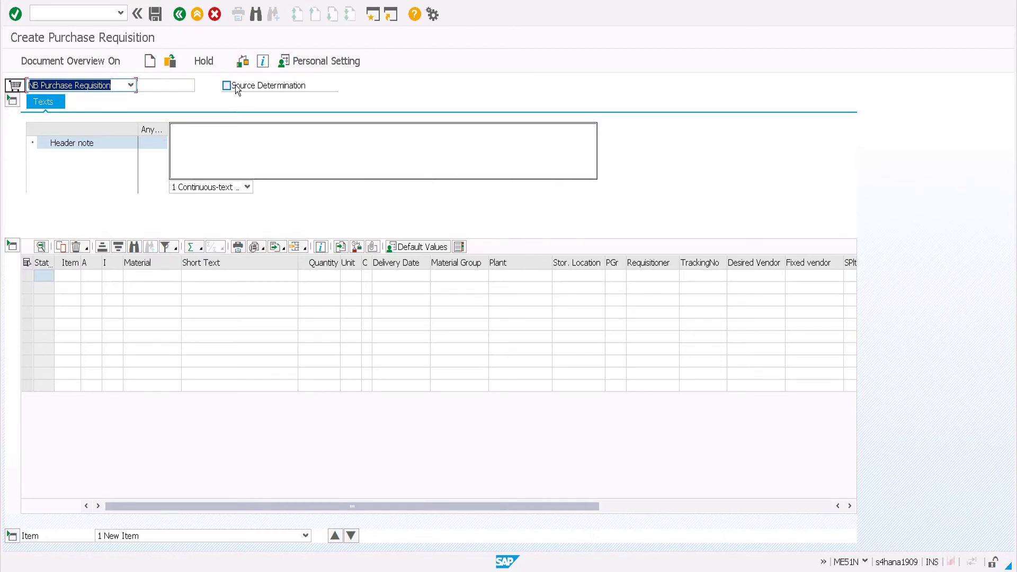
left_click(255, 170)
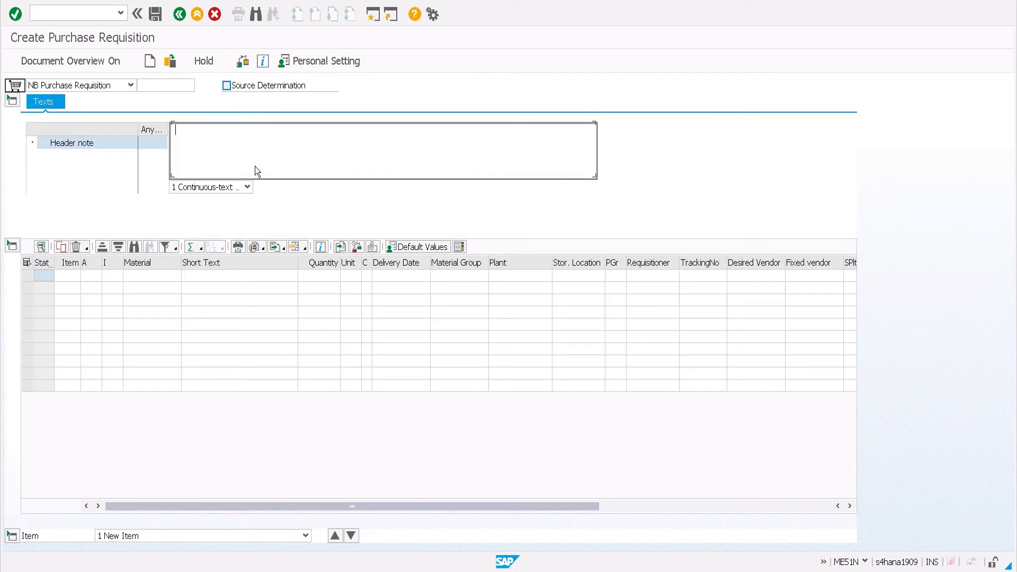
type("Reuirement of ")
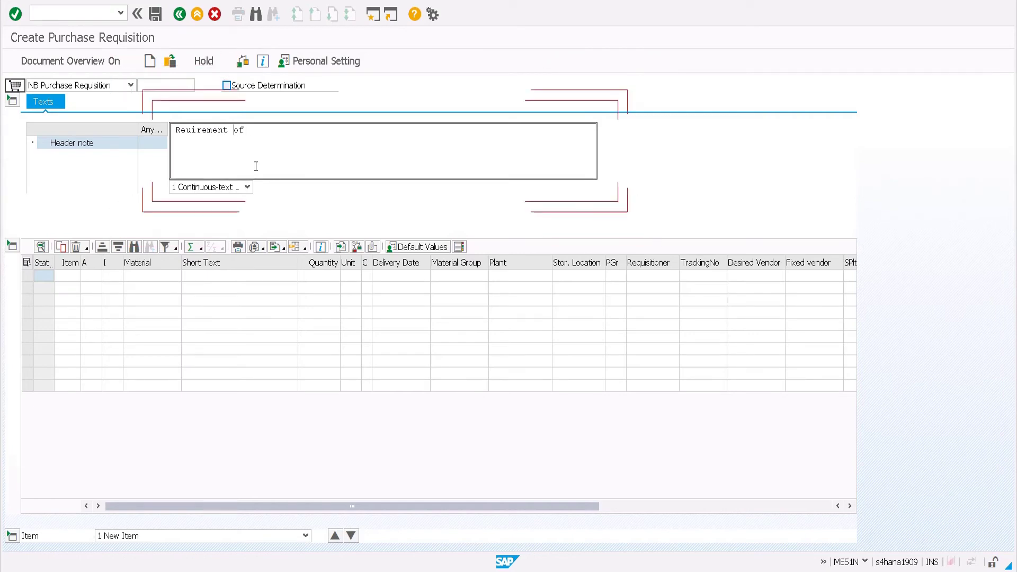
type("q")
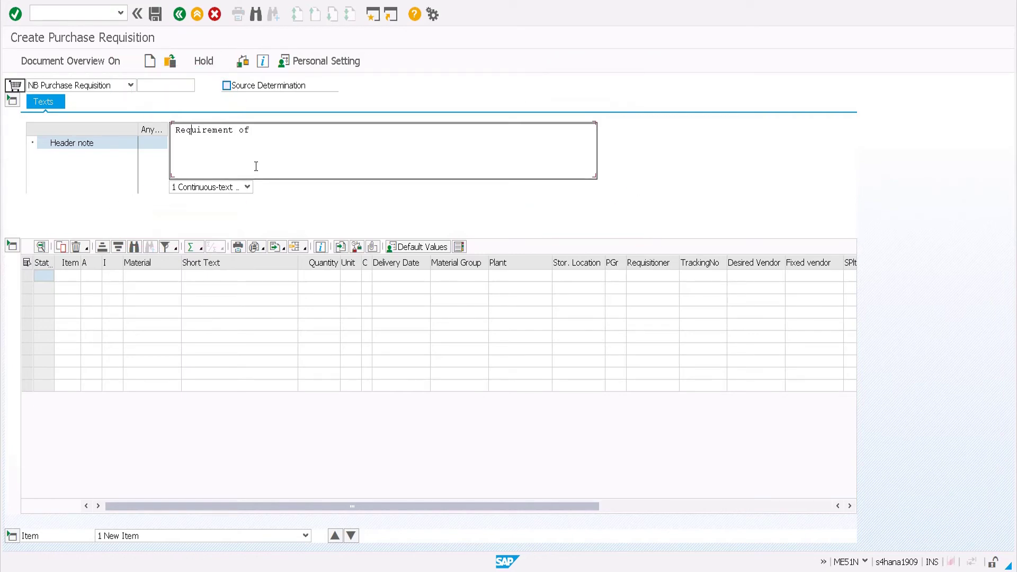
type("raw material AVGBRM0001 in ")
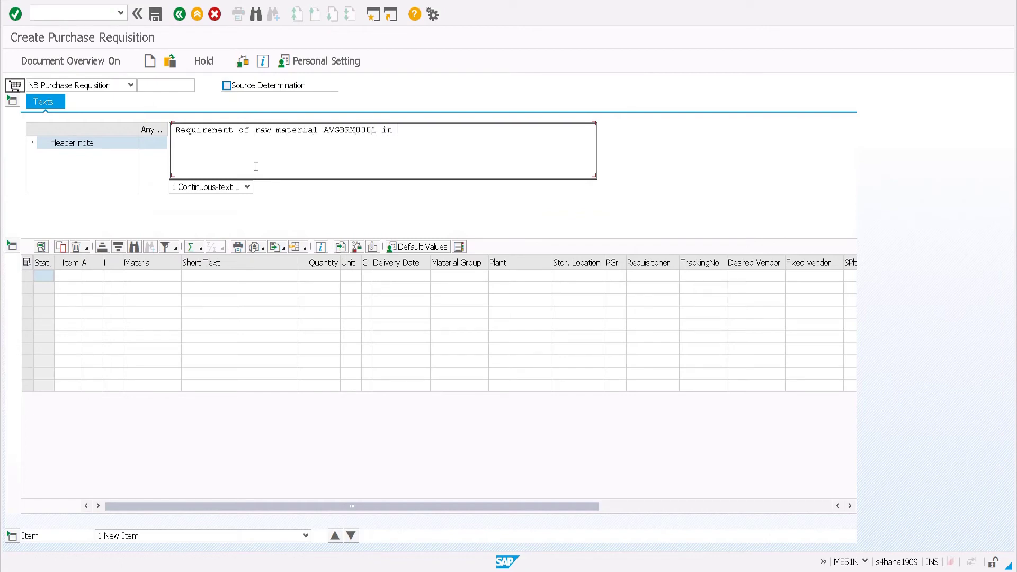
type("10 quantity")
Add item 10 to the requisition with material AVGBRM0001 and plant AVGB Plant 1.
left_click(72, 275)
key("Tab")
key("Tab")
key("Tab")
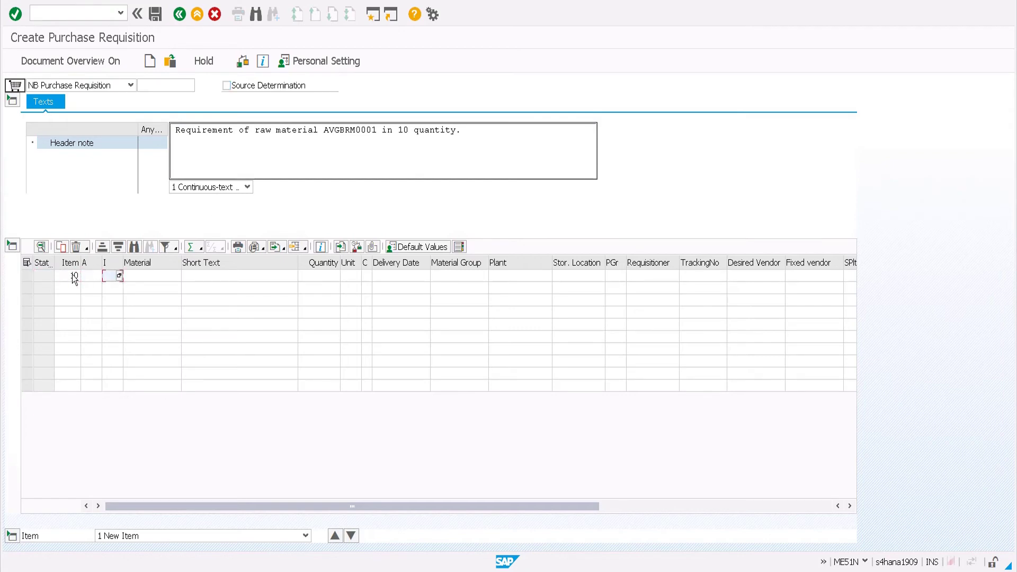
type("R")
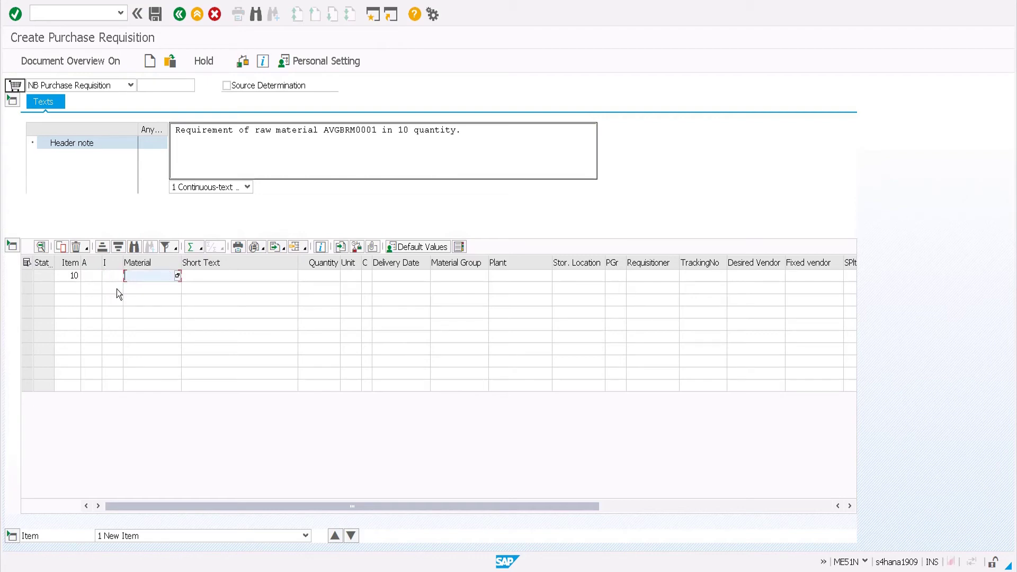
type("VGBRM0001")
key("Return")
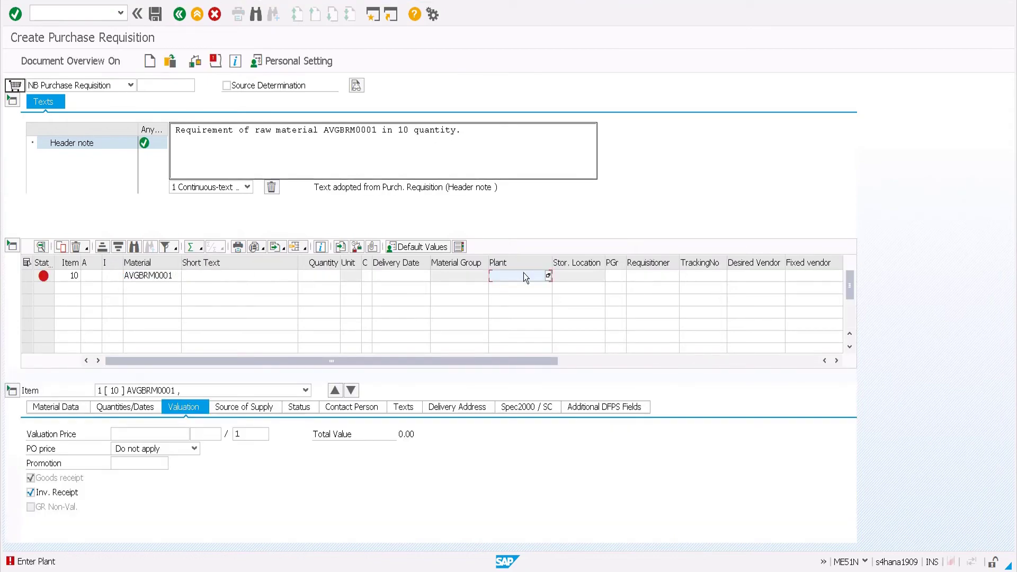
key("Return")
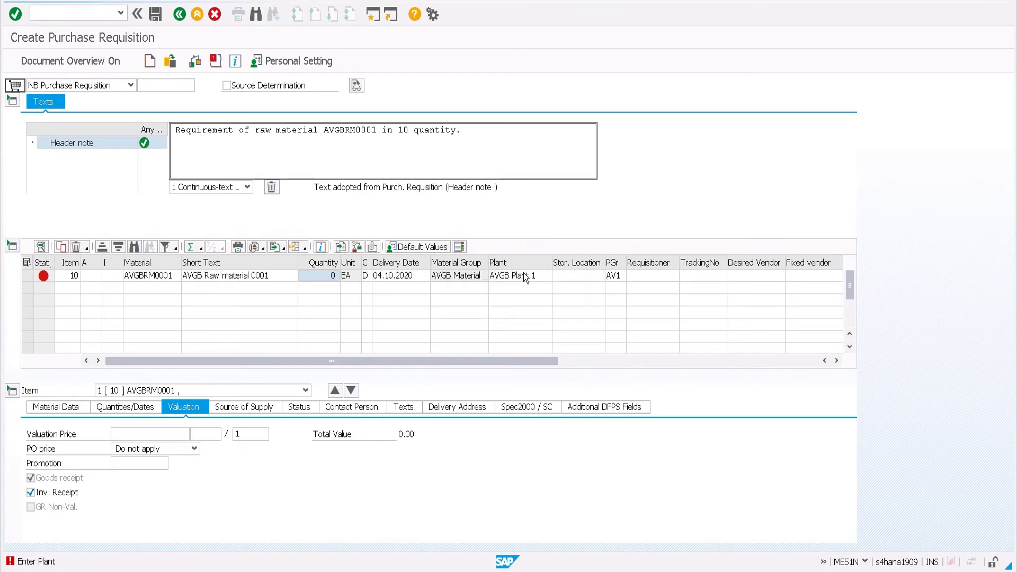
Set item 10's quantity to 10 and its storage location to AVS1.
left_click(329, 279)
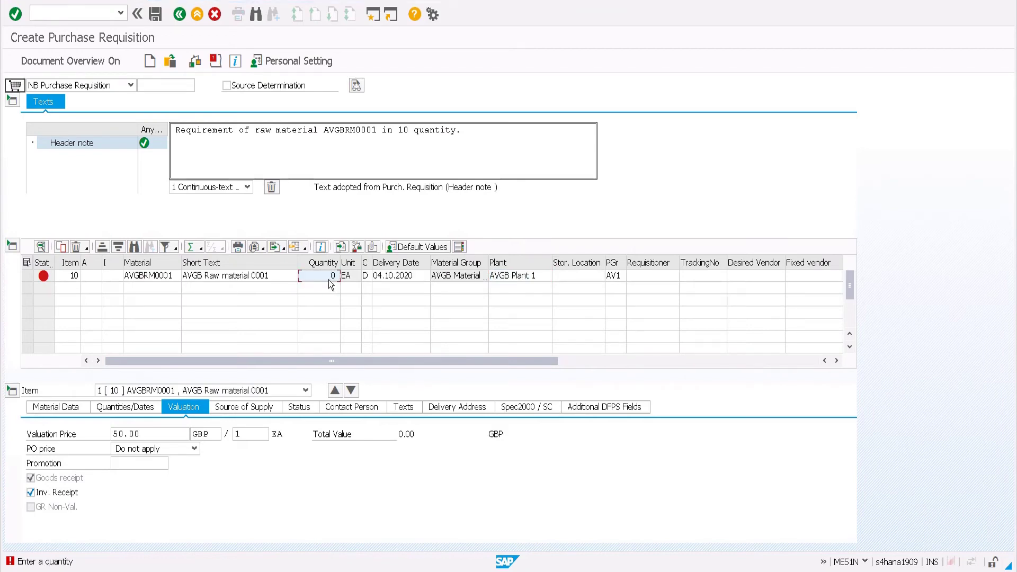
key("Return")
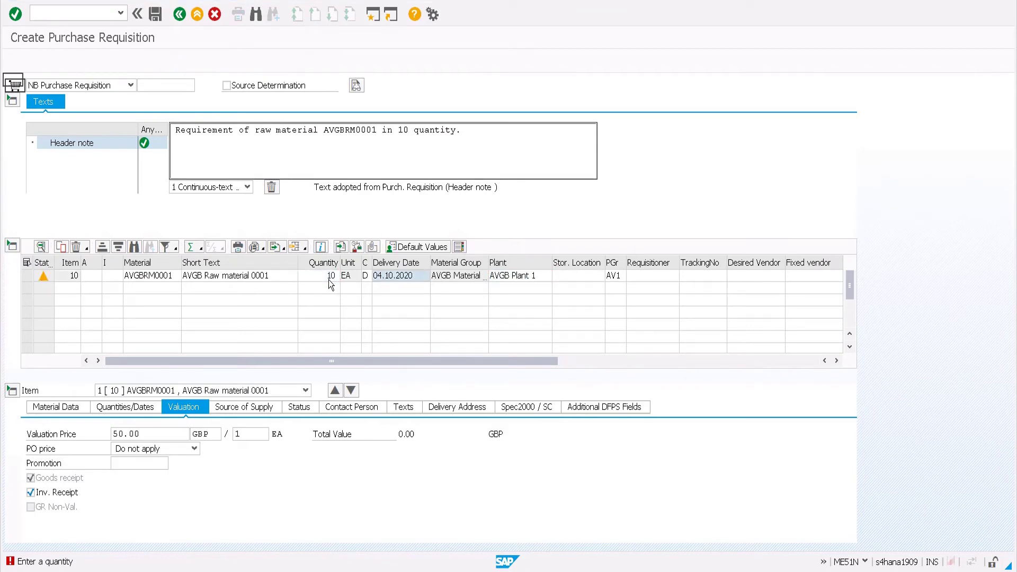
key("Return")
left_click(585, 275)
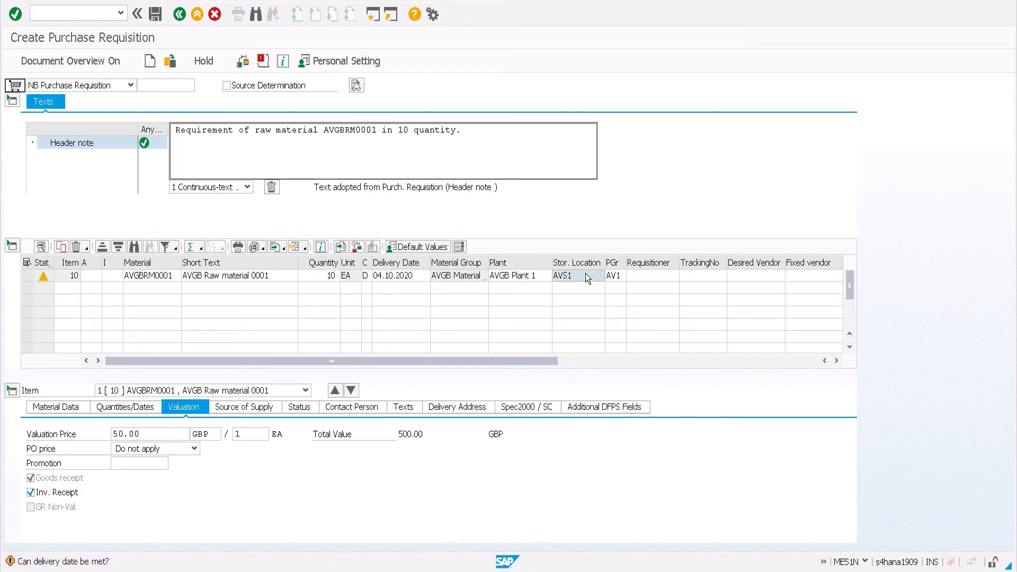
type("AVS1")
key("Return")
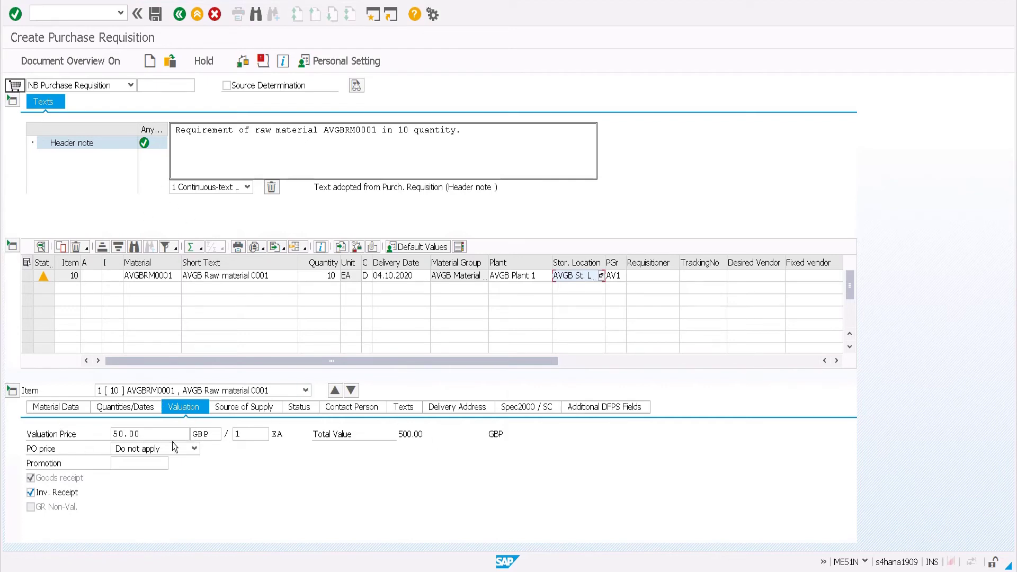
Check item 10's valuation price, save the purchase requisition and copy its number from the message details.
double_click(126, 435)
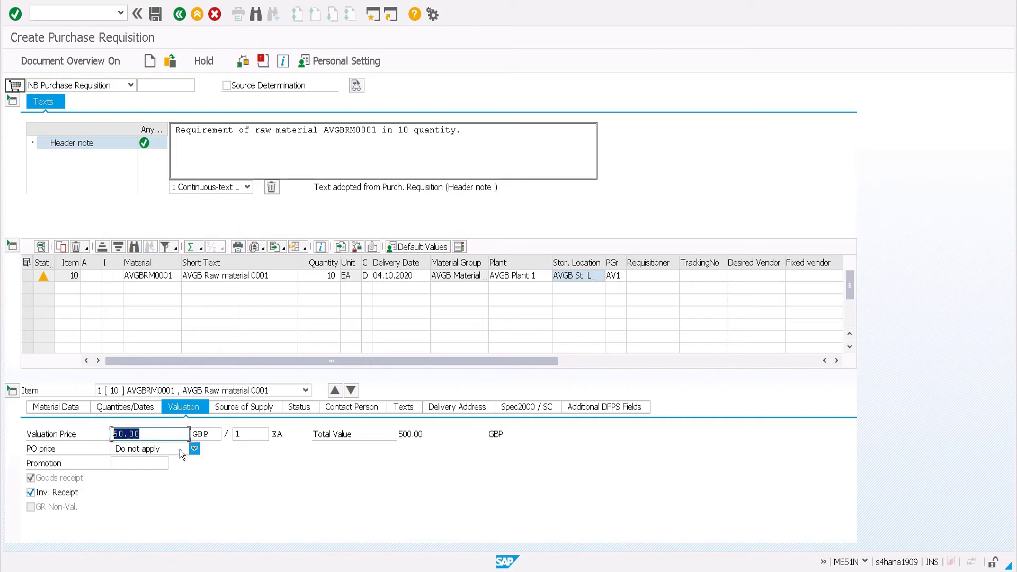
key("End")
left_click(157, 20)
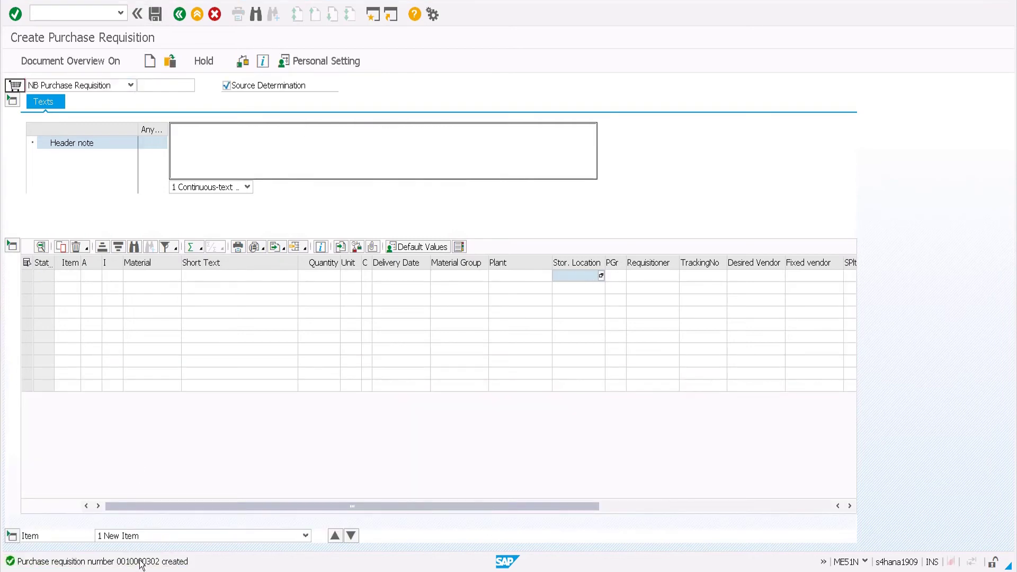
double_click(142, 562)
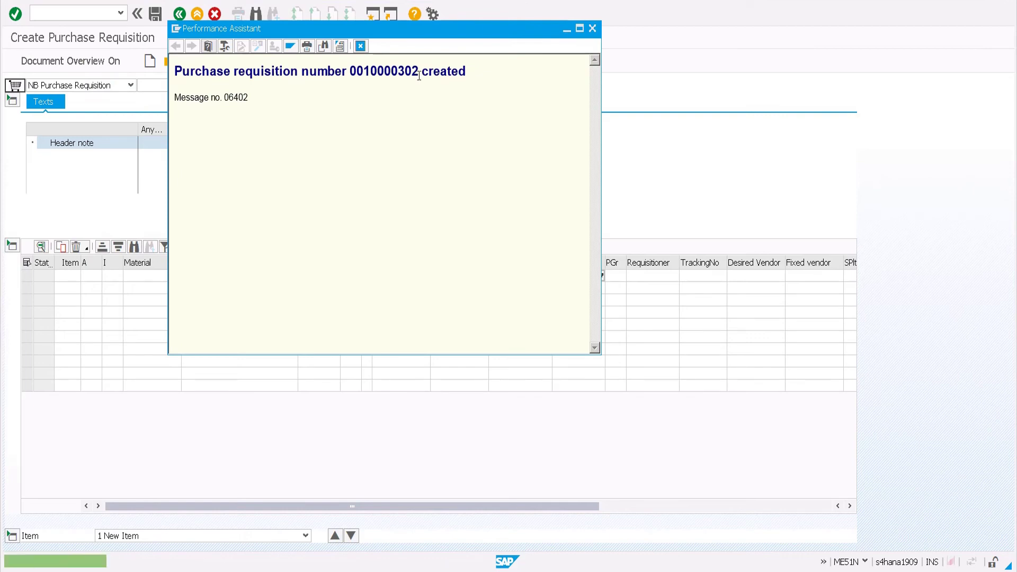
left_click_drag(418, 75, 367, 70)
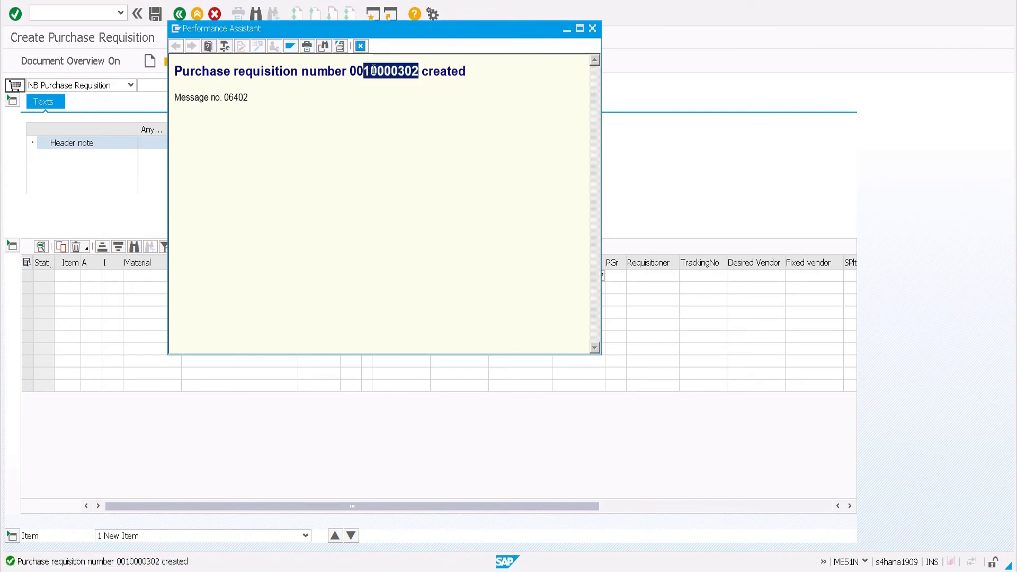
left_click(592, 28)
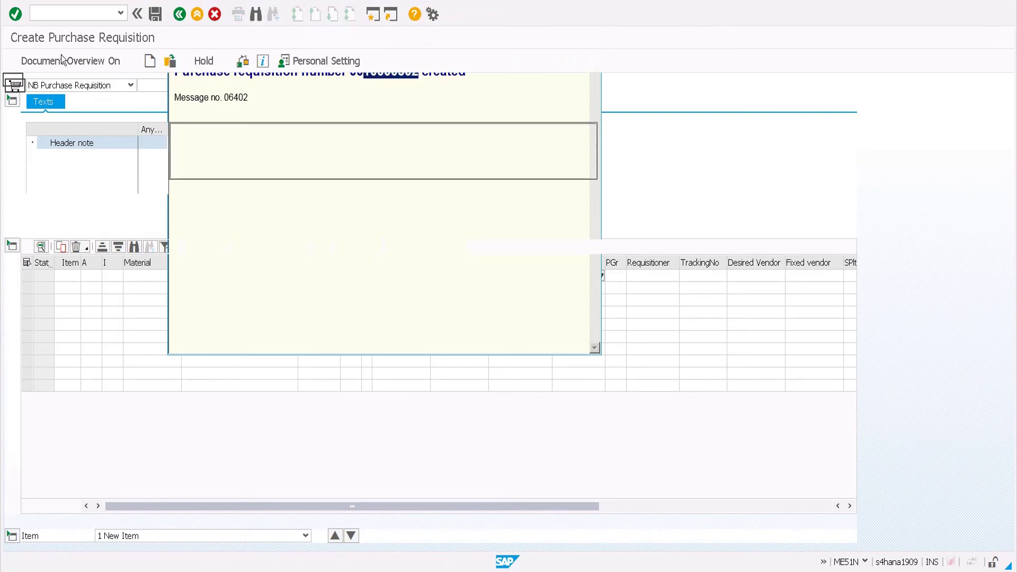
Open transaction ME54N, load the newly created purchase requisition and check its header note.
left_click(66, 8)
type("/")
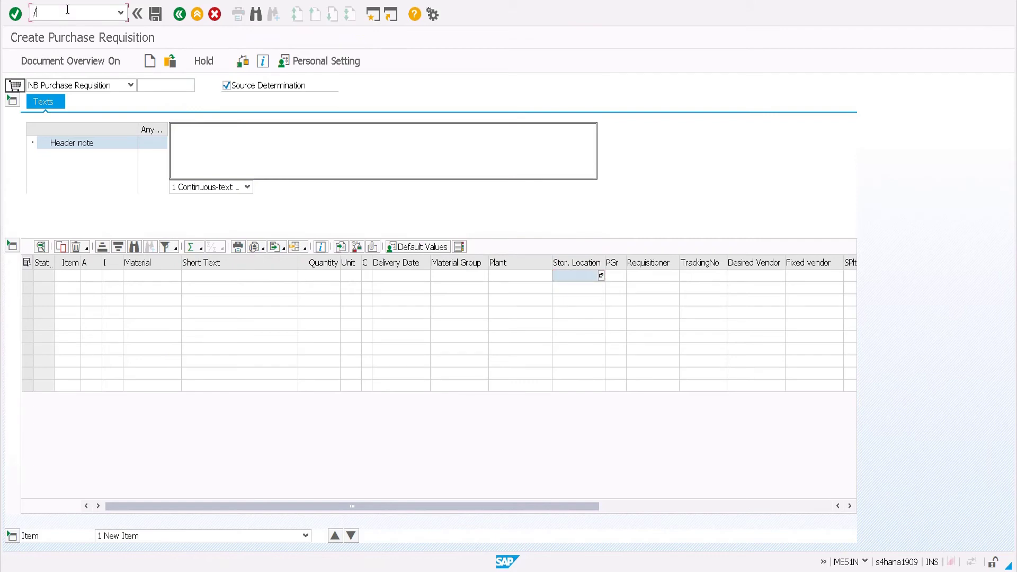
type("nme54n")
key("Return")
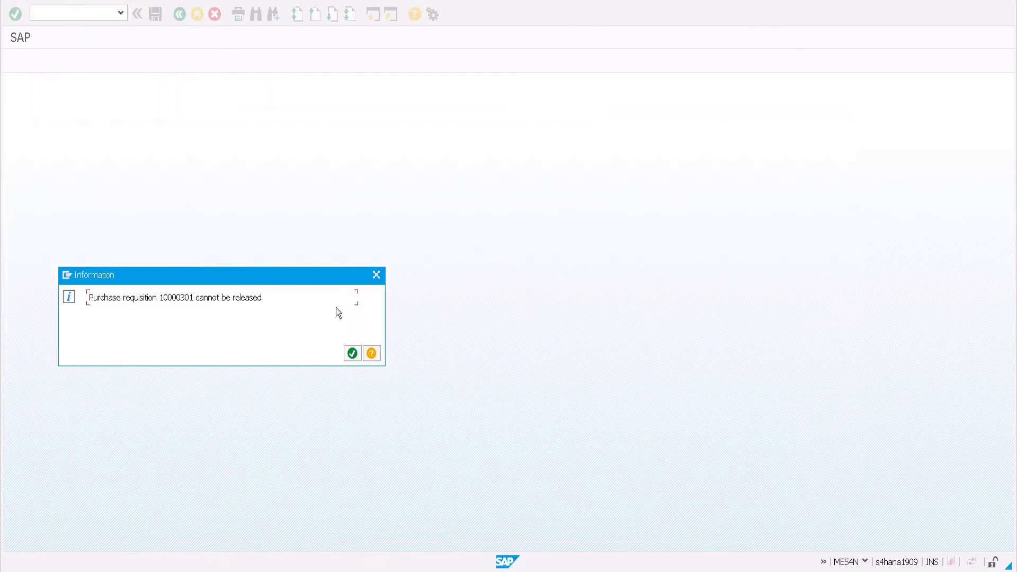
key("Return")
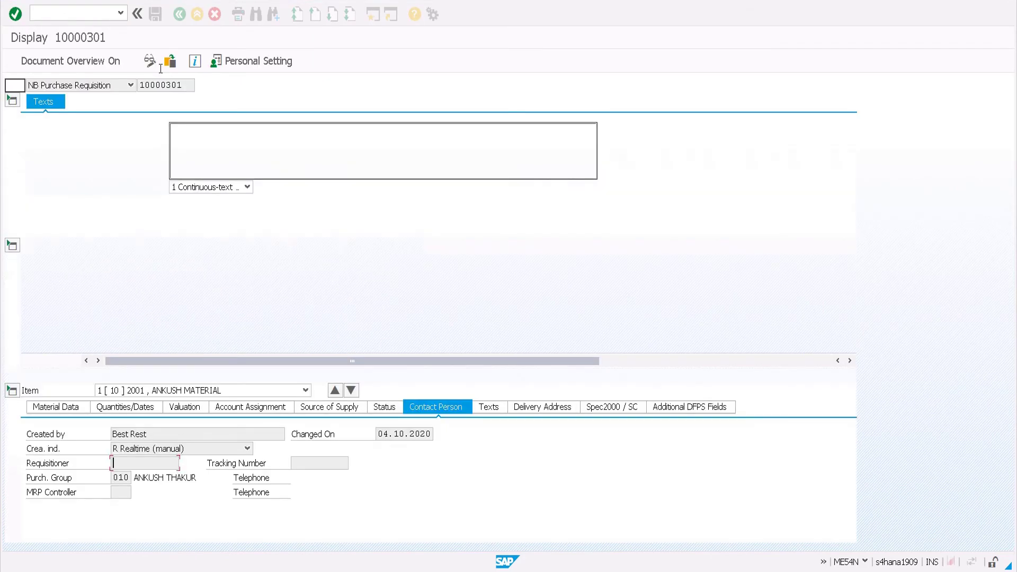
left_click(170, 61)
type("10000302")
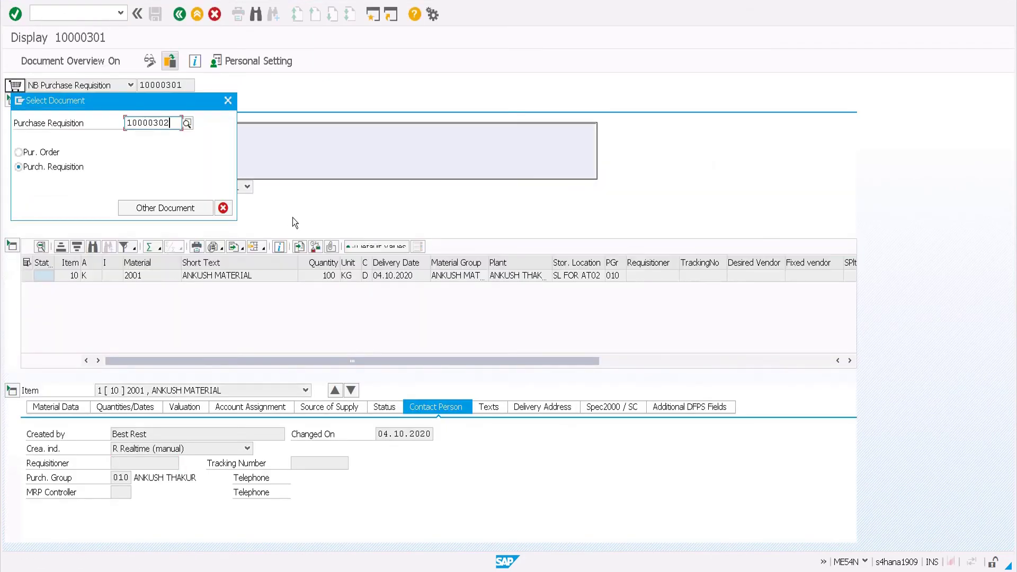
key("Return")
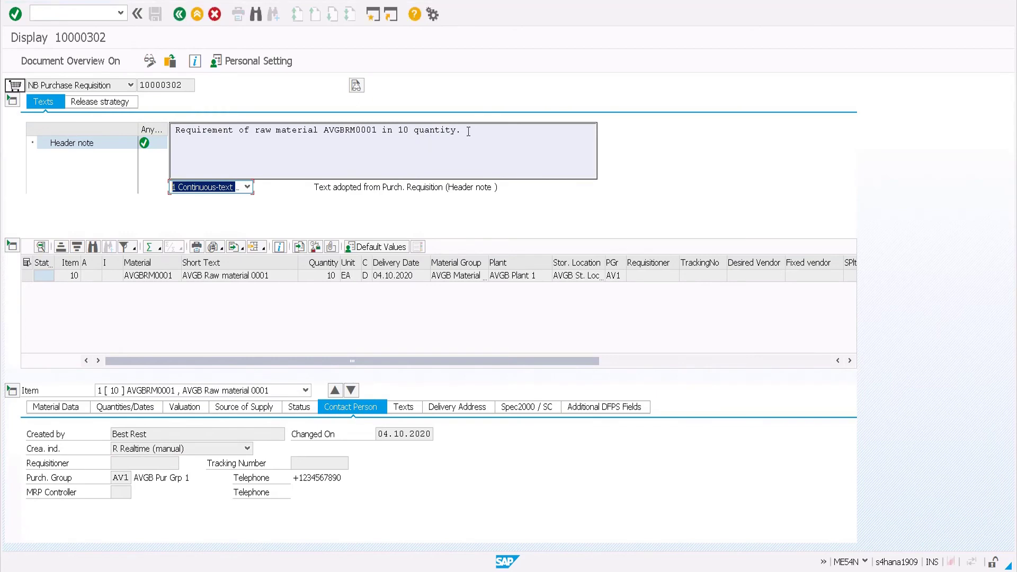
left_click_drag(462, 130, 179, 109)
left_click(205, 146)
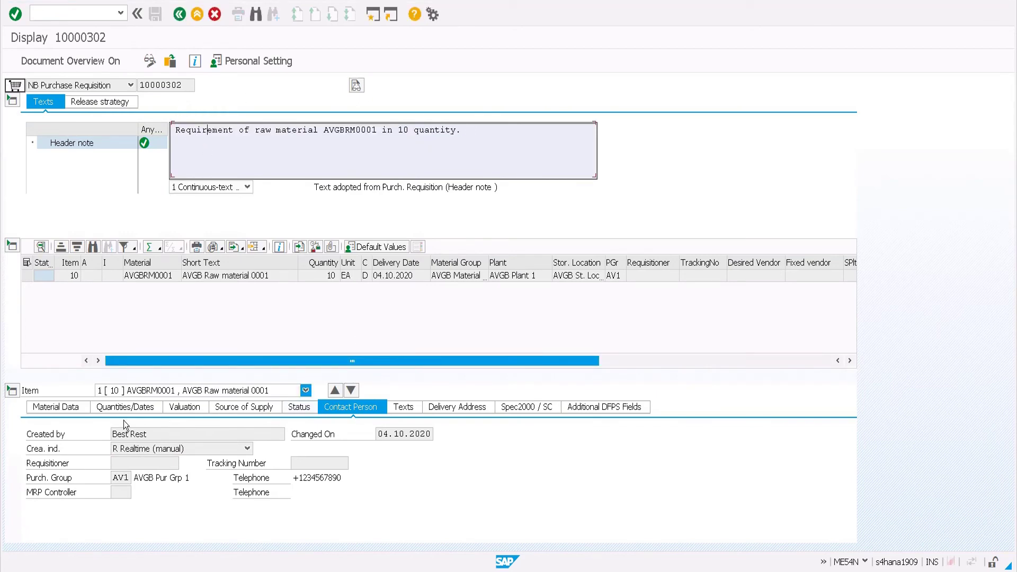
Check the requisition's release group and strategy, release it with code L1, check the release indicator and save.
left_click(93, 104)
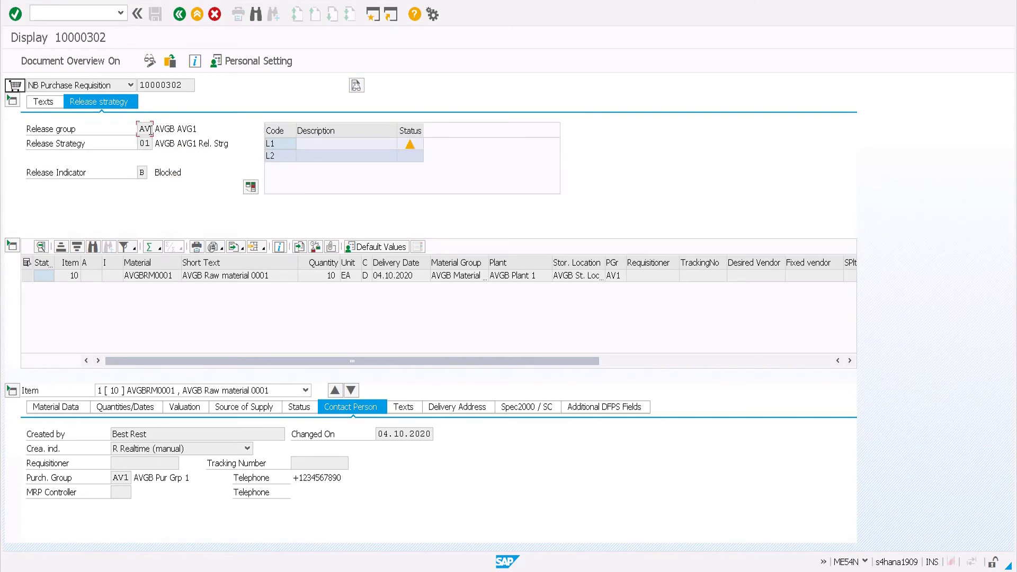
double_click(143, 129)
key("Tab")
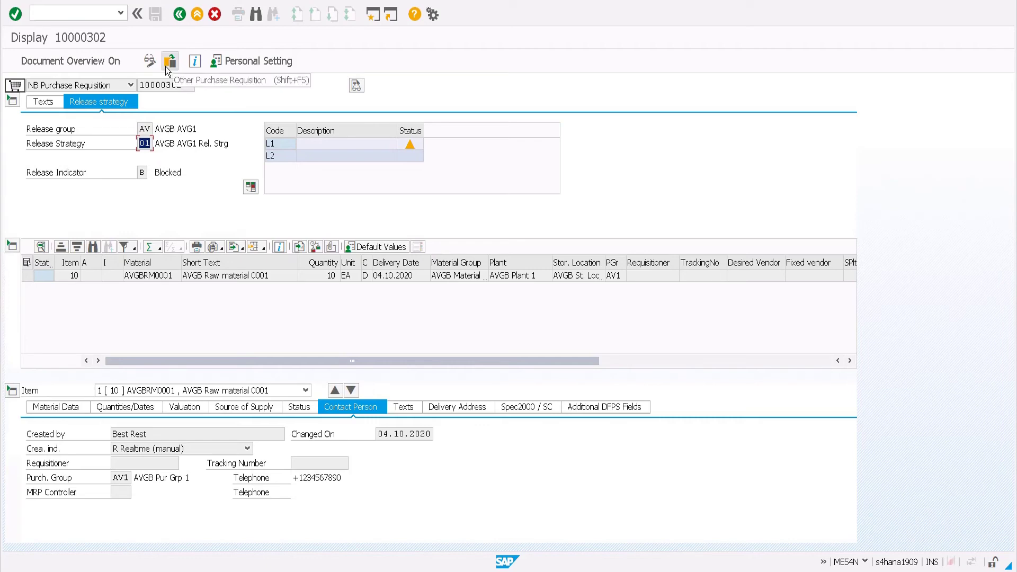
left_click(151, 66)
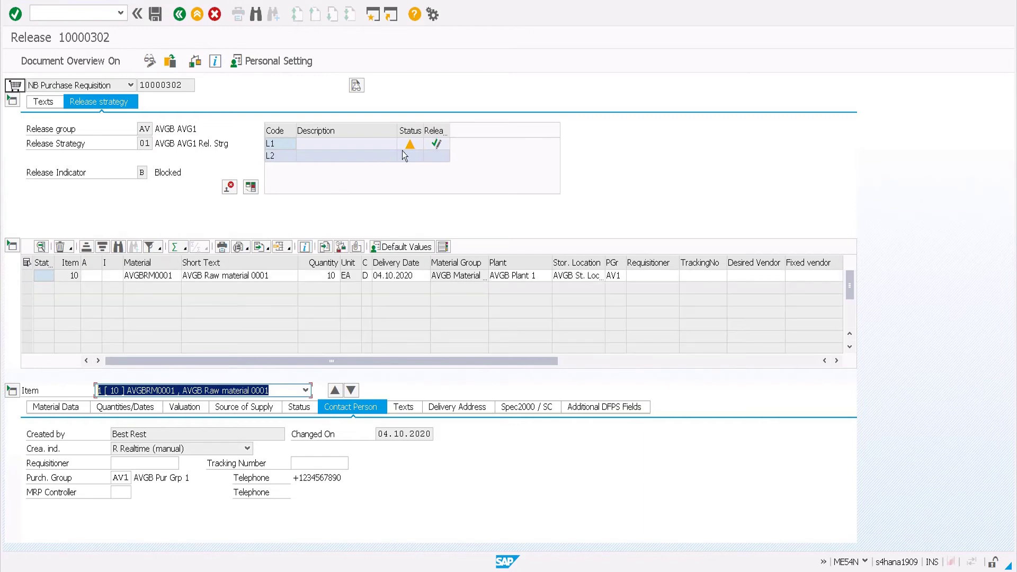
mouse_move(409, 152)
left_click(437, 145)
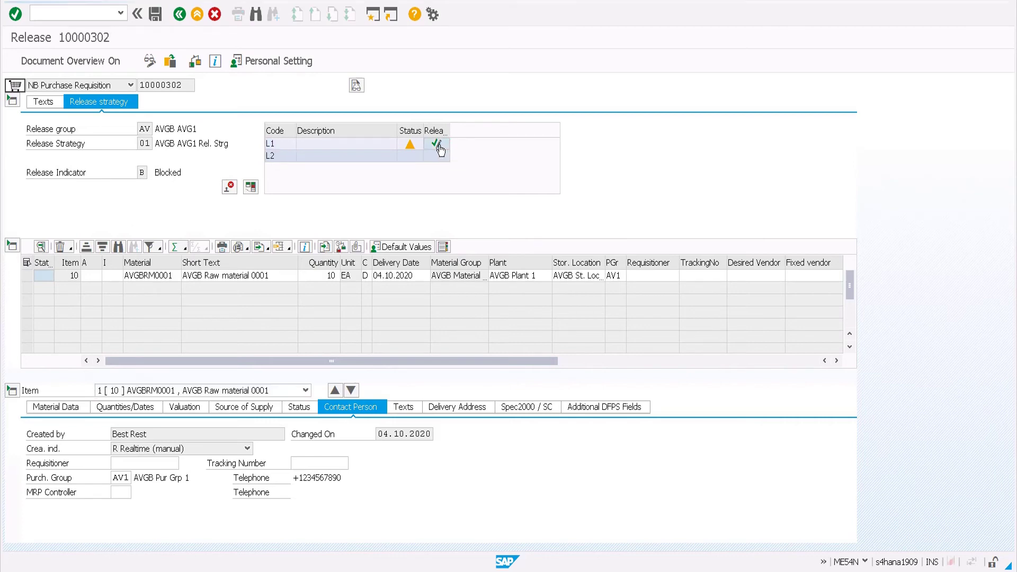
left_click(144, 173)
left_click_drag(155, 173, 187, 173)
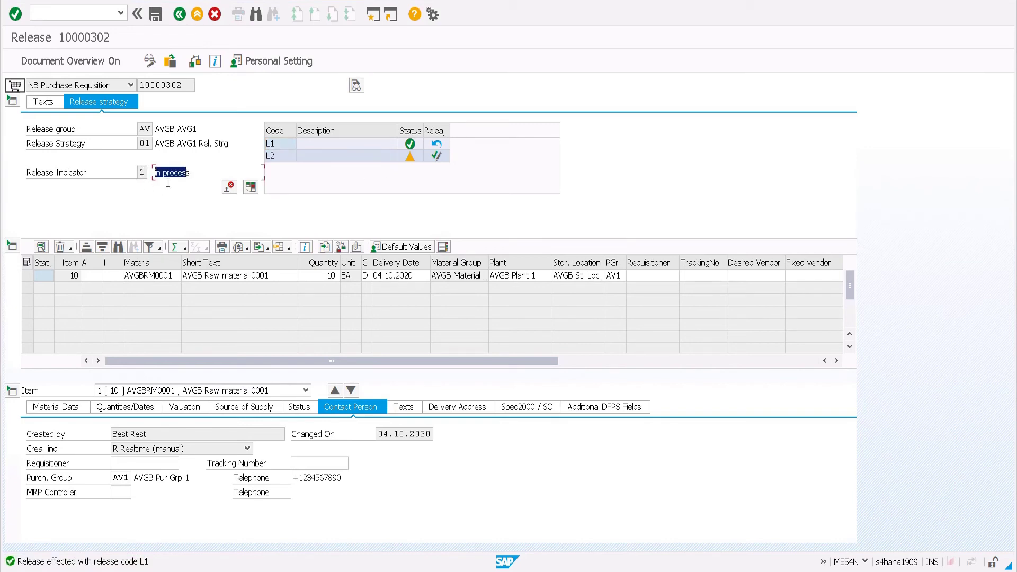
key("ctrl+s")
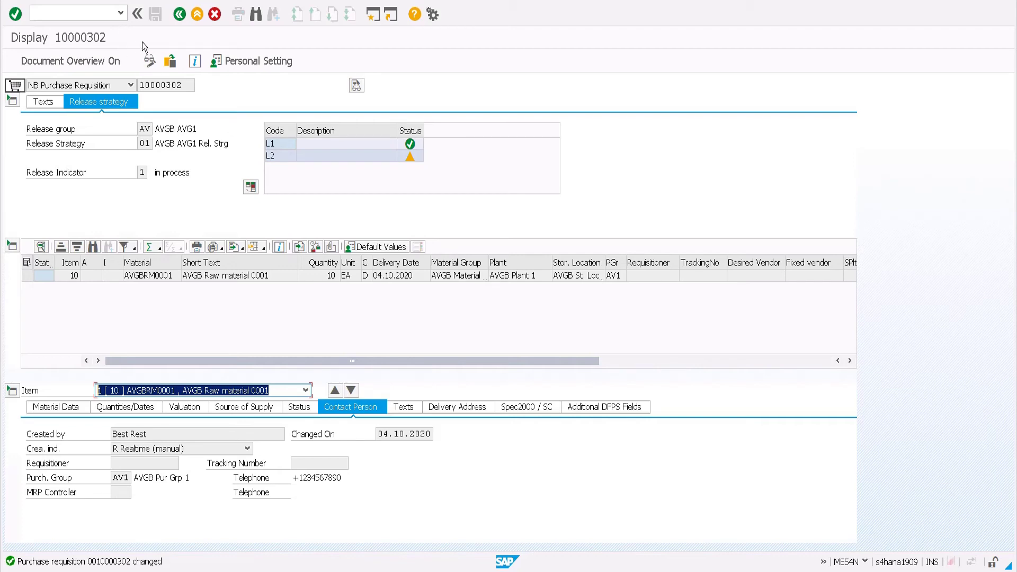
Release the requisition with code L2, check the release indicator and save.
left_click(150, 61)
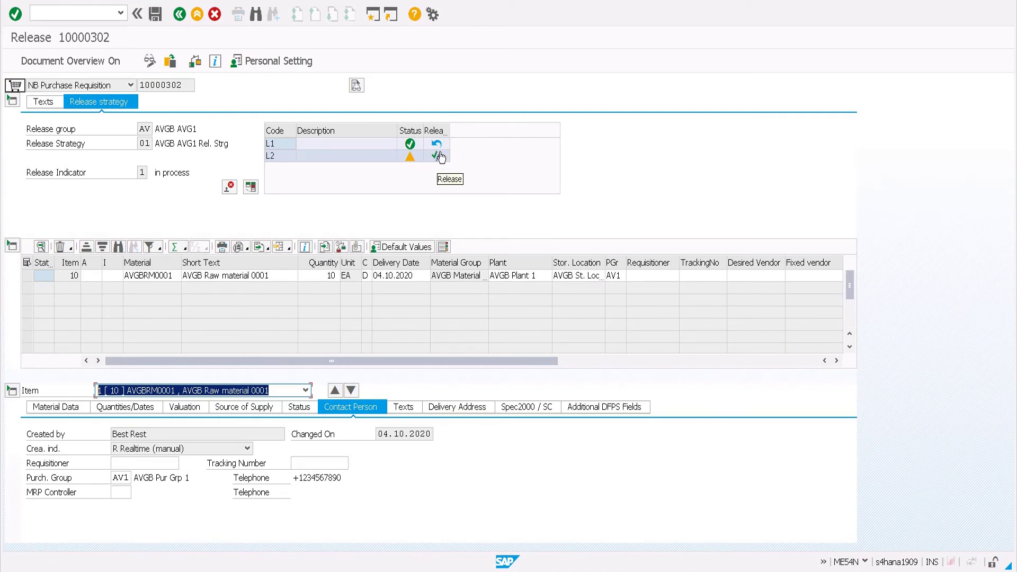
left_click(436, 155)
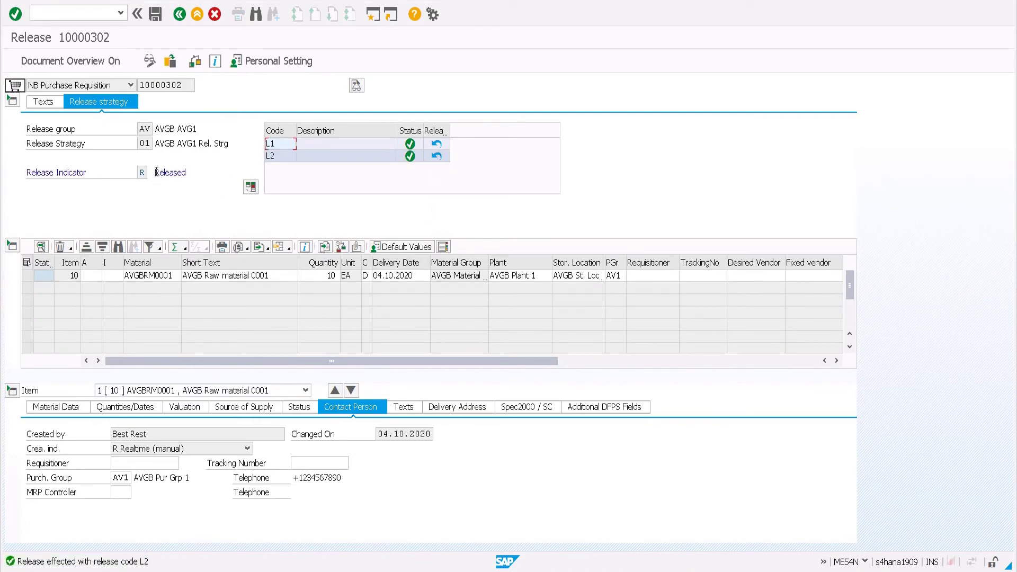
left_click_drag(156, 172, 190, 180)
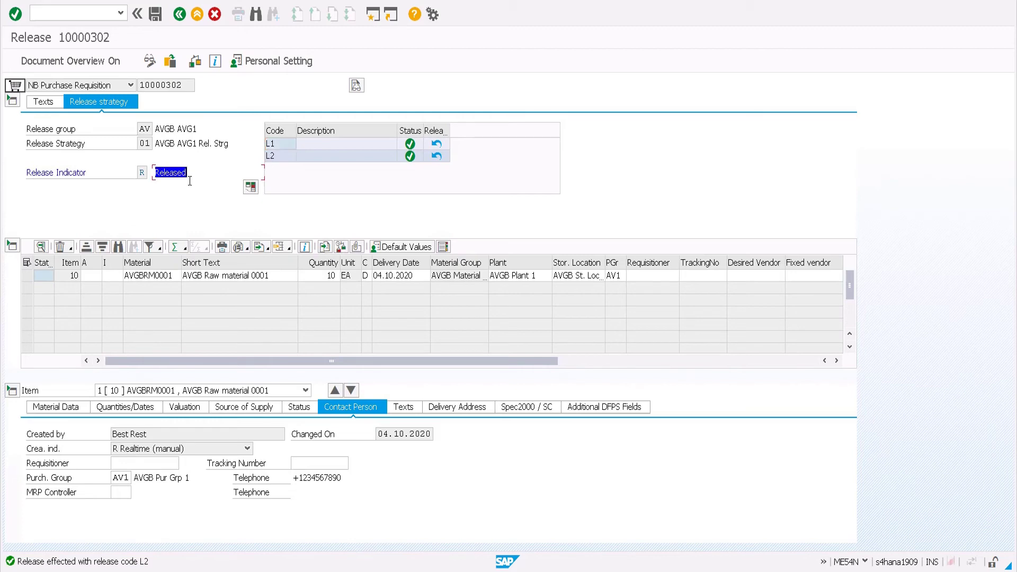
key("ctrl+s")
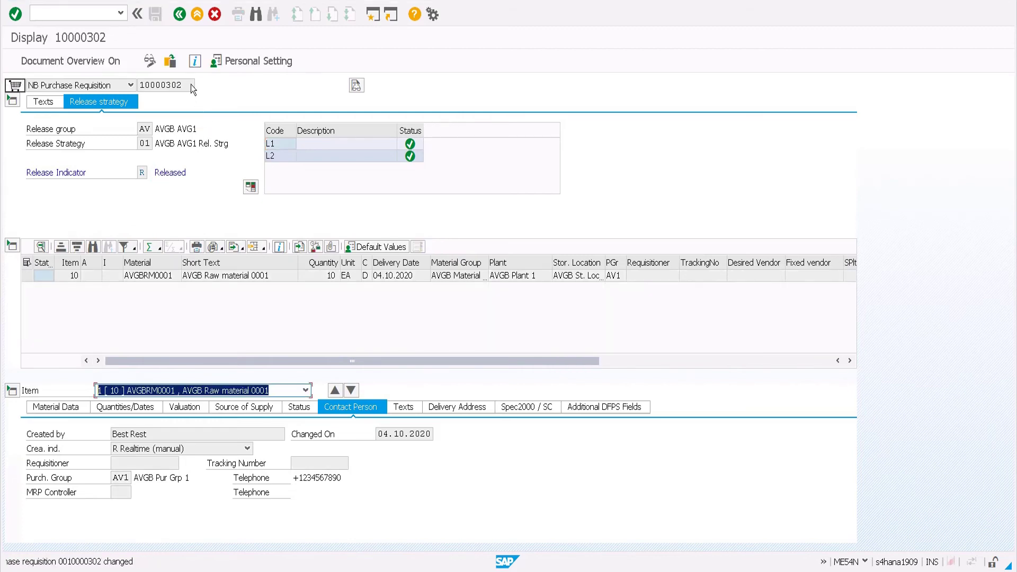
left_click_drag(191, 85, 106, 83)
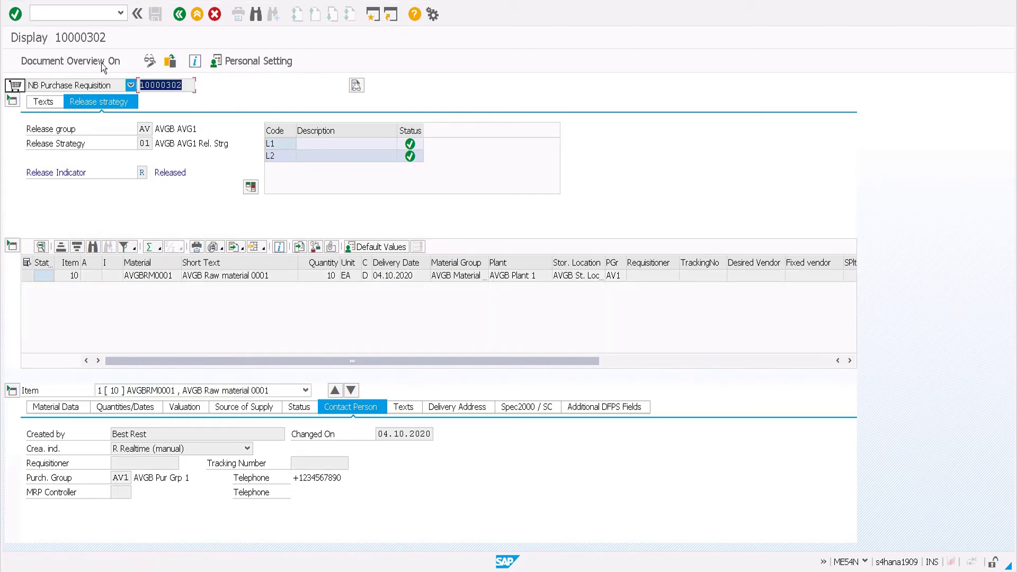
Switch to the Excel configuration sheet, bold the Purchase Requisition and Purchase Order headings, and fit column Q to its contents.
key("alt+Tab")
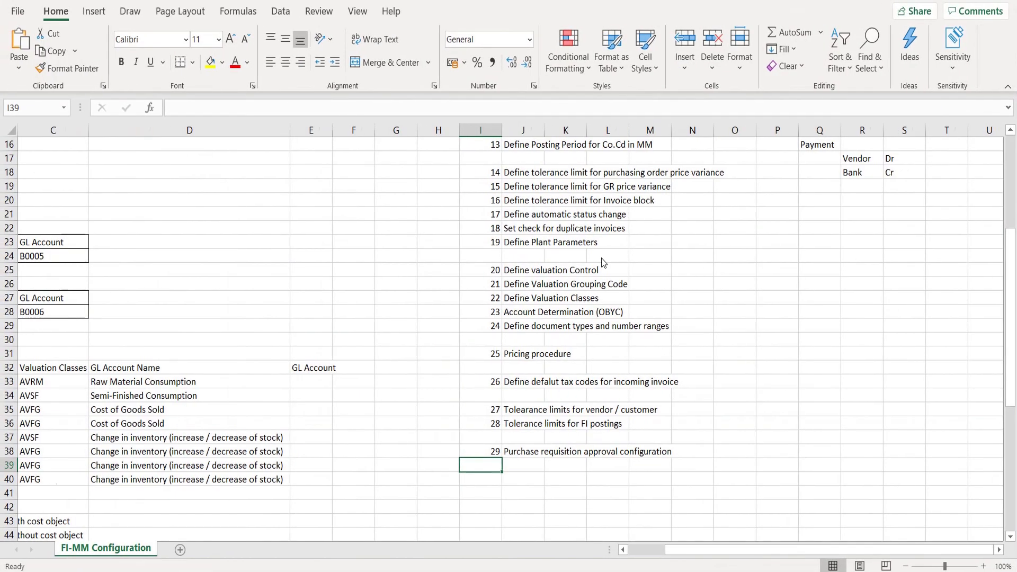
scroll(602, 258, "up", 5)
scroll(602, 259, "right", 1)
left_click(537, 174)
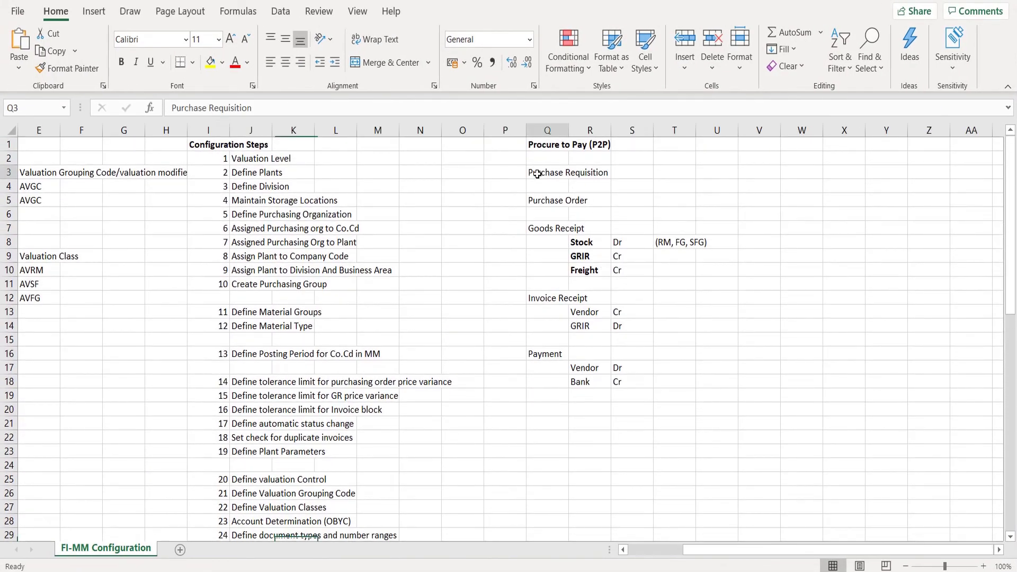
key("ctrl+b")
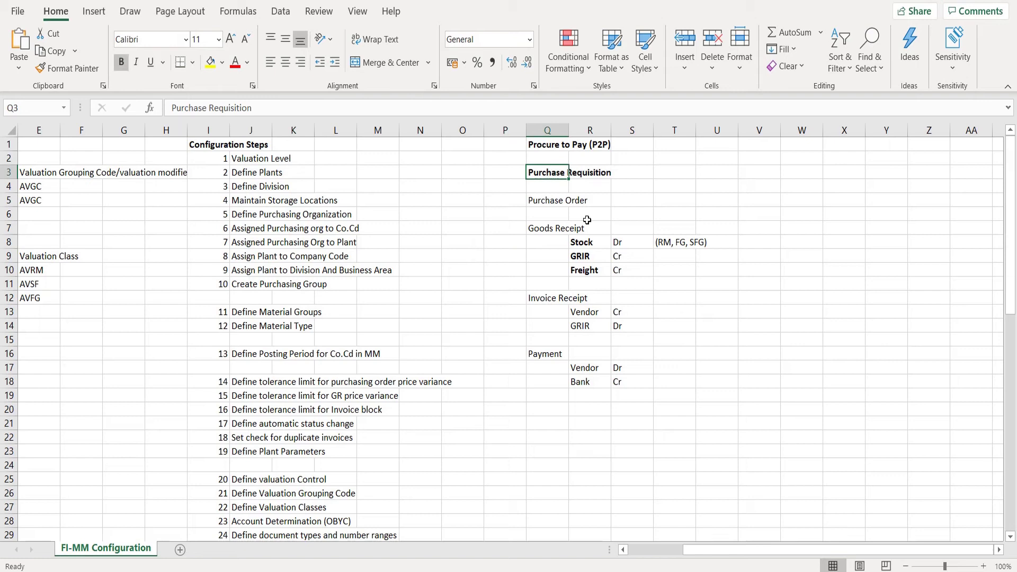
double_click(569, 130)
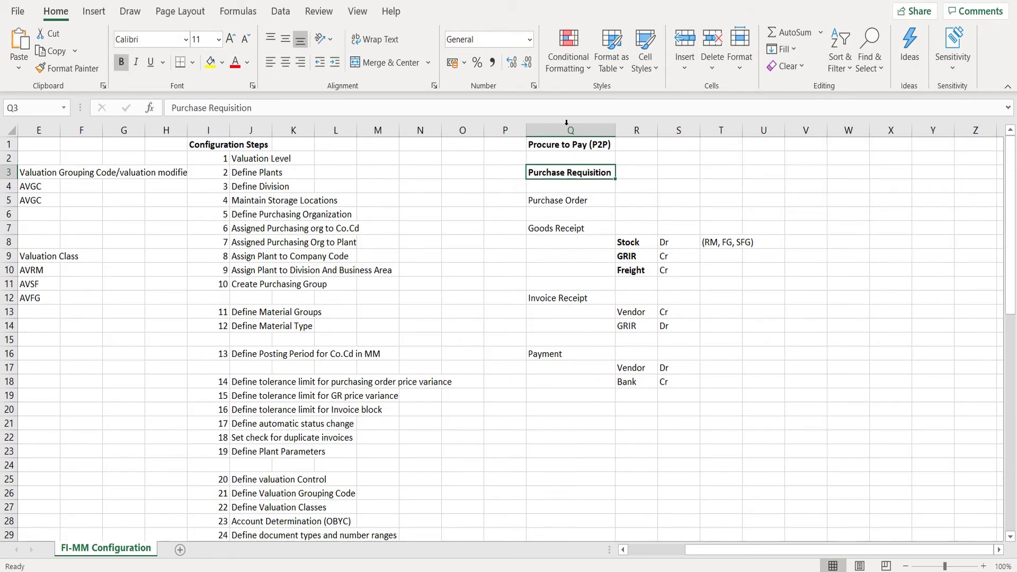
left_click(565, 201)
key("ctrl+b")
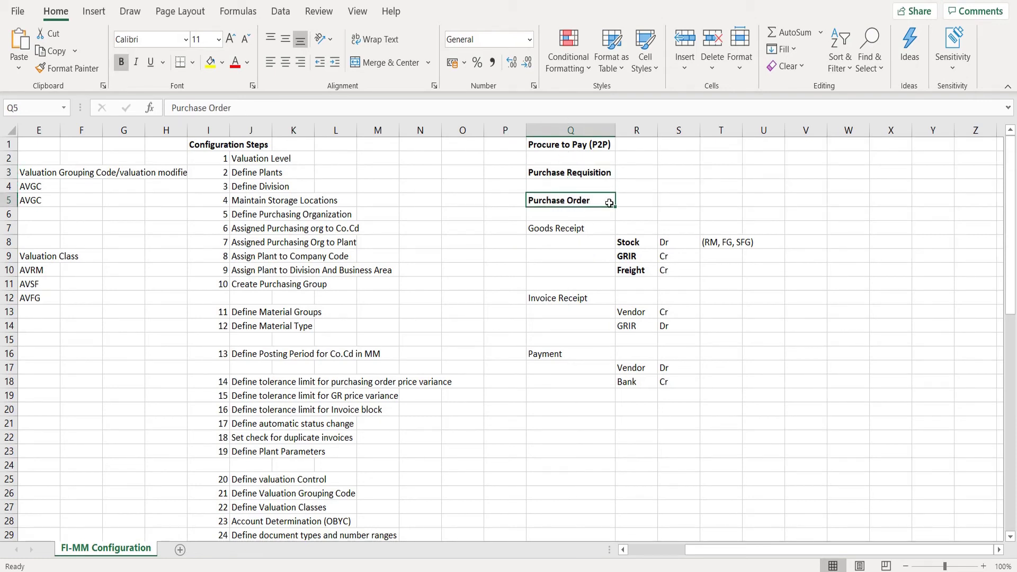
left_click(628, 199)
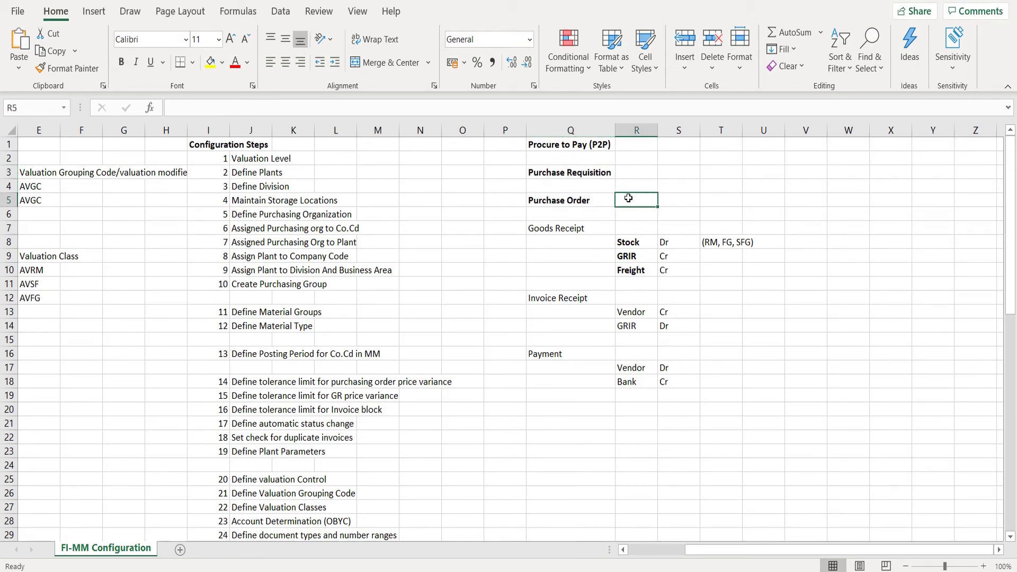
Append the transaction codes "(ME51n and ME54N)" to the Purchase Requisition heading in cell Q3.
double_click(606, 175)
type("(ME51n")
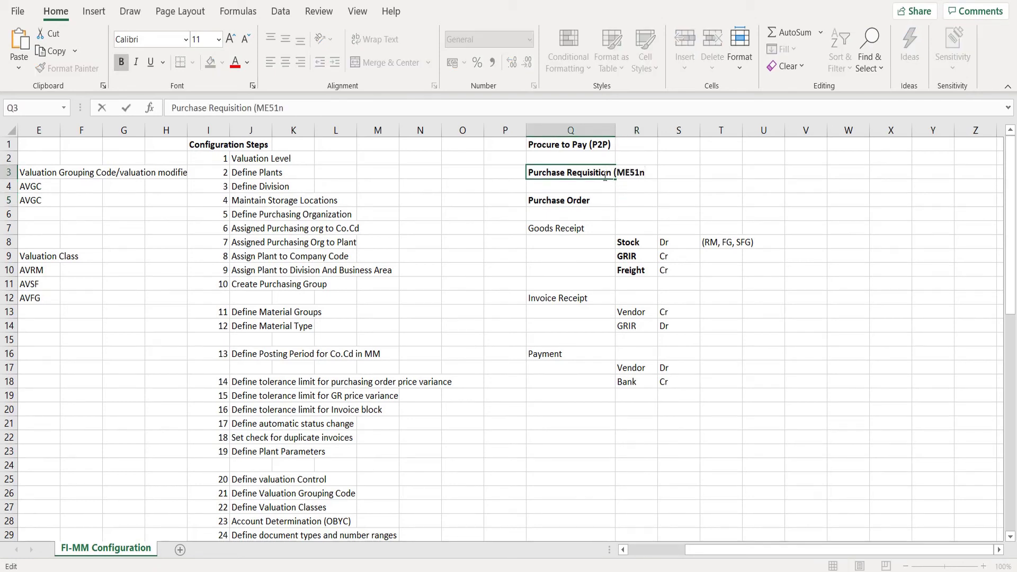
type(" and ME54N")
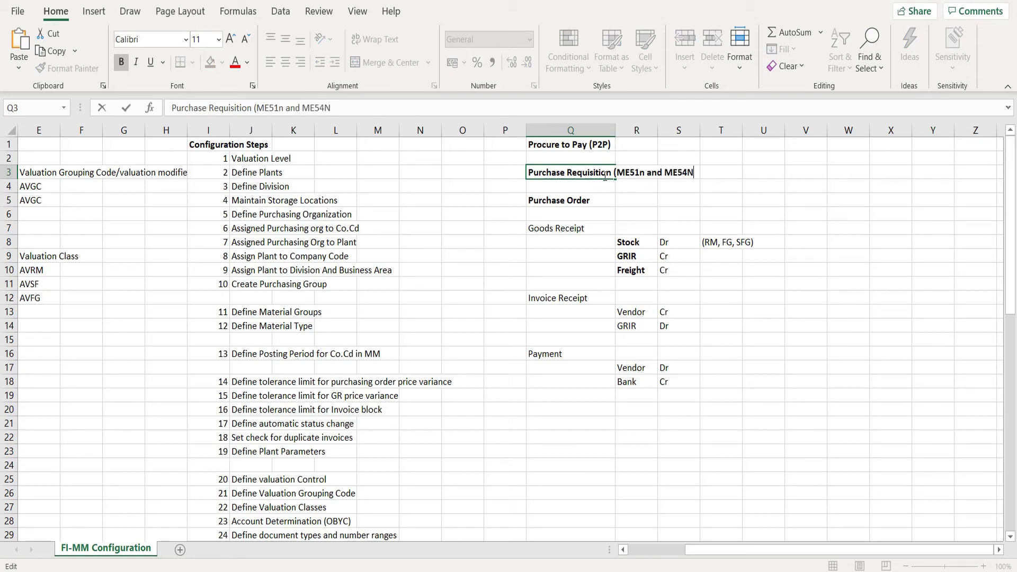
type(")")
key("Return")
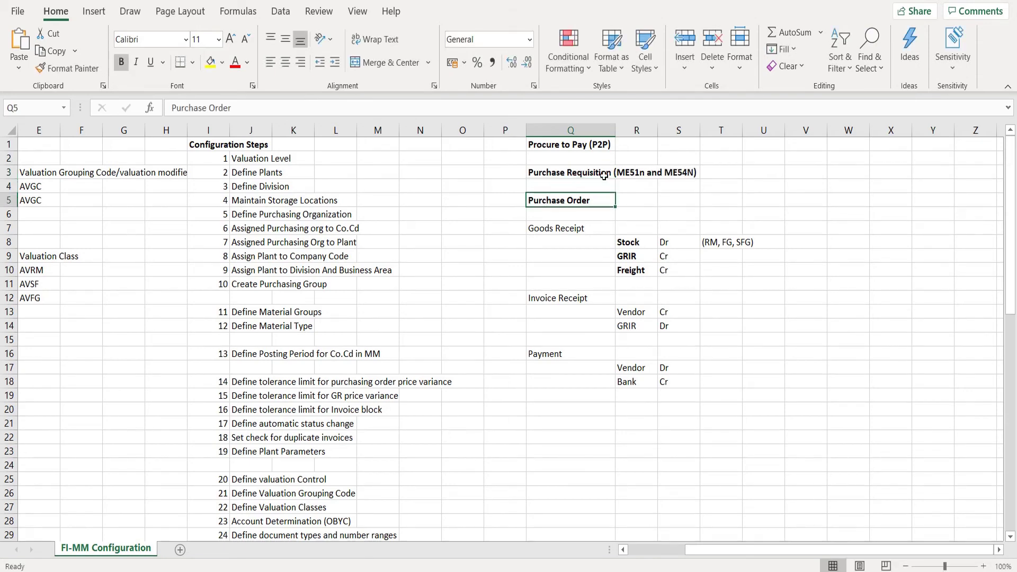
Append the transaction code "(ME21N)" to the Purchase Order heading in cell Q5.
key("Down")
key("F2")
type("(ME2")
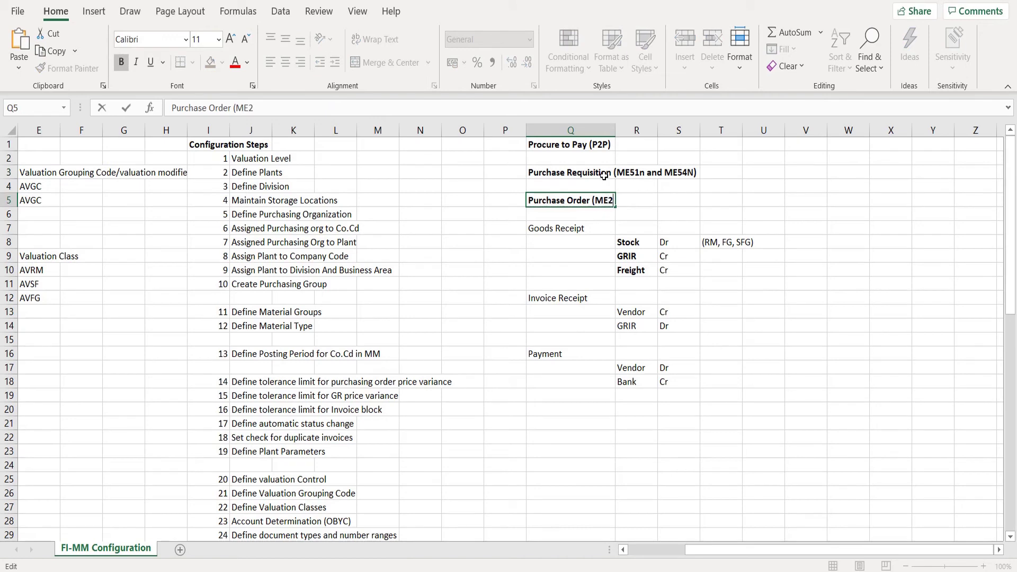
type("1N)")
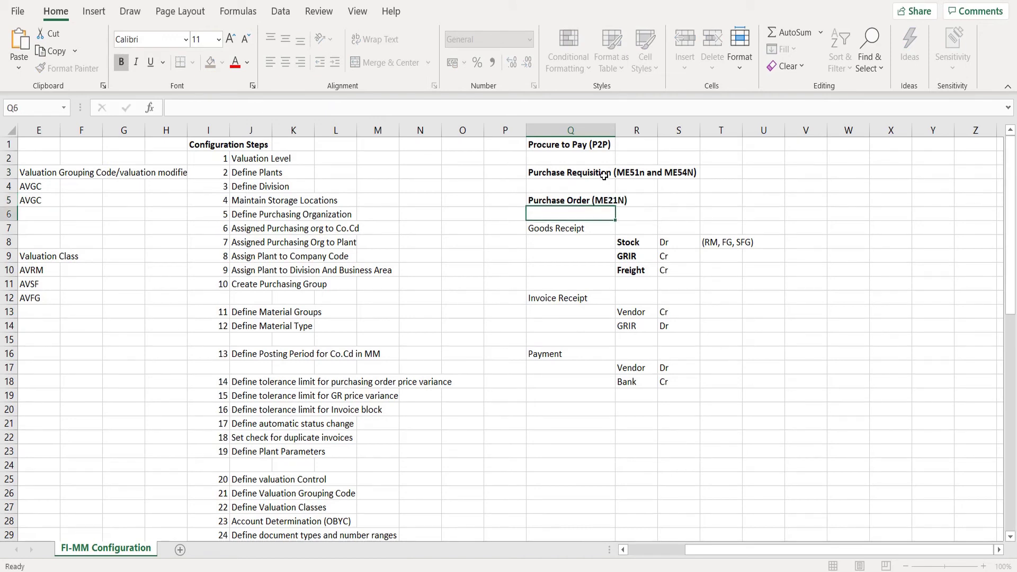
key("Return")
key("Down")
Switch back to SAP and open transaction ME21N to create a purchase order.
key("alt+Tab")
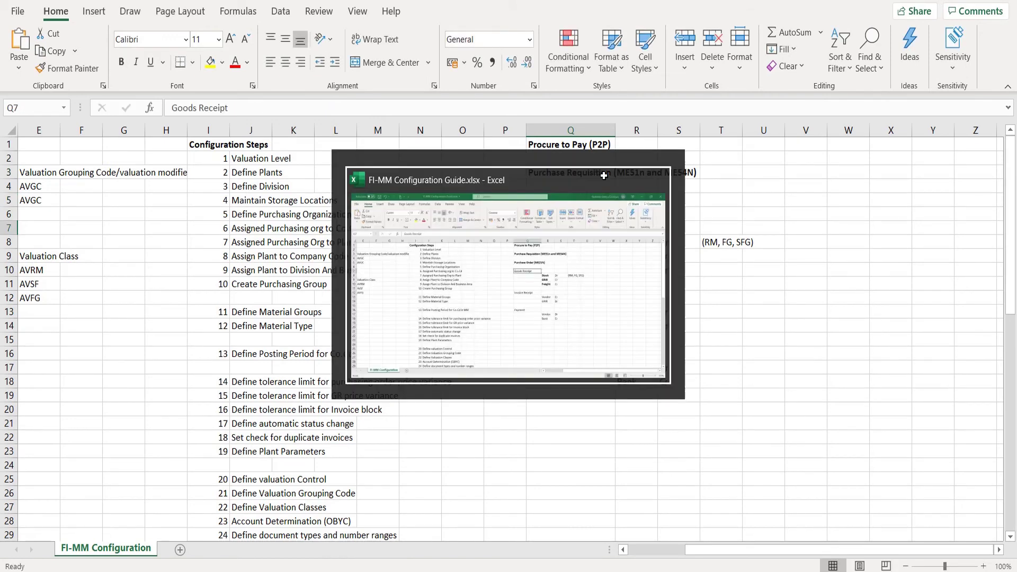
key("ctrl+super+Right")
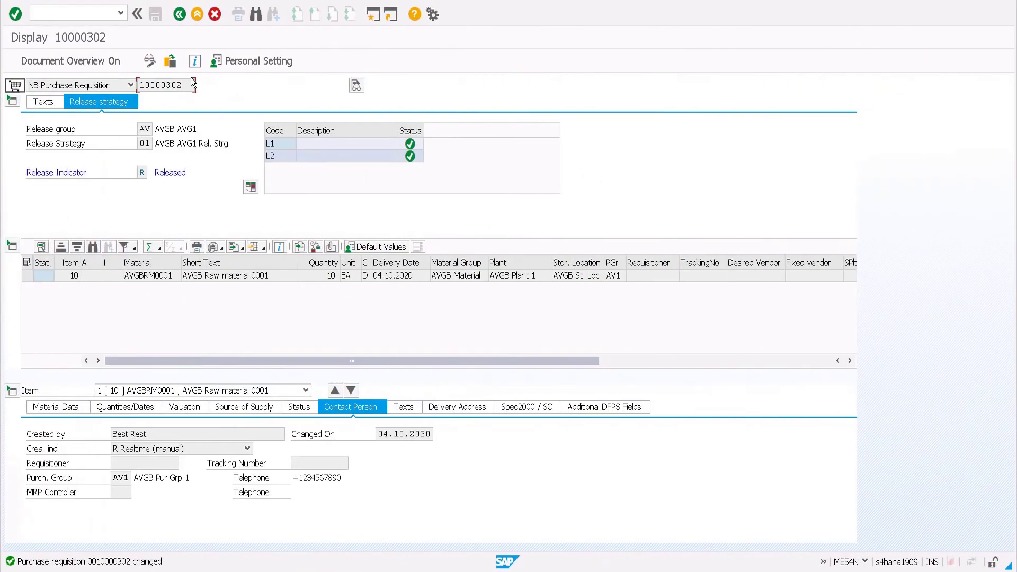
left_click(95, 12)
type("/nme21n")
key("Return")
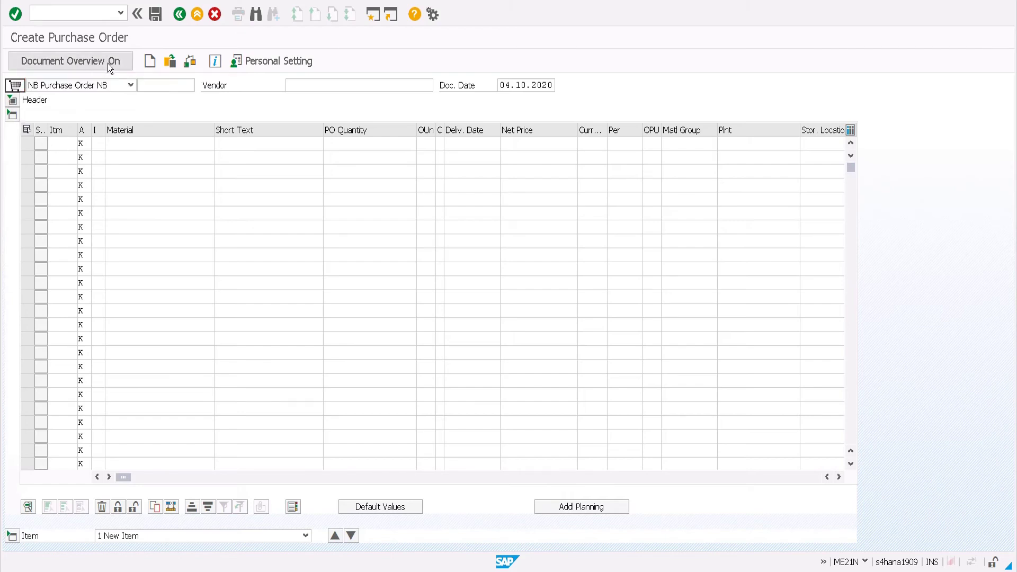
Turn on the document overview, list My purchase requisitions and select the newly released requisition.
left_click(107, 63)
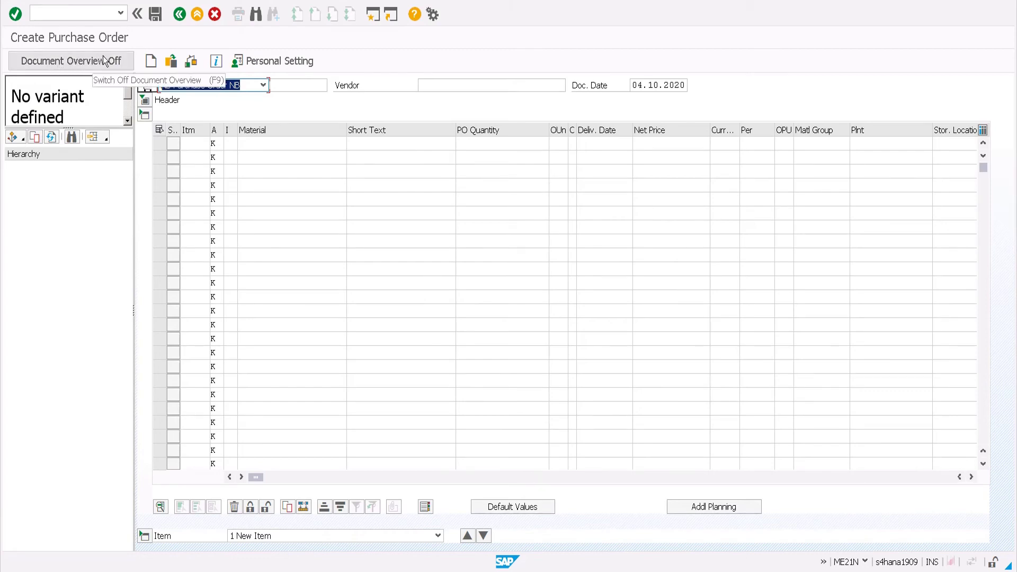
left_click(24, 137)
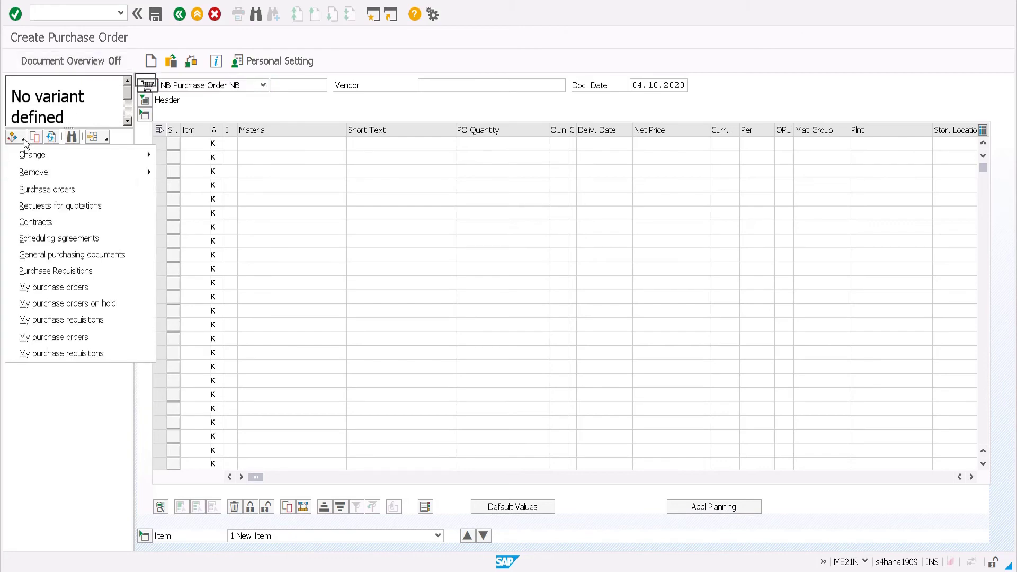
left_click(68, 320)
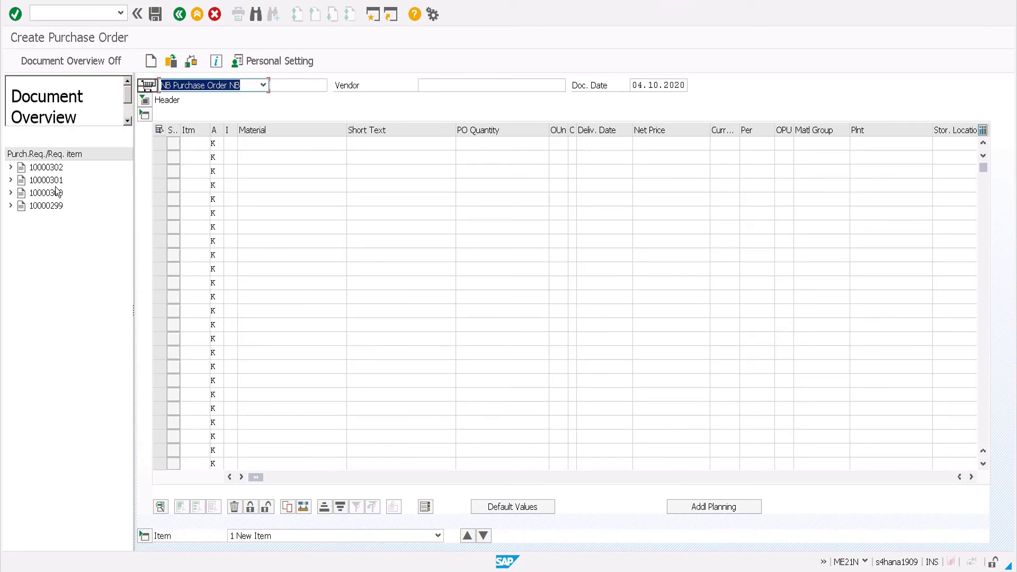
left_click(45, 170)
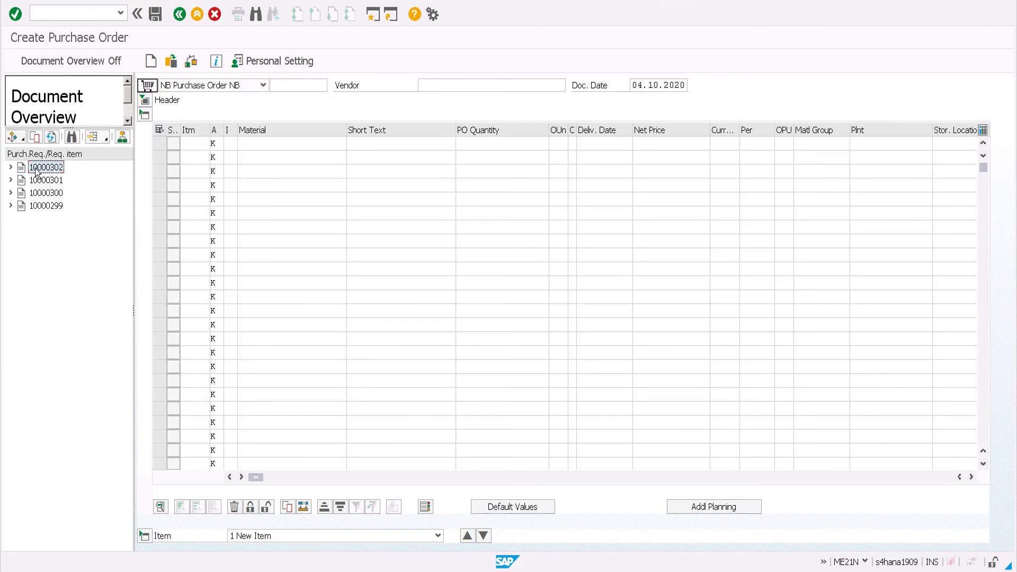
Adopt the selected requisition into the purchase order and keep NB Purchase Order NB as the order type.
left_click_drag(36, 173, 150, 93)
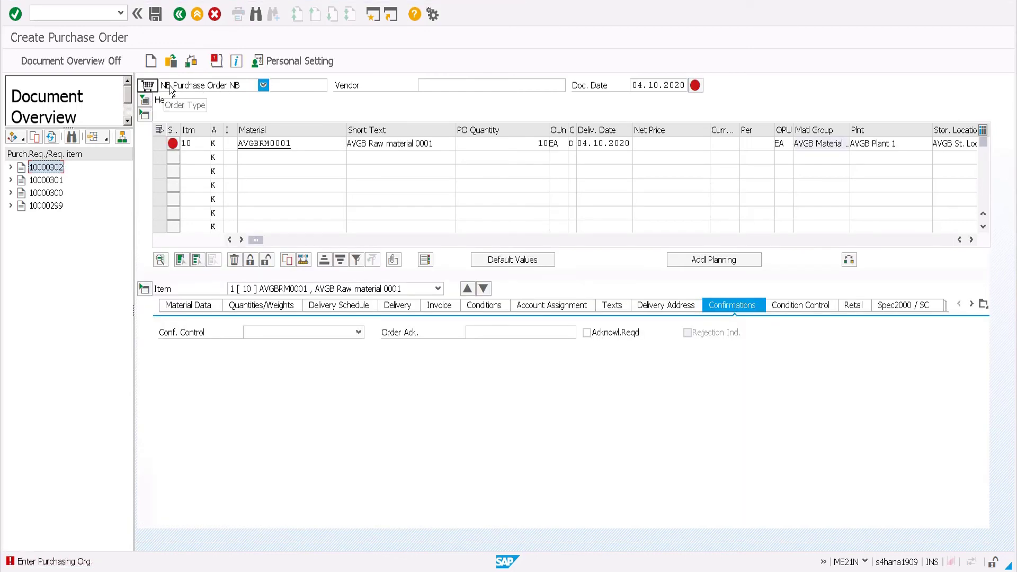
left_click(263, 85)
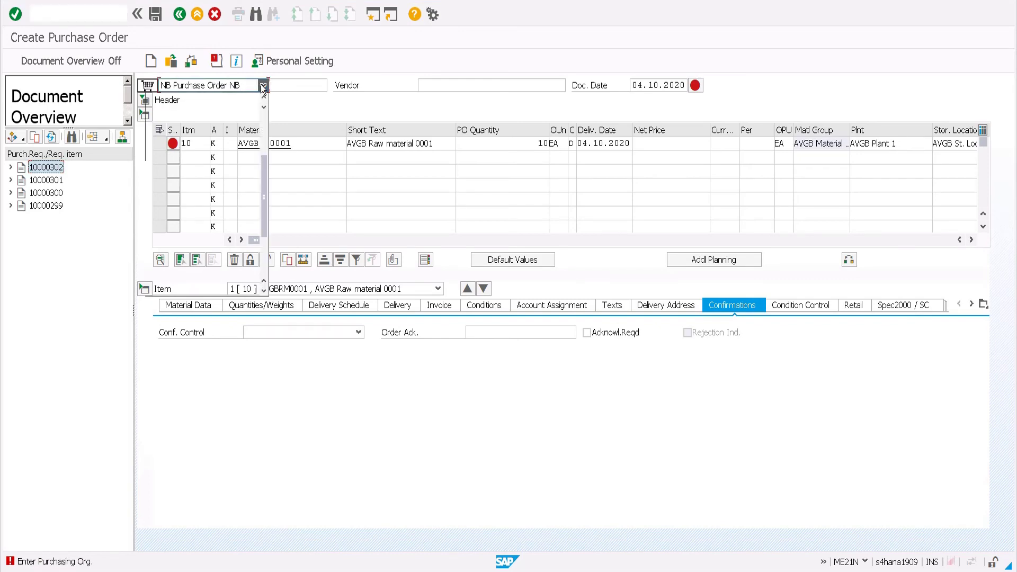
left_click(304, 106)
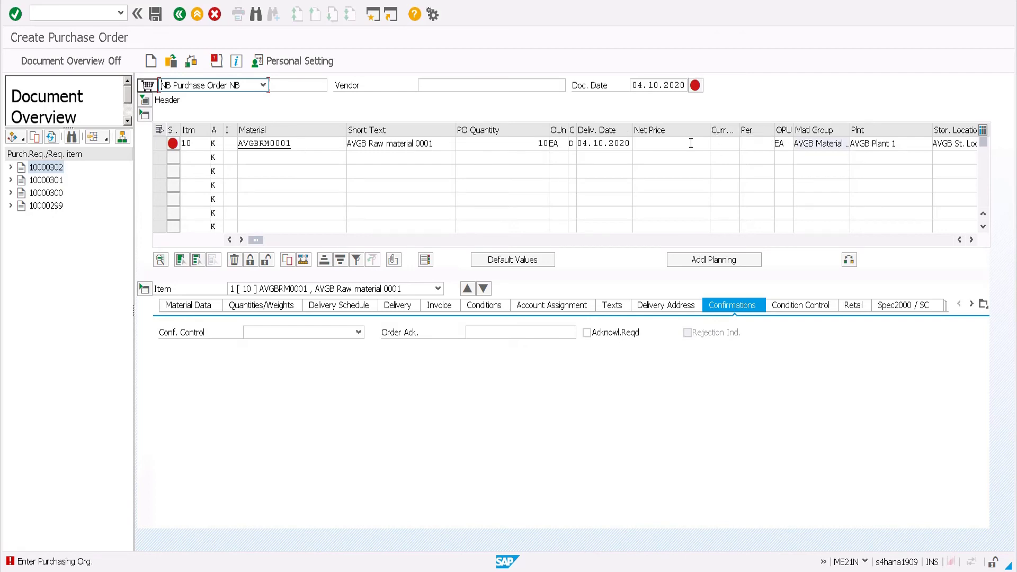
Look up suppliers by company code AVGB and enter AVGB Vendor 1 as the purchase order's vendor.
left_click(455, 83)
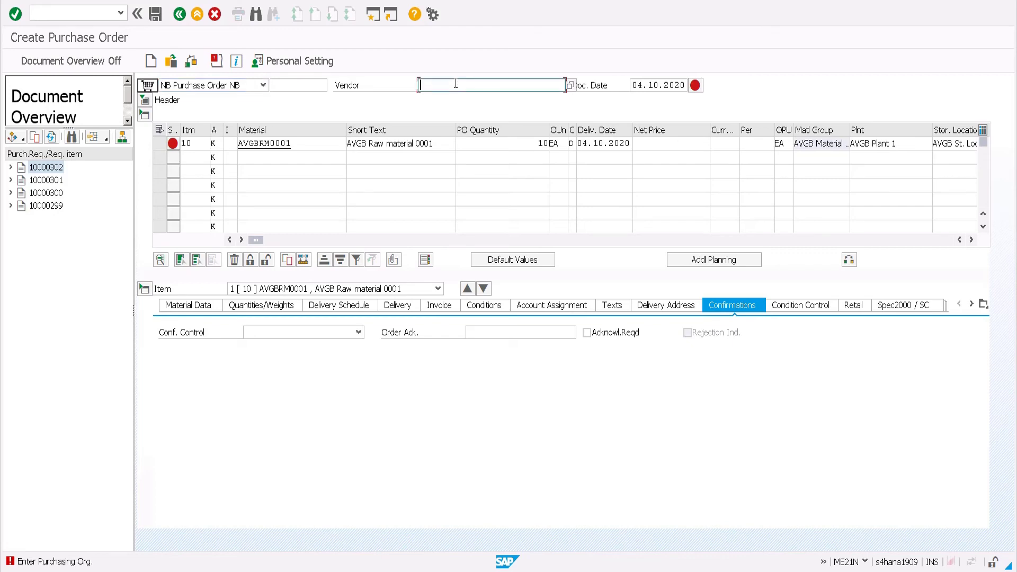
key("F4")
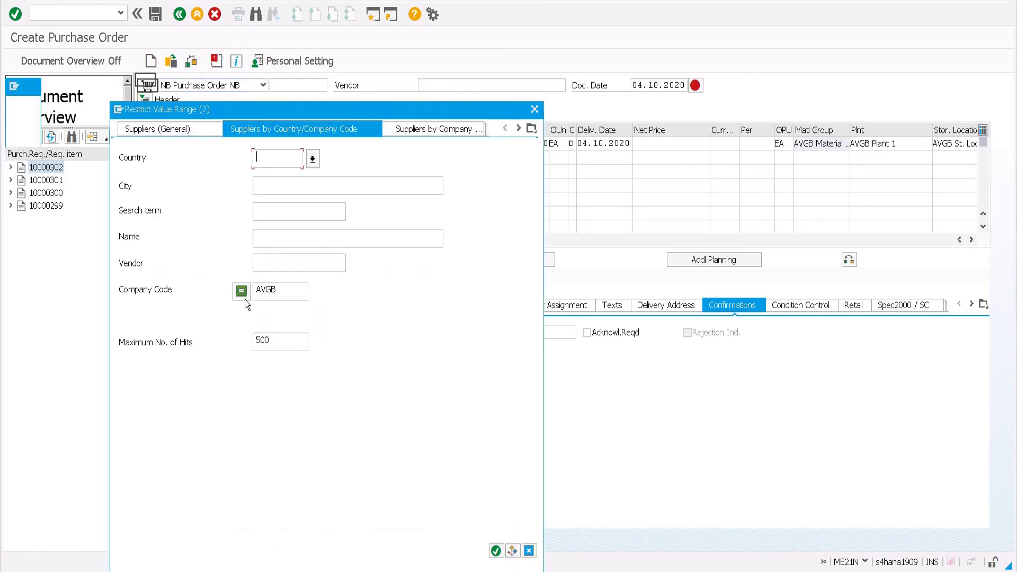
double_click(281, 293)
key("Return")
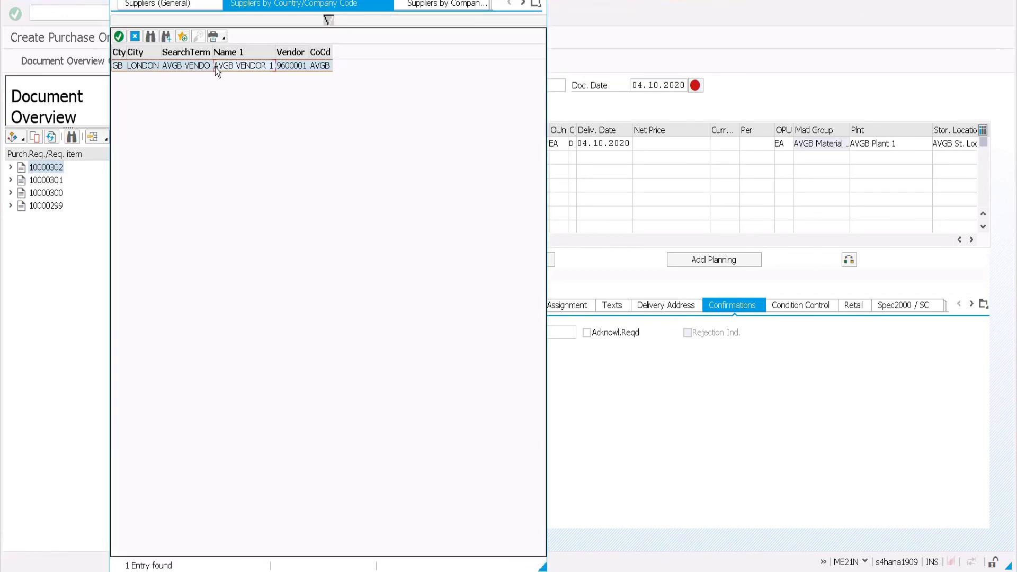
left_click(215, 67)
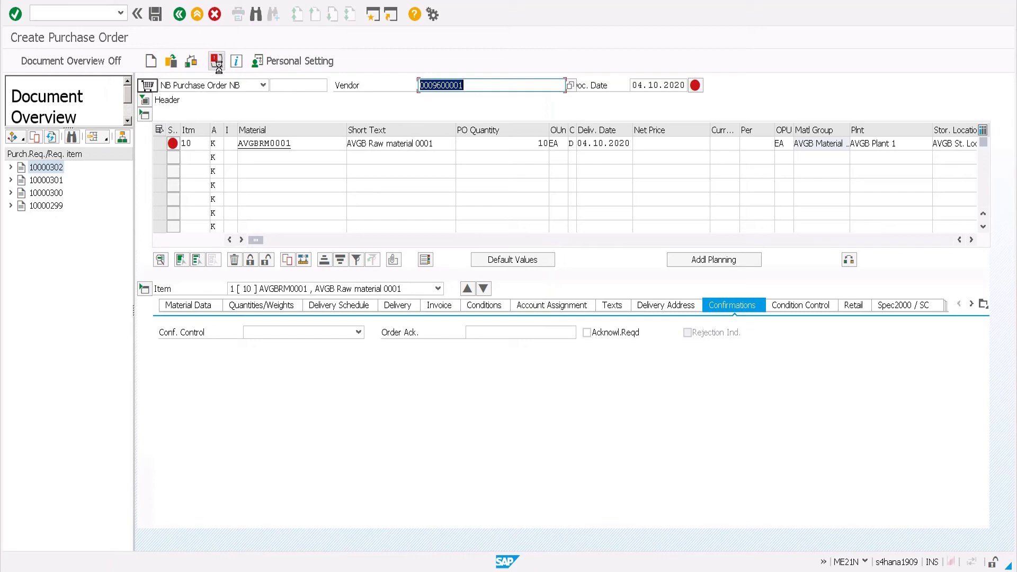
left_click(496, 84)
left_click_drag(488, 86, 410, 79)
Open the purchase order's header data and set the purchasing organization to AVP1.
left_click(147, 101)
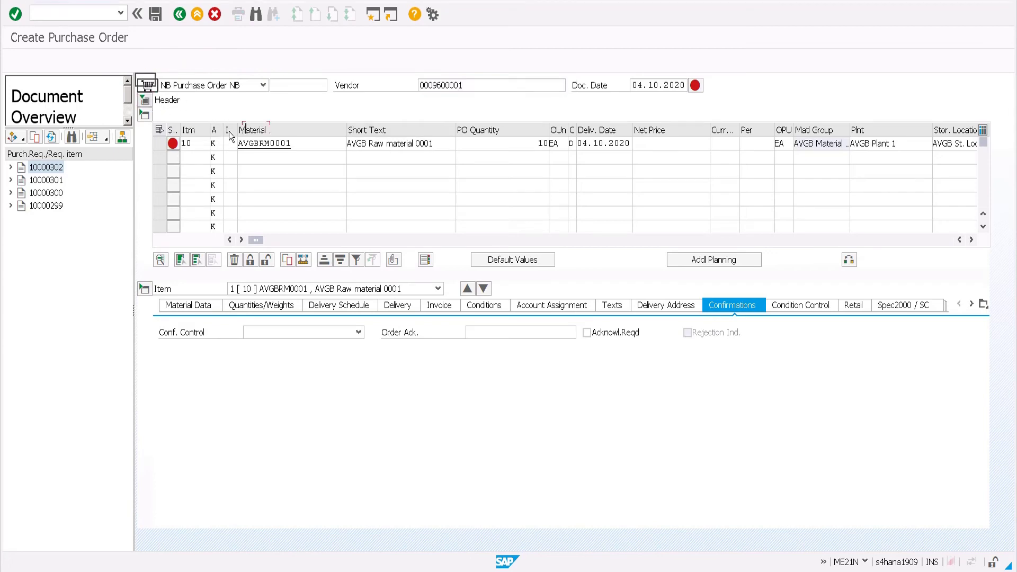
type("AVP")
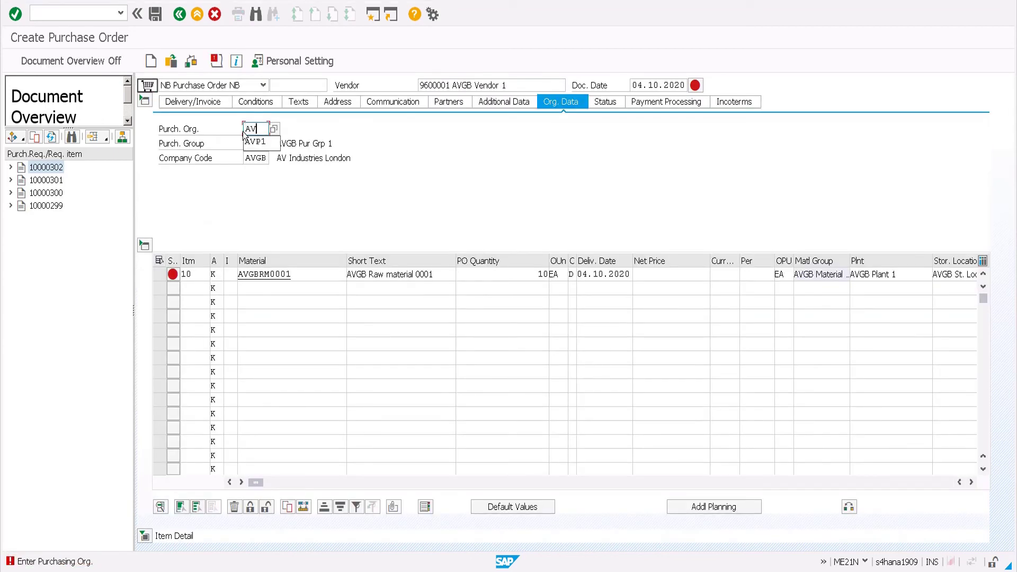
type("1")
key("Return")
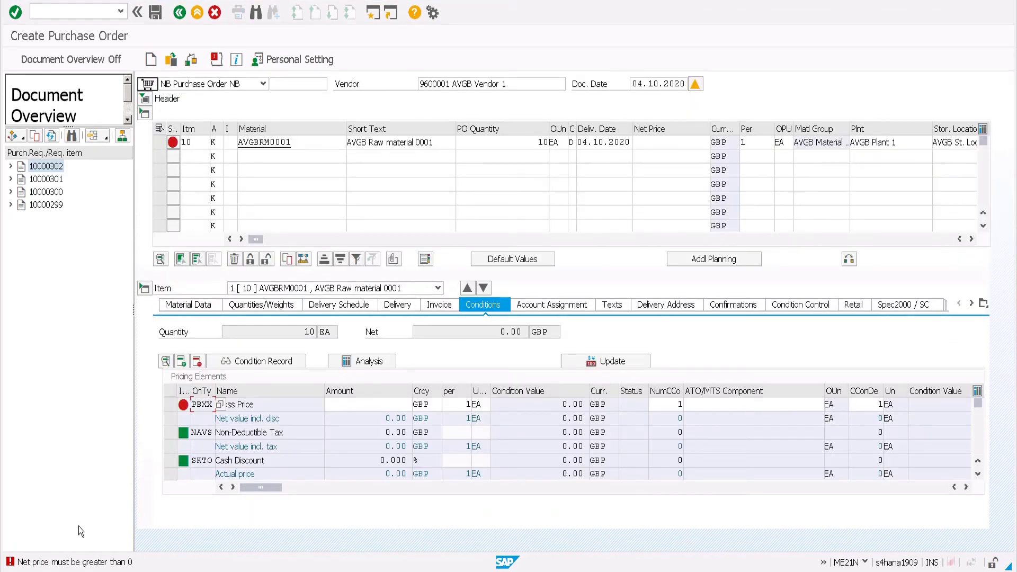
Set the PBXX gross price of item 10 to 100 GBP in its pricing conditions.
left_click(528, 148)
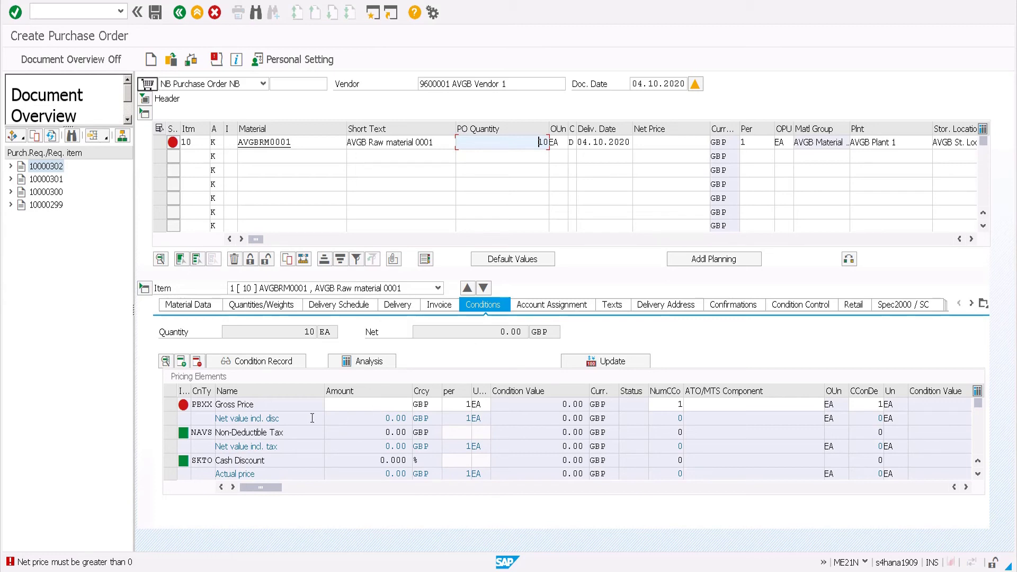
left_click(373, 404)
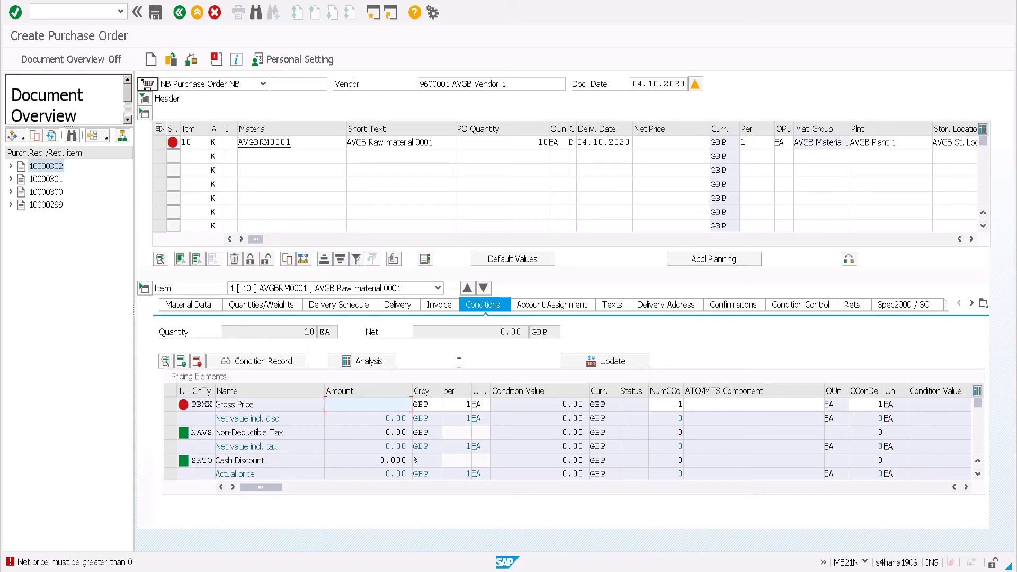
type("100")
key("Return")
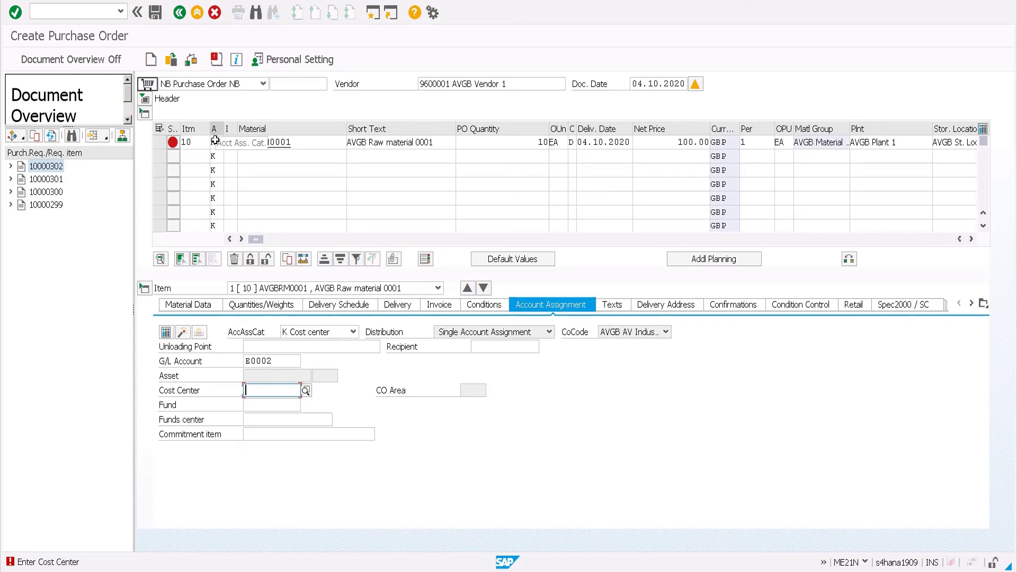
Remove the account assignment category K from item 10 and accept the entry.
left_click_drag(213, 142, 204, 141)
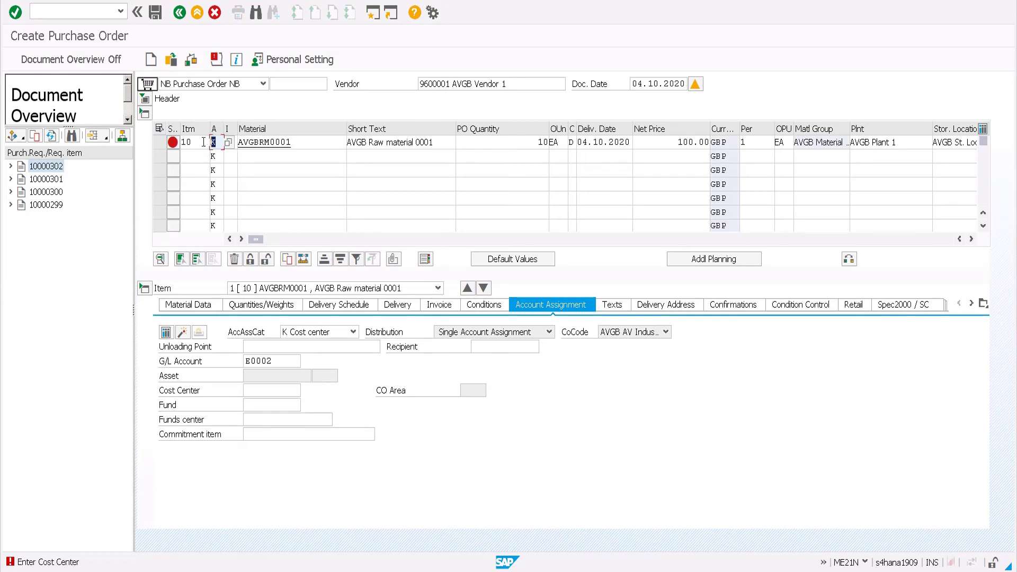
key("Delete")
key("Return")
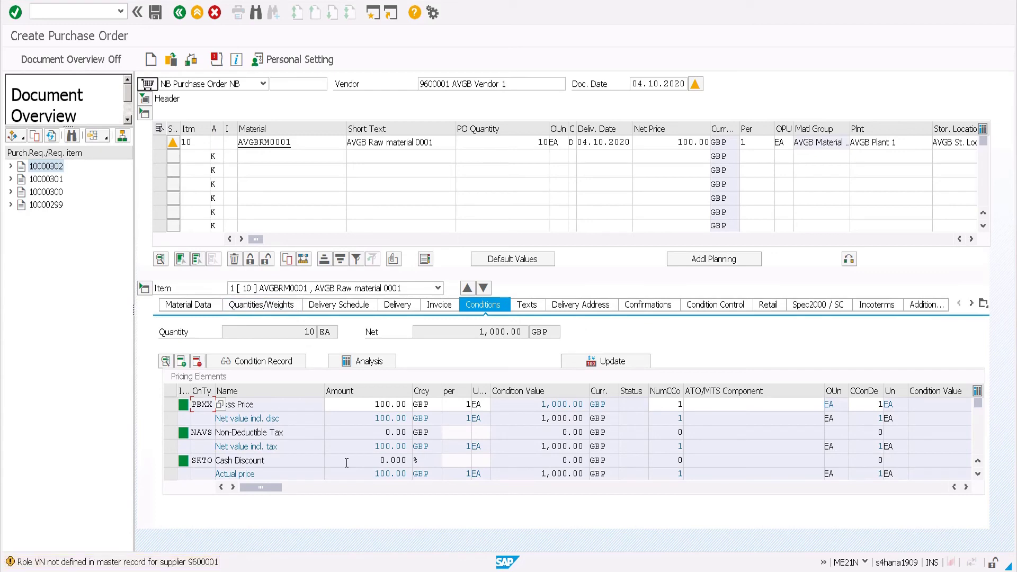
key("Return")
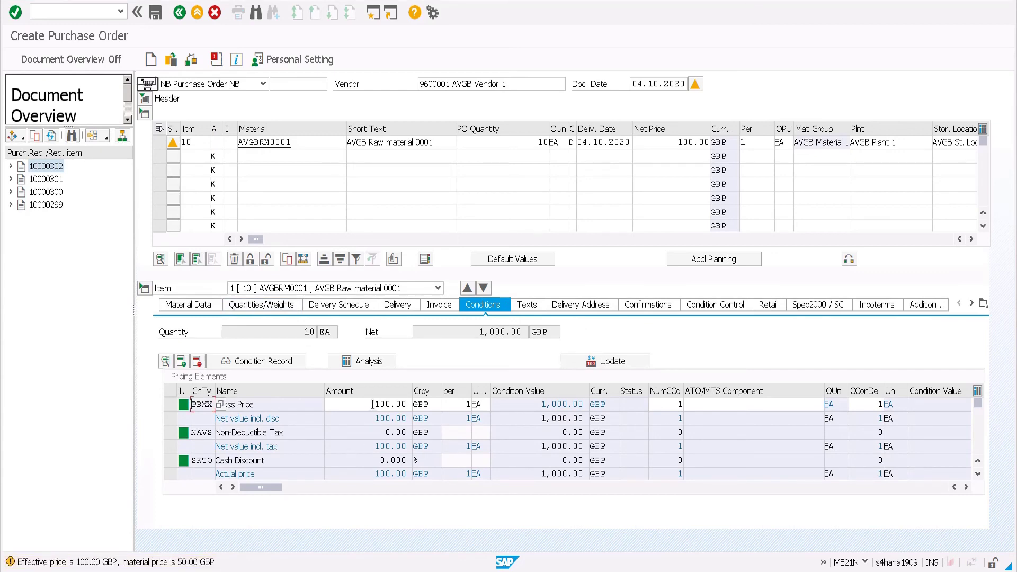
Review the item's pricing elements and clear the PBXX gross price amount.
left_click(372, 404)
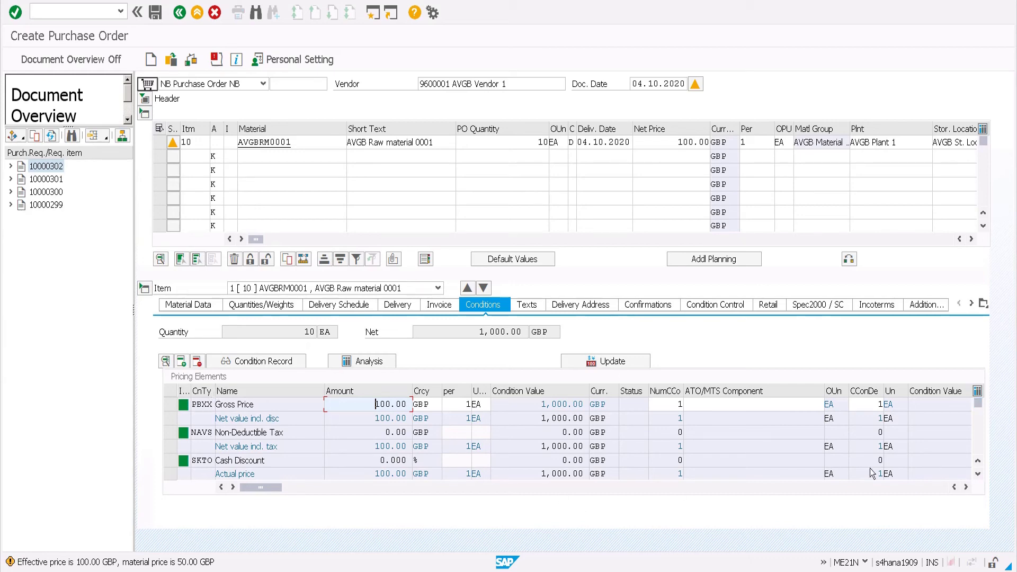
left_click(978, 474)
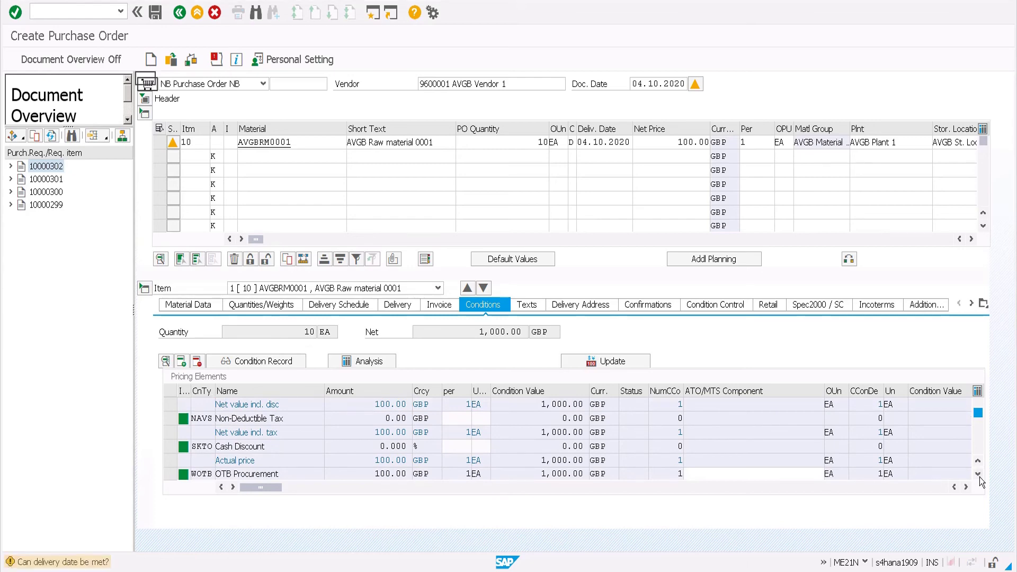
left_click(978, 474)
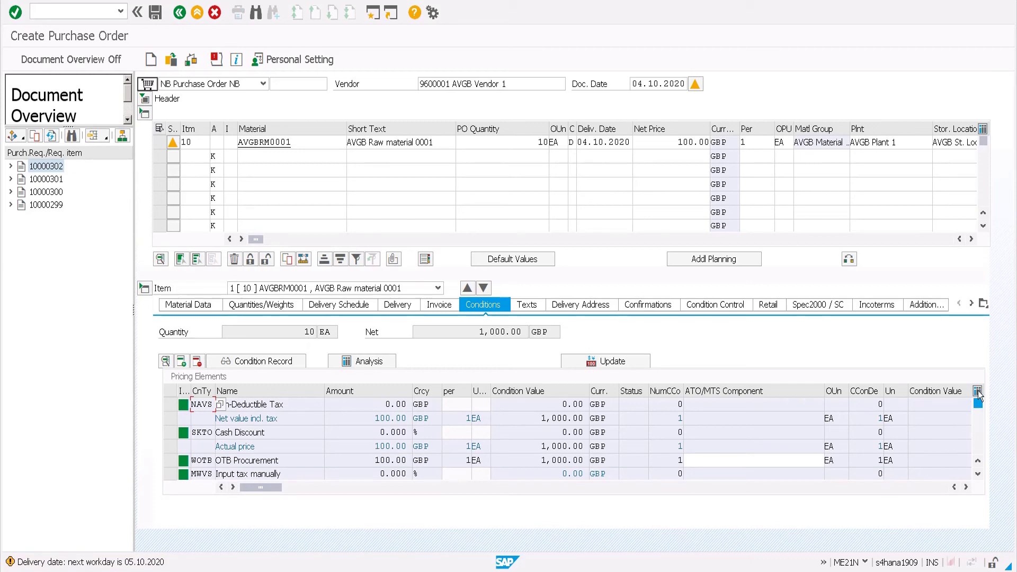
scroll(265, 404, "up", 2)
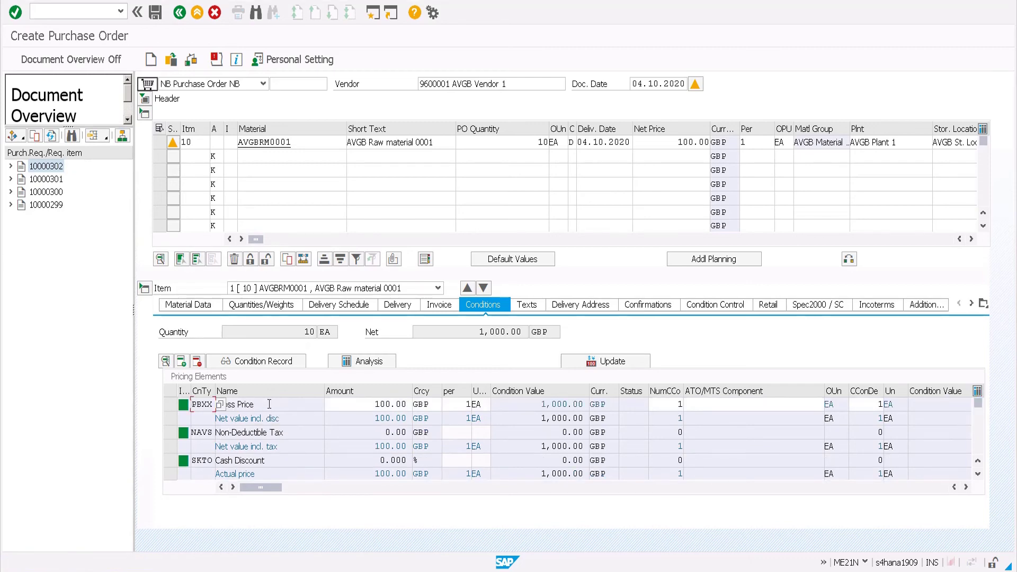
left_click(269, 404)
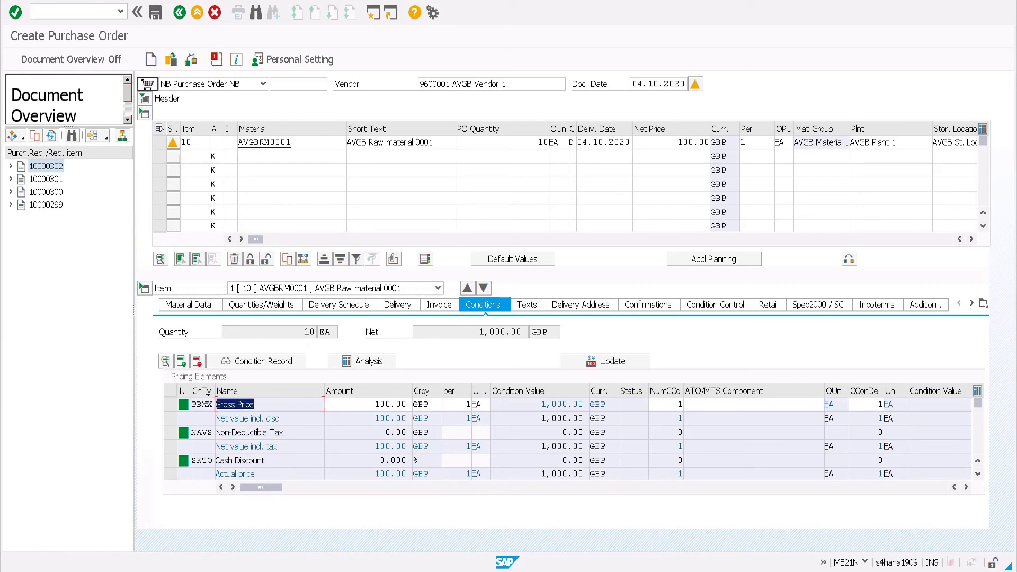
left_click(369, 405)
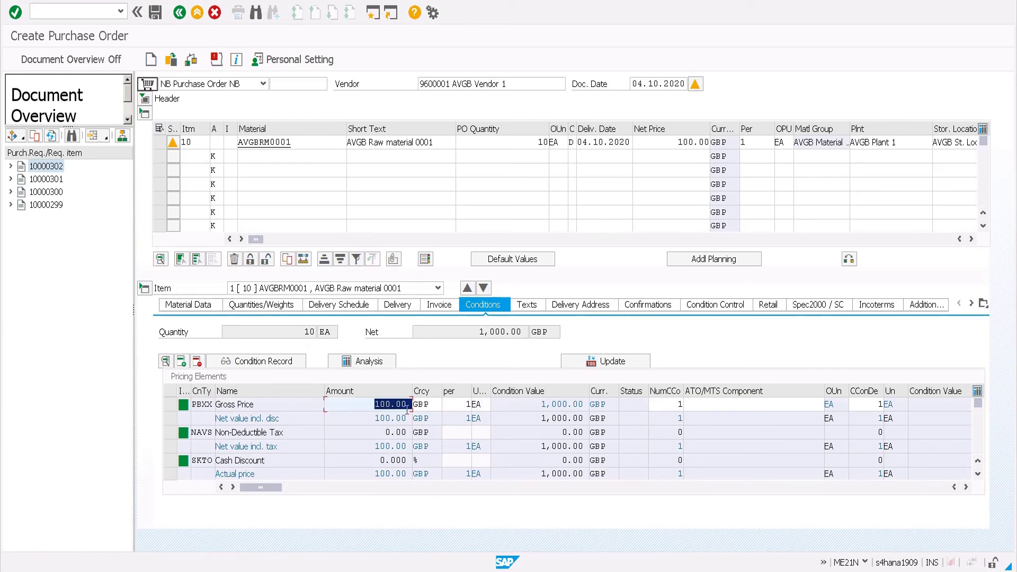
left_click_drag(371, 402, 437, 406)
key("Delete")
key("Return")
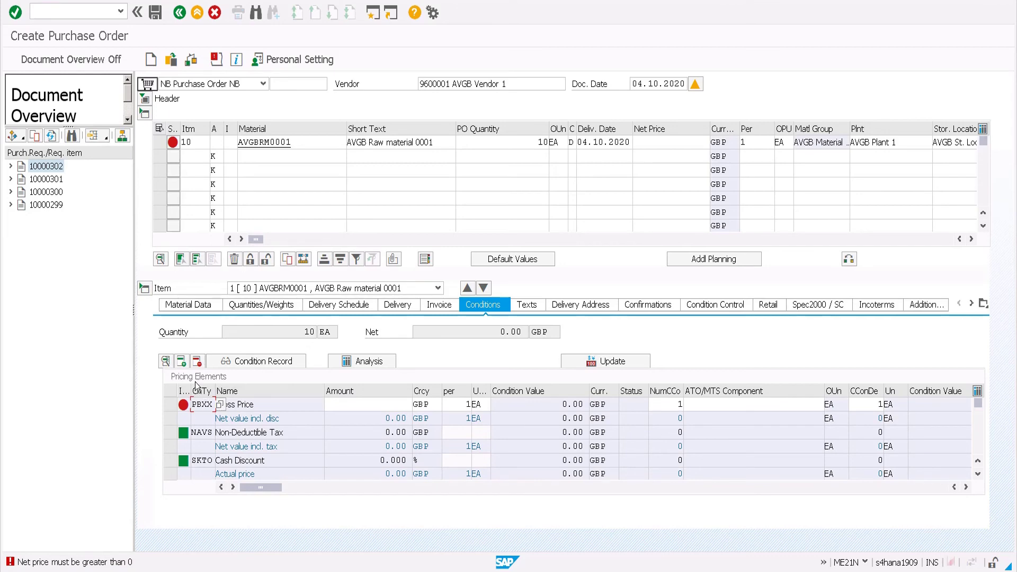
Try to add condition type PR00 with an amount of 100 to the item's pricing elements.
left_click(186, 366)
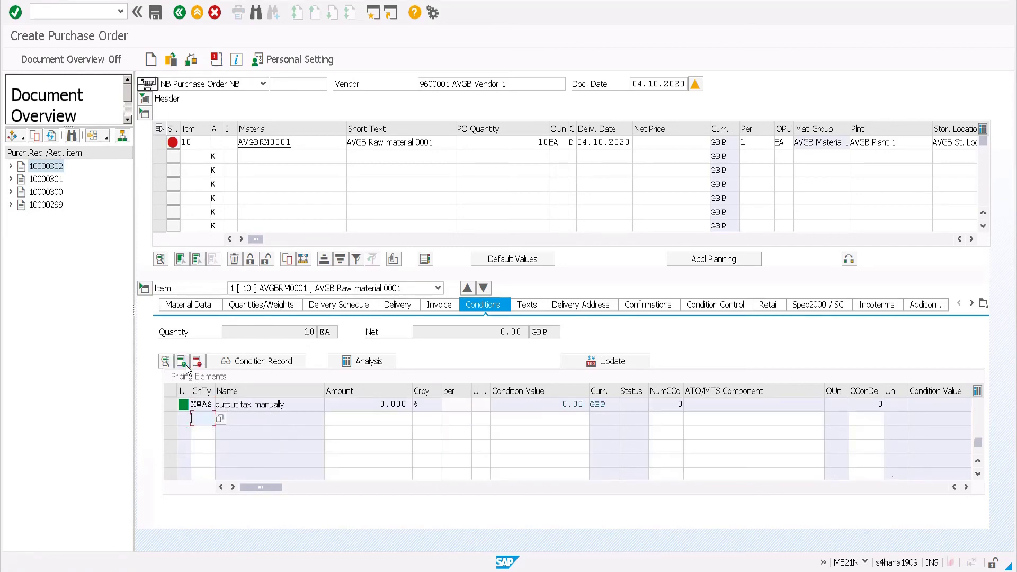
type("PR00")
key("Tab")
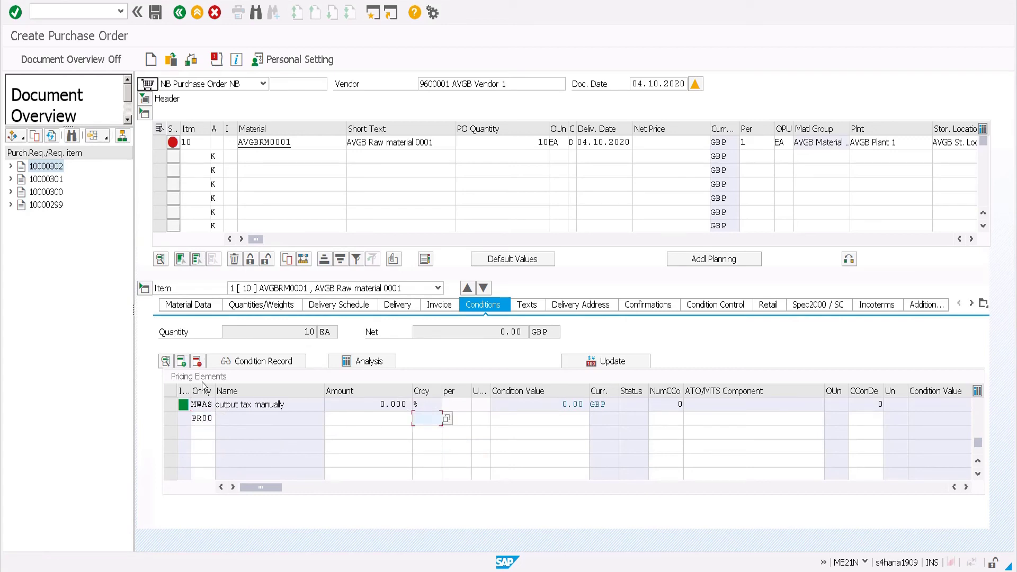
key("shift+Tab")
type("100")
key("Return")
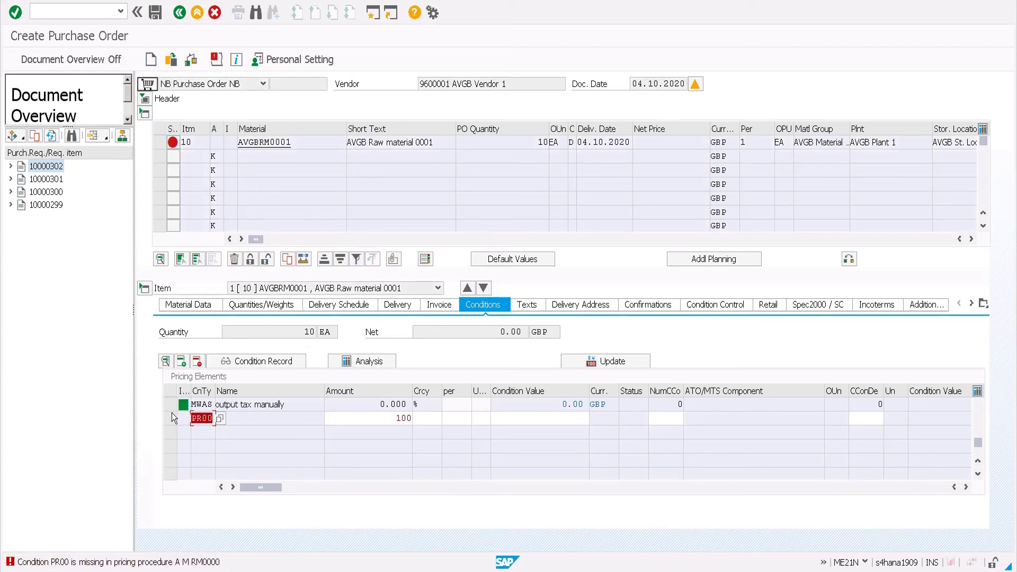
Clear the PR00 condition type and its amount from the new pricing row.
key("Delete")
key("Return")
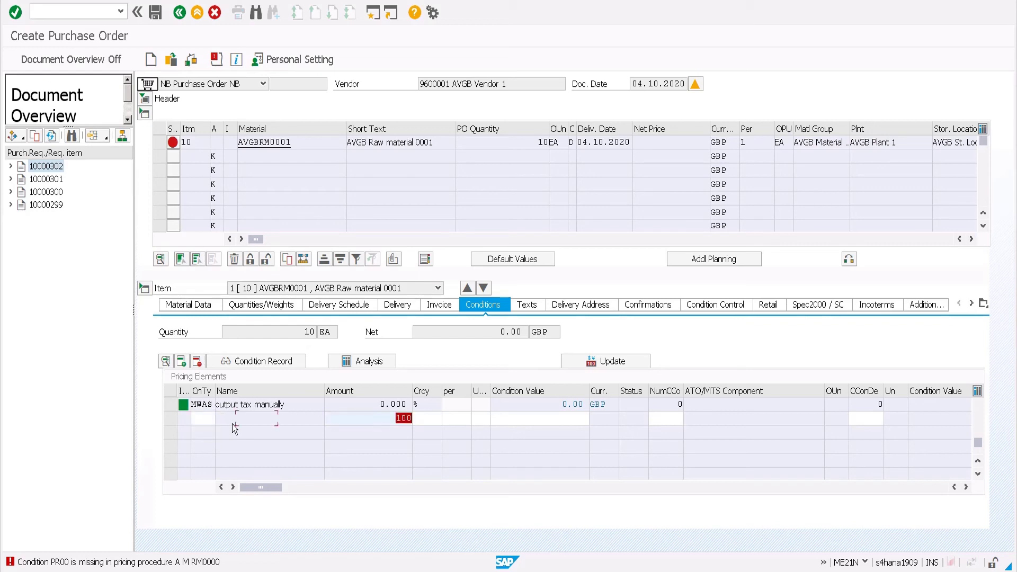
key("Delete")
key("Return")
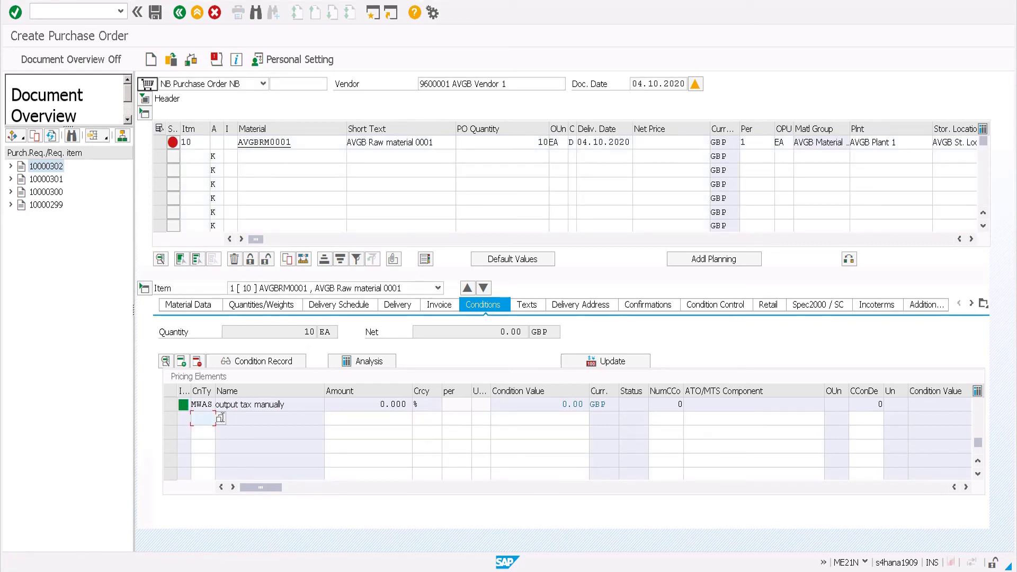
Enter 100 GBP again as the PBXX gross price of item 10.
scroll(274, 456, "up", 2)
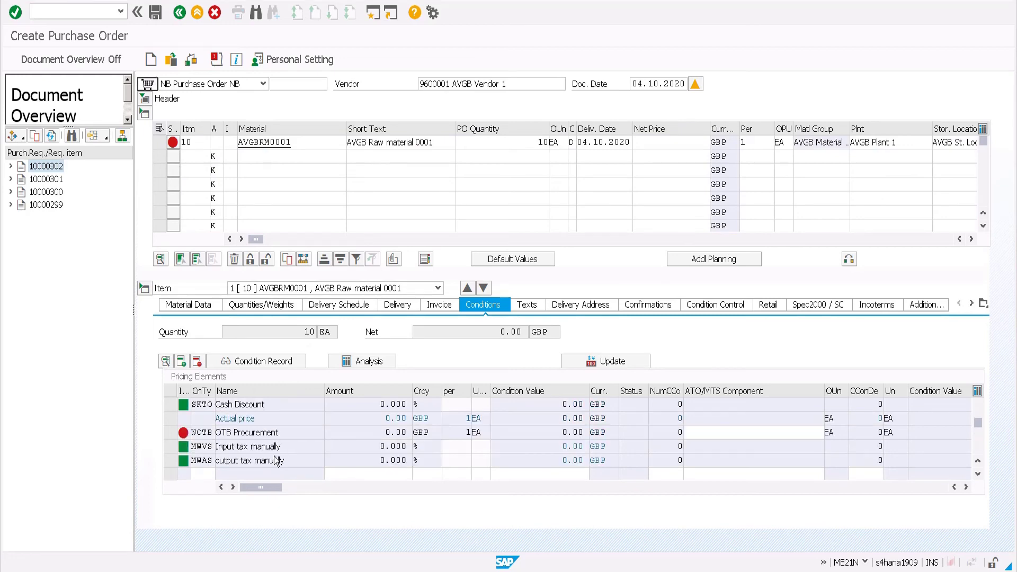
scroll(313, 412, "up", 2)
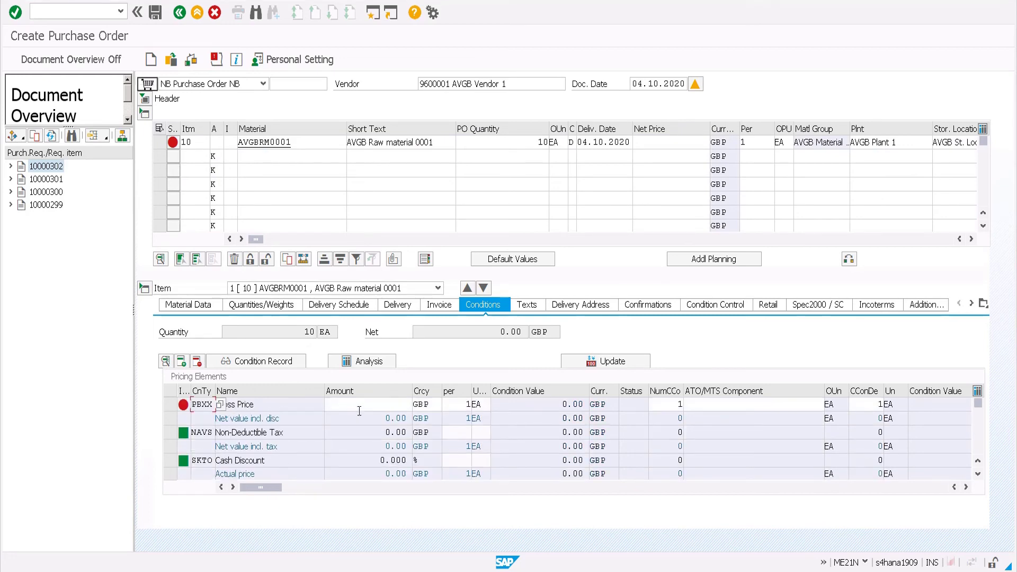
left_click(362, 404)
type("100")
key("Return")
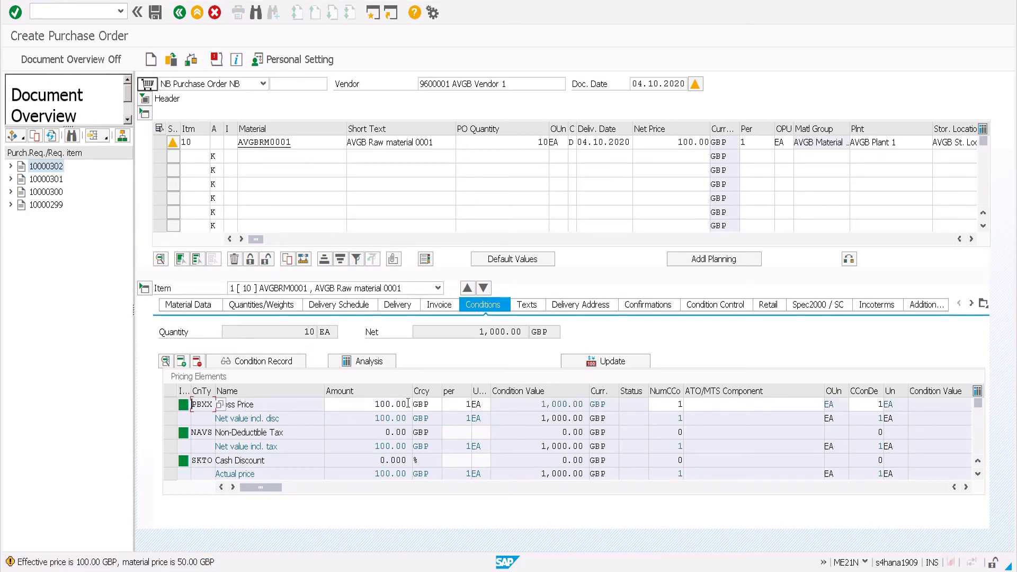
Check the gross price's amount and unit against the item's PO quantity and acknowledge the price check.
double_click(355, 405)
double_click(476, 405)
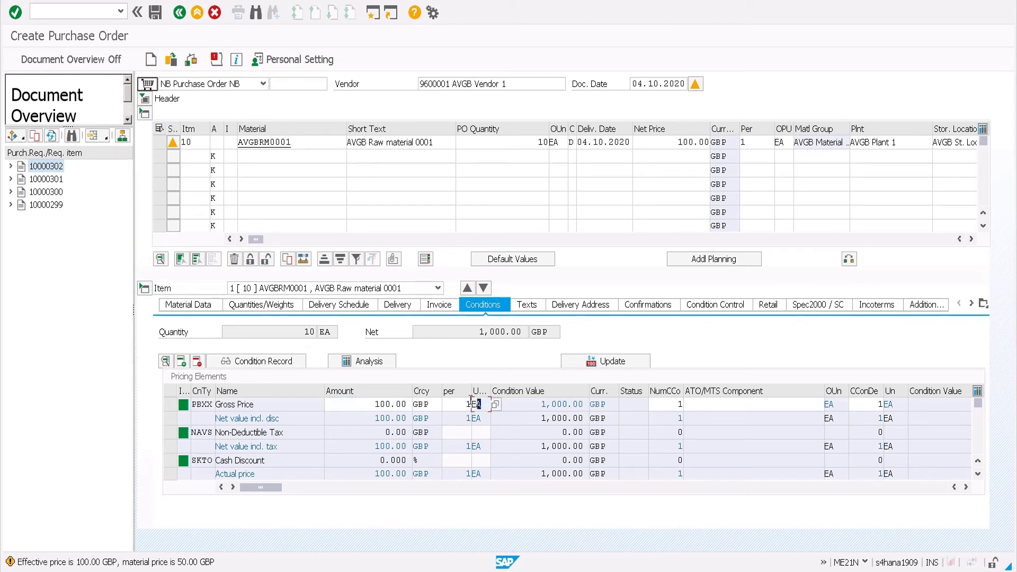
double_click(539, 142)
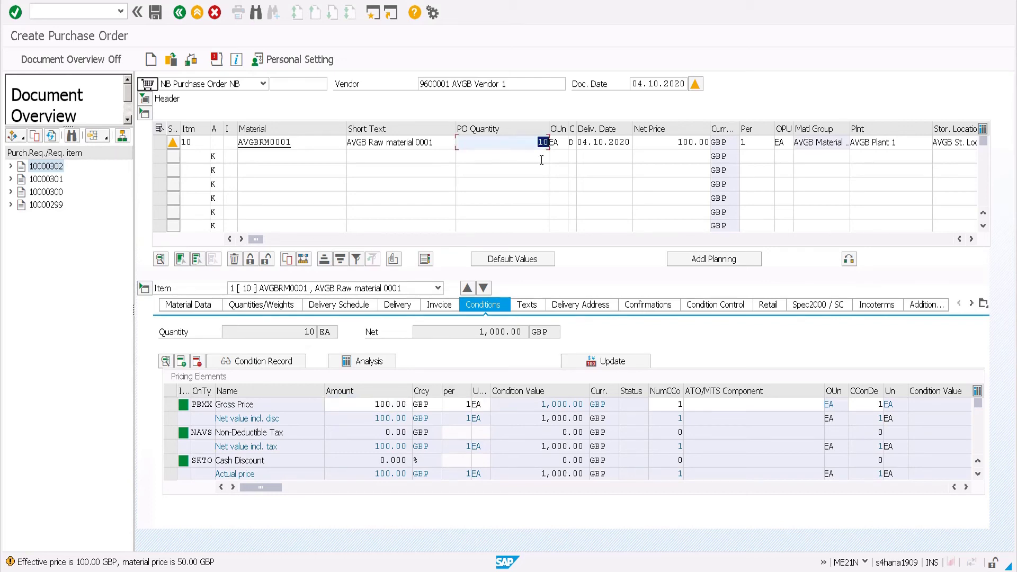
left_click(364, 408)
key("Return")
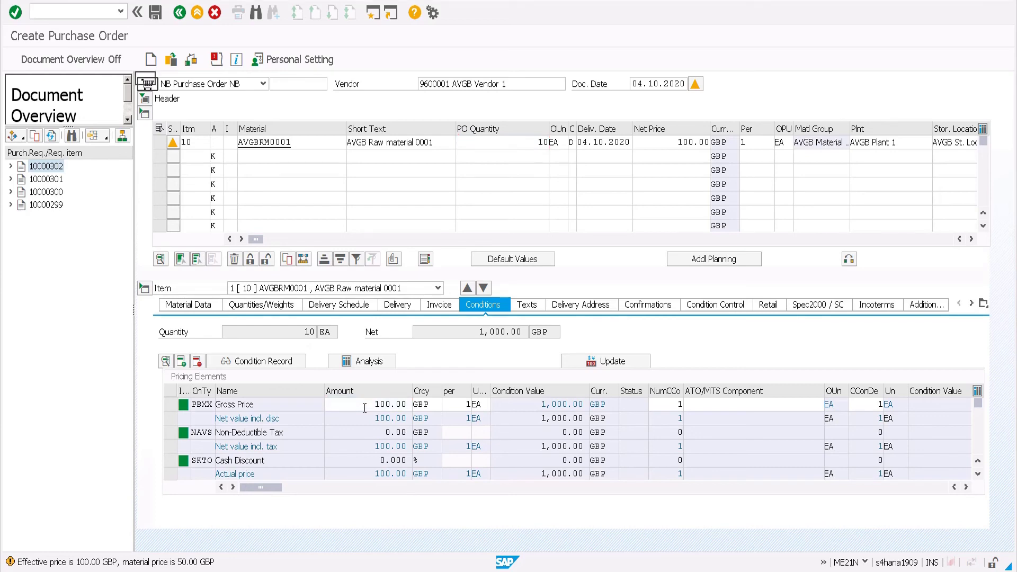
key("Return")
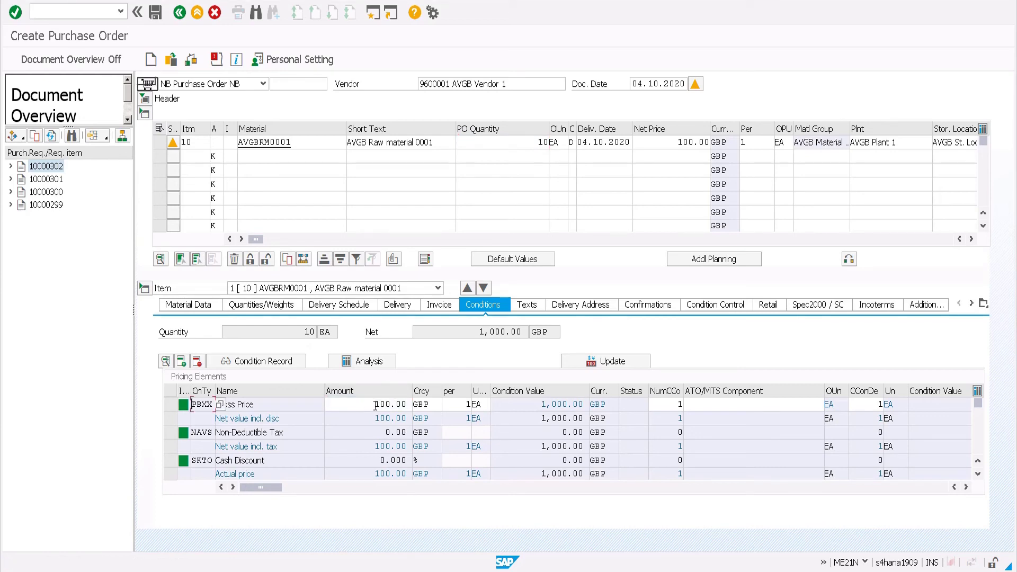
Set the PBXX gross price of item 10 to 50 GBP to test the price check.
left_click(375, 405)
left_click_drag(375, 405, 469, 403)
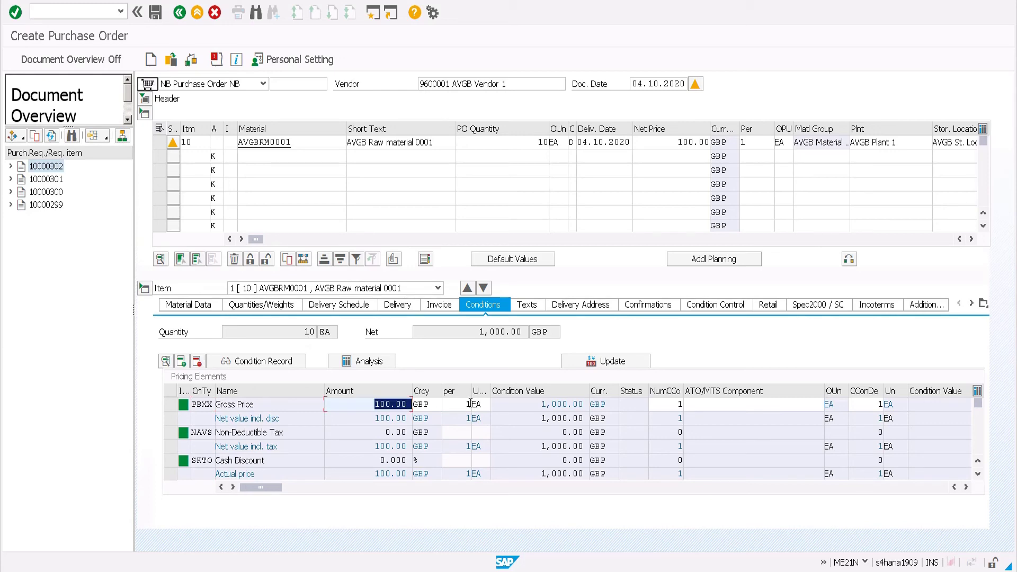
type("50")
key("Return")
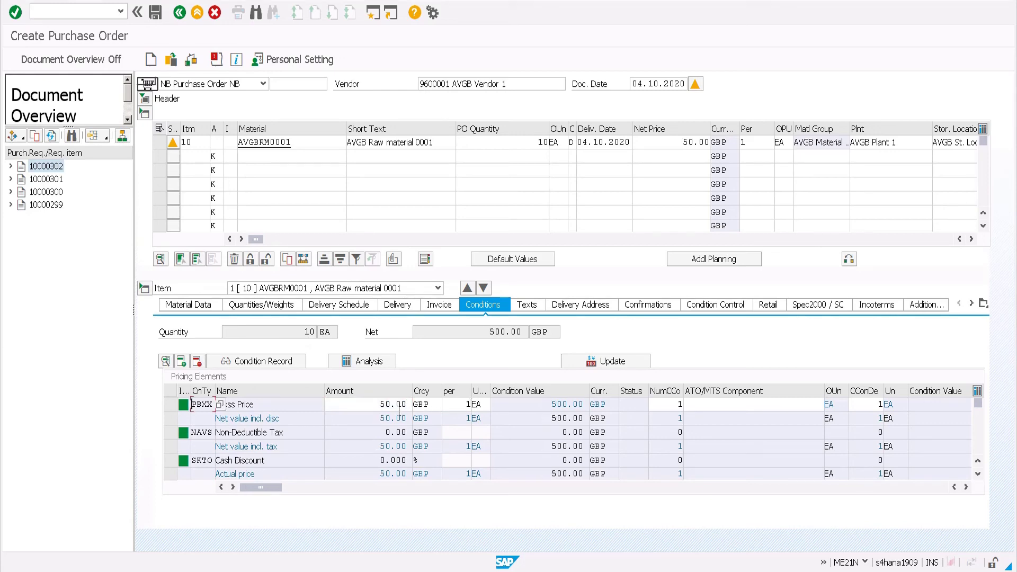
Set the PBXX gross price of item 10 to 100 GBP and accept the price check.
left_click_drag(377, 404, 430, 406)
type("100")
key("Return")
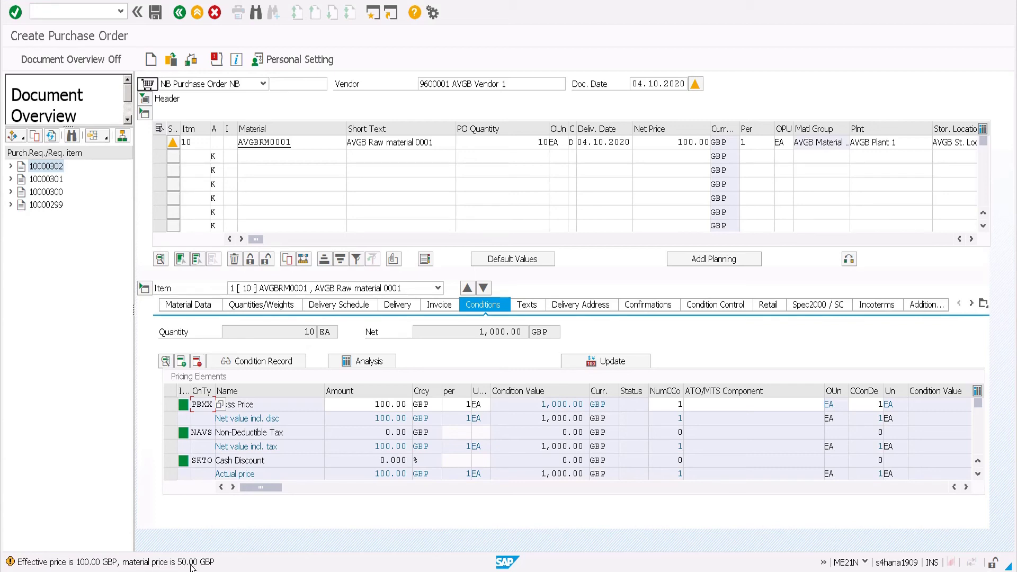
left_click(421, 404)
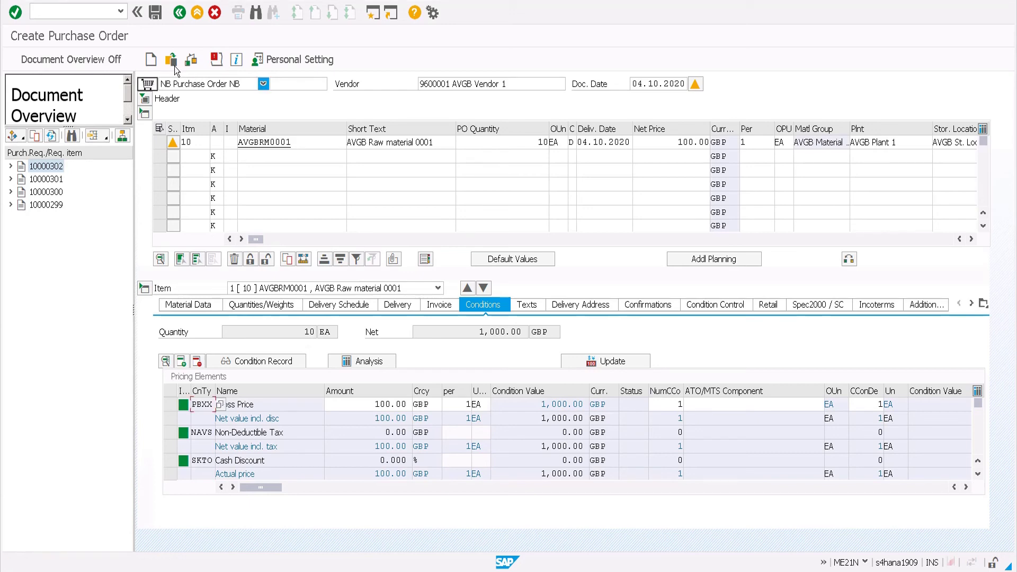
Save the purchase order and select its new number in the detailed confirmation message for copying.
left_click(157, 16)
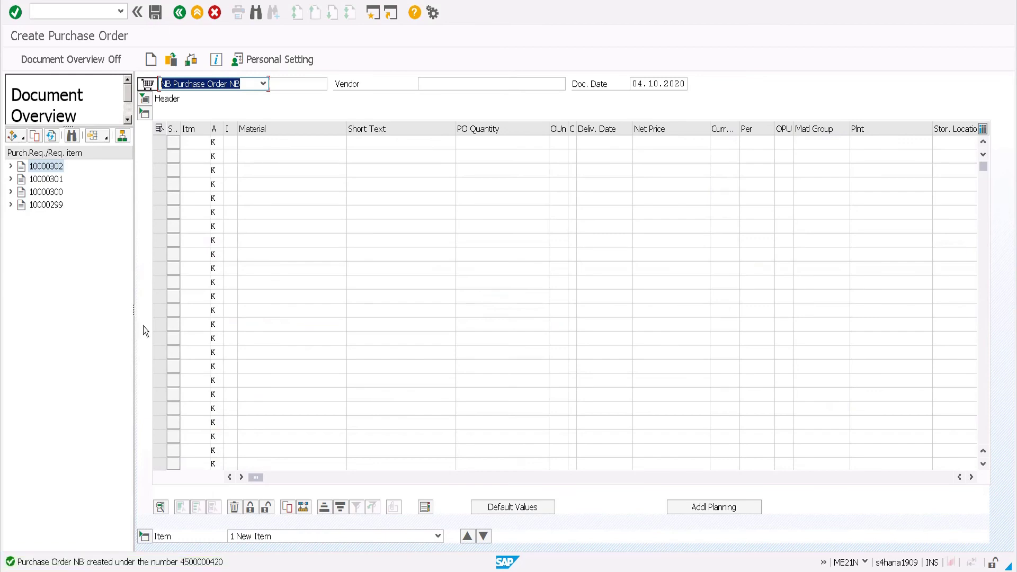
double_click(100, 565)
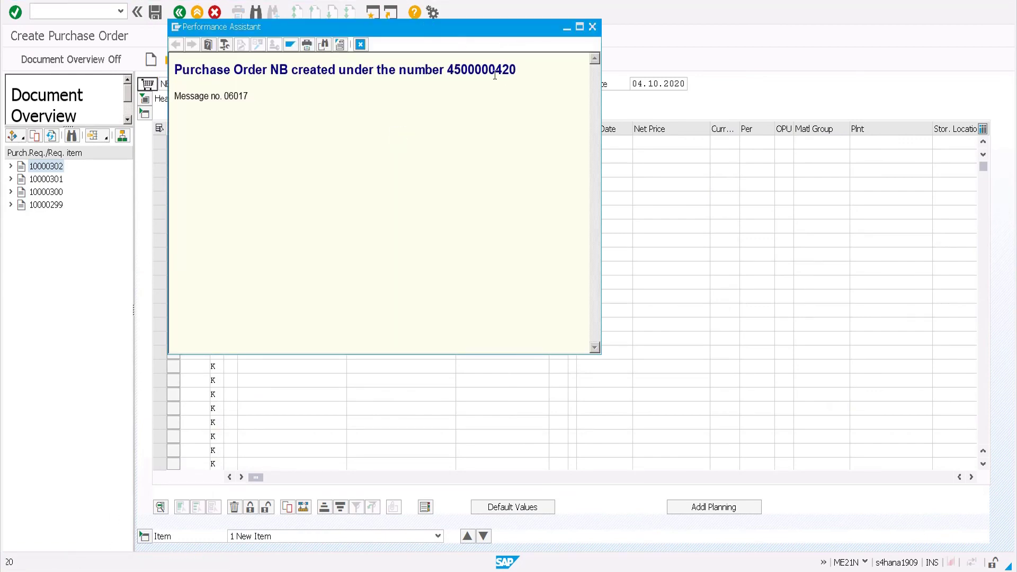
left_click_drag(516, 70, 448, 64)
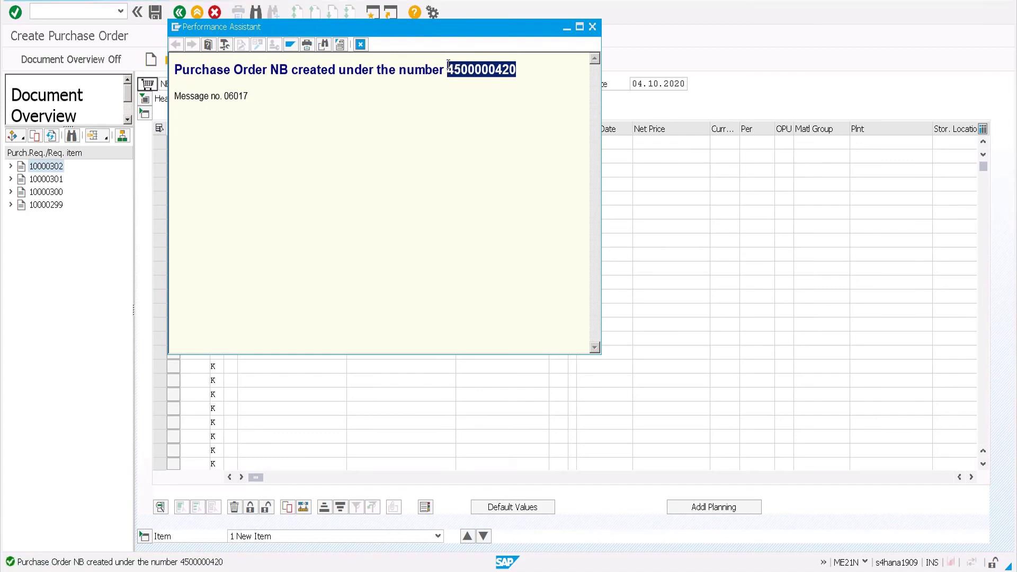
Switch to the Excel notes, append (MIGO) to the Goods Receipt entry in cell Q7 and make it bold.
key("ctrl+super+Left")
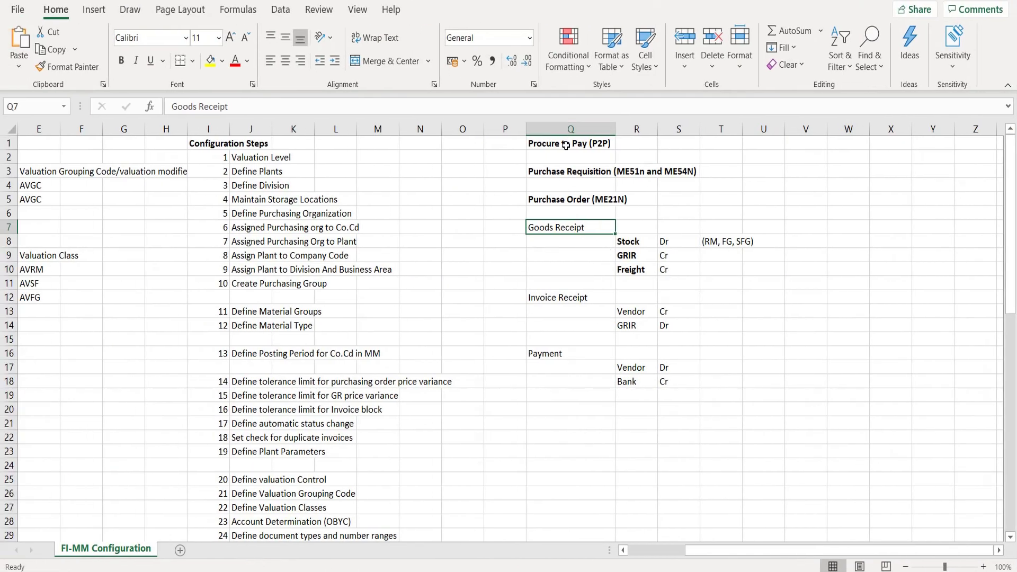
left_click(571, 194)
double_click(588, 227)
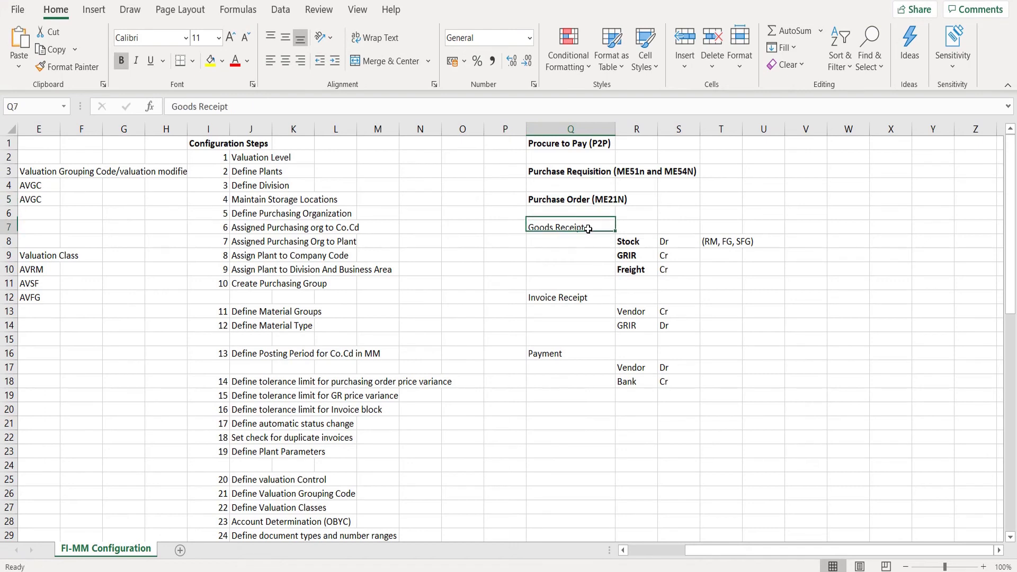
type("(MIGO)")
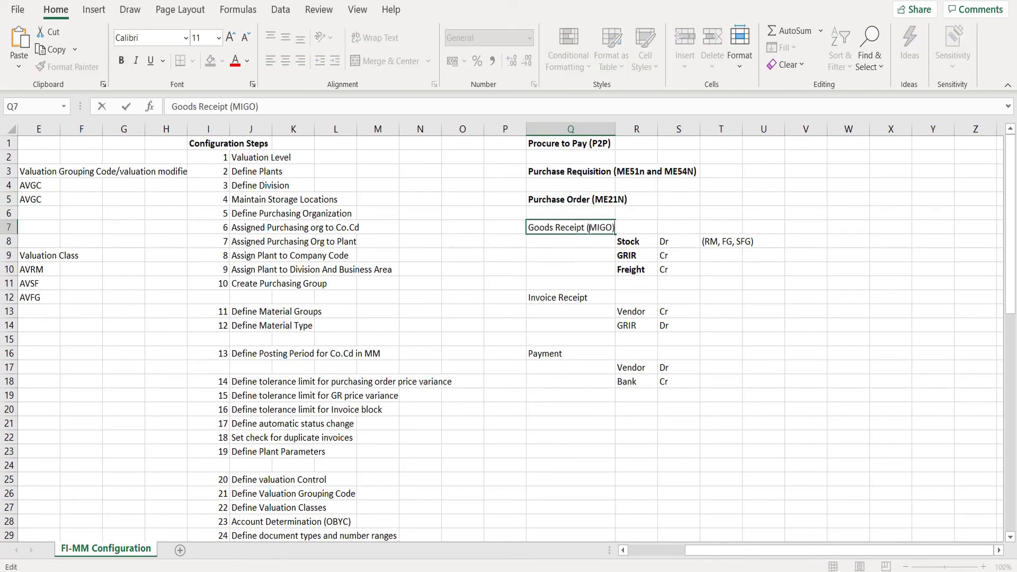
key("Return")
left_click(589, 228)
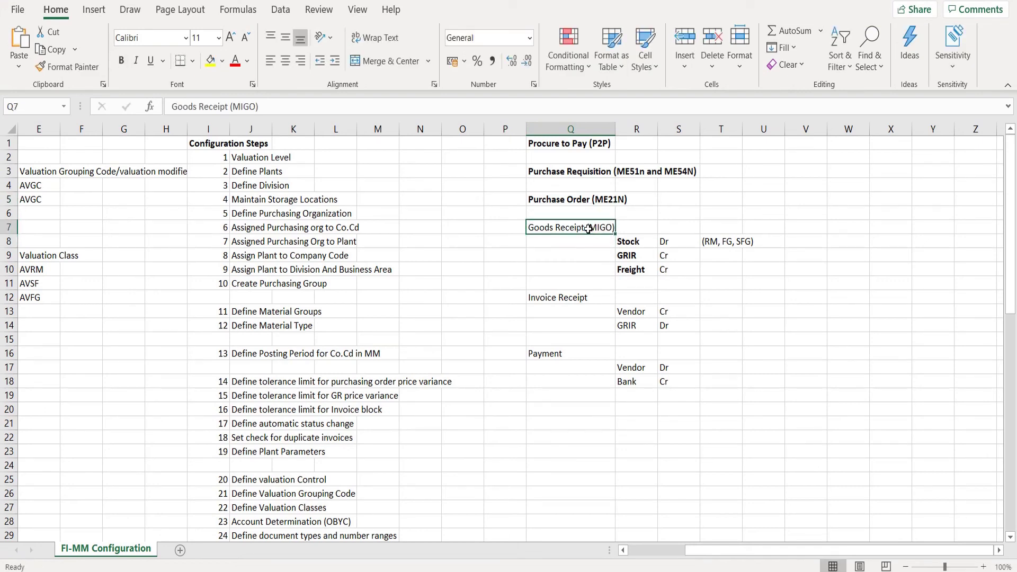
key("ctrl+b")
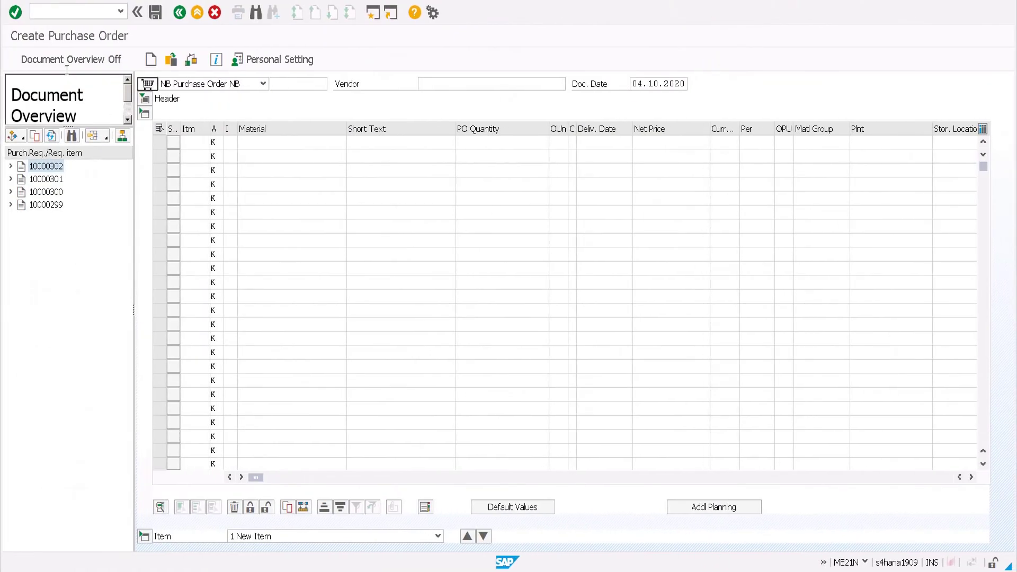
Open the goods movement transaction MIGO in SAP.
left_click(60, 11)
type("/nmigo")
key("Return")
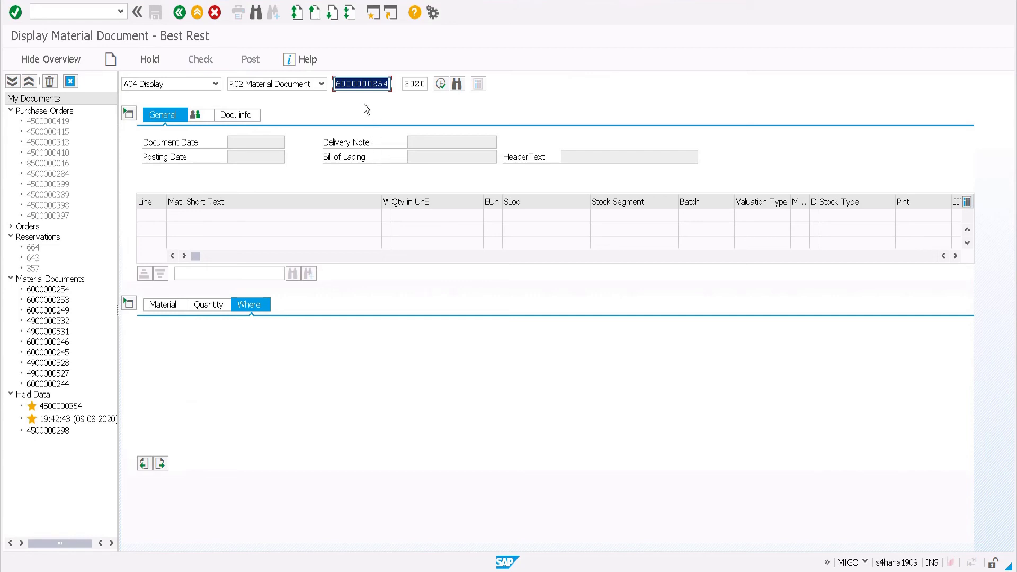
Clear the prefilled material document number from the document number field.
left_click(361, 85)
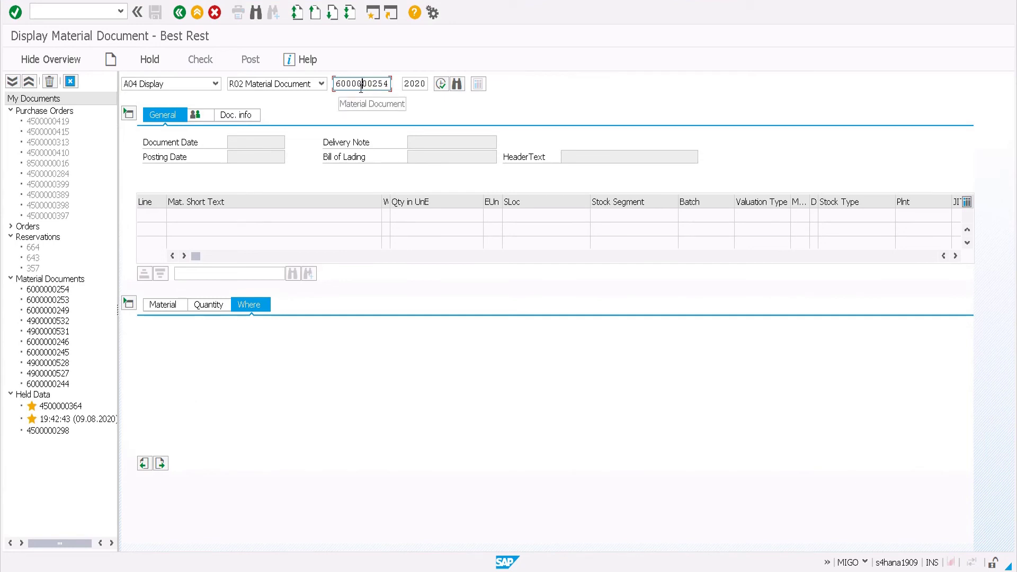
key("Home")
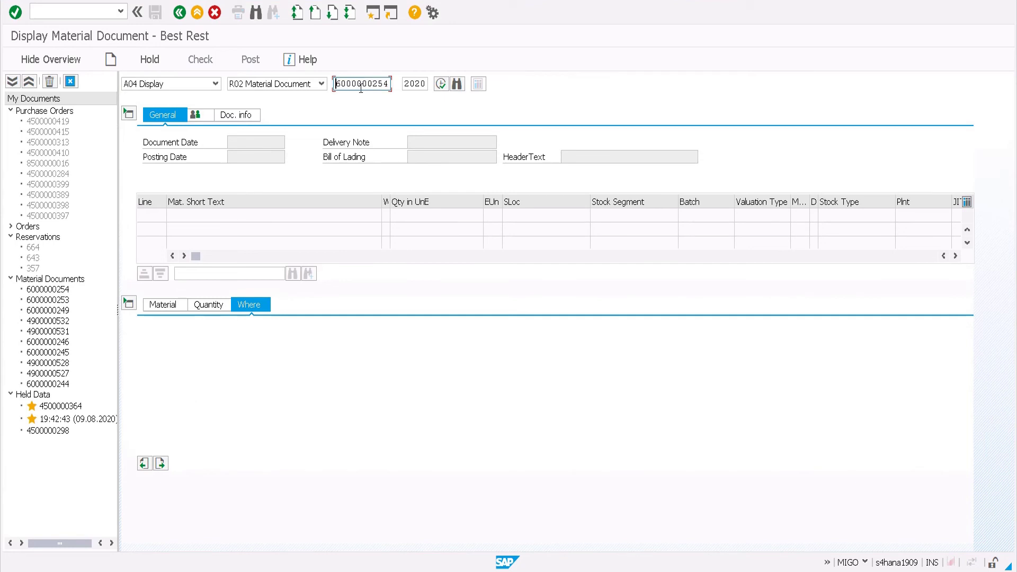
key("shift+End")
key("End")
key("Left")
key("Left")
key("Left")
key("shift+Left")
key("shift+Left")
key("shift+Left")
key("shift+Left")
key("shift+Left")
key("shift+Left")
key("shift+Left")
key("Home")
double_click(349, 84)
key("Delete")
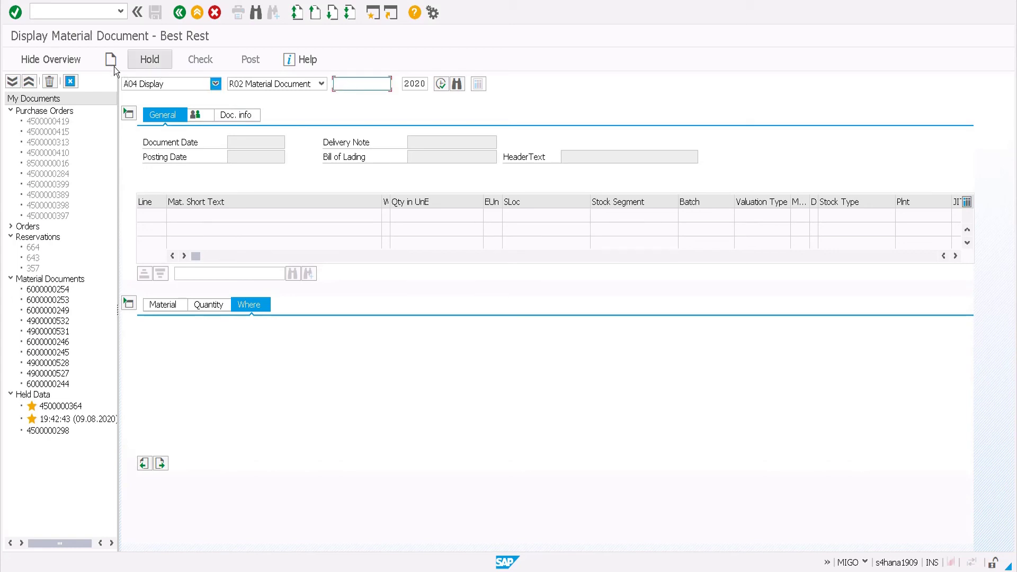
Choose A01 Goods Receipt with reference R01 Purchase Order and load the newly created purchase order by its copied number.
left_click(110, 59)
left_click(201, 88)
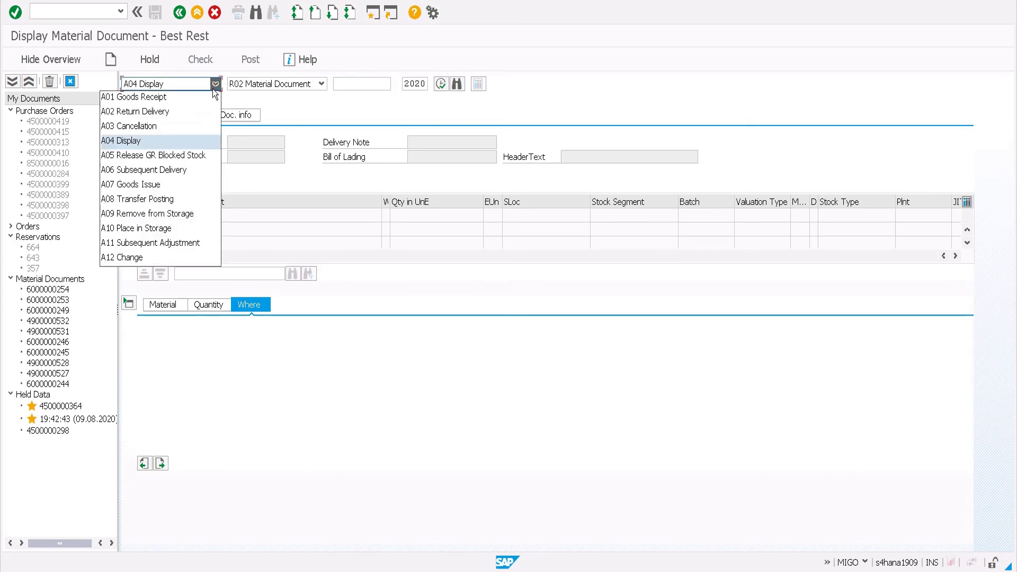
left_click(187, 96)
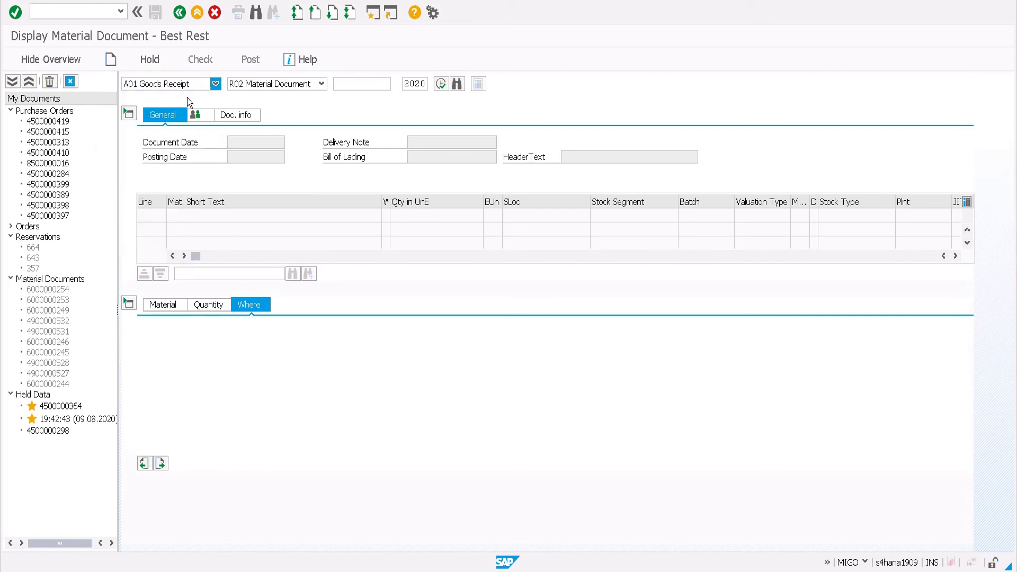
left_click(363, 86)
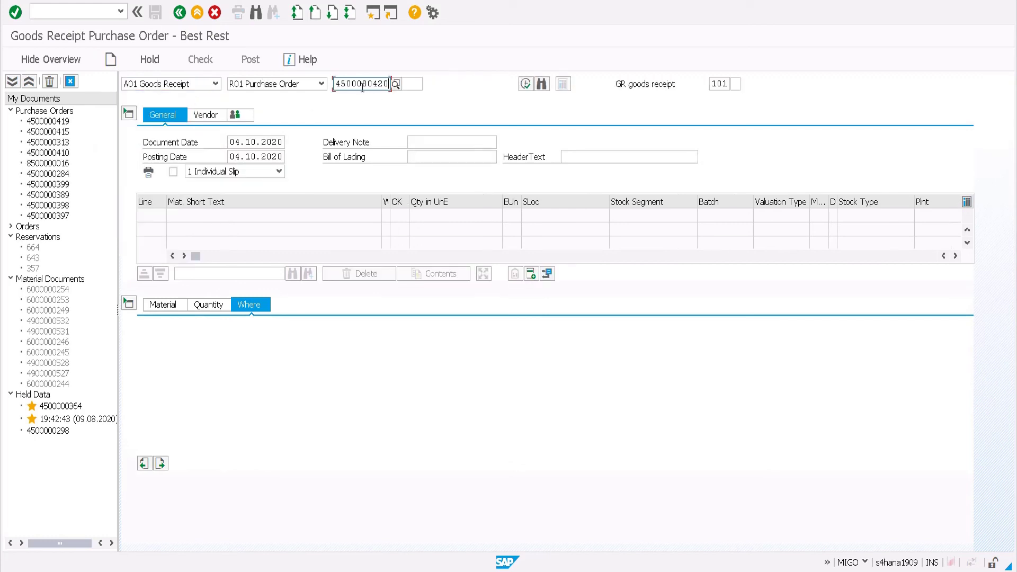
key("Return")
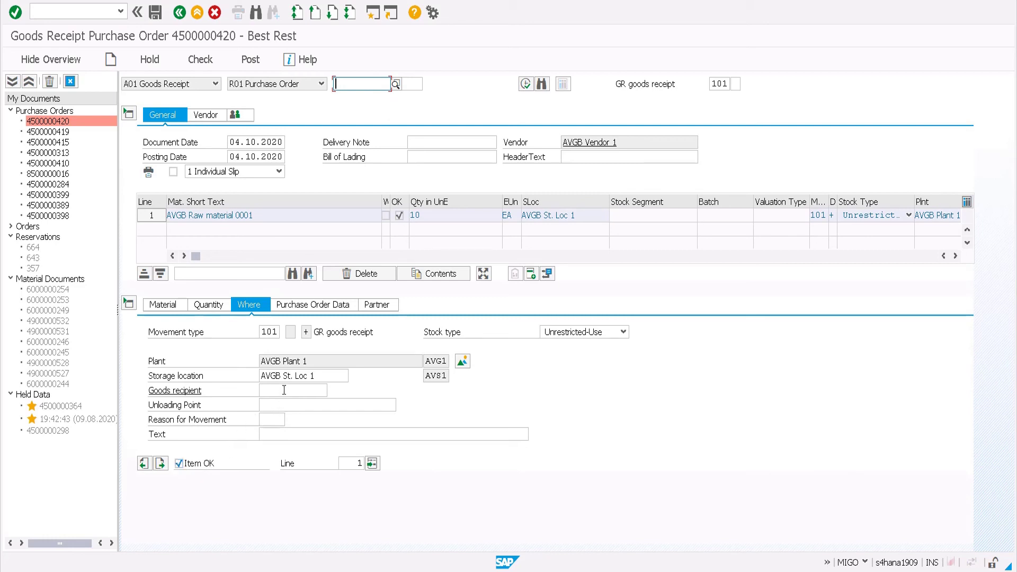
Check the storage location assigned to the goods receipt item.
left_click(294, 375)
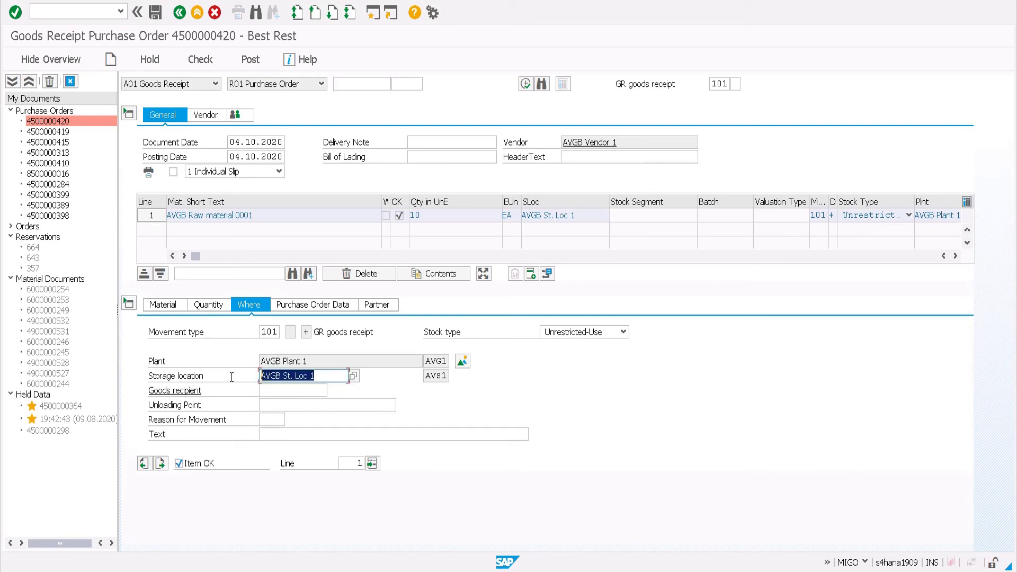
left_click(328, 375)
left_click_drag(327, 375, 243, 376)
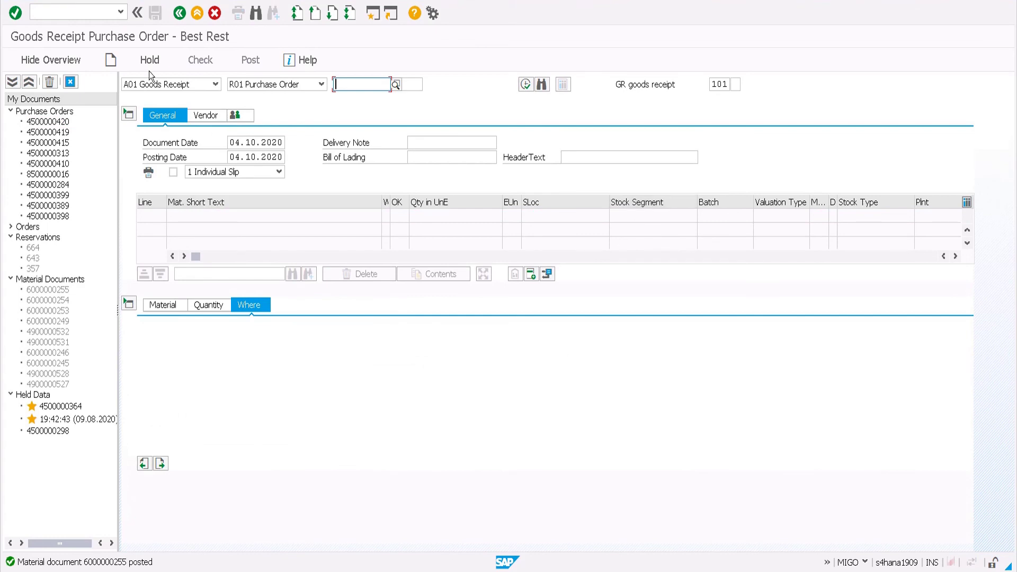
Open the G/L account line item display with transaction FBL3N.
left_click(111, 17)
type("/n")
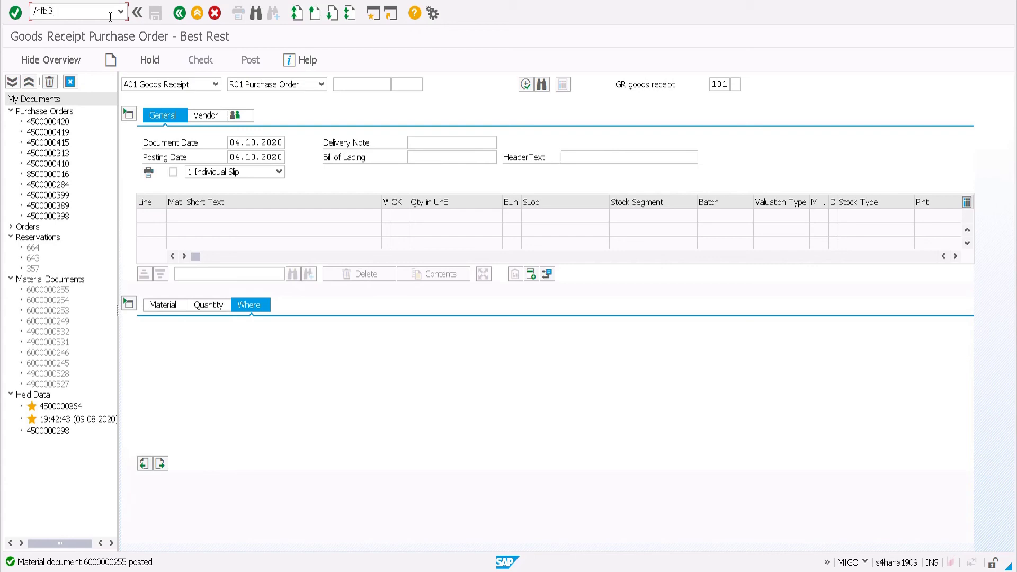
type("fbl3")
key("Return")
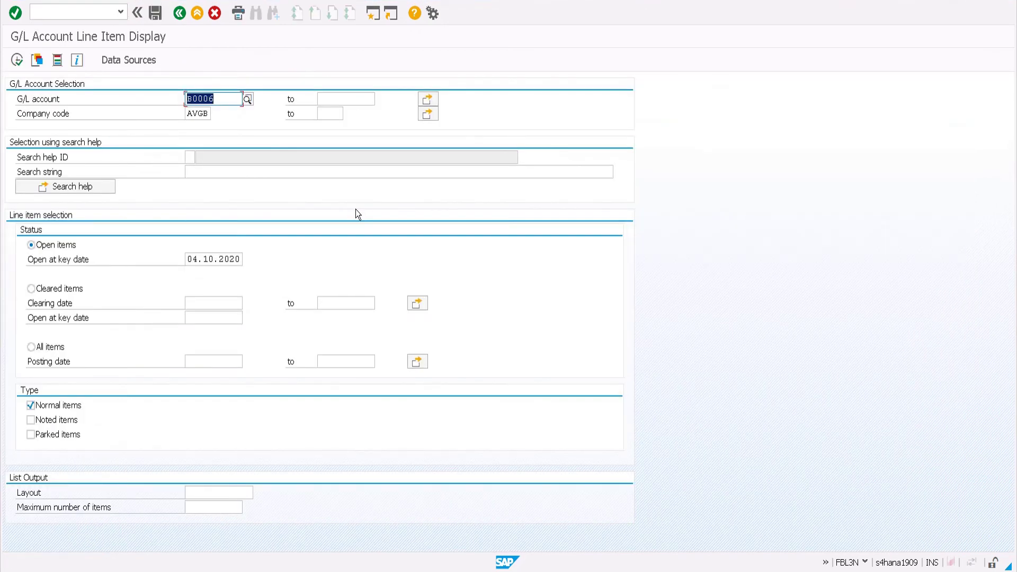
Switch to the Excel notes and review the Stock, GRIR and Freight entries expected for the goods receipt.
key("ctrl+super+Left")
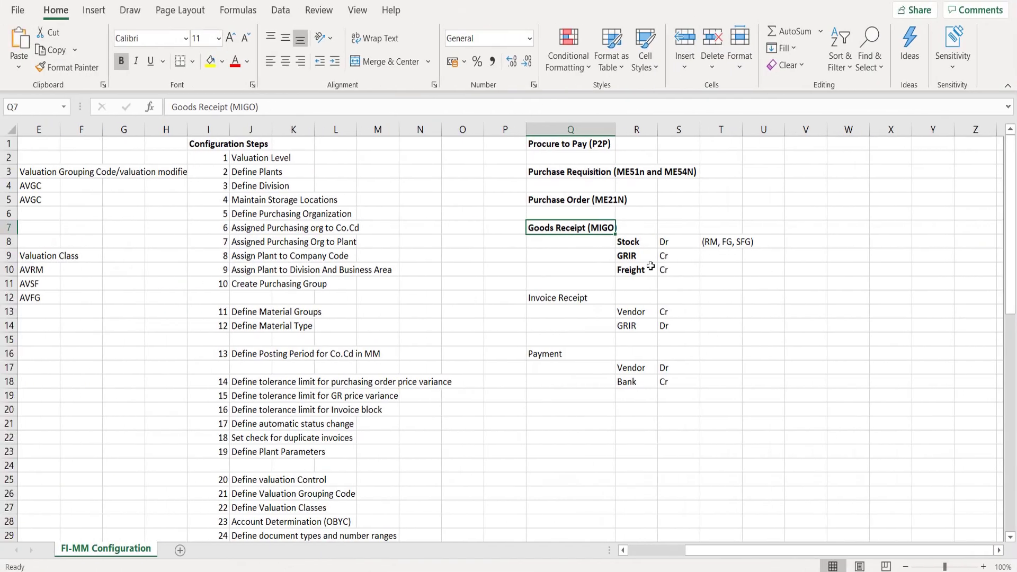
left_click(641, 241)
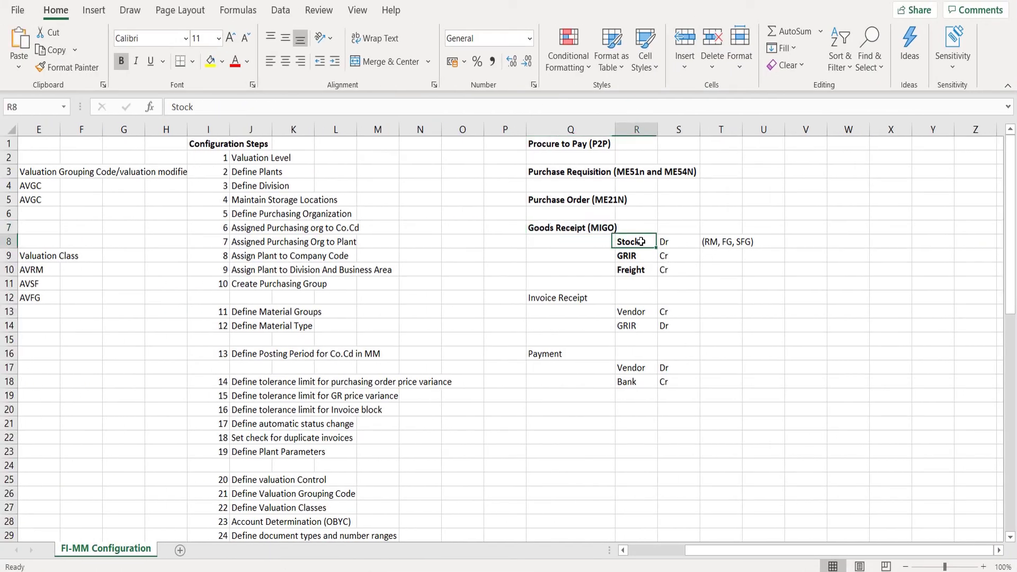
mouse_move(641, 242)
left_mouse_down()
mouse_move(649, 272)
mouse_move(675, 272)
mouse_move(666, 242)
mouse_move(644, 244)
mouse_move(668, 256)
mouse_move(641, 255)
left_mouse_up()
left_click(651, 273)
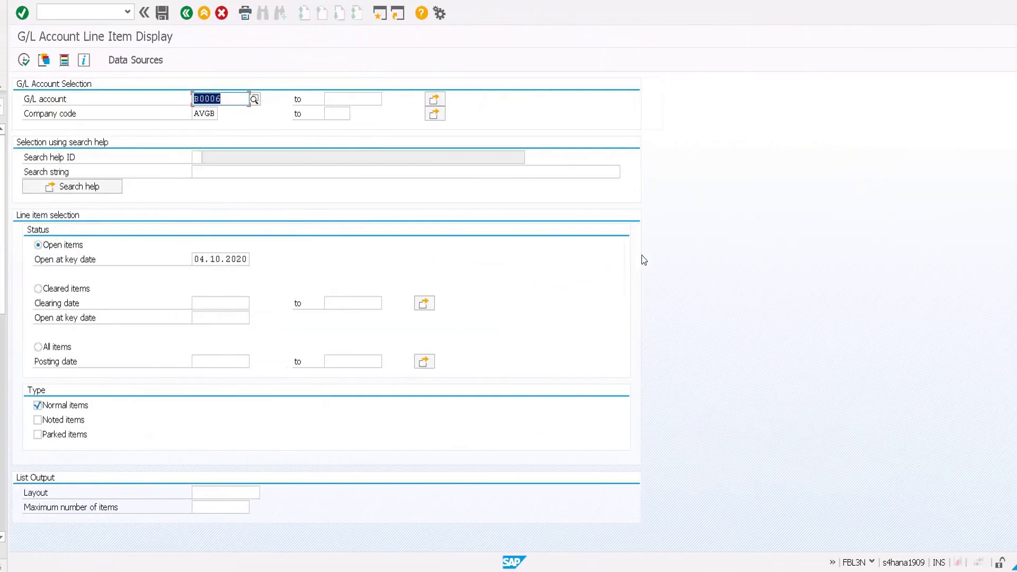
Switch to SAP, list the open items of G/L account B0002 and examine the new goods receipt's document number and amount.
type("B0002")
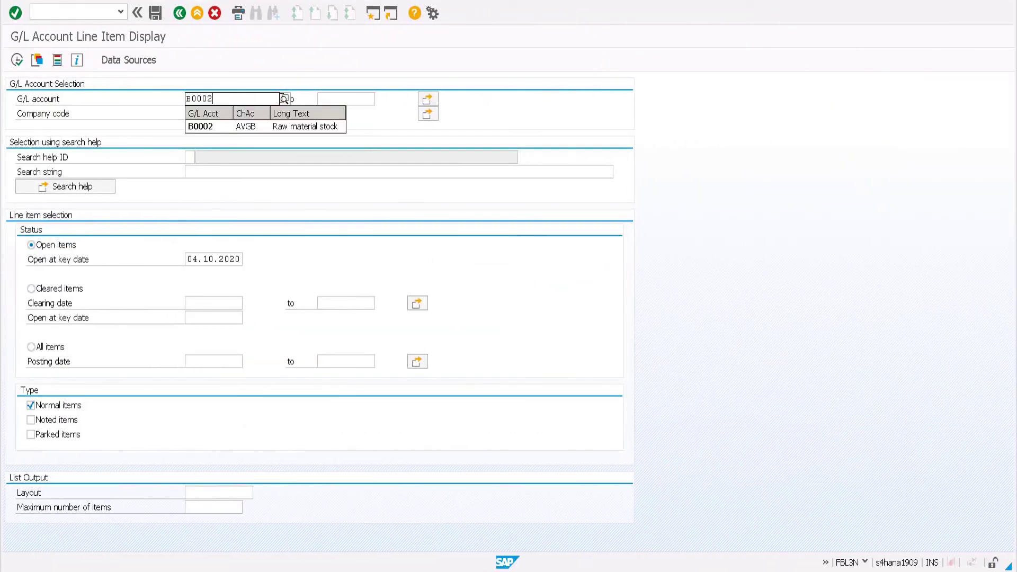
left_click(294, 130)
left_click(16, 59)
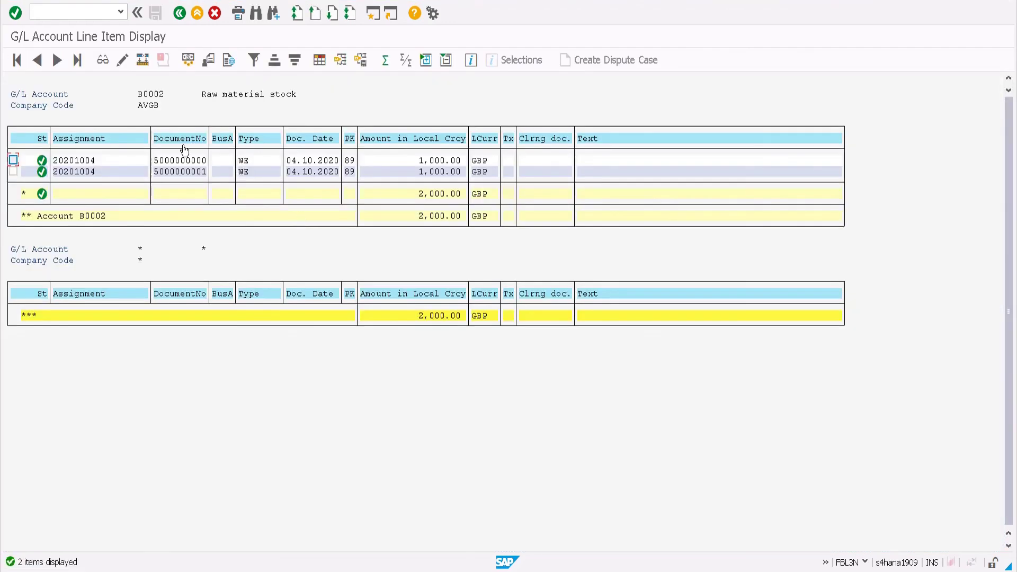
left_click(204, 172)
left_click(421, 174)
key("F3")
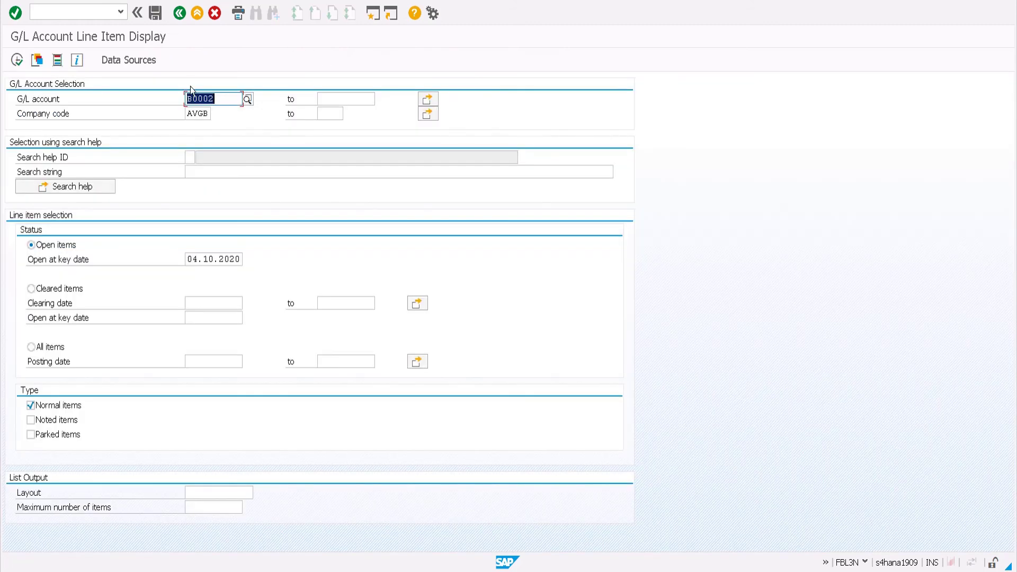
List the open items of G/L account B0006 and mark the new goods receipt's document number for copying.
key("BackSpace")
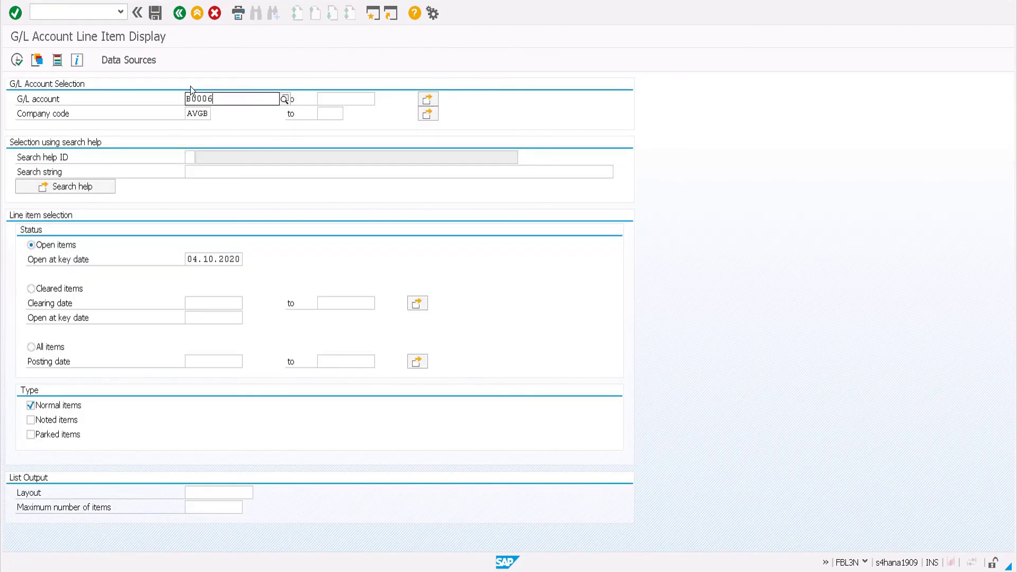
key("F8")
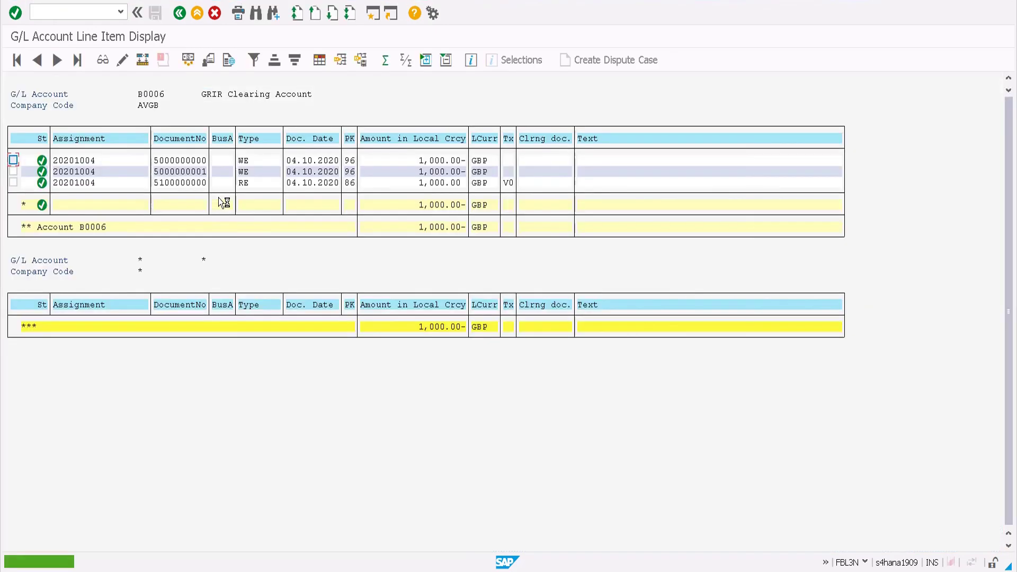
left_click(157, 174)
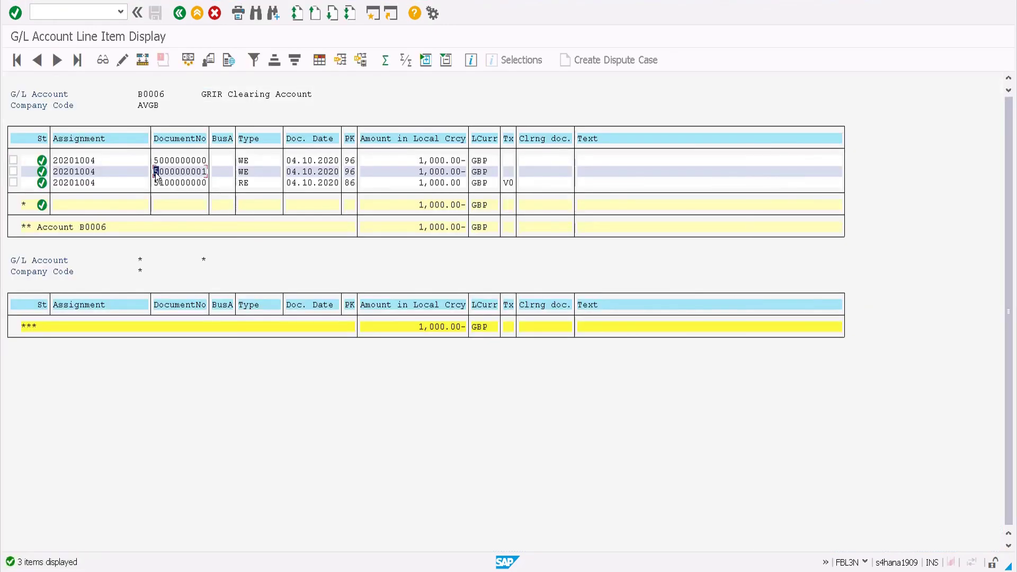
key("ctrl+y")
left_click_drag(153, 169, 215, 168)
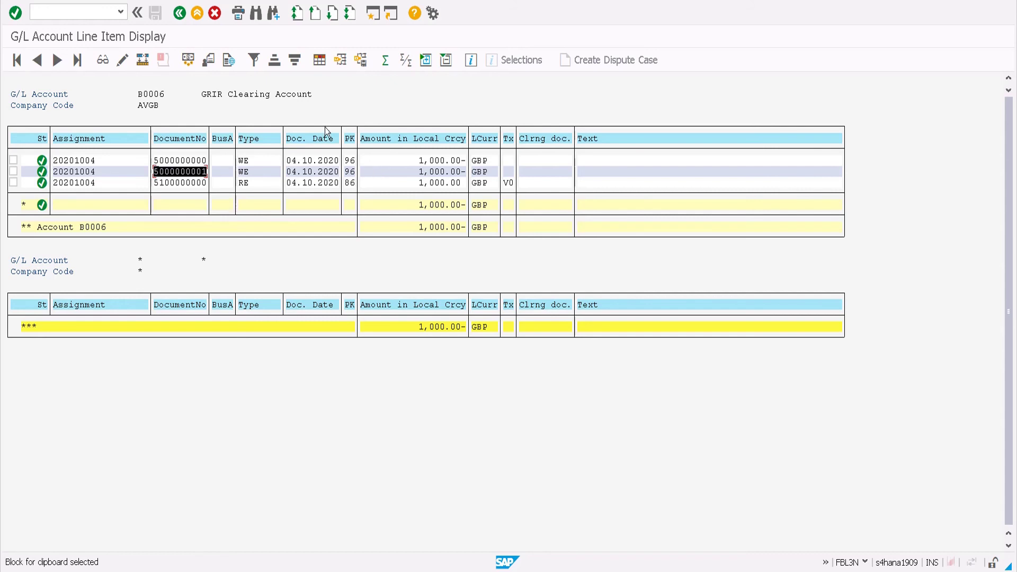
left_click(318, 218)
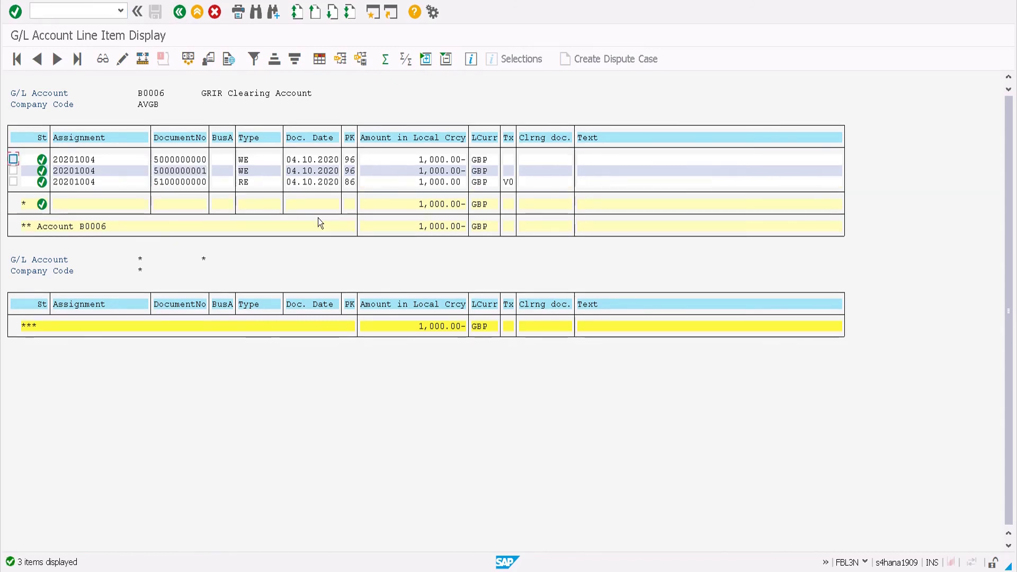
Switch to the stock overview session, run it for material AVGBRM0001 in plant AVG1 and examine unrestricted stock at storage location AVS1.
key("alt+Tab")
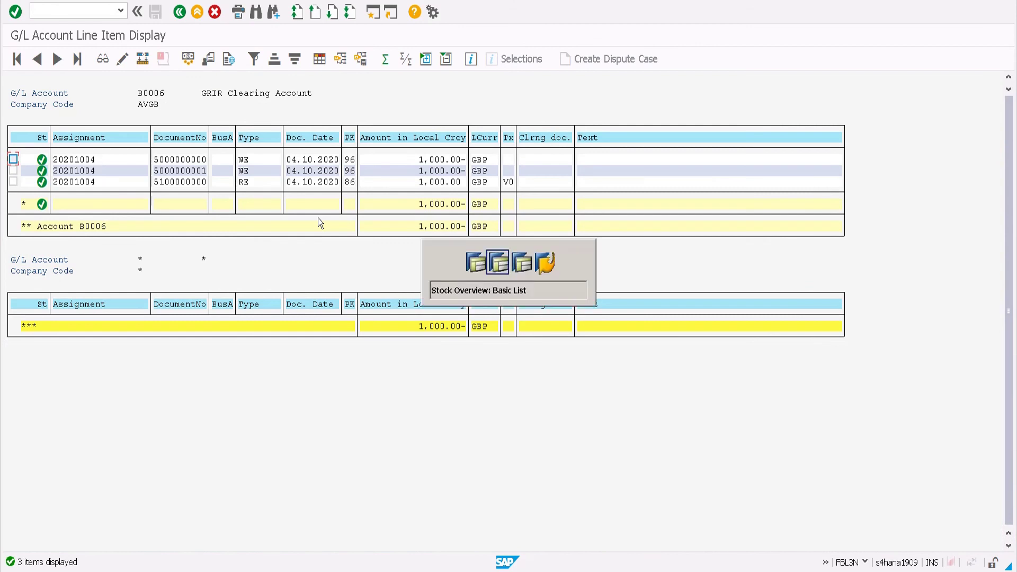
key("alt+Tab")
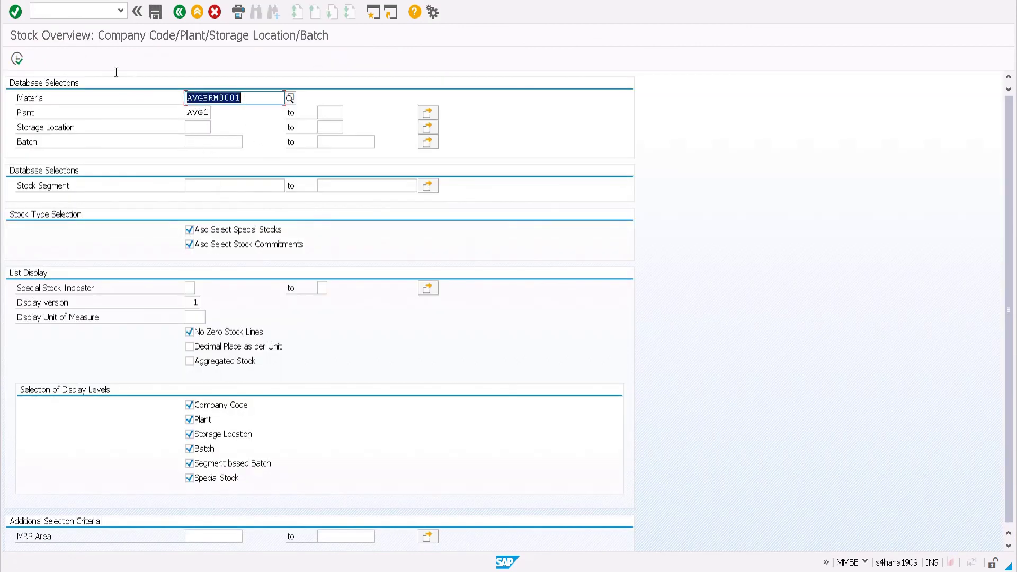
left_click(17, 58)
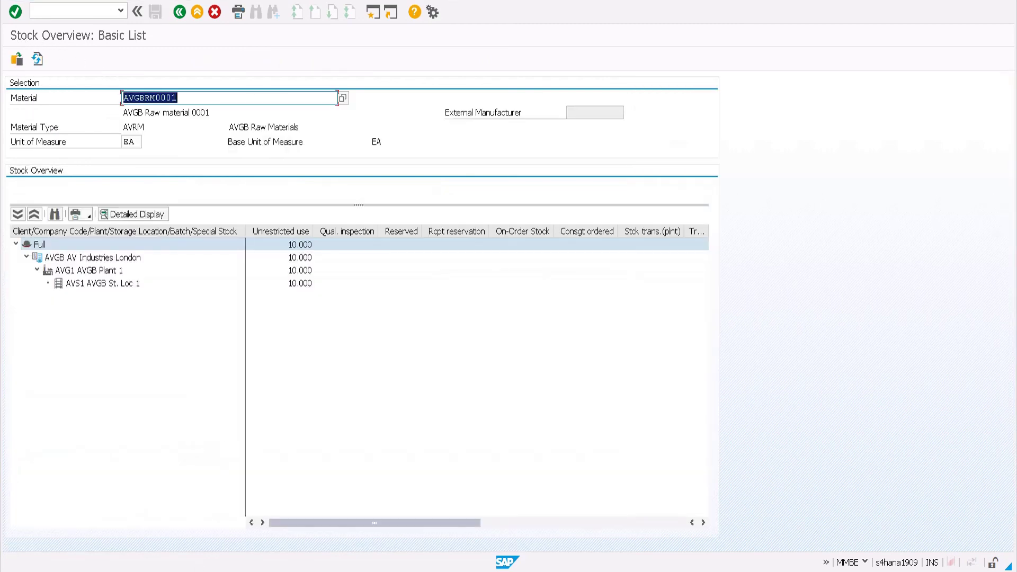
left_click(121, 284)
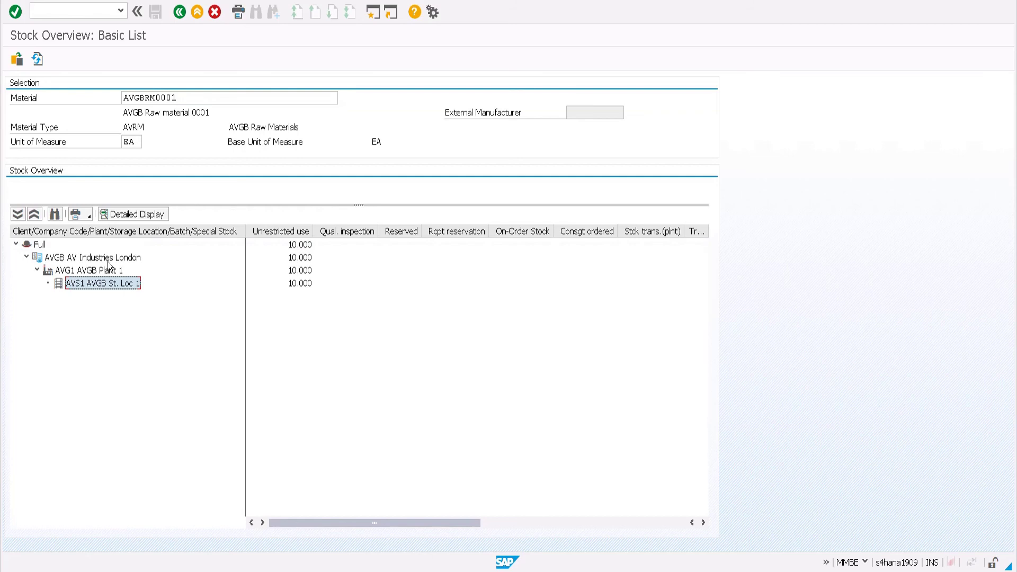
left_click(296, 286)
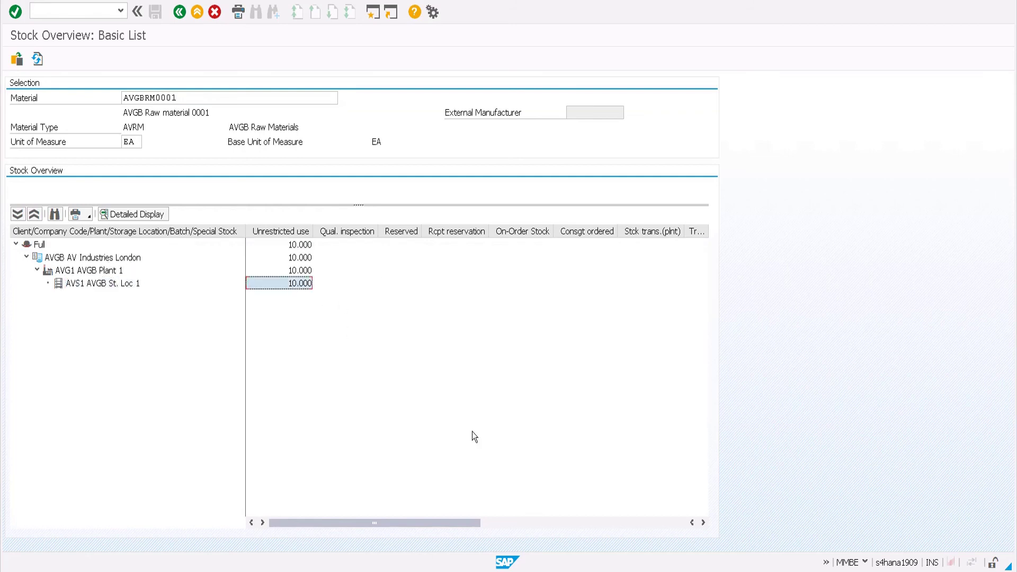
left_click(175, 569)
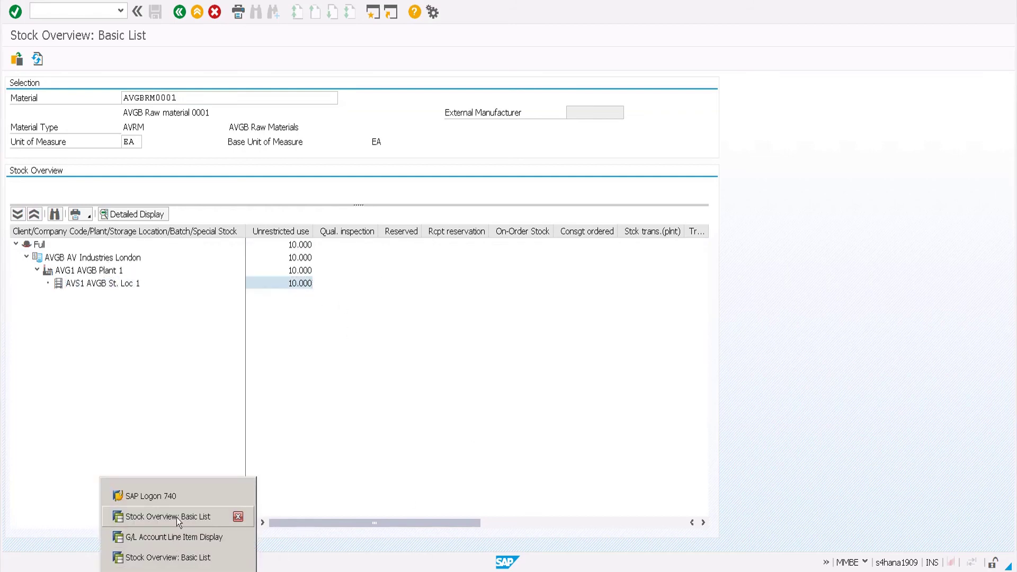
left_click(177, 517)
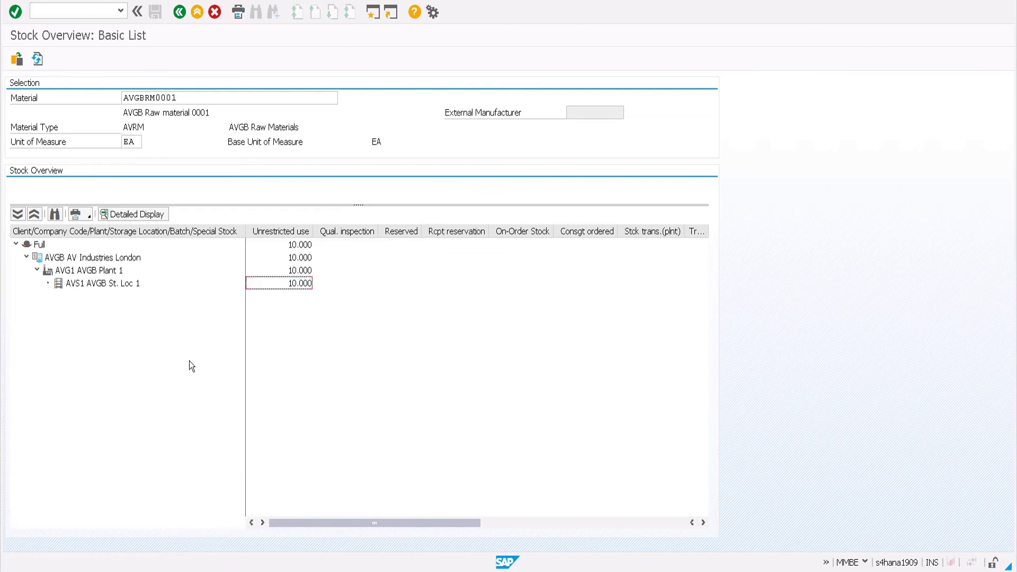
left_click(97, 15)
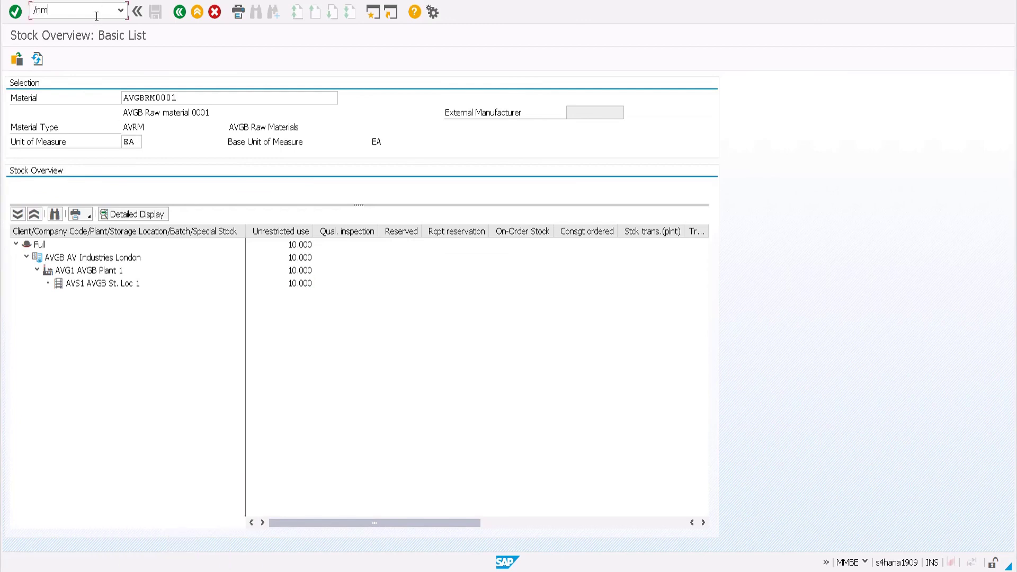
key("Return")
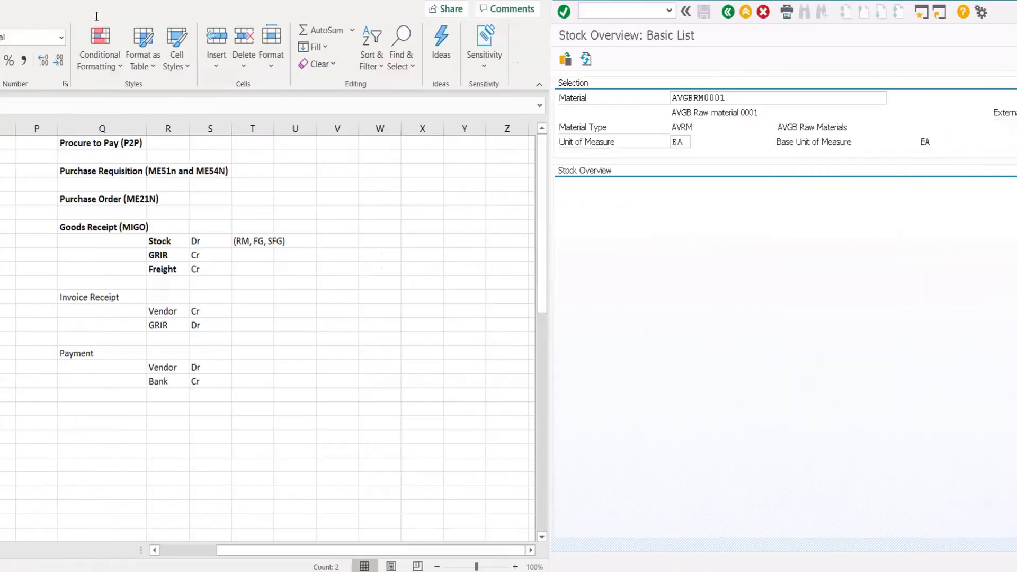
Append "(MIRO)" to the Invoice Receipt heading in cell Q12 of the Excel notes and make it bold.
double_click(598, 298)
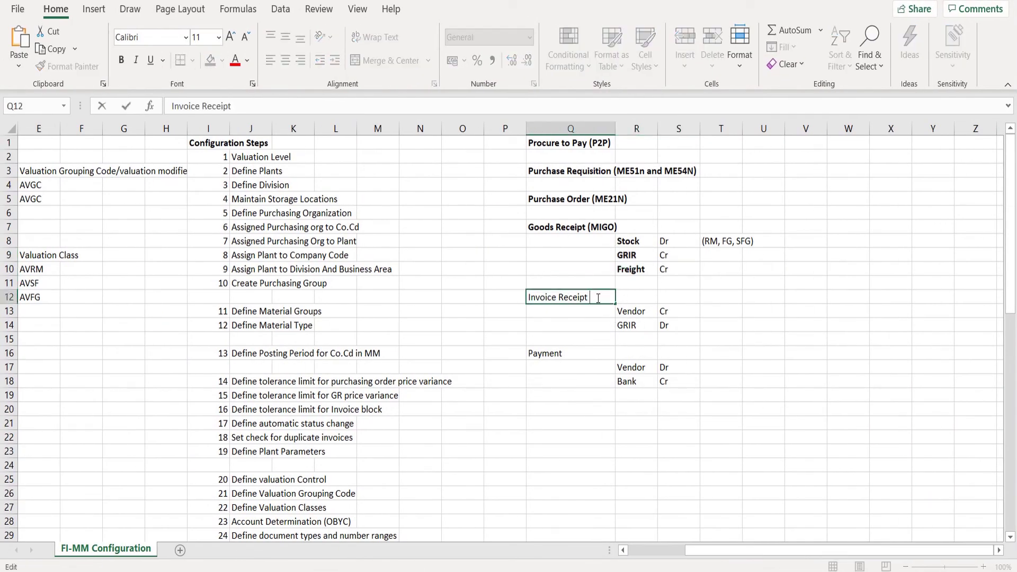
type("(MIRO")
key("ctrl+Return")
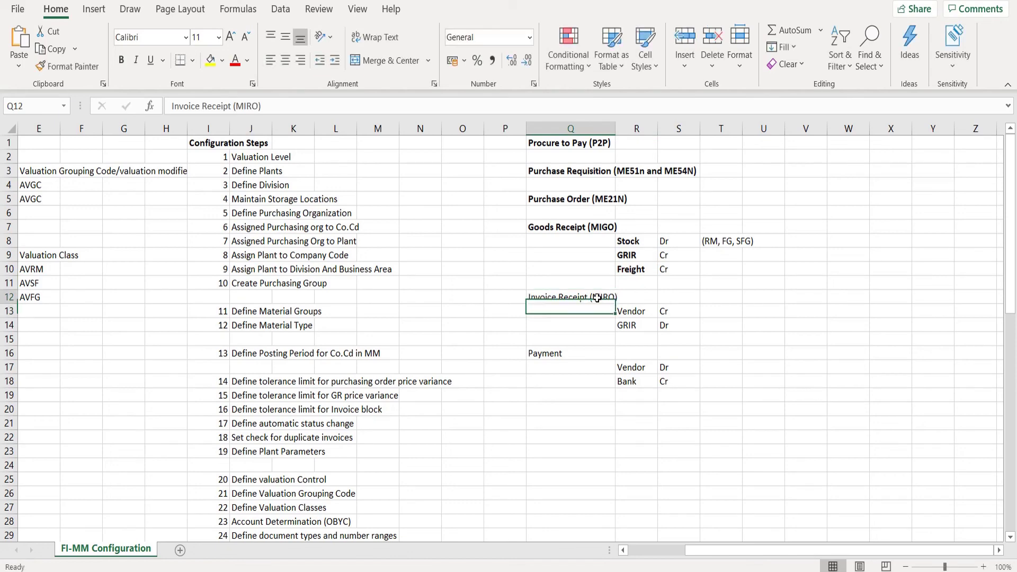
key("ctrl+b")
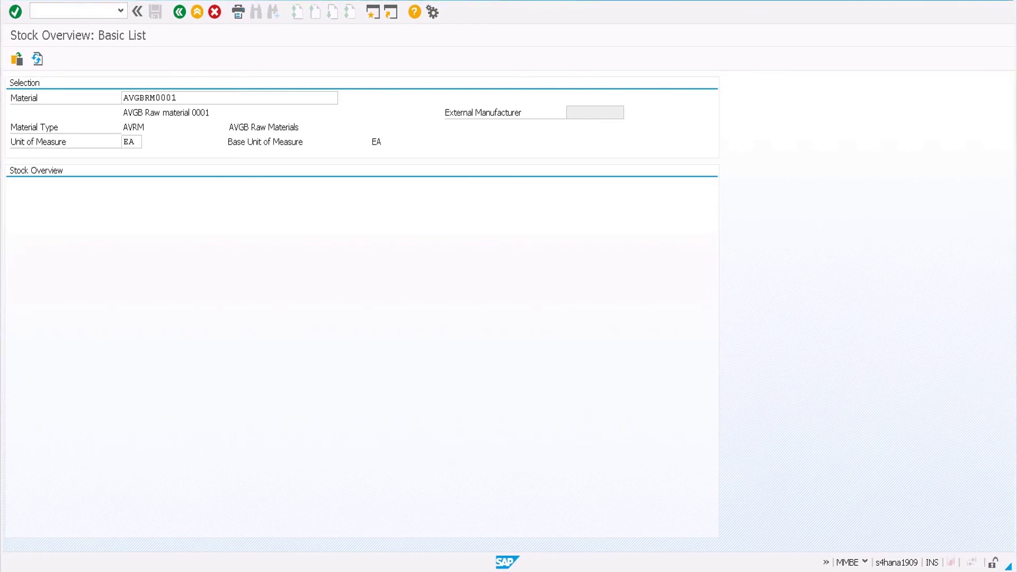
Switch back to SAP, leave the stock overview and open incoming invoice entry with transaction MIRO.
left_click(168, 517)
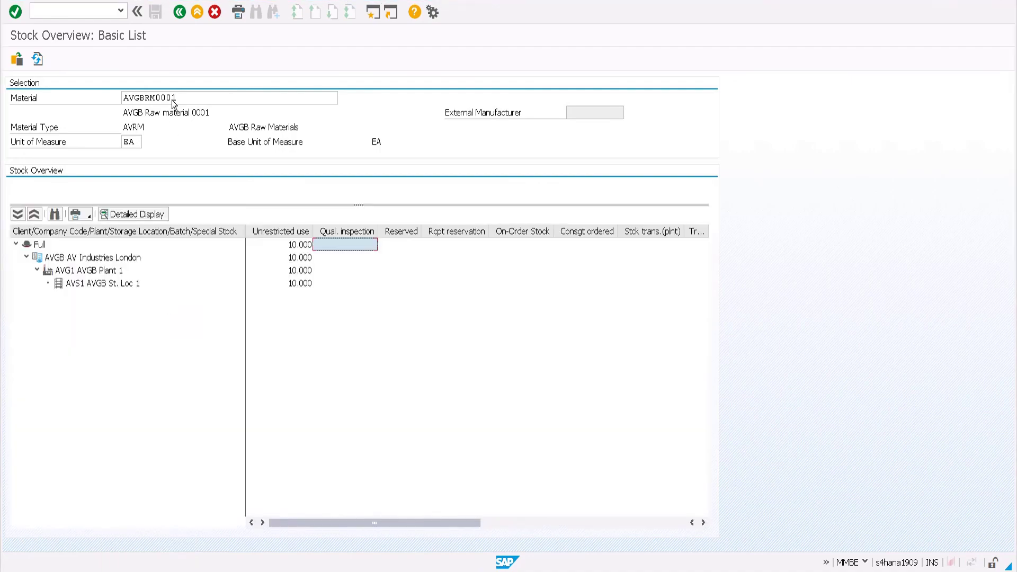
left_click(82, 13)
key("F3")
key("F3")
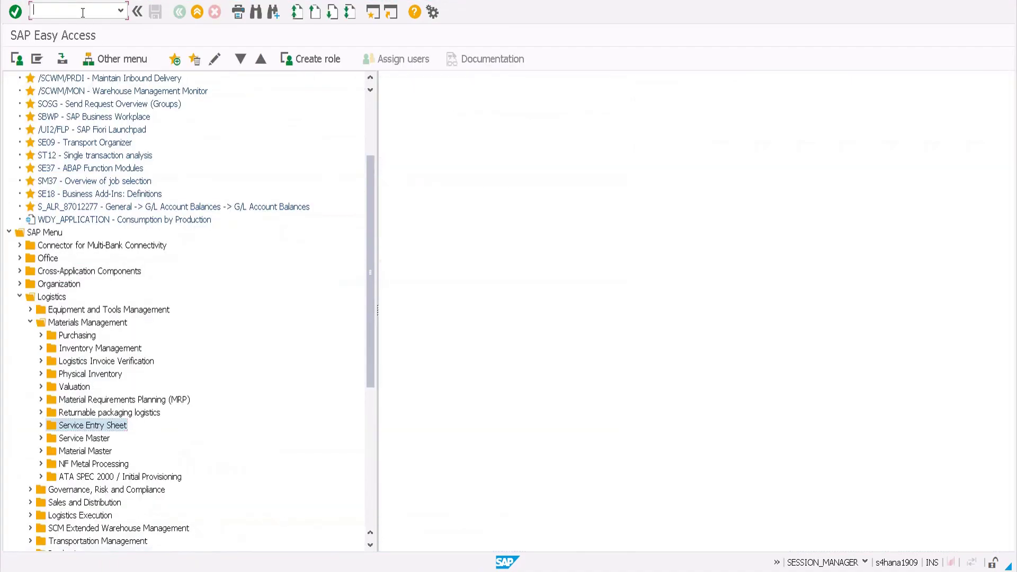
type("miro")
key("Return")
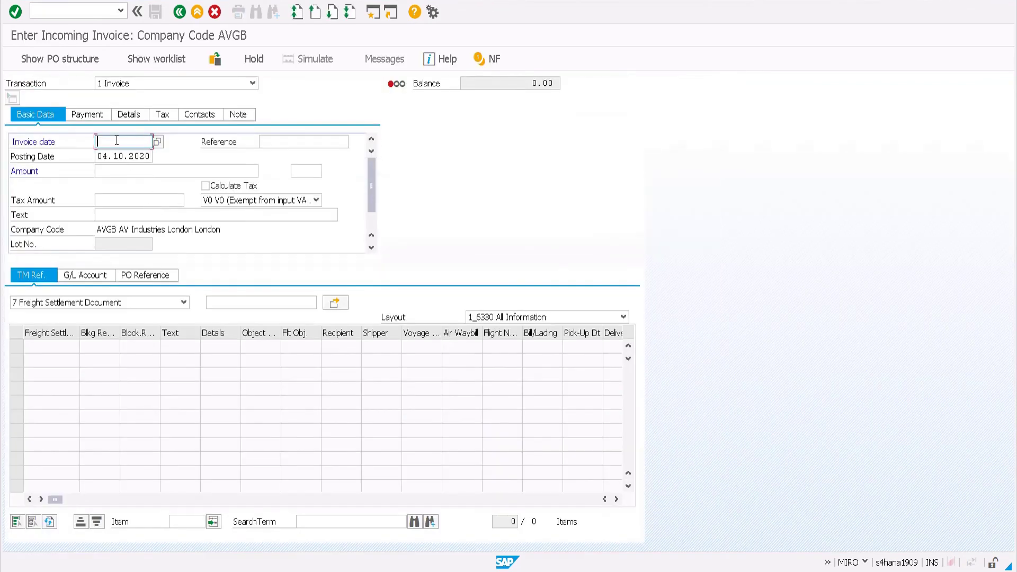
Set the invoice date to 04.10.2020.
type("0")
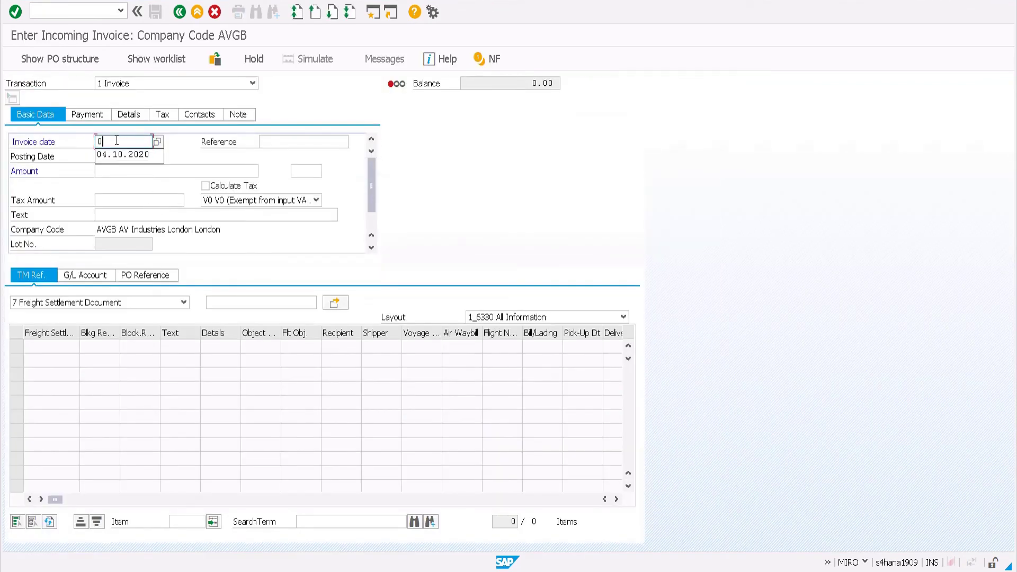
key("Down")
key("Return")
key("Tab")
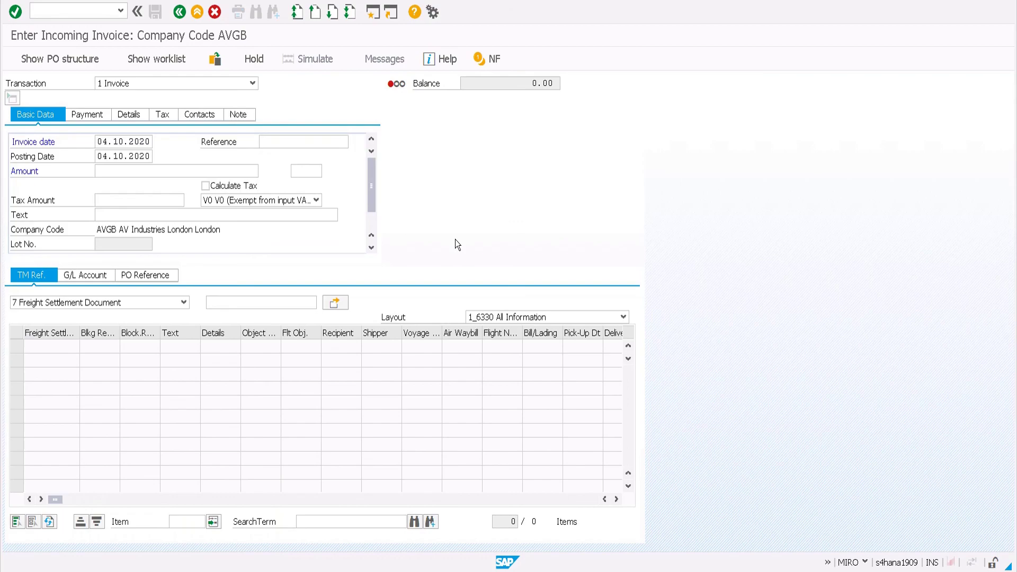
Display the purchase order with transaction ME23N in the other SAP session and copy its purchase order number.
key("alt+Tab")
type("me")
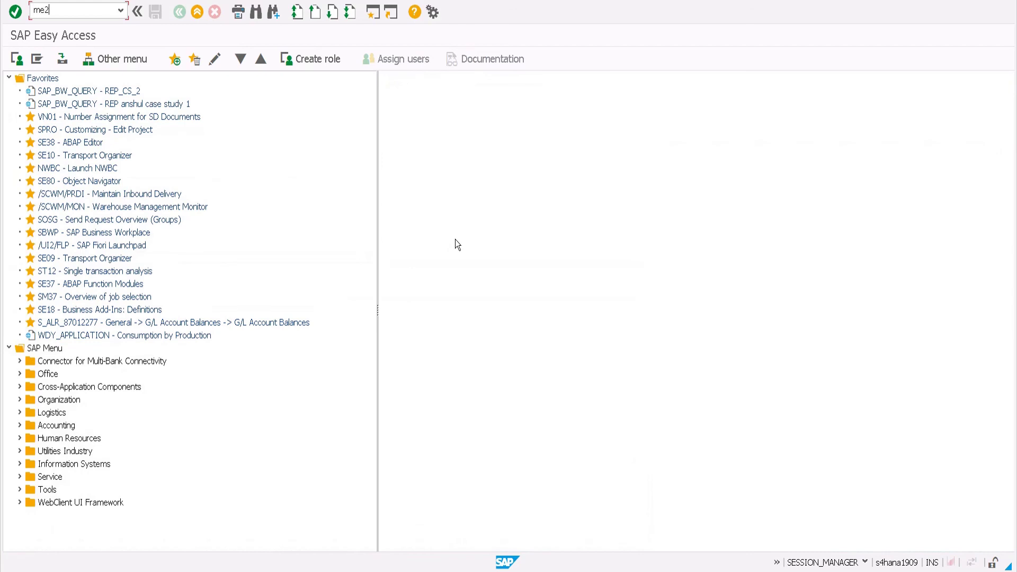
key("Return")
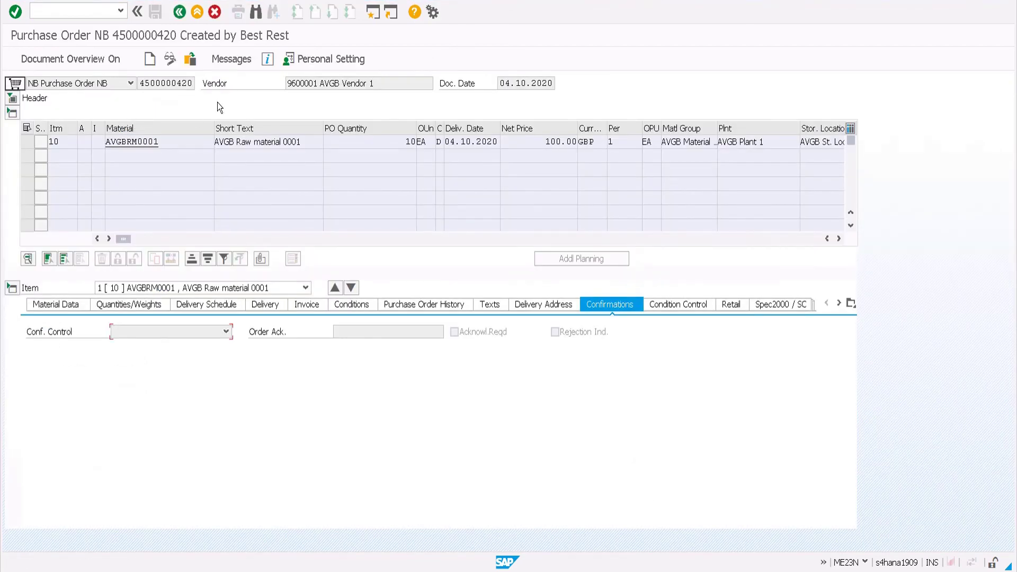
left_click_drag(194, 84, 123, 85)
key("ctrl+c")
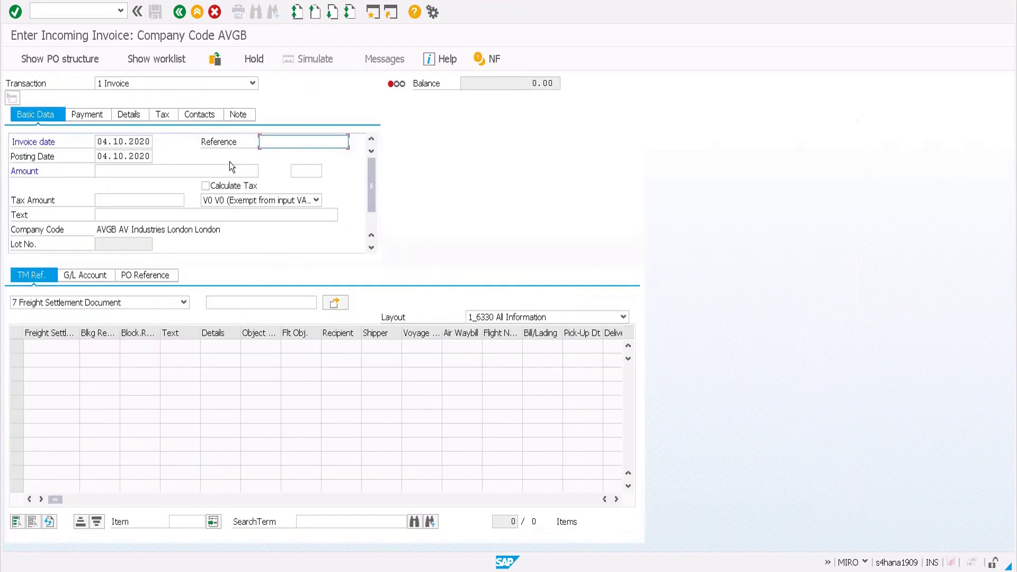
Enter the copied purchase order number as the invoice reference and set the text to "Purchase invoice" followed by that number.
key("alt+Tab")
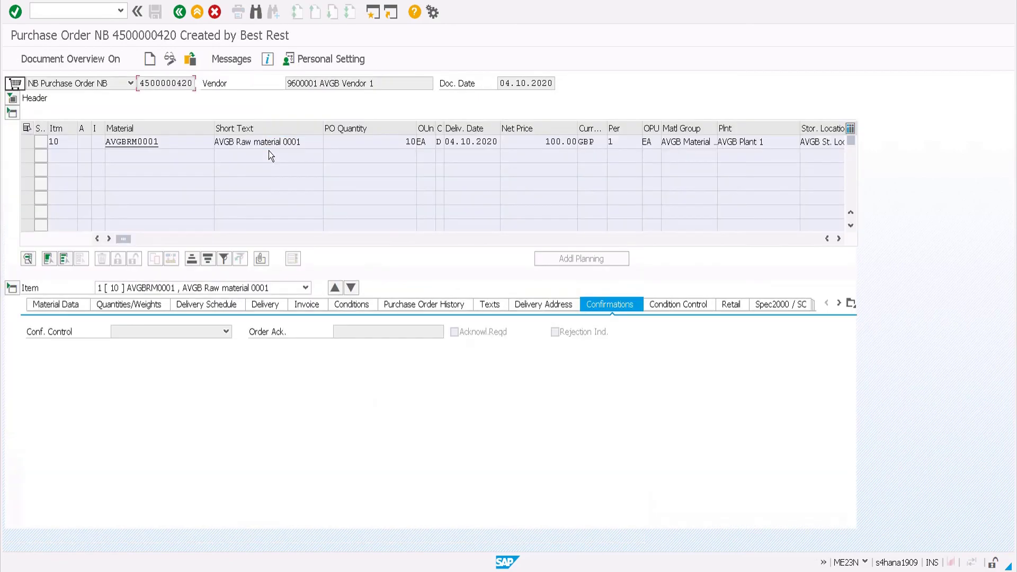
key("alt+Tab")
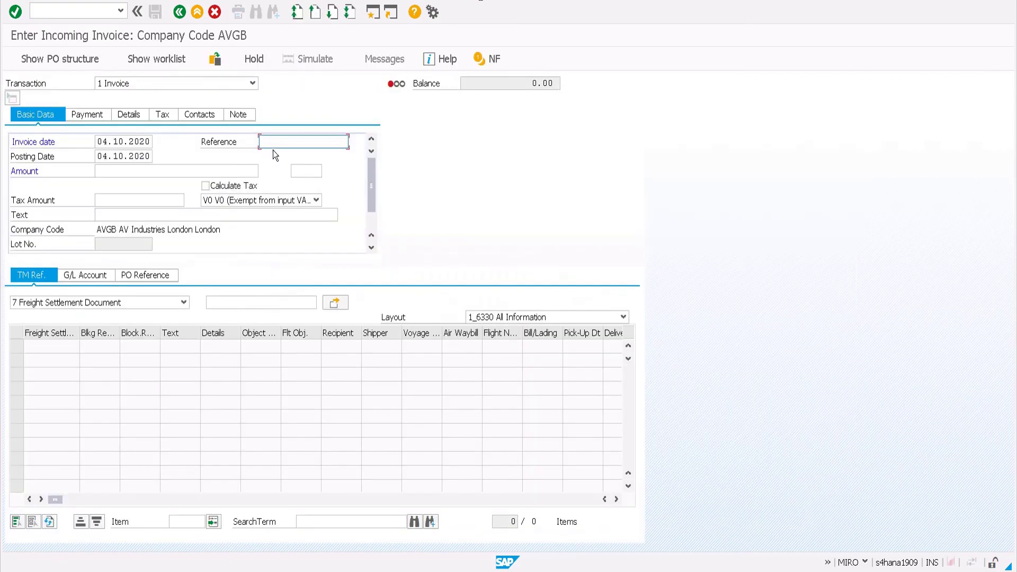
key("ctrl+v")
left_click(130, 214)
type("Purchsae")
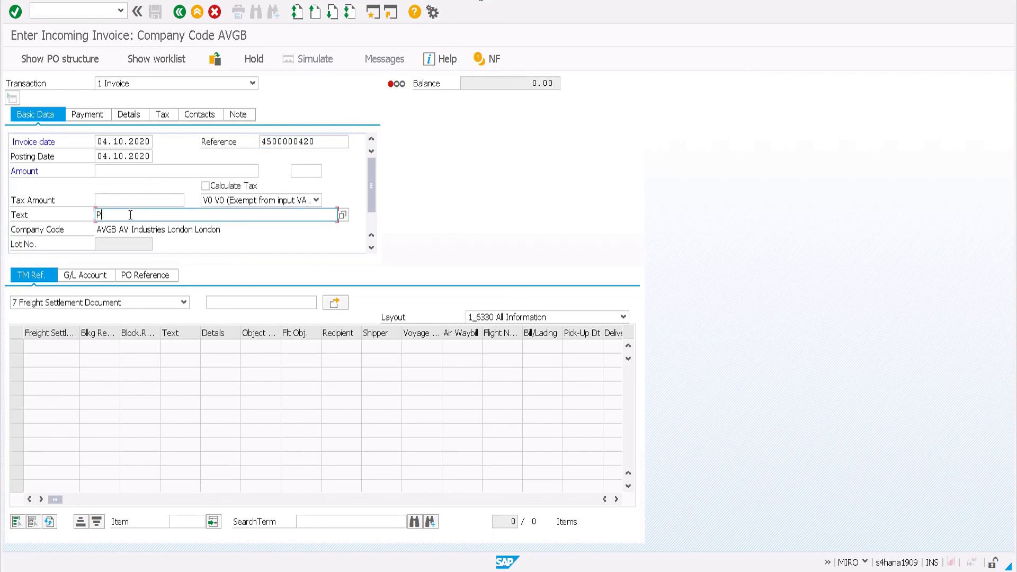
key("BackSpace")
key("BackSpace")
key("BackSpace")
type("ase Invoice 4")
key("BackSpace")
key("ctrl+v")
Load the invoice item by entering the copied purchase order number as the PO reference.
left_click(147, 275)
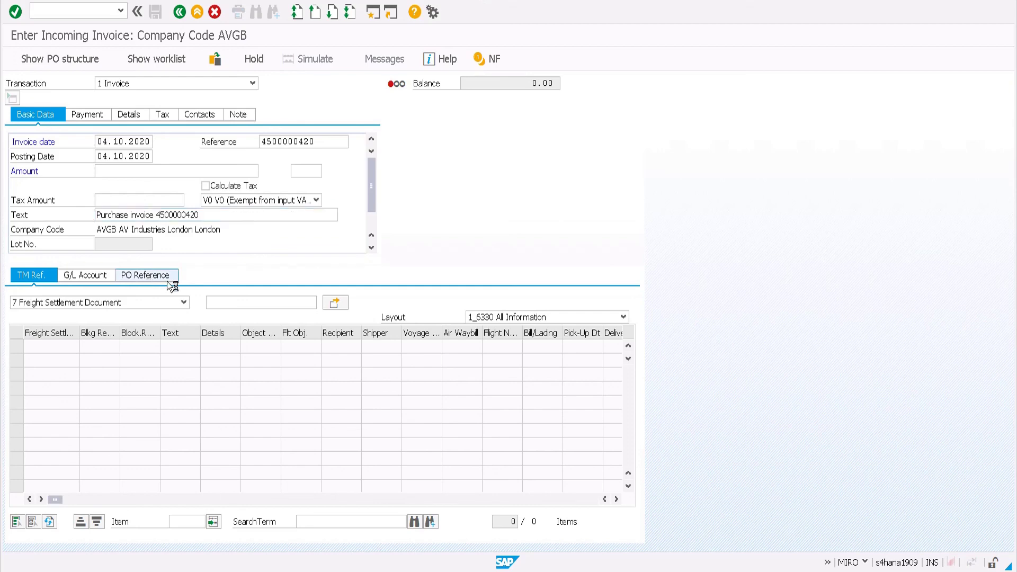
left_click(239, 304)
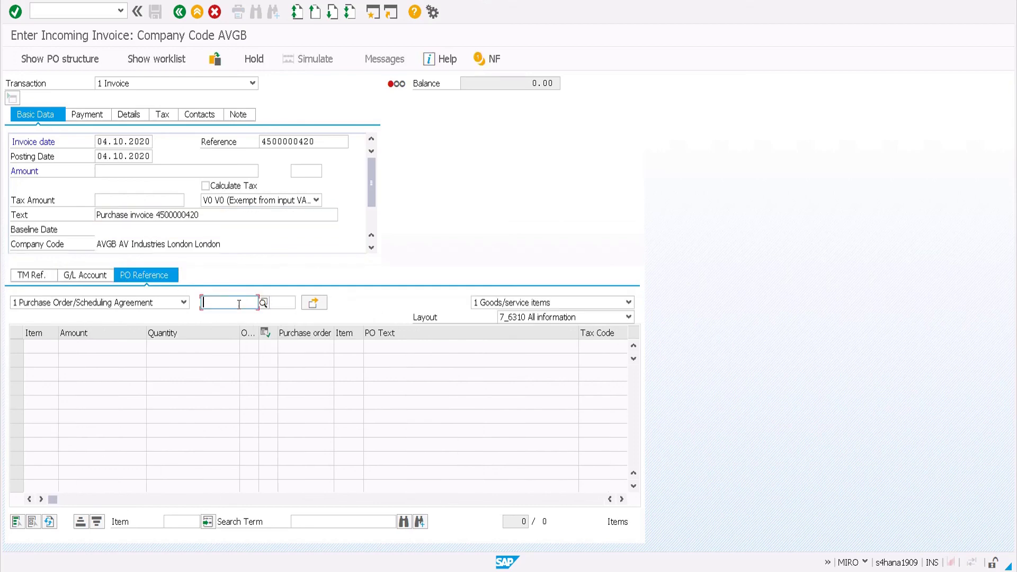
key("ctrl+v")
key("Return")
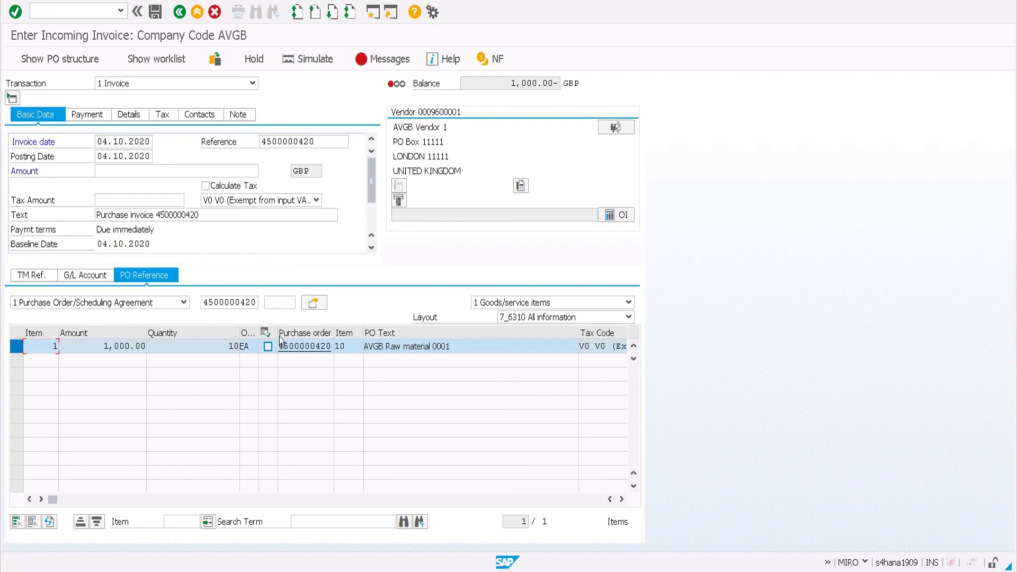
Check the loaded item's amount, enter 1000 GBP as the invoice amount and check the balance.
left_click(268, 347)
left_click(268, 346)
left_click_drag(103, 347, 154, 348)
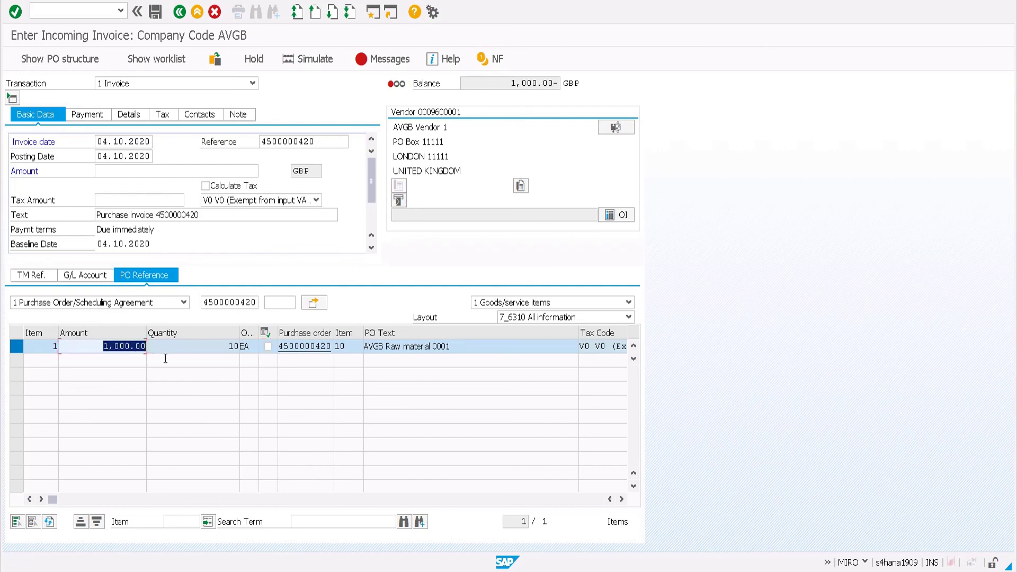
left_click(136, 172)
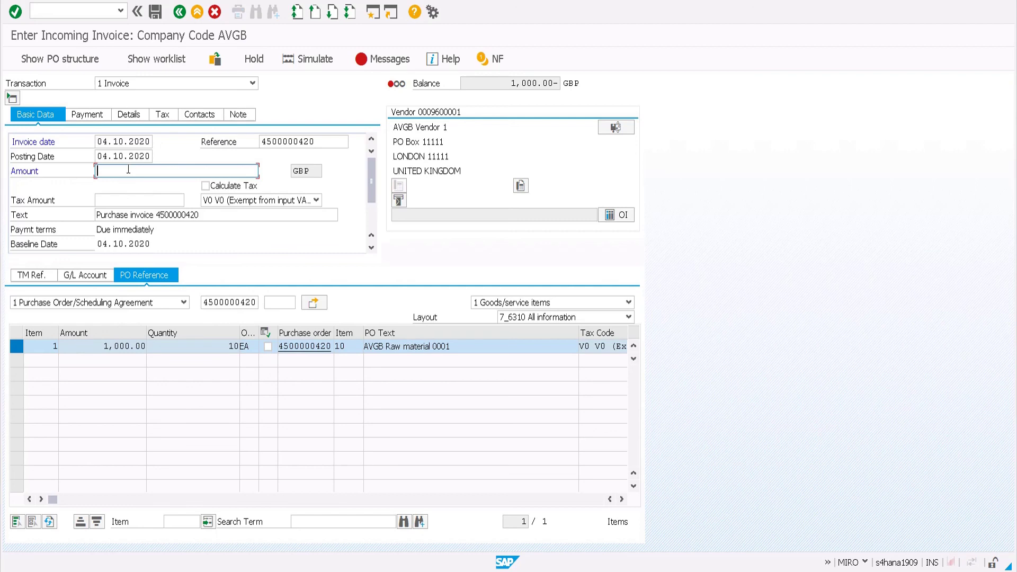
type("1000")
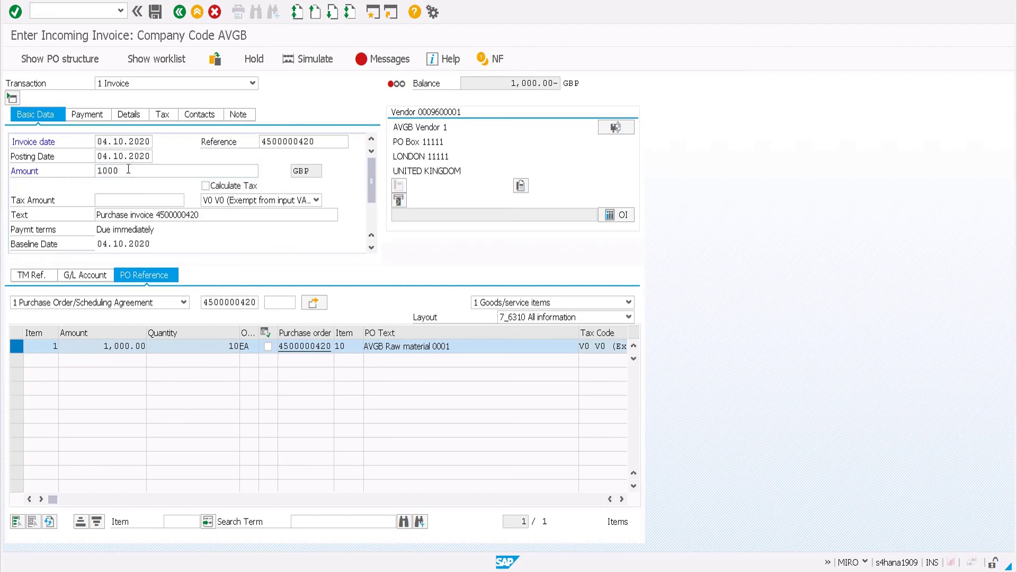
key("Return")
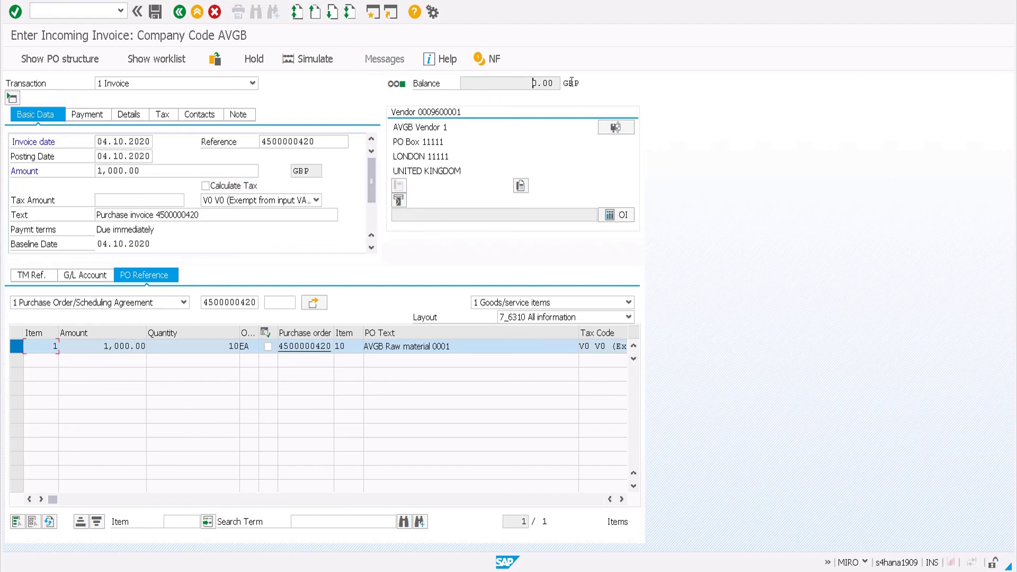
left_click_drag(574, 82, 483, 73)
Review the header and item tax codes, keeping V0 (Exempt from input VAT), and post the incoming invoice.
left_click(317, 201)
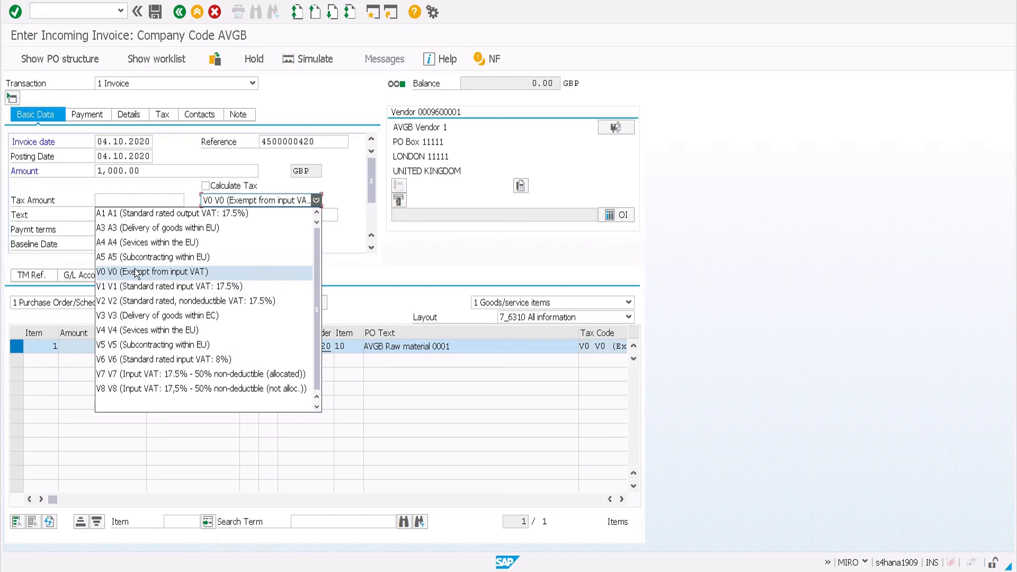
left_click(343, 183)
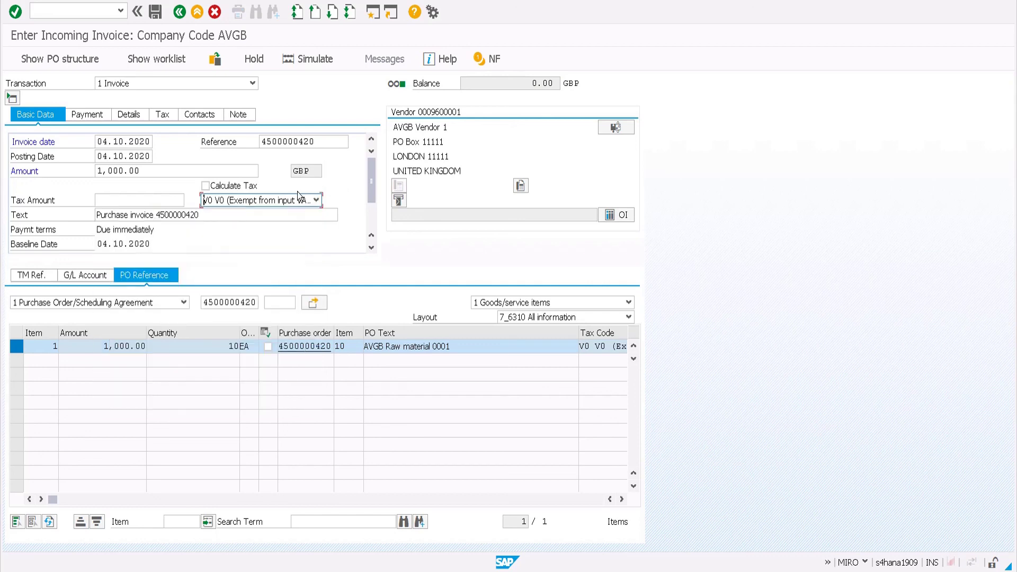
left_click(615, 348)
left_click(340, 217)
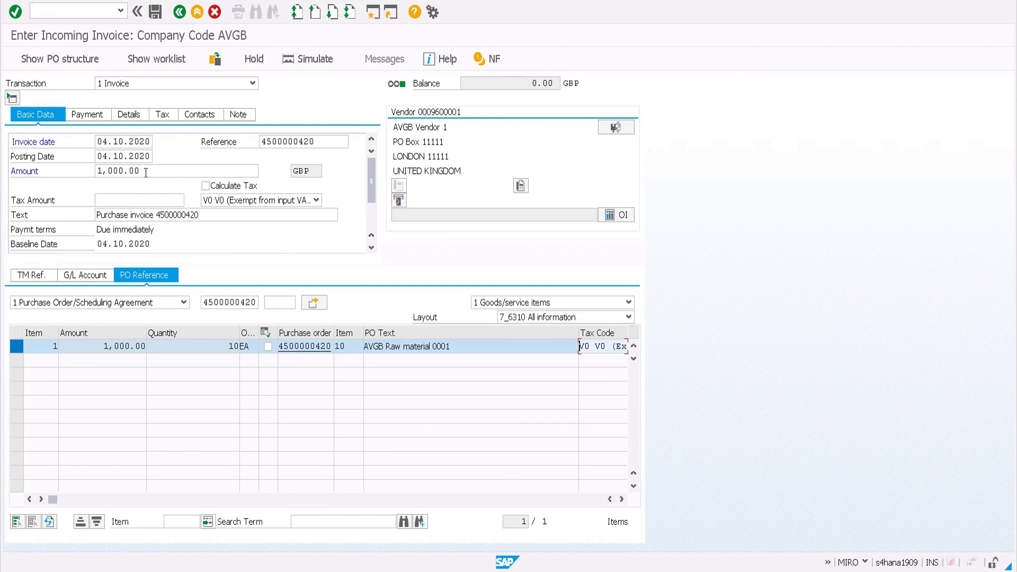
left_click_drag(158, 170, 84, 171)
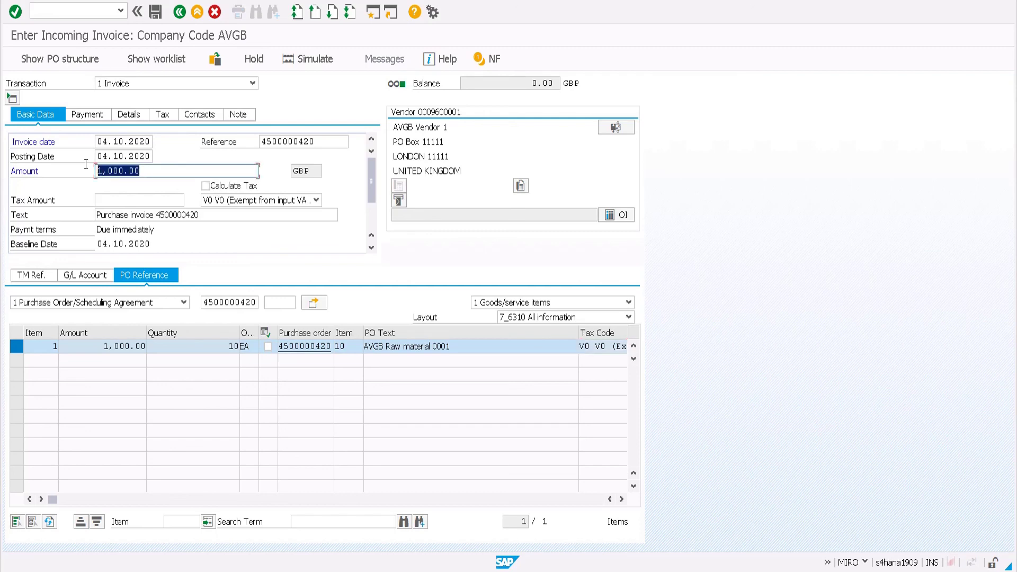
left_click(157, 15)
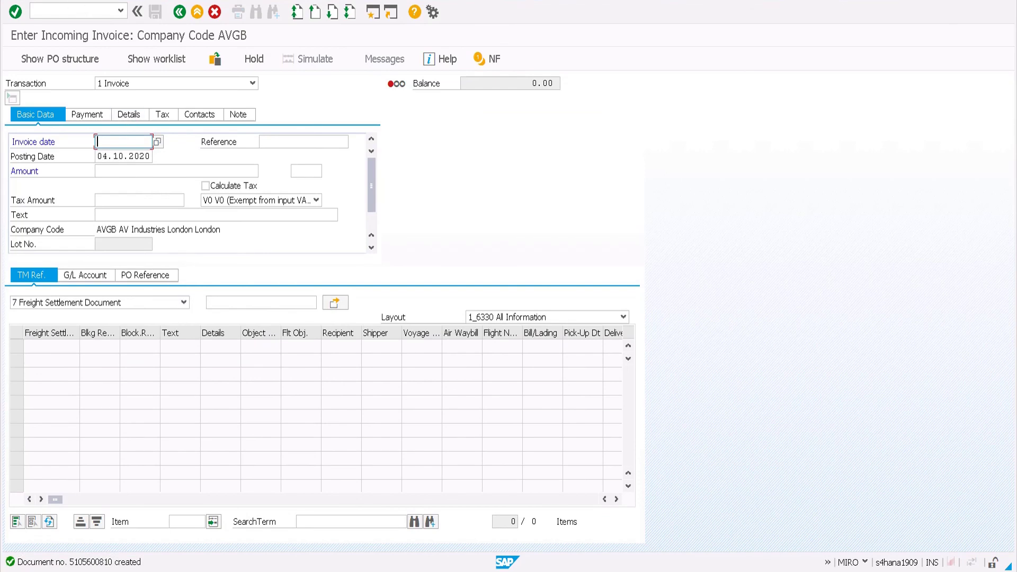
Open the display transaction for the posted invoice document, followed by accounting document display with transaction FB03.
left_click(40, 1)
left_click(39, 5)
key("Return")
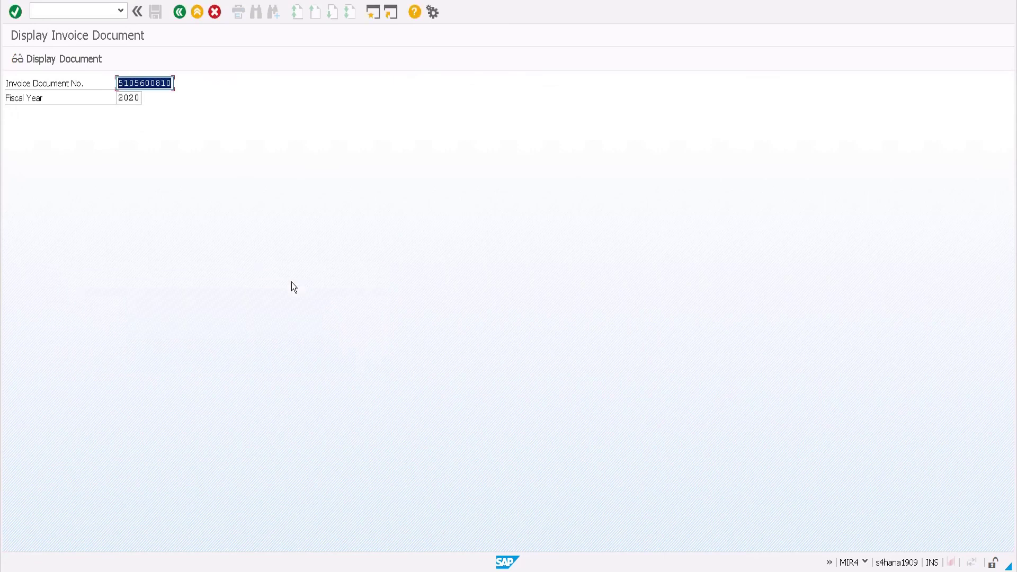
left_click(69, 11)
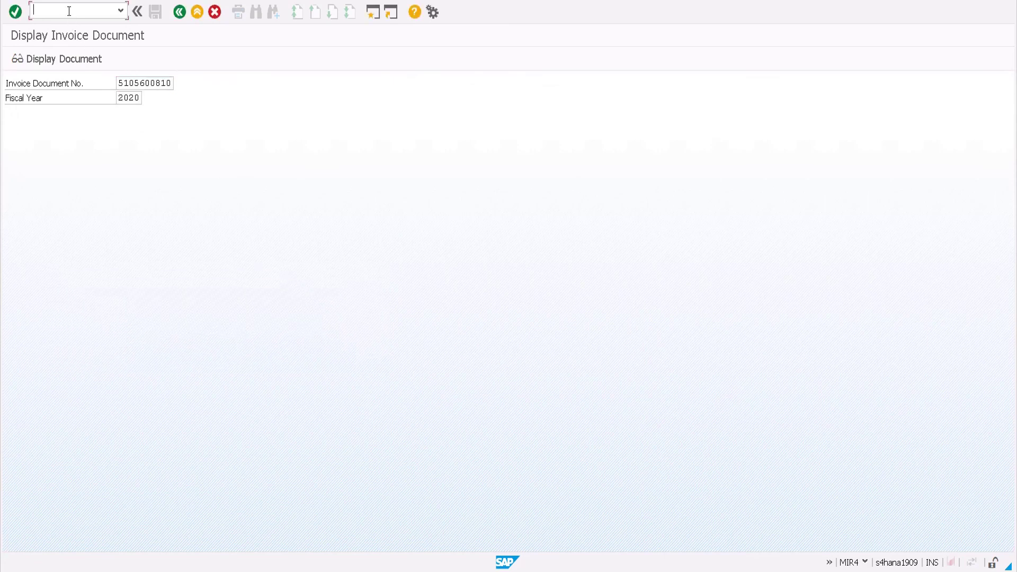
type("/nfb03")
key("Return")
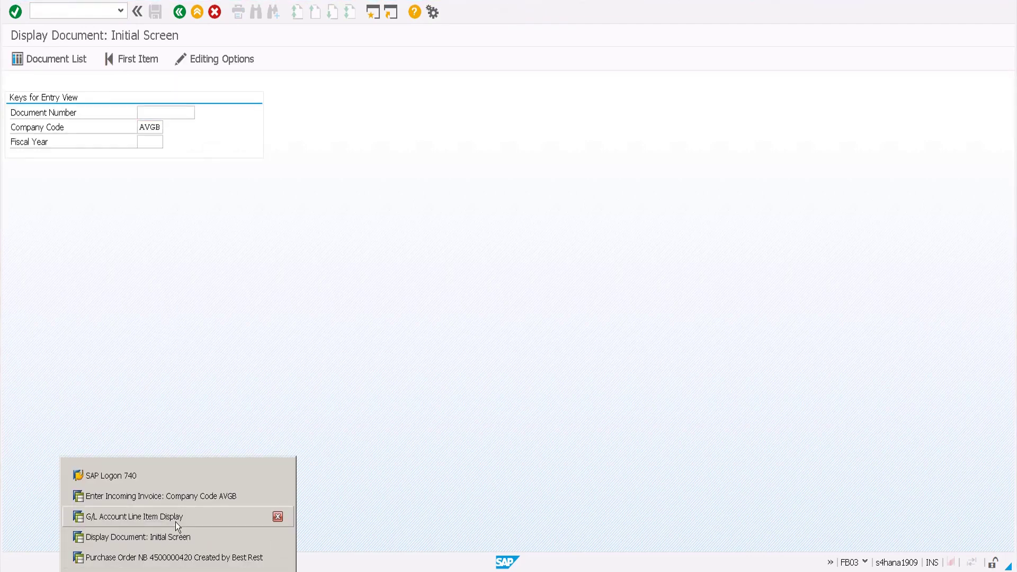
Switch to the G/L line item display session and rerun the open items report for account B0006 in company code AVGB.
left_click(175, 522)
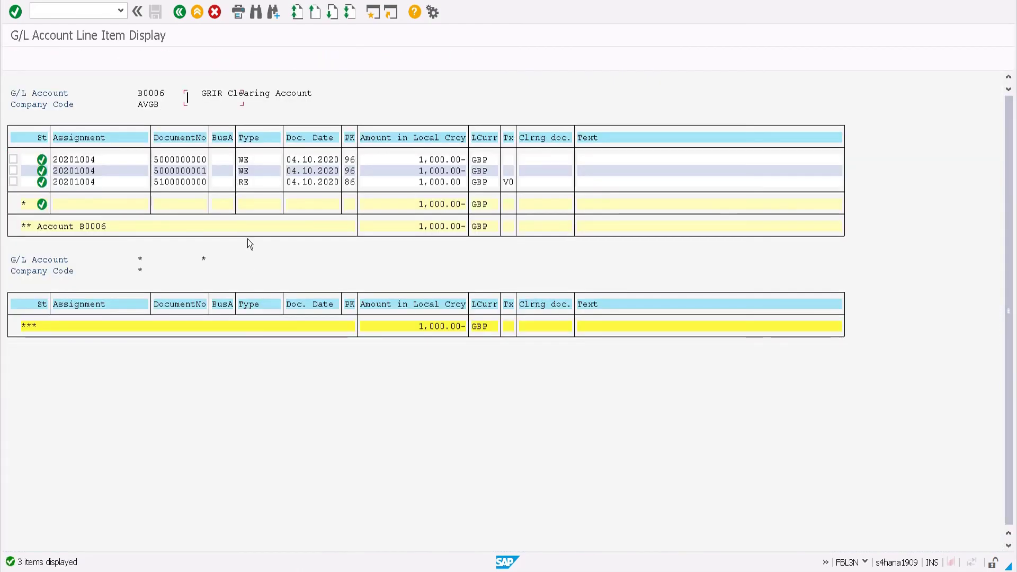
key("F3")
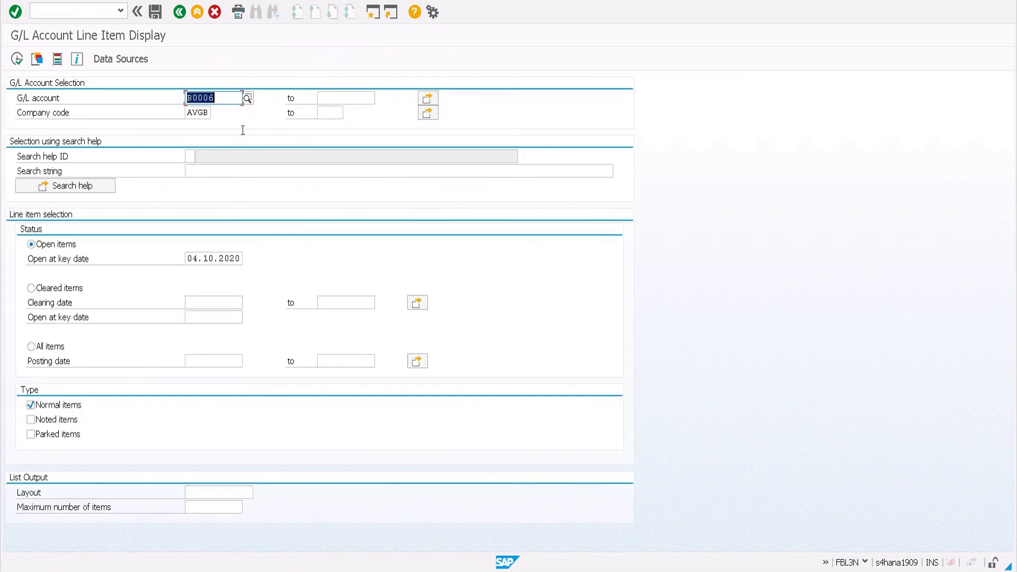
left_click(231, 103)
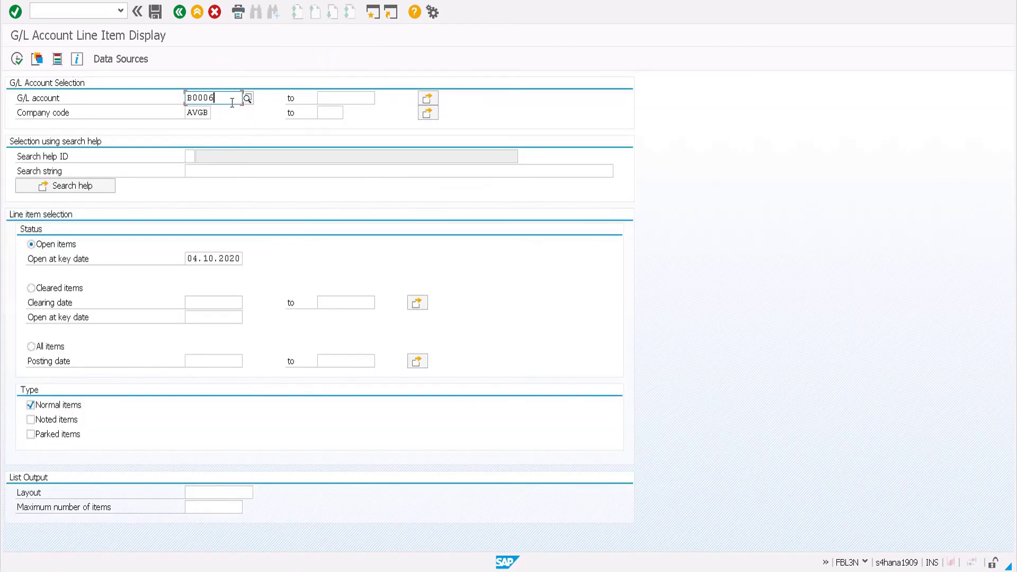
left_click(17, 59)
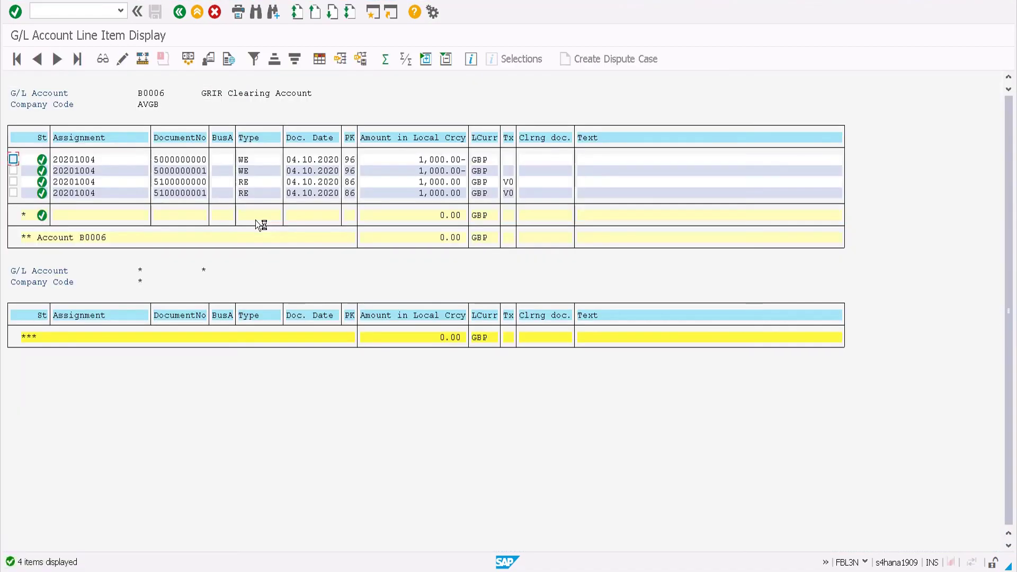
Compare the second goods receipt (WE) line with the latest invoice (RE) line on the GRIR clearing account by marking their document numbers.
left_click(200, 171)
key("ctrl+y")
left_click_drag(153, 170, 206, 172)
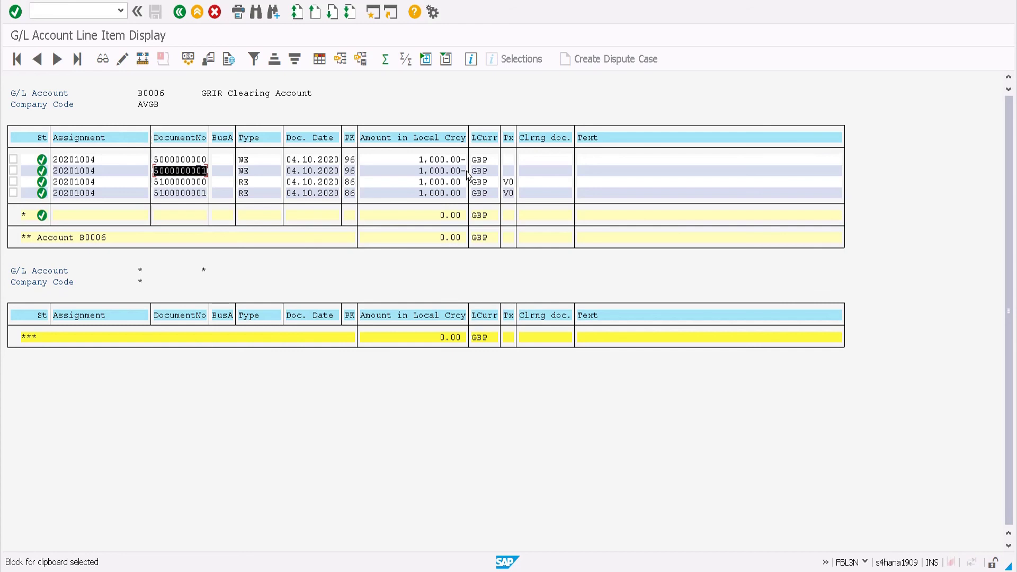
key("ctrl+y")
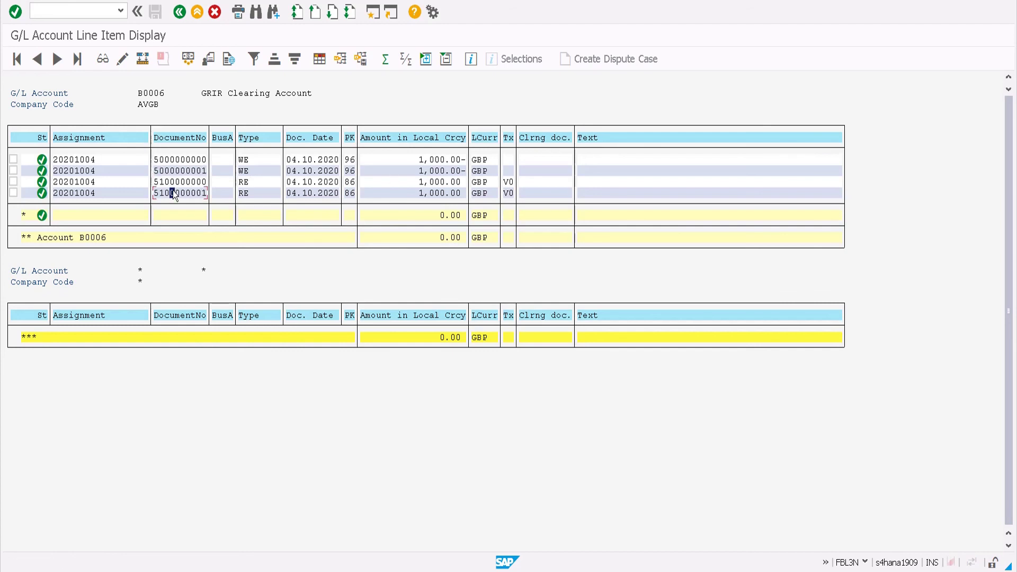
left_click_drag(172, 192, 208, 194)
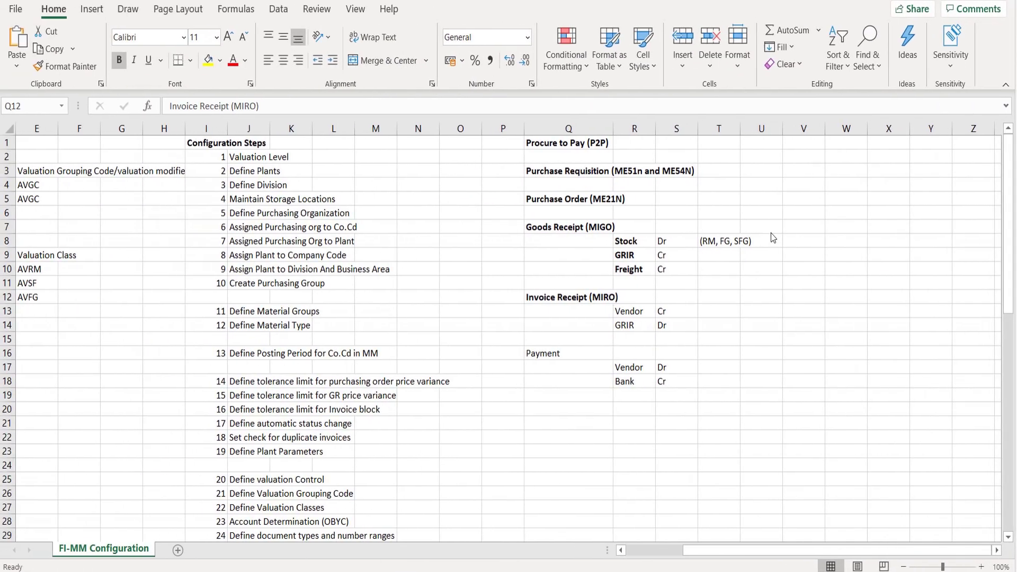
Switch to the Excel configuration workbook and compare the GRIR debit under Invoice Receipt with the GRIR credit under Goods Receipt.
left_click(647, 325)
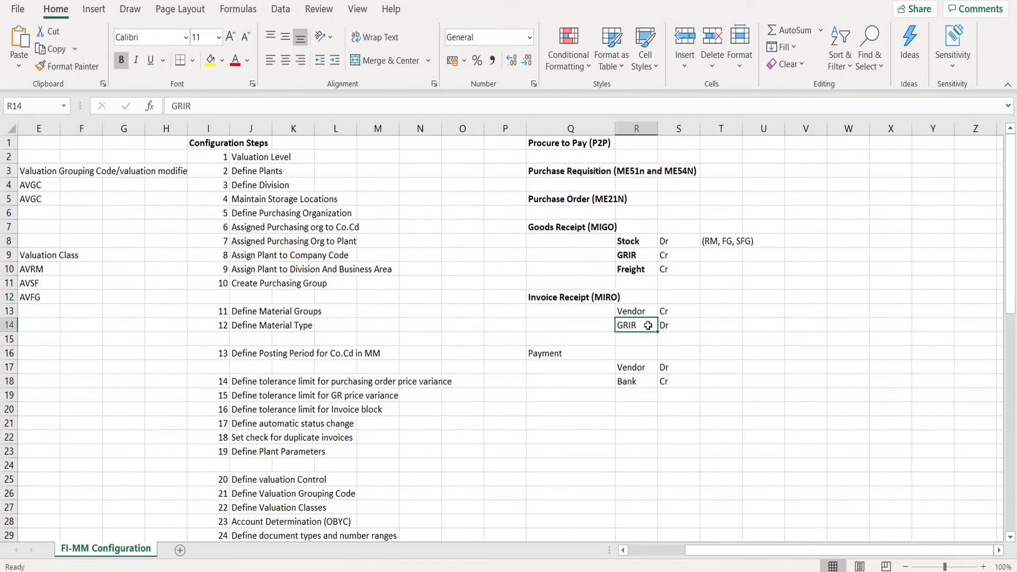
left_click_drag(664, 326, 647, 325)
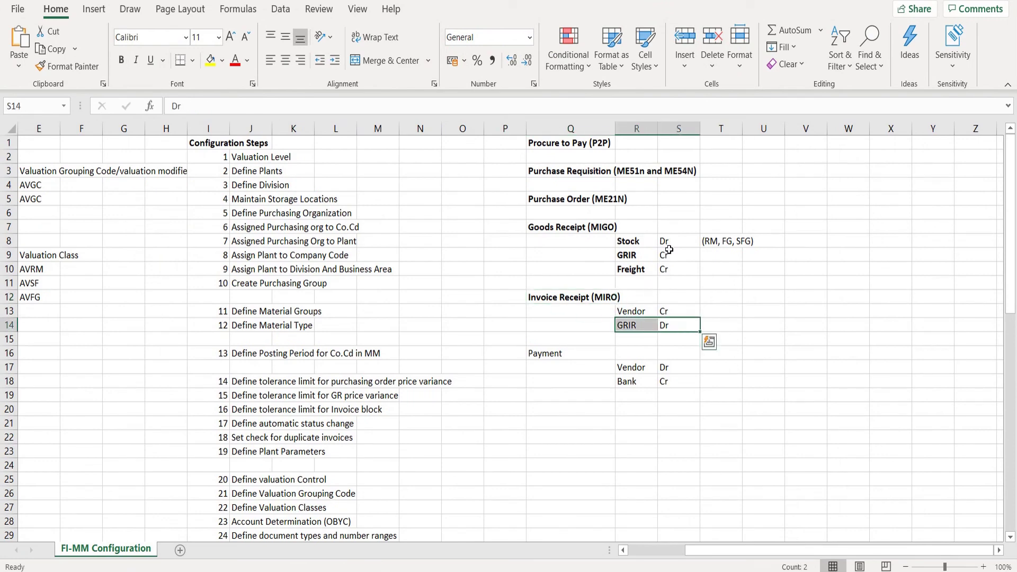
left_click_drag(670, 255, 630, 264)
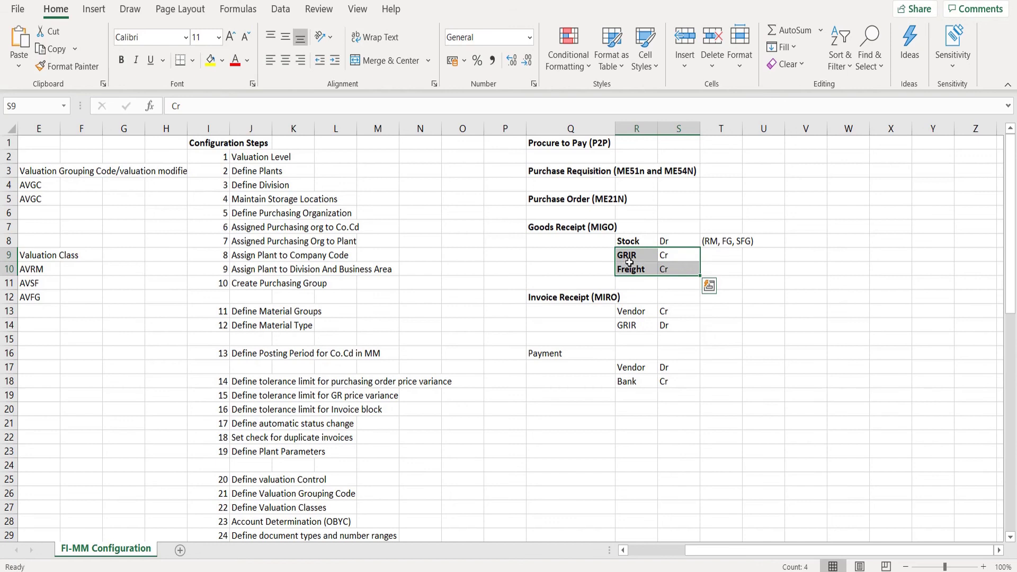
left_click(605, 229)
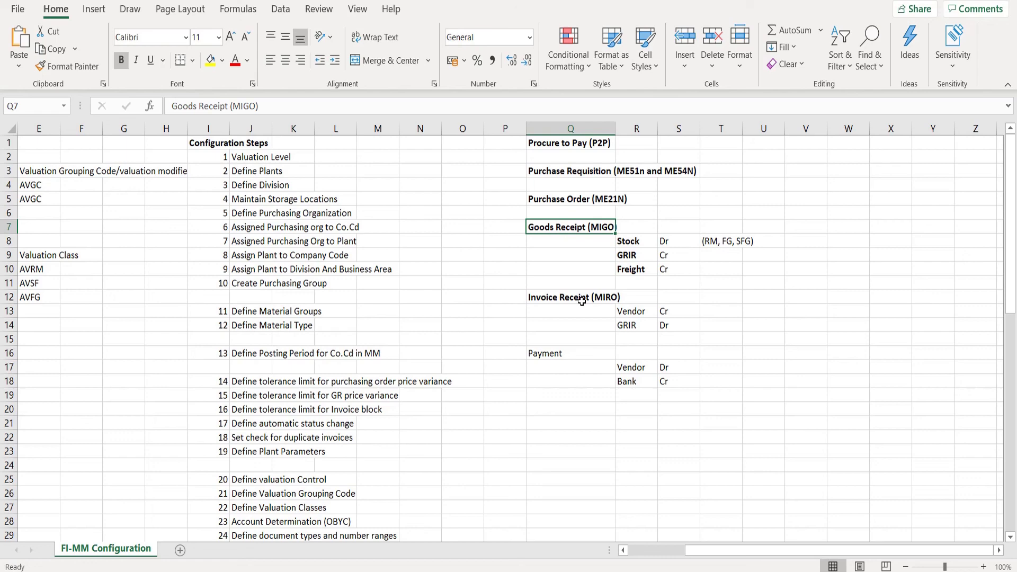
Review the Payment section of the procure-to-pay outline, examining its vendor debit and bank credit entries.
left_click(562, 352)
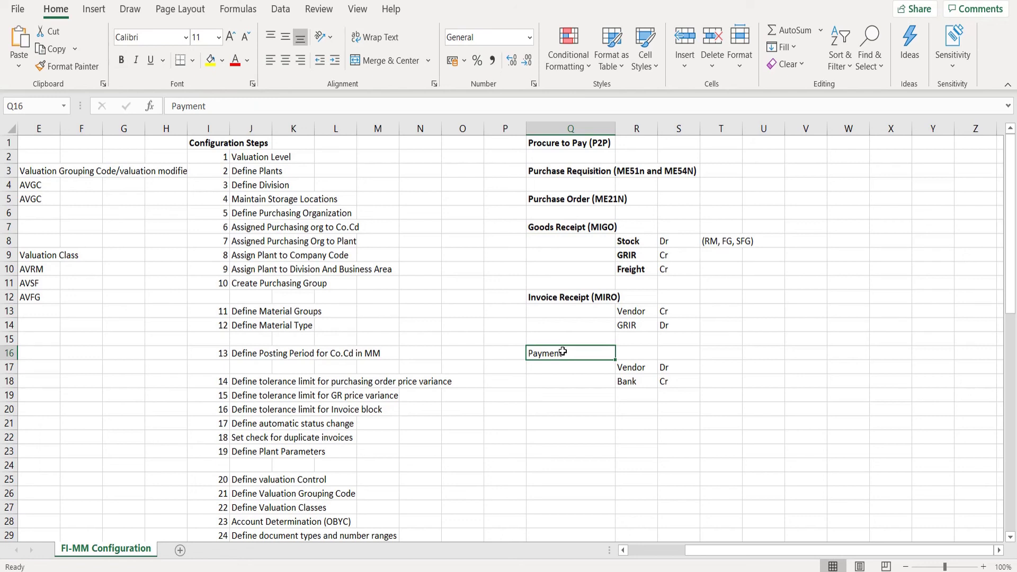
left_click_drag(611, 368, 660, 382)
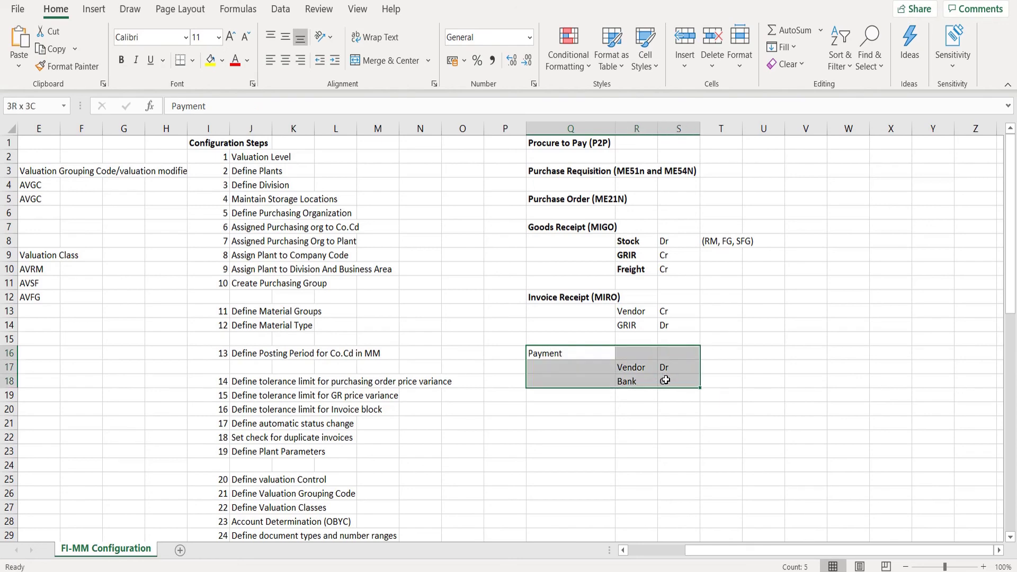
left_click(725, 343)
left_click(590, 366)
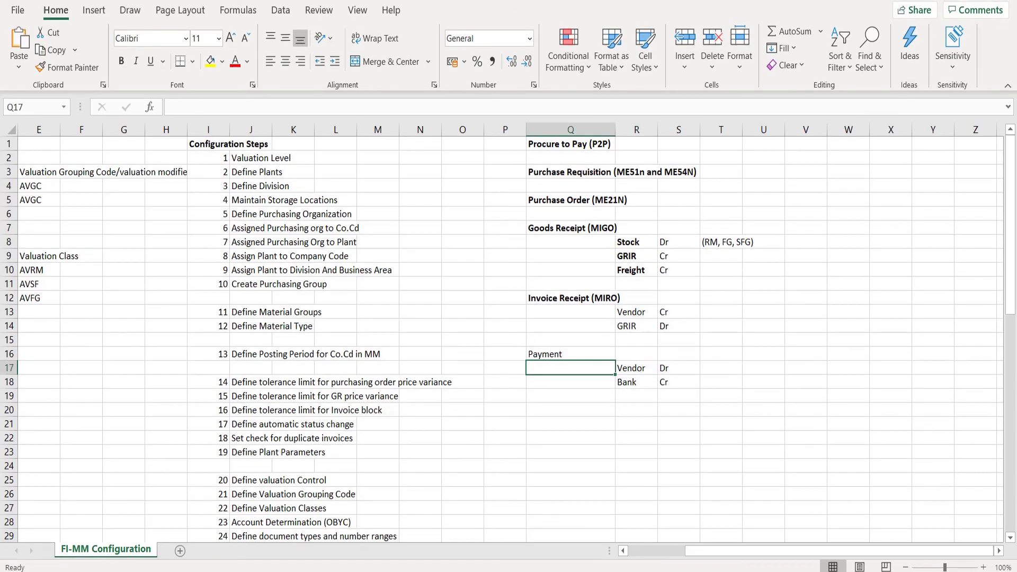
left_click(580, 354)
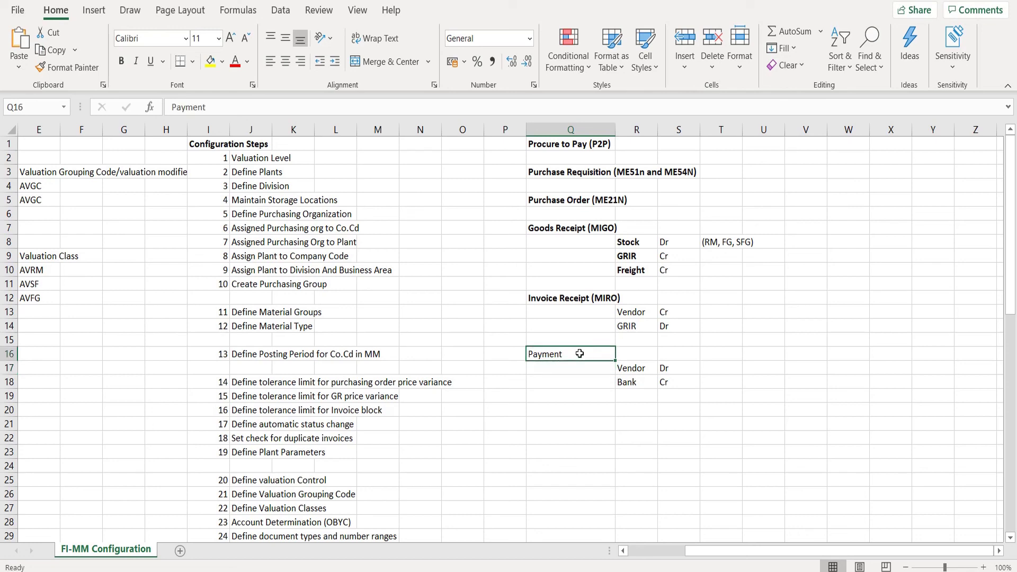
key("shift+Down")
key("shift+Right")
key("shift+Down")
key("shift+Right")
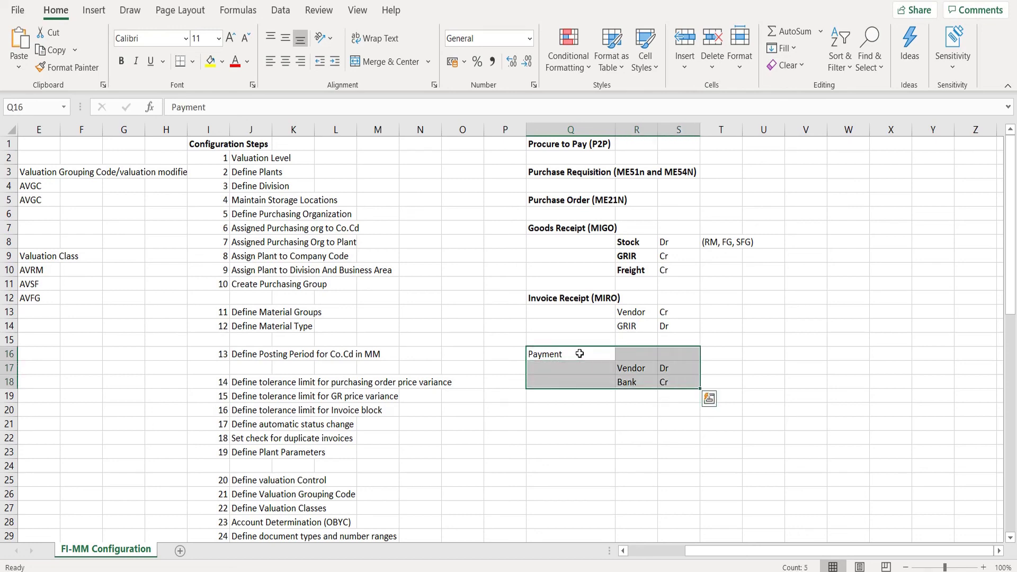
key("shift+Up")
key("Up")
key("Down")
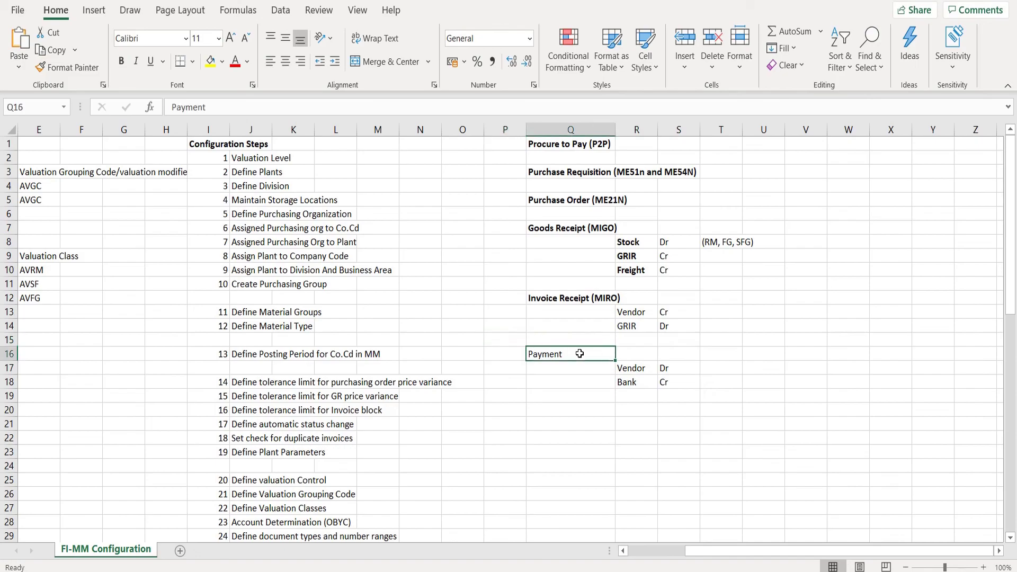